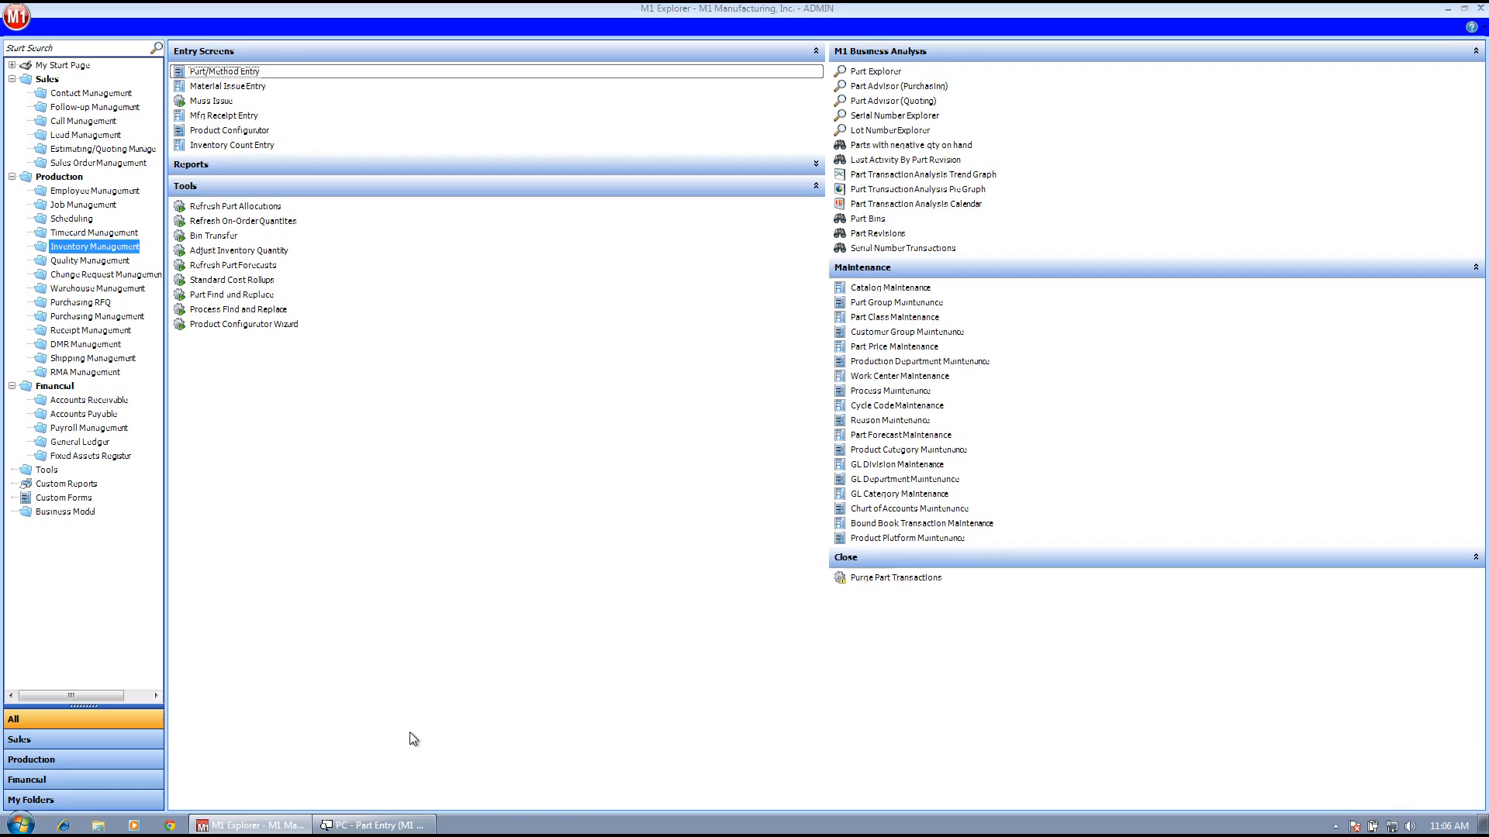
Open the Product Configurator Wizard and add part PC to its list of part revisions.
click(397, 827)
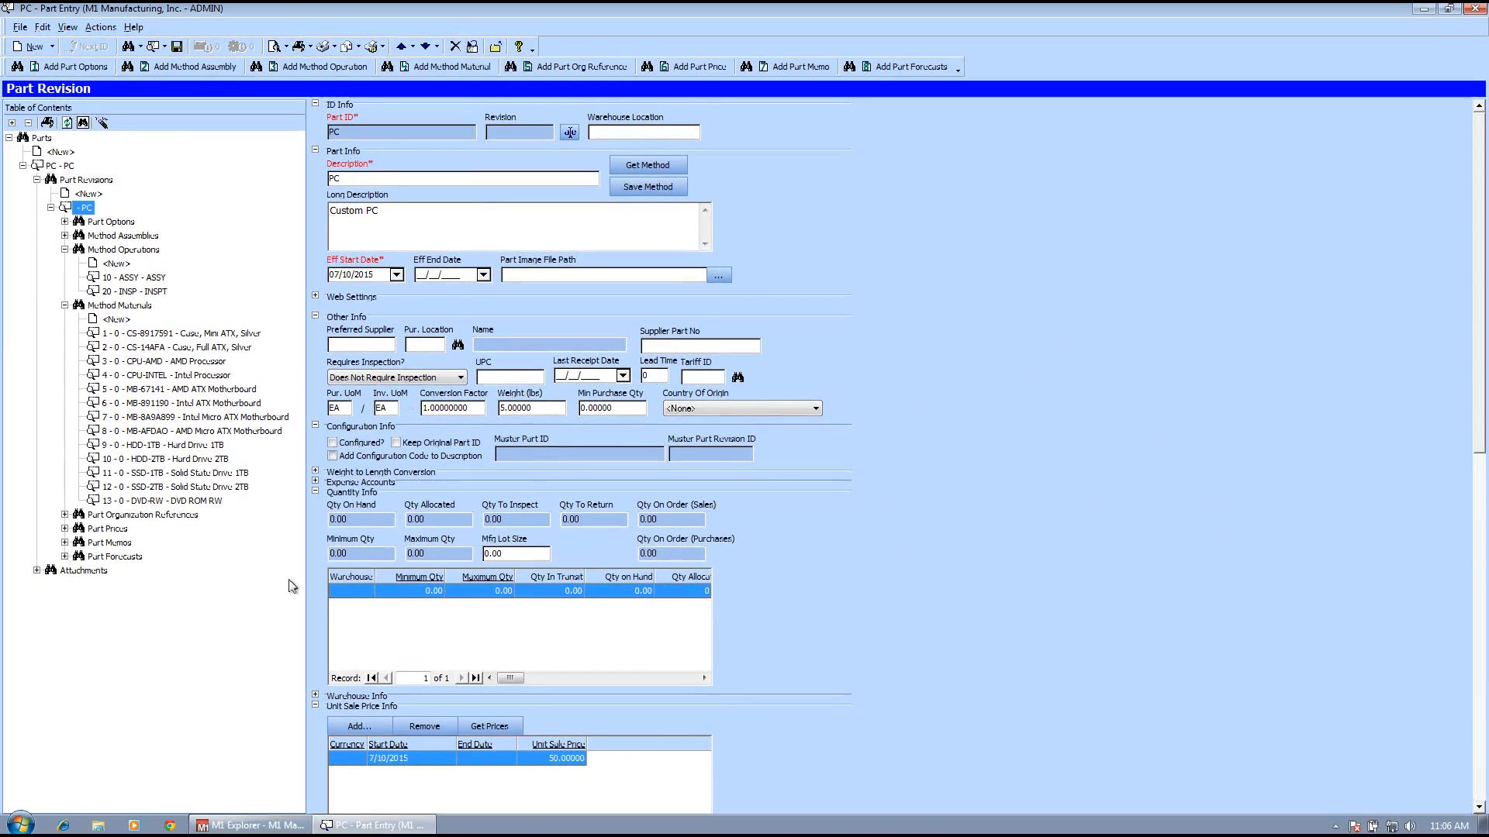
click(248, 826)
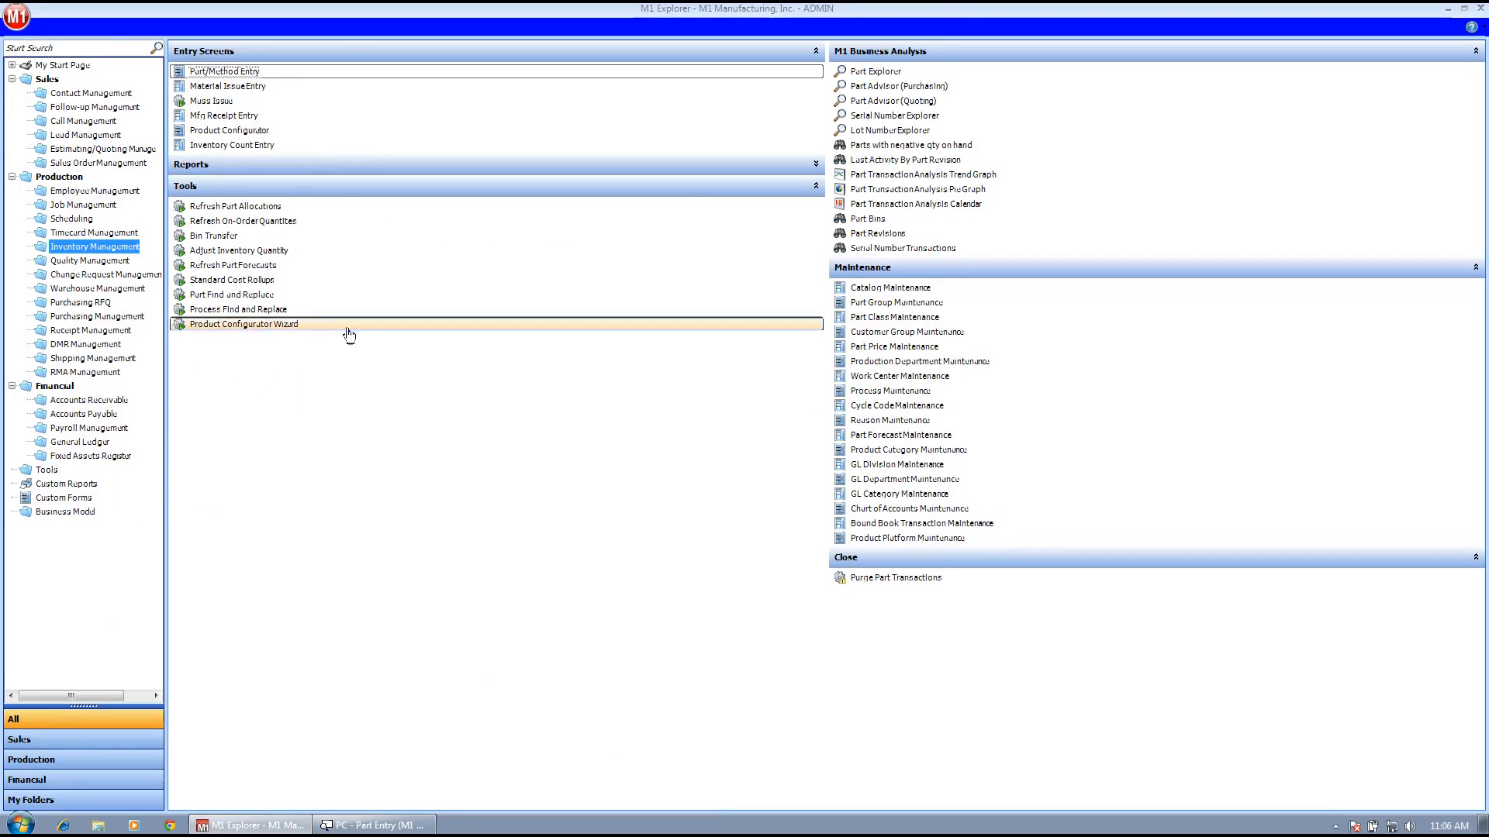
click(263, 329)
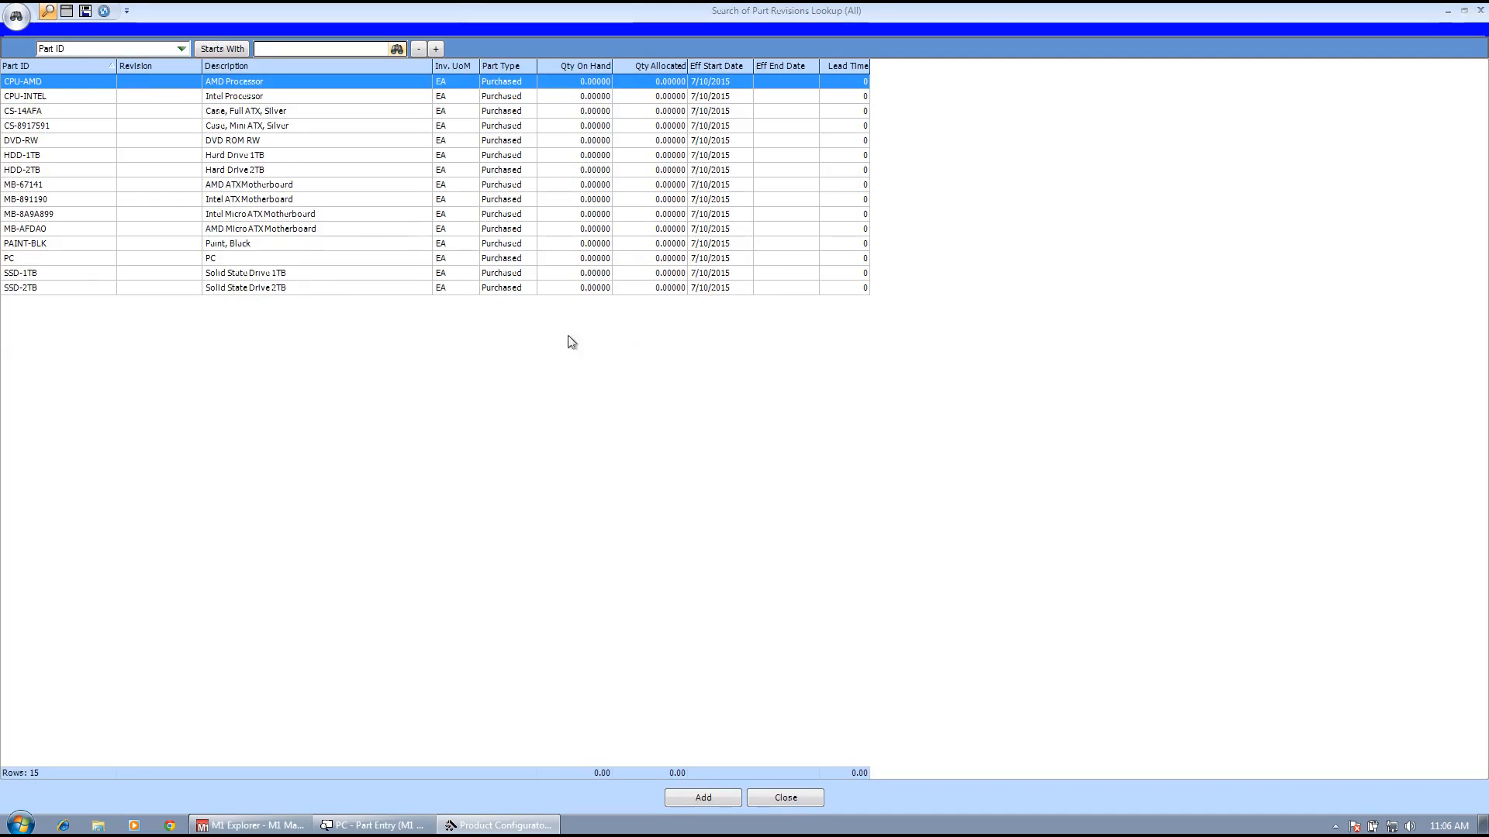
click(45, 261)
click(703, 798)
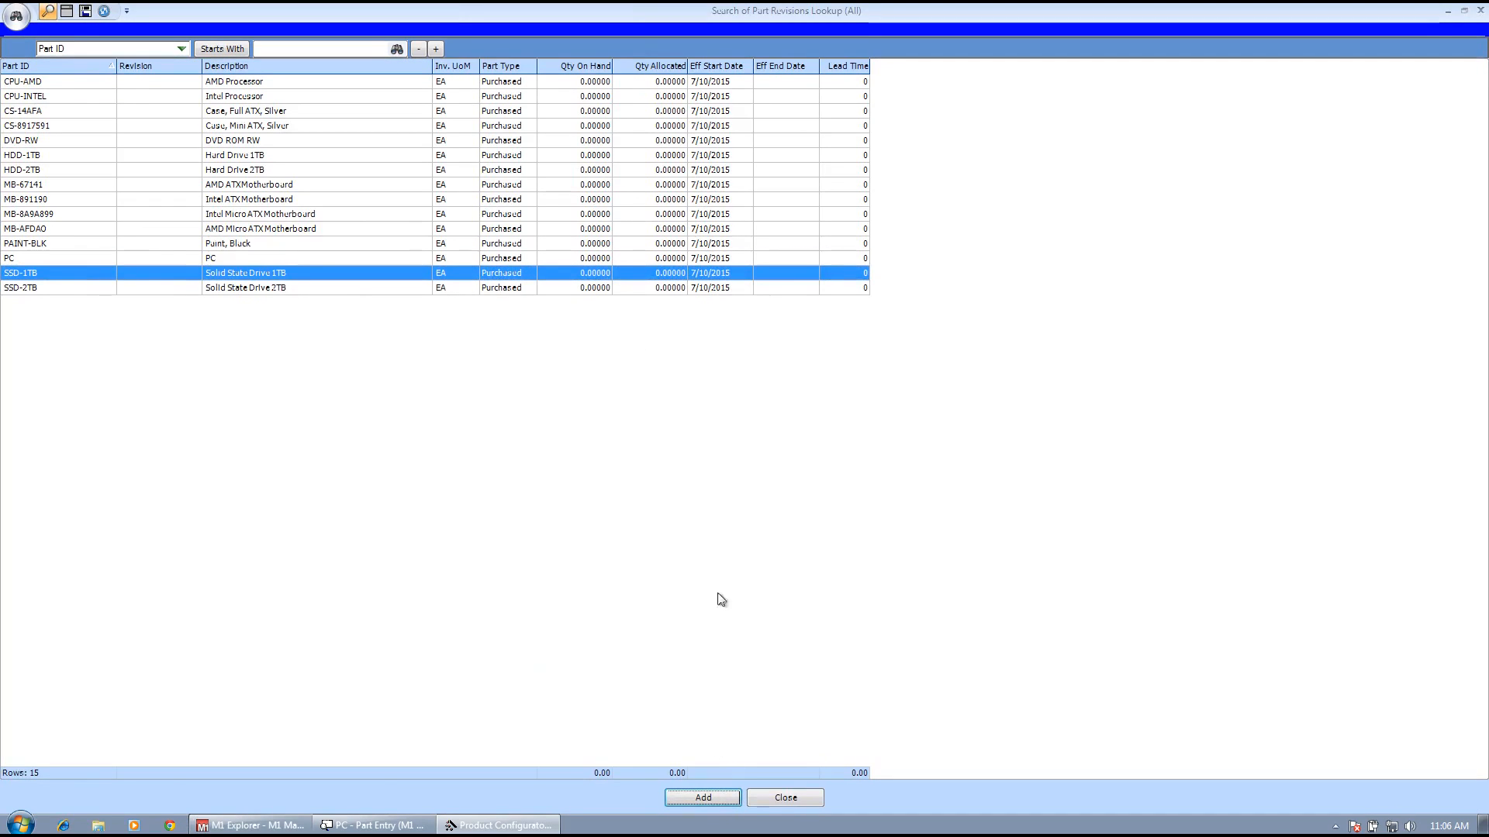
click(791, 798)
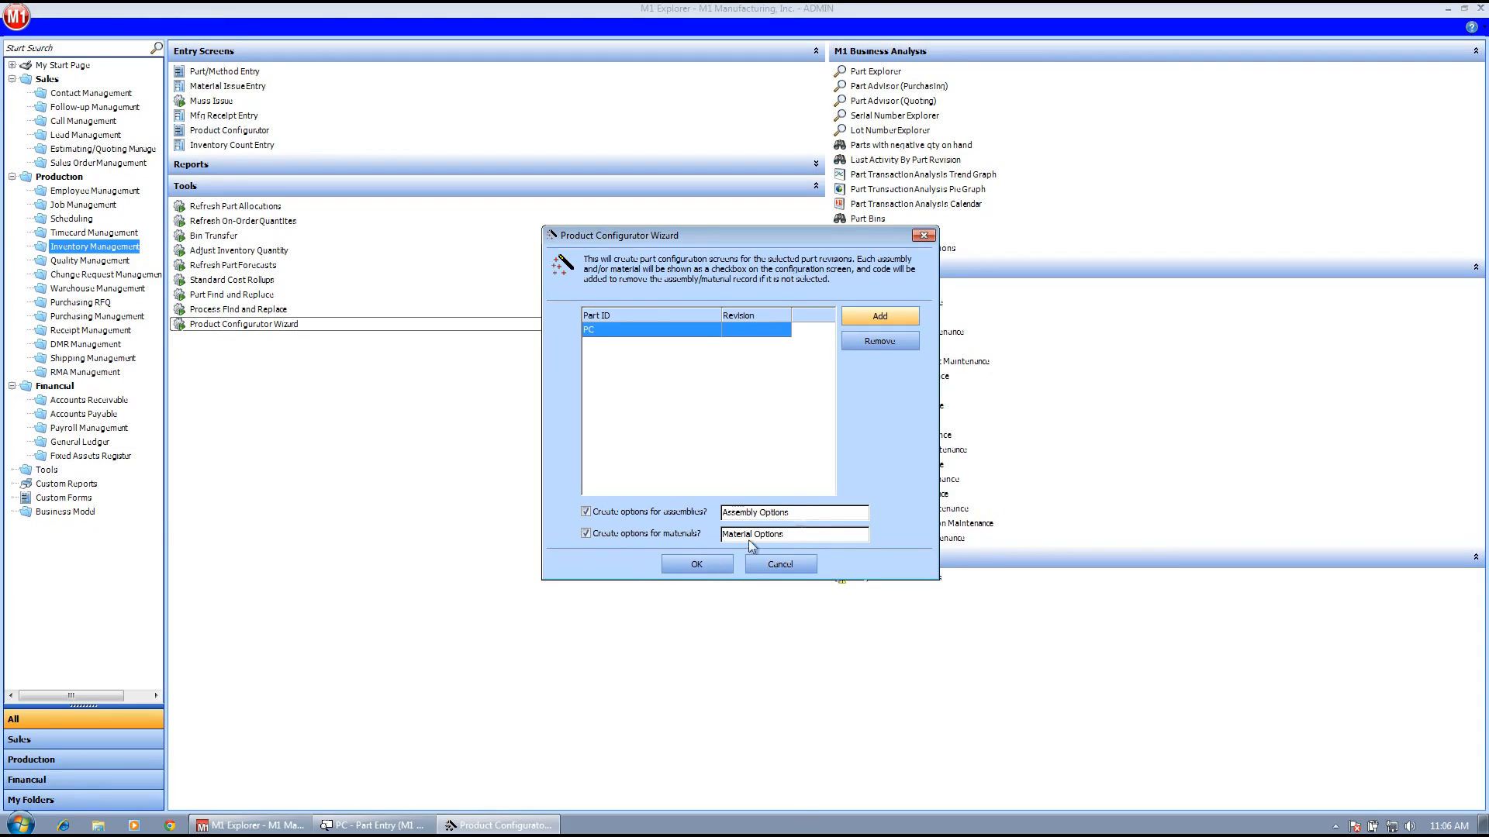
Generate the PC configuration screens with assembly and material options, and maximize the Product Configurator window.
click(698, 565)
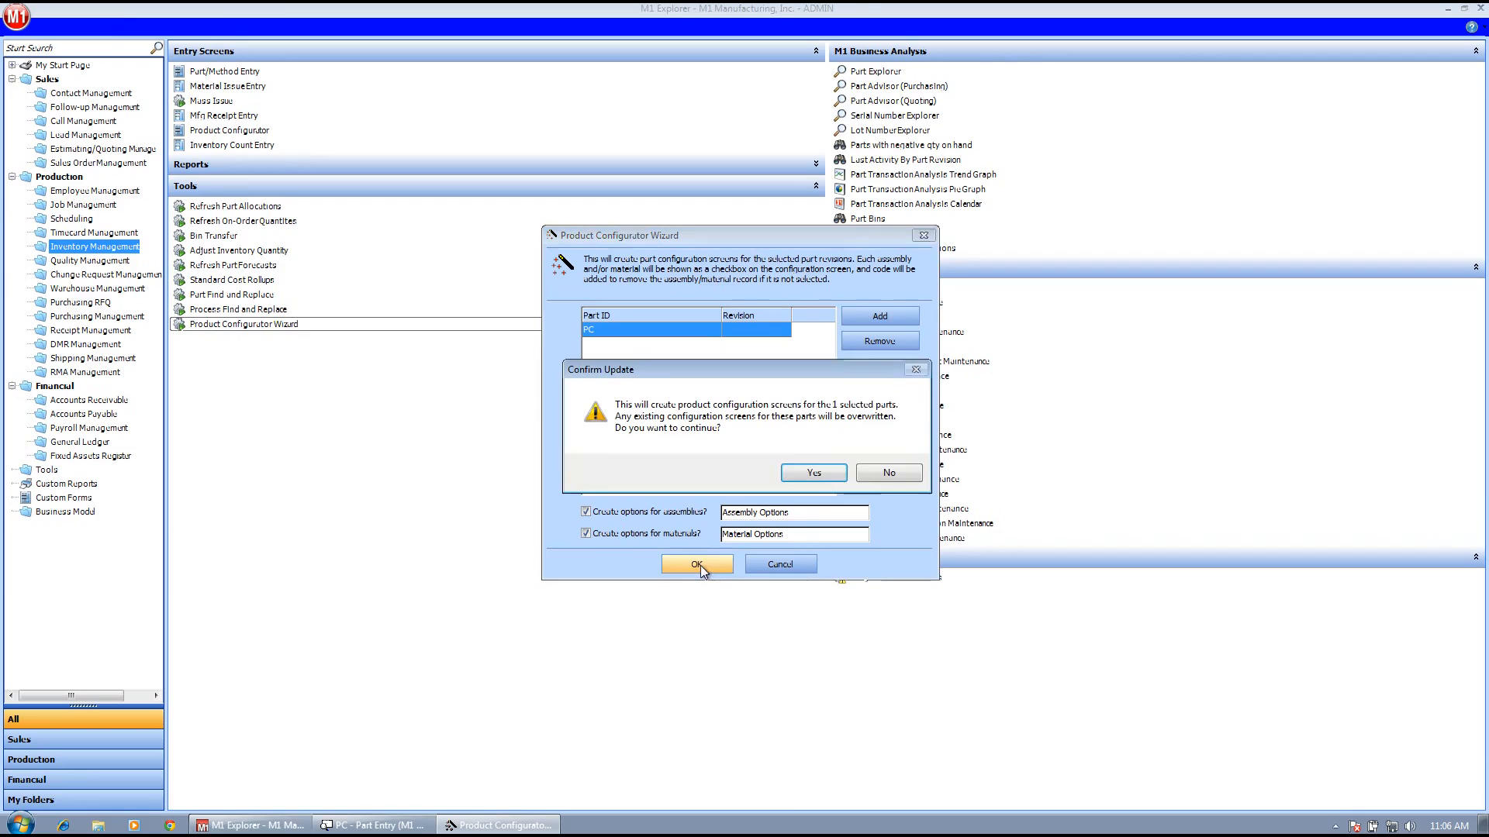
click(812, 474)
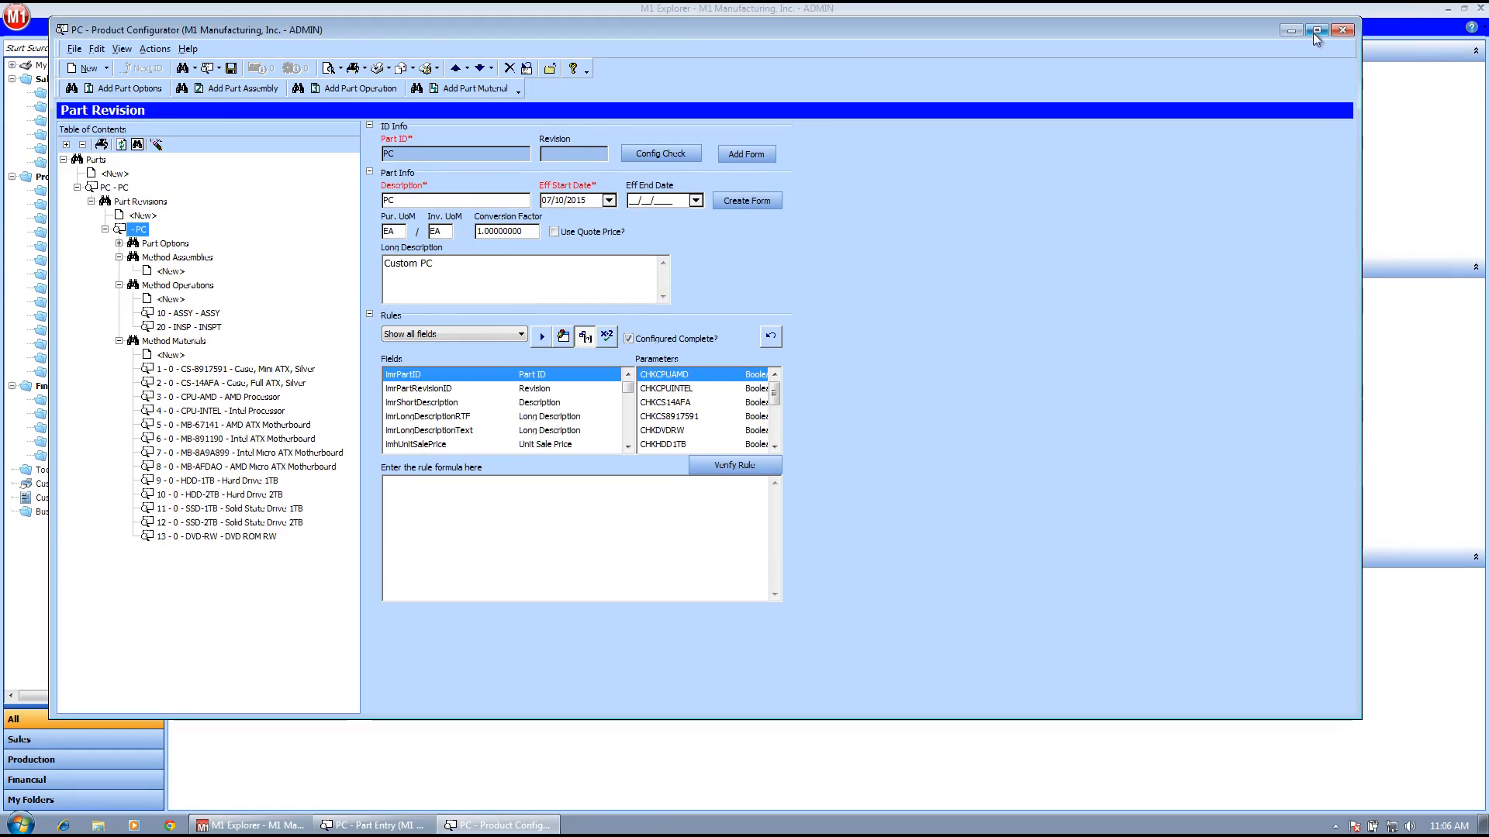
click(1316, 30)
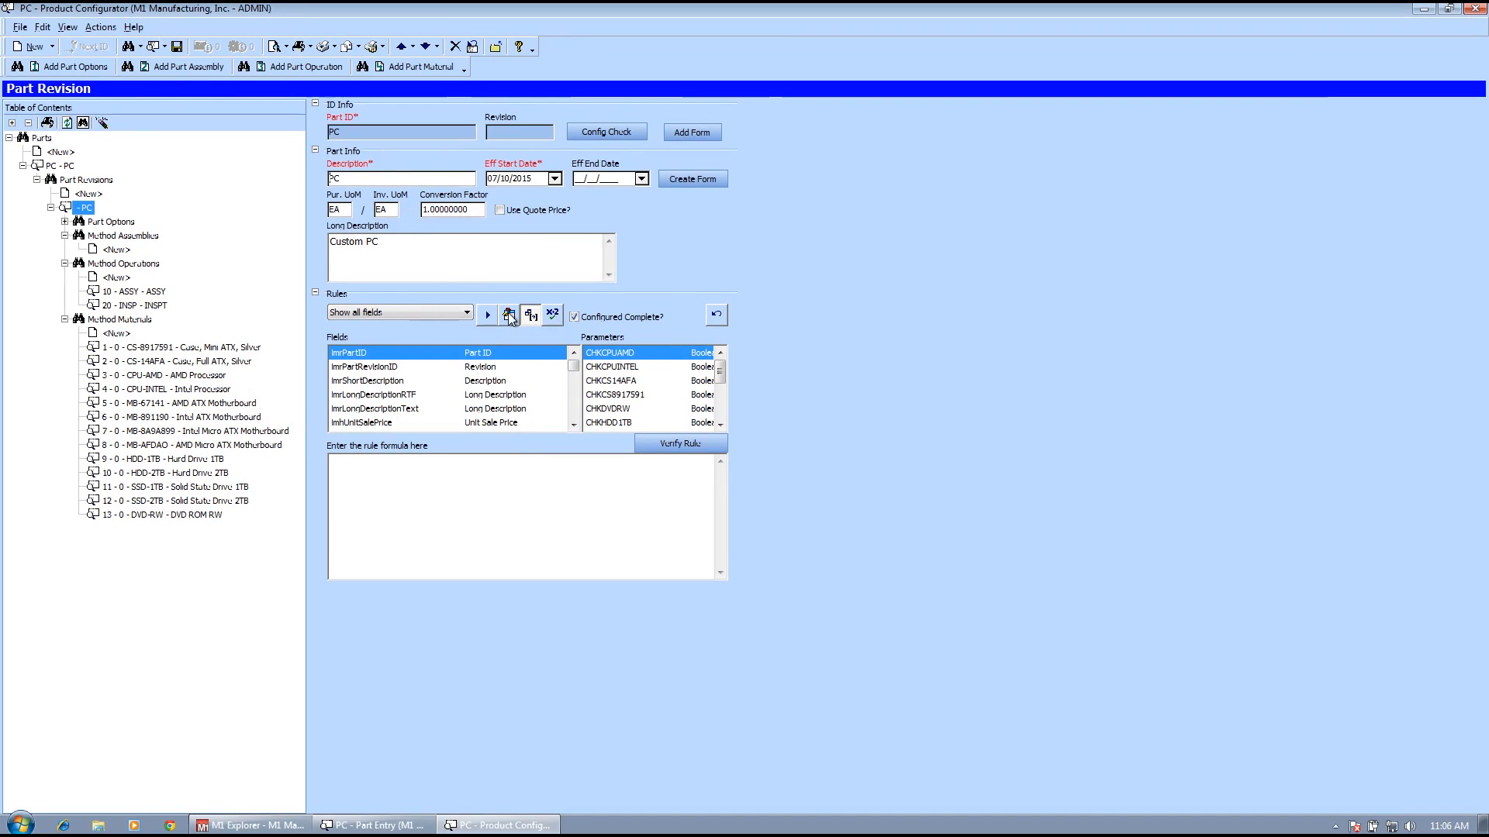
Try out the PC configuration form with Case, Mini ATX, Silver, AMD Processor, AMD ATX Motherboard and Solid State Drive 1TB, and cancel it.
click(527, 314)
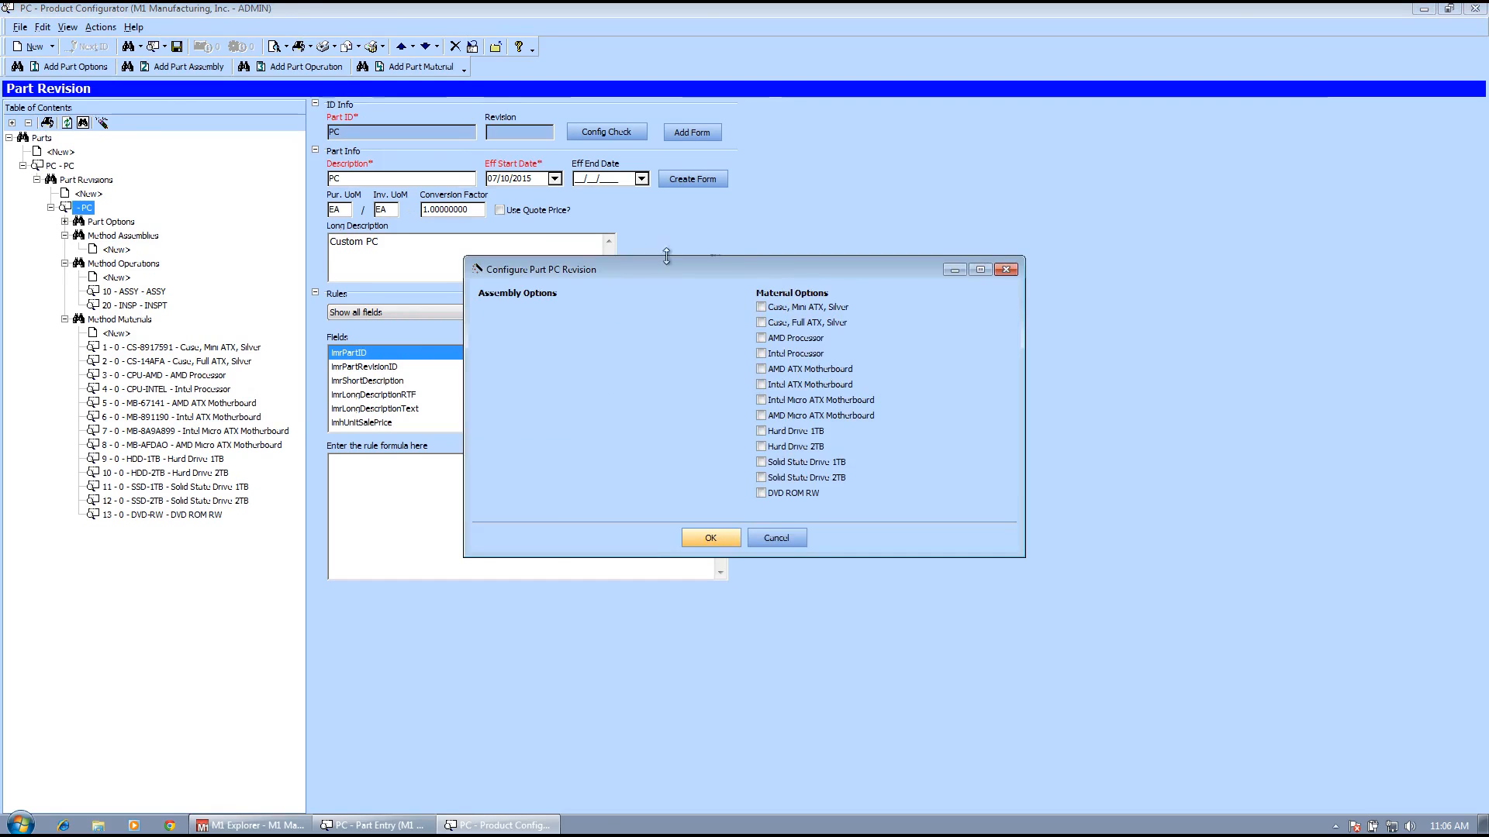
drag(666, 290, 541, 259)
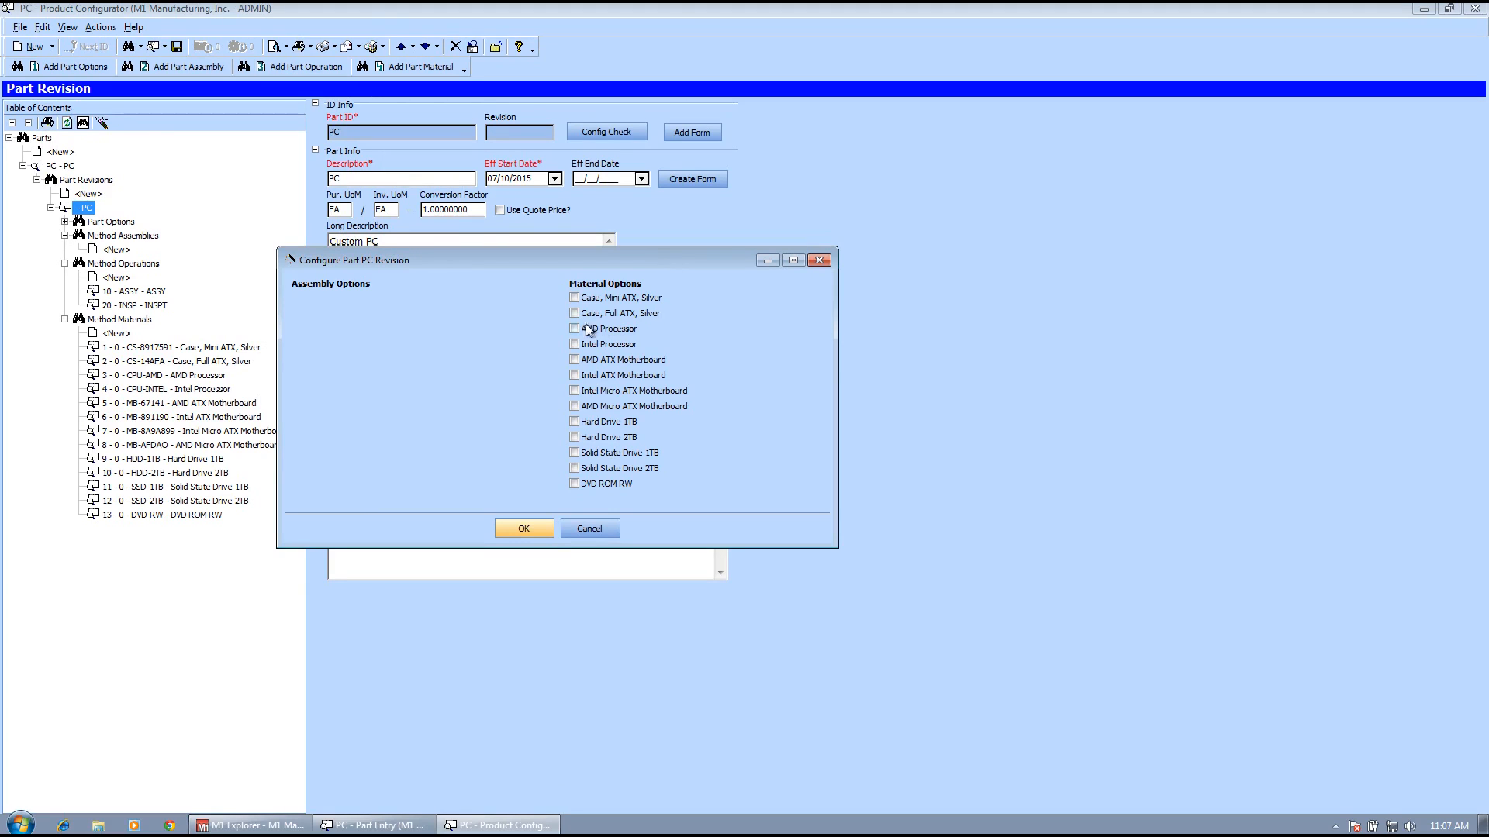
click(575, 298)
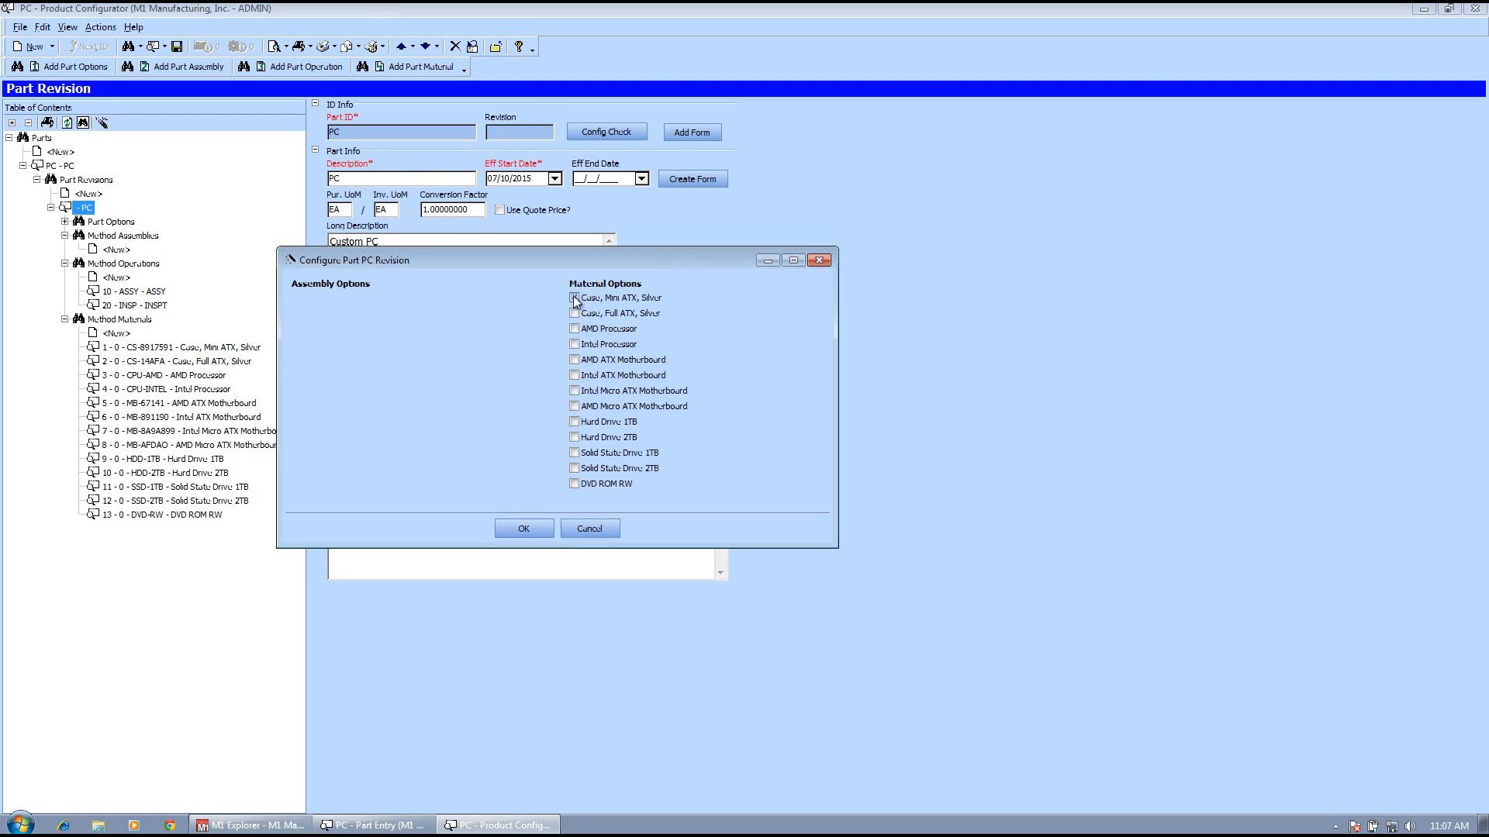
click(575, 328)
click(574, 359)
click(575, 453)
click(599, 527)
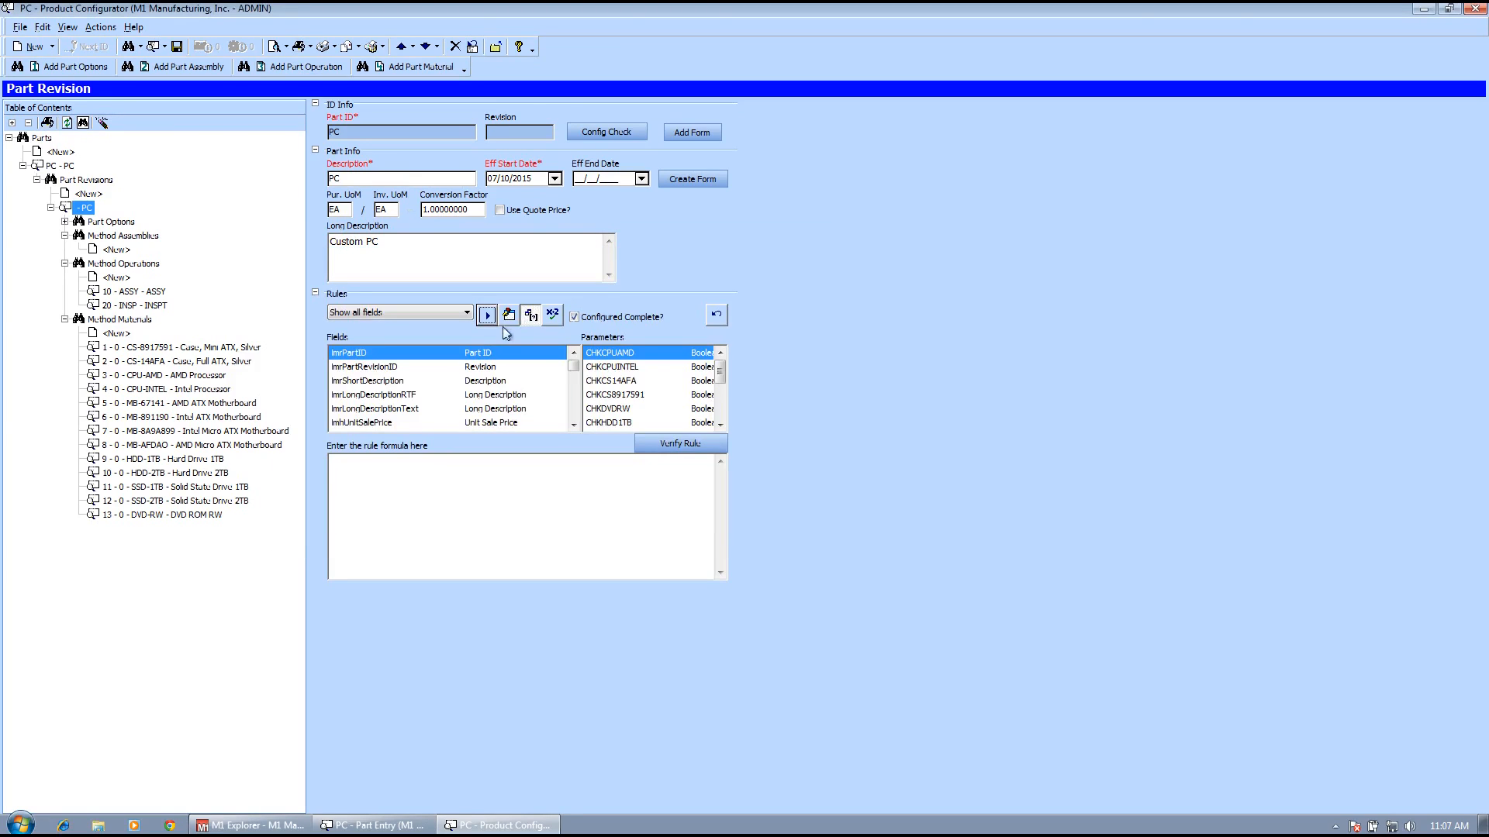
Open the PC configurator form in Design Studio and place a combo box 200 wide below the Assembly Options heading.
click(509, 314)
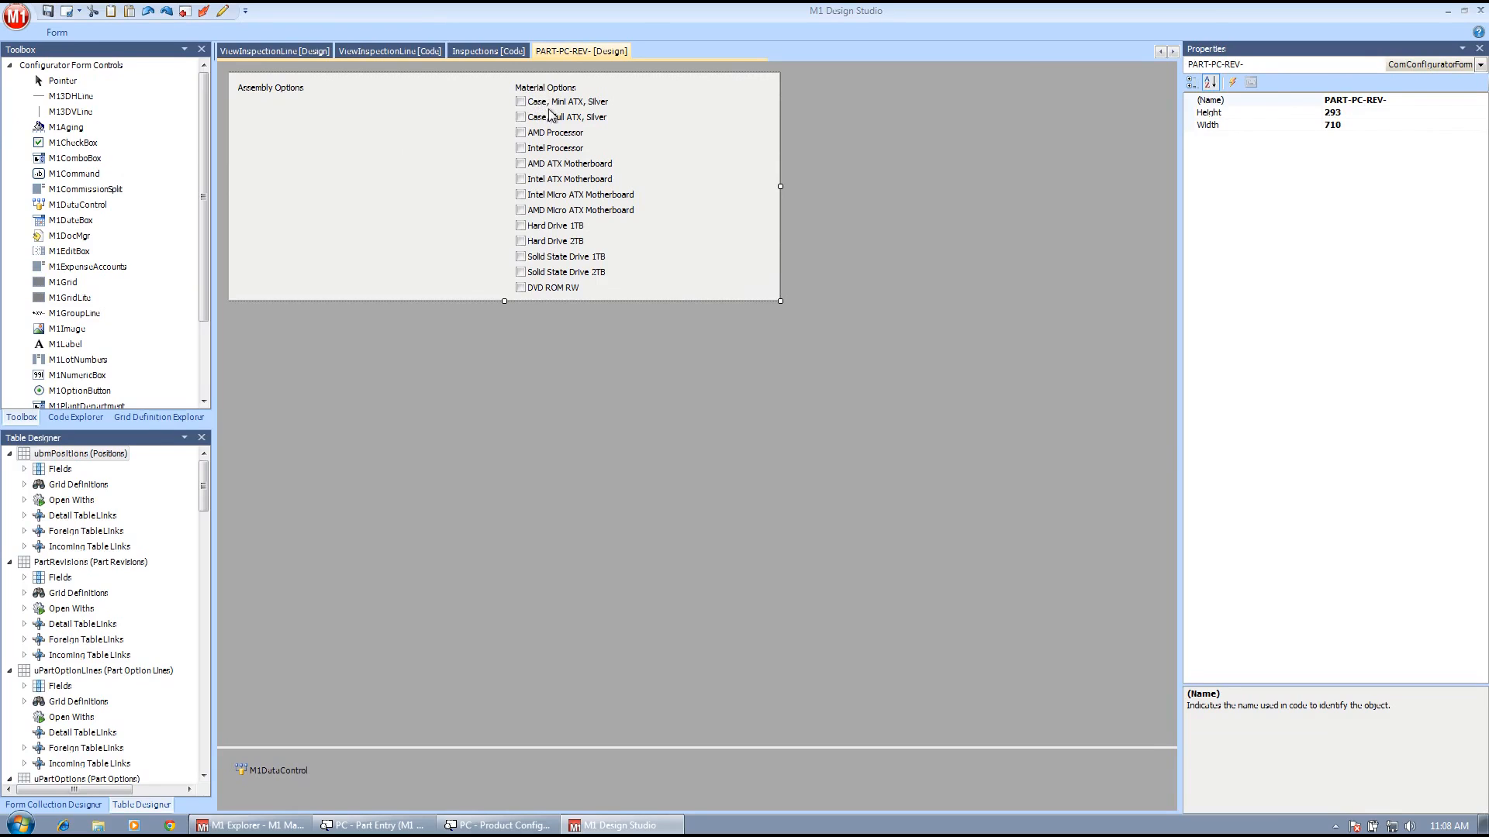
drag(555, 103, 308, 140)
key(ctrl+z)
click(75, 158)
click(262, 128)
drag(270, 133, 417, 134)
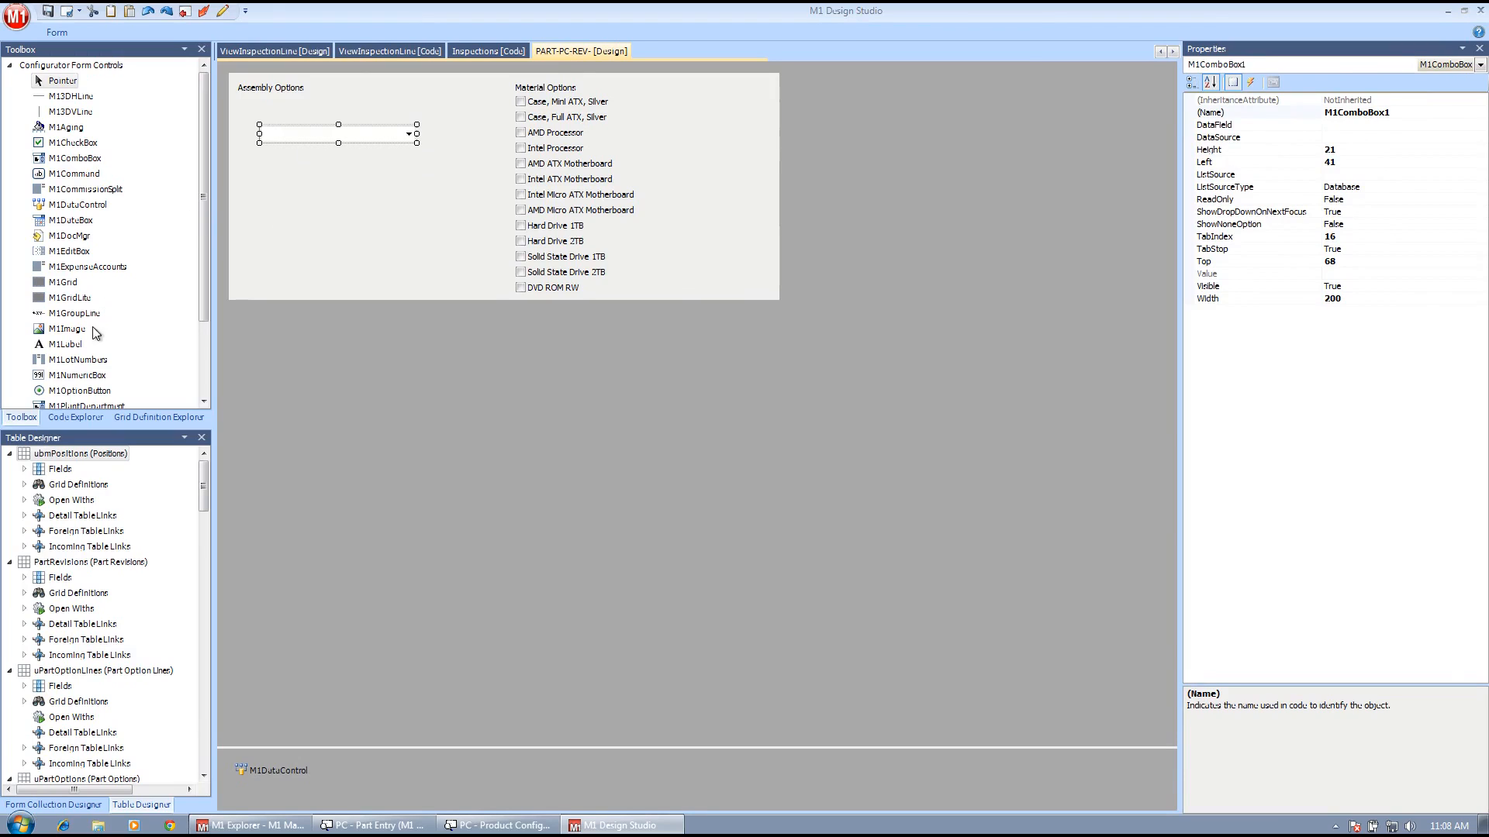
Place an option button control below the combo box and delete it again.
click(79, 390)
click(287, 194)
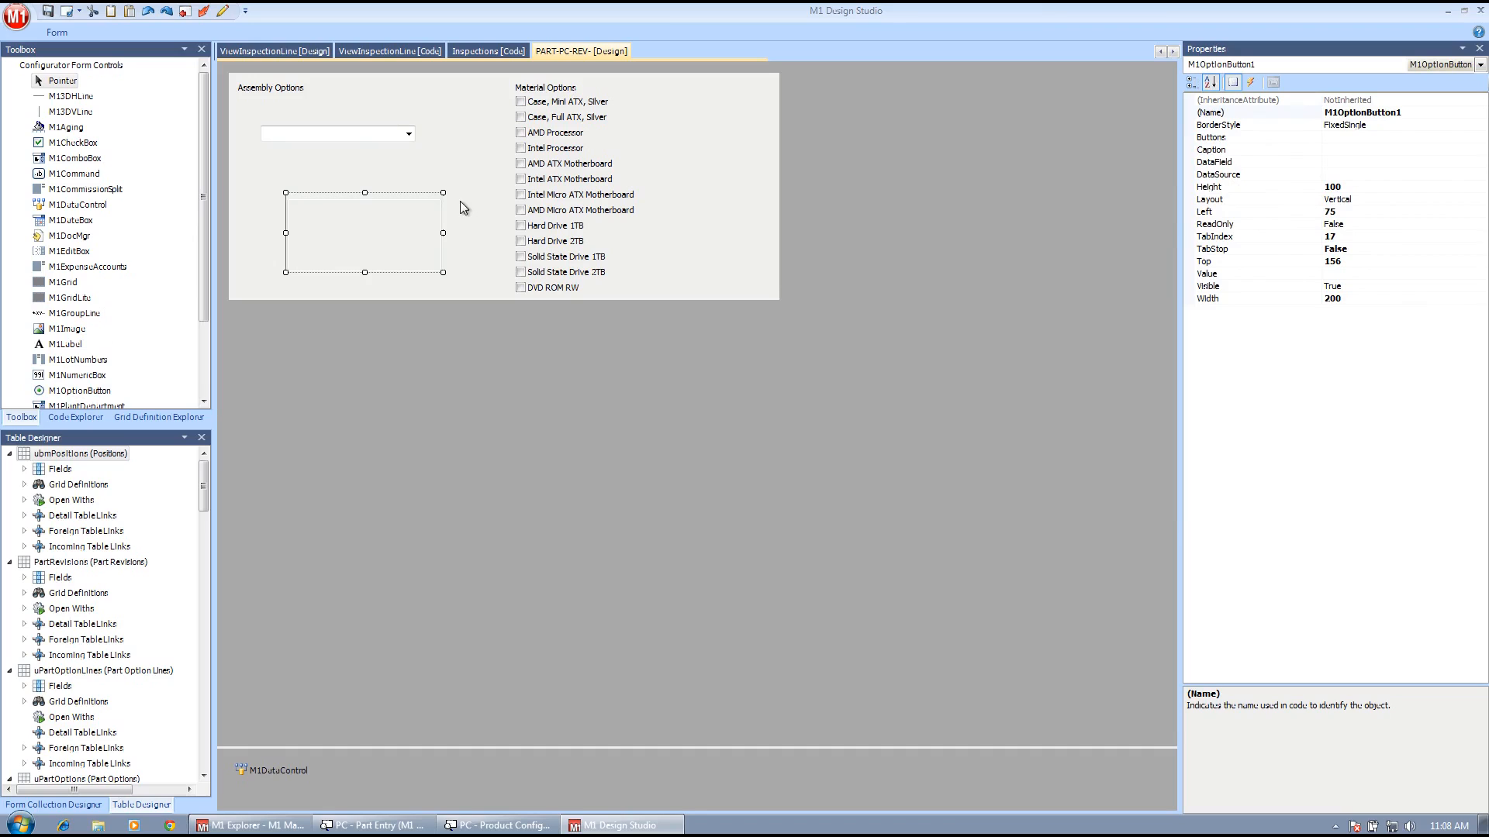
key(Delete)
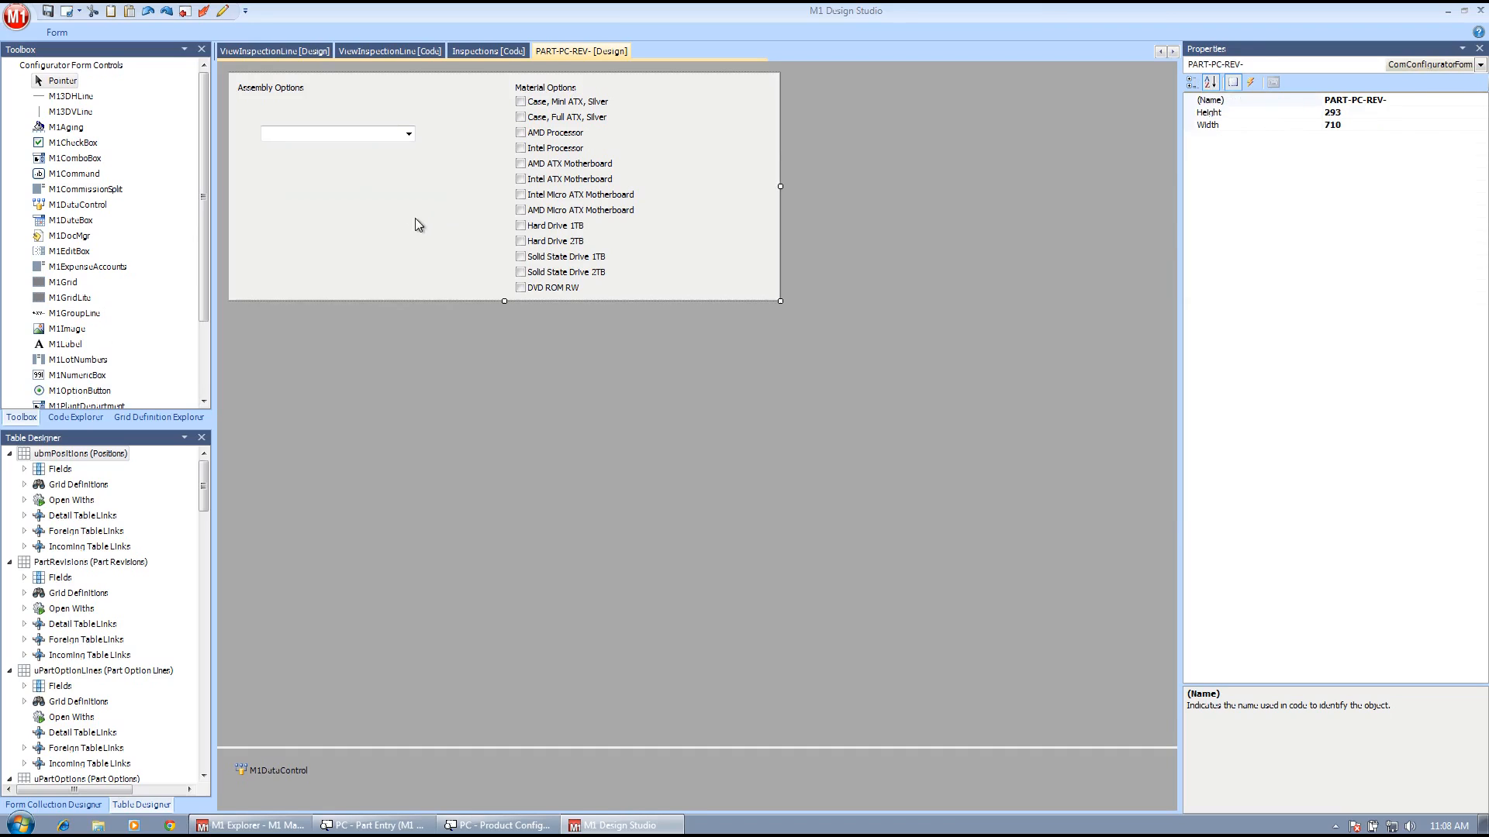
View the PC configurator form's code, and close Design Studio without saving the form changes.
right_click(432, 183)
click(476, 193)
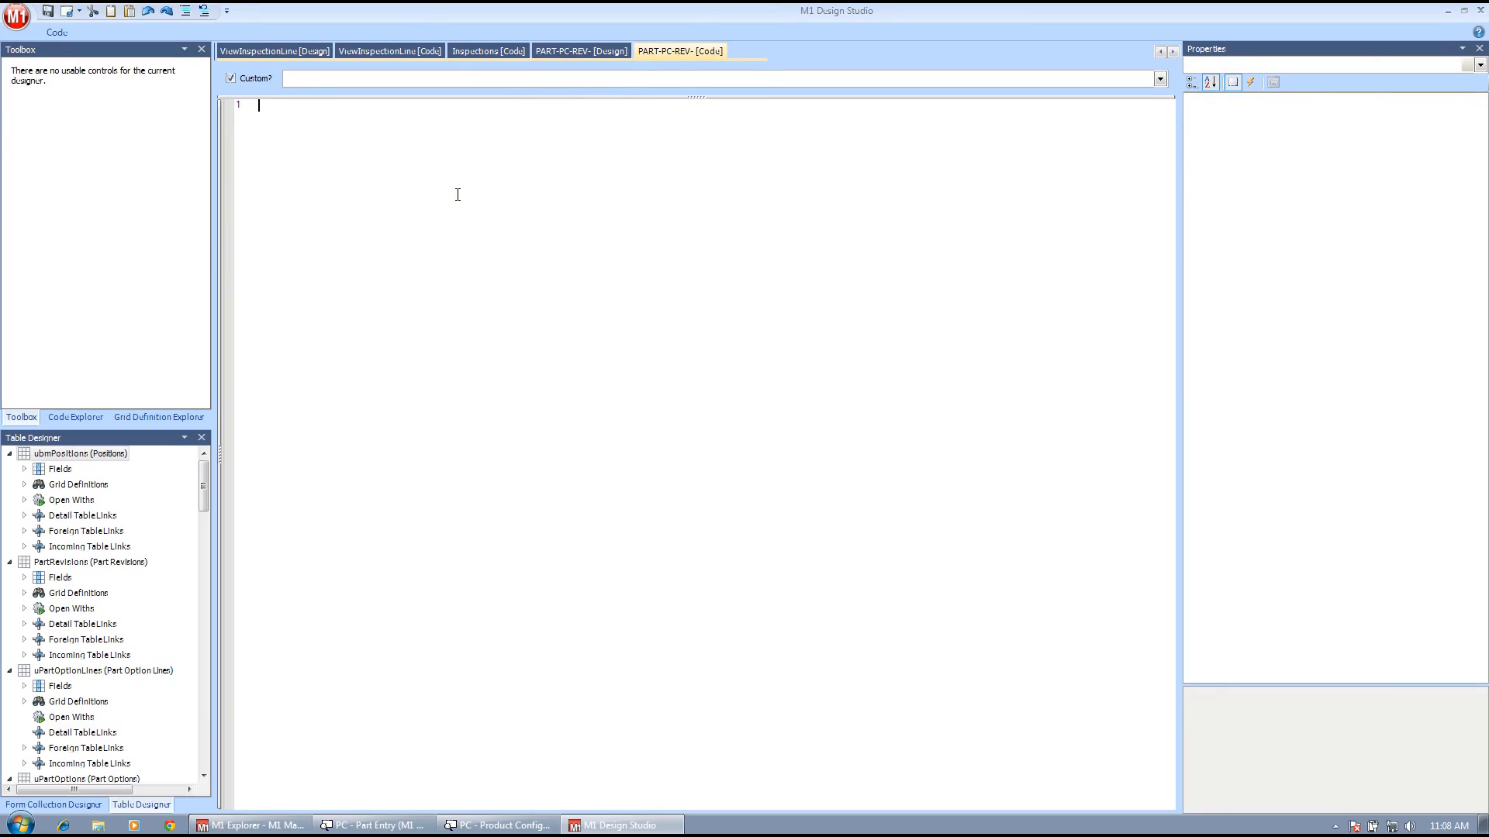
right_click(685, 51)
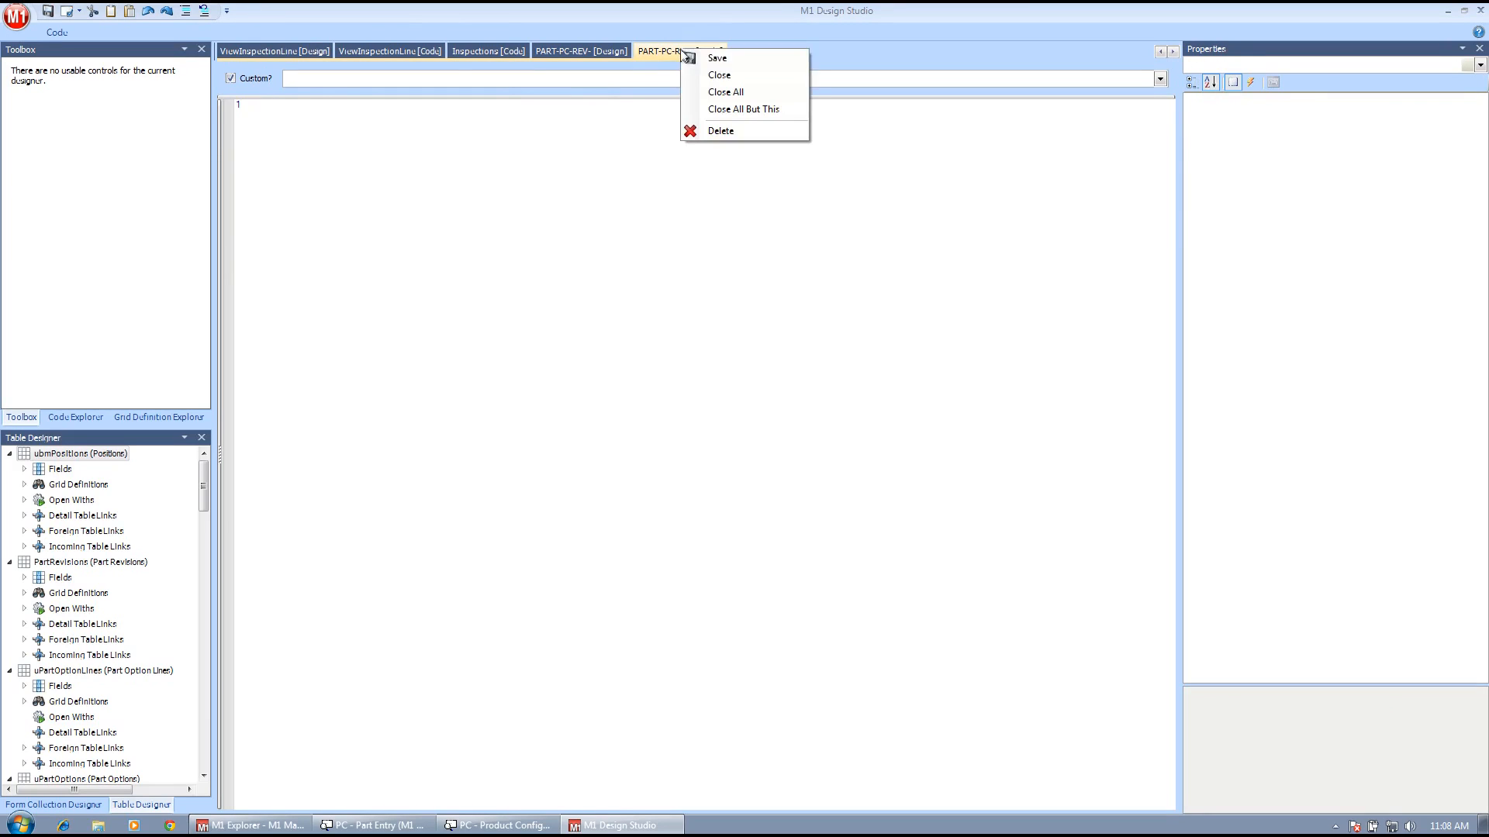
click(715, 75)
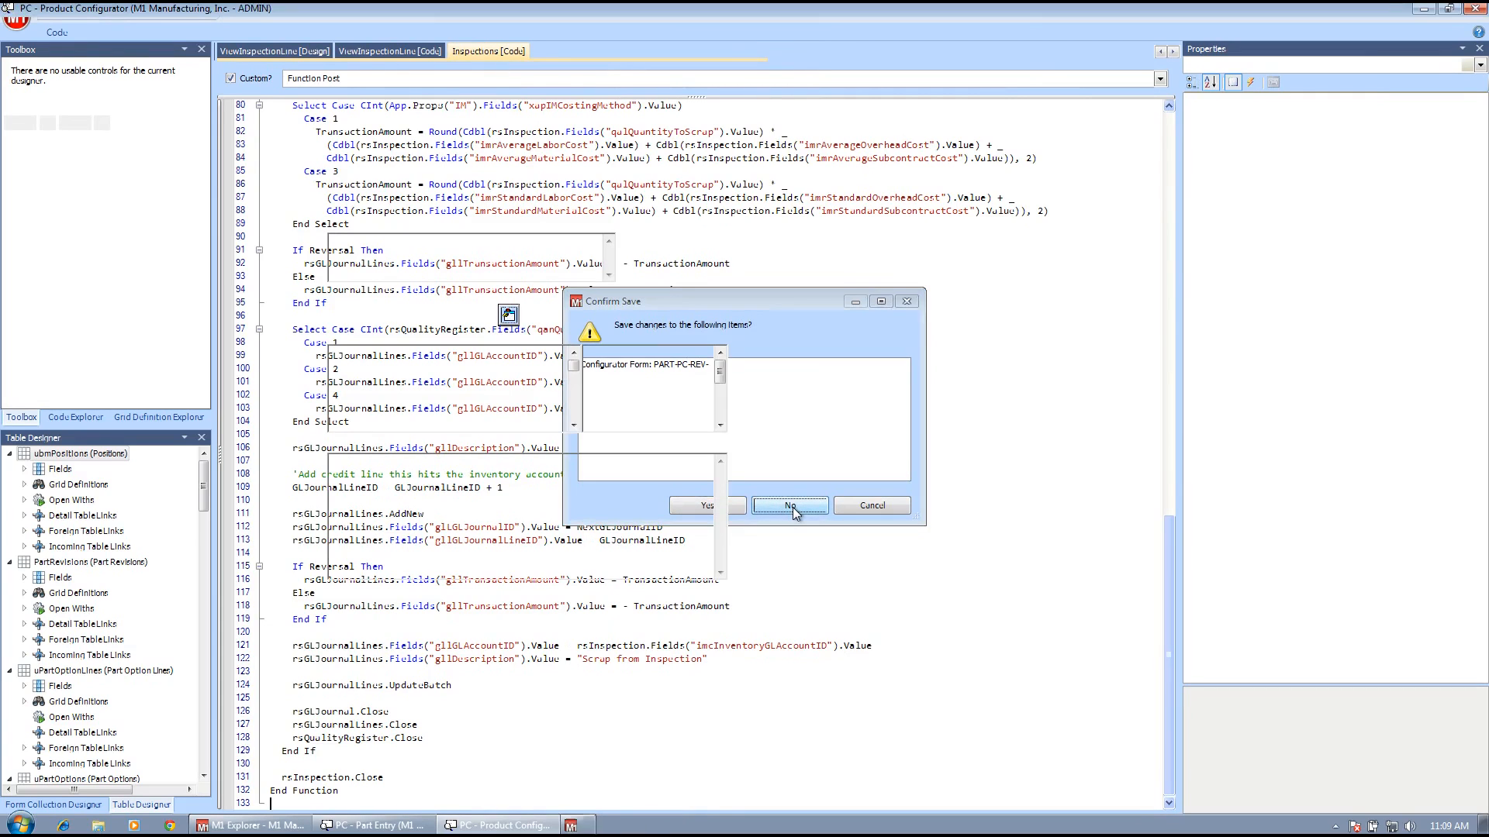
click(790, 505)
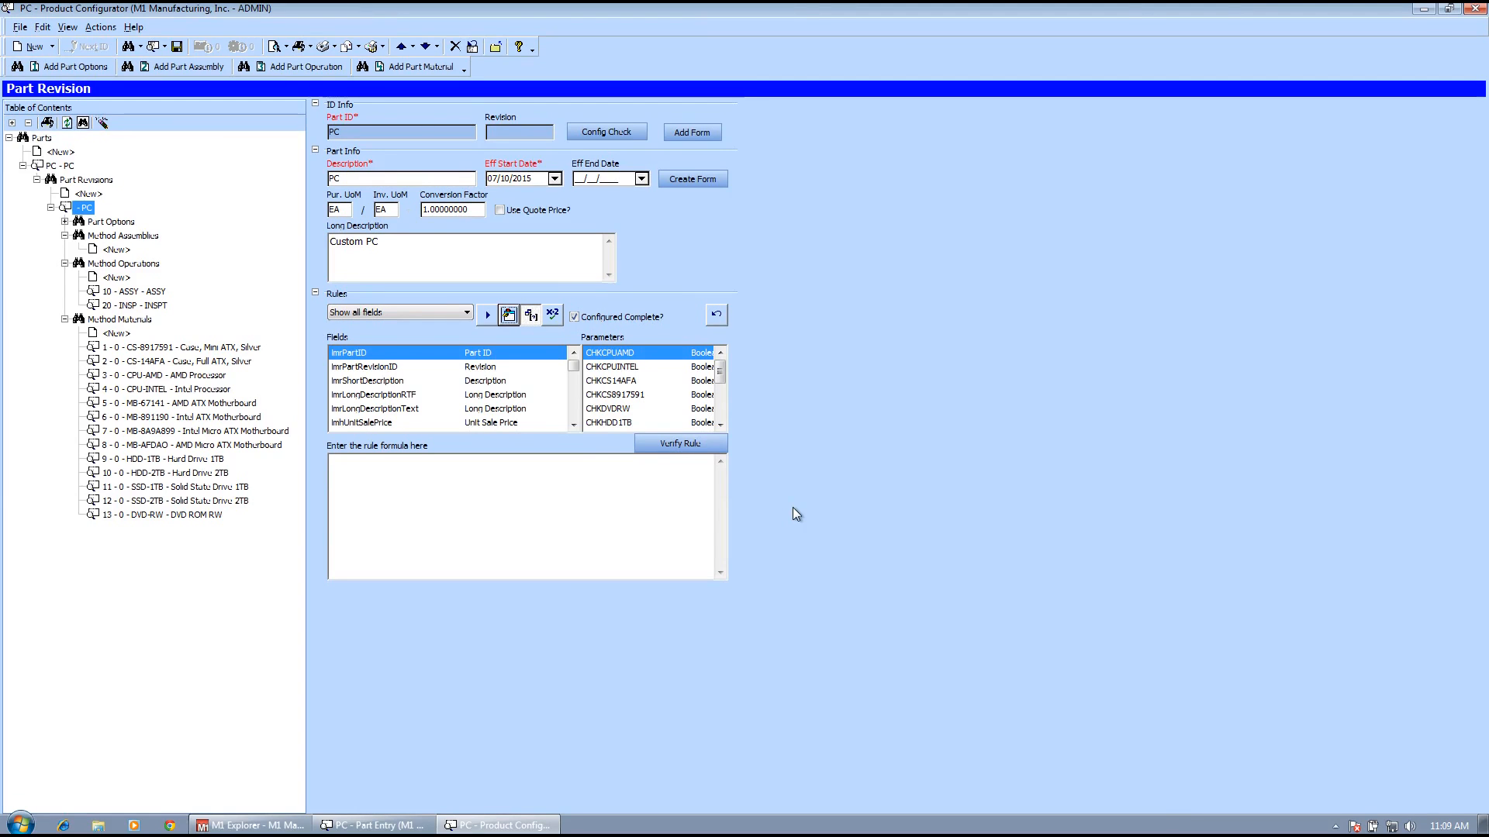
Switch to the training manual PDF and examine section 3.2 Configurator by Hand and the SetComboBoxForPartRevisions function.
key(ctrl+alt+Right)
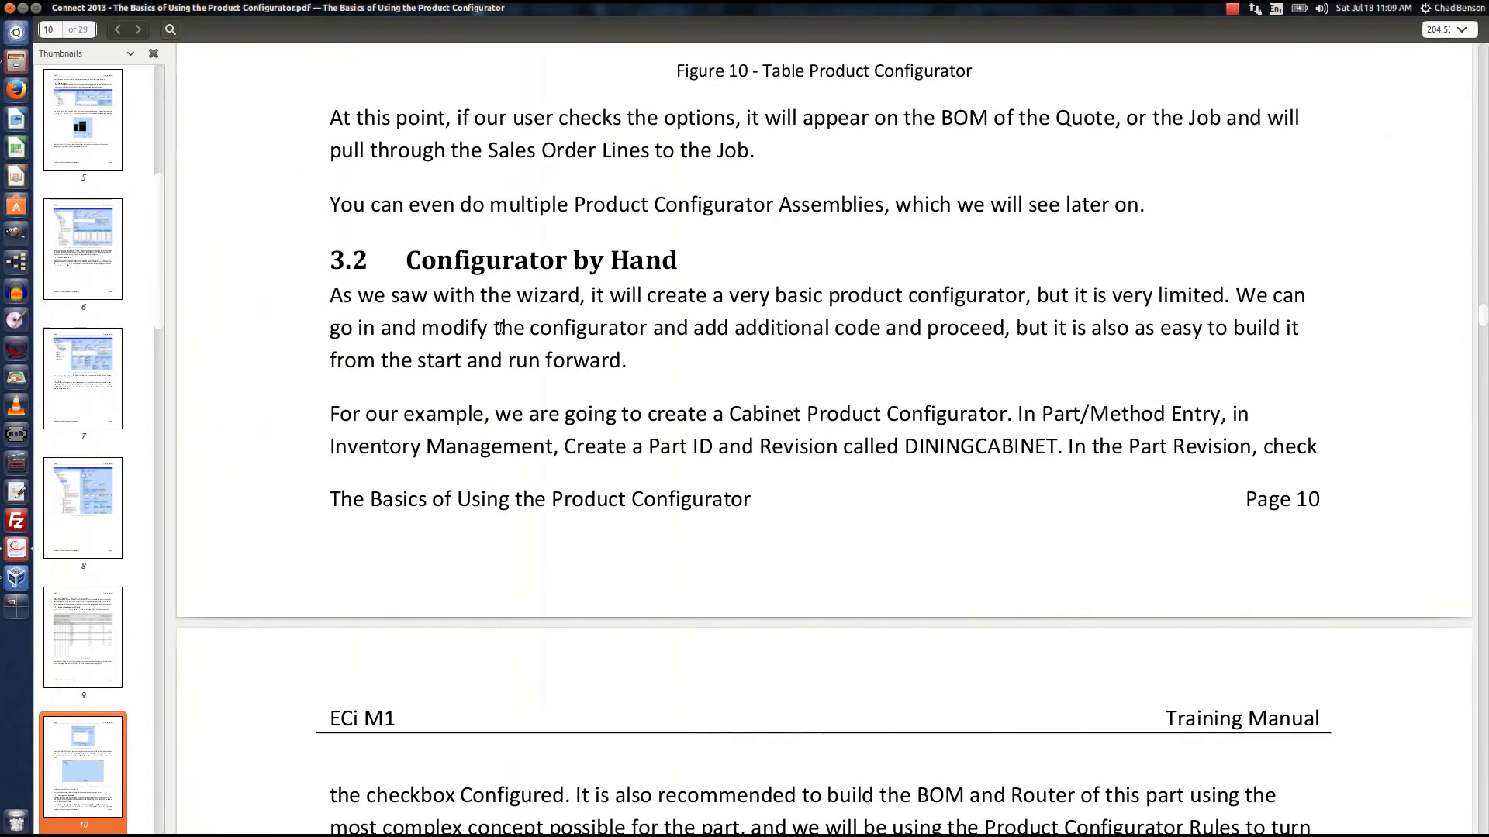
drag(331, 299, 1310, 378)
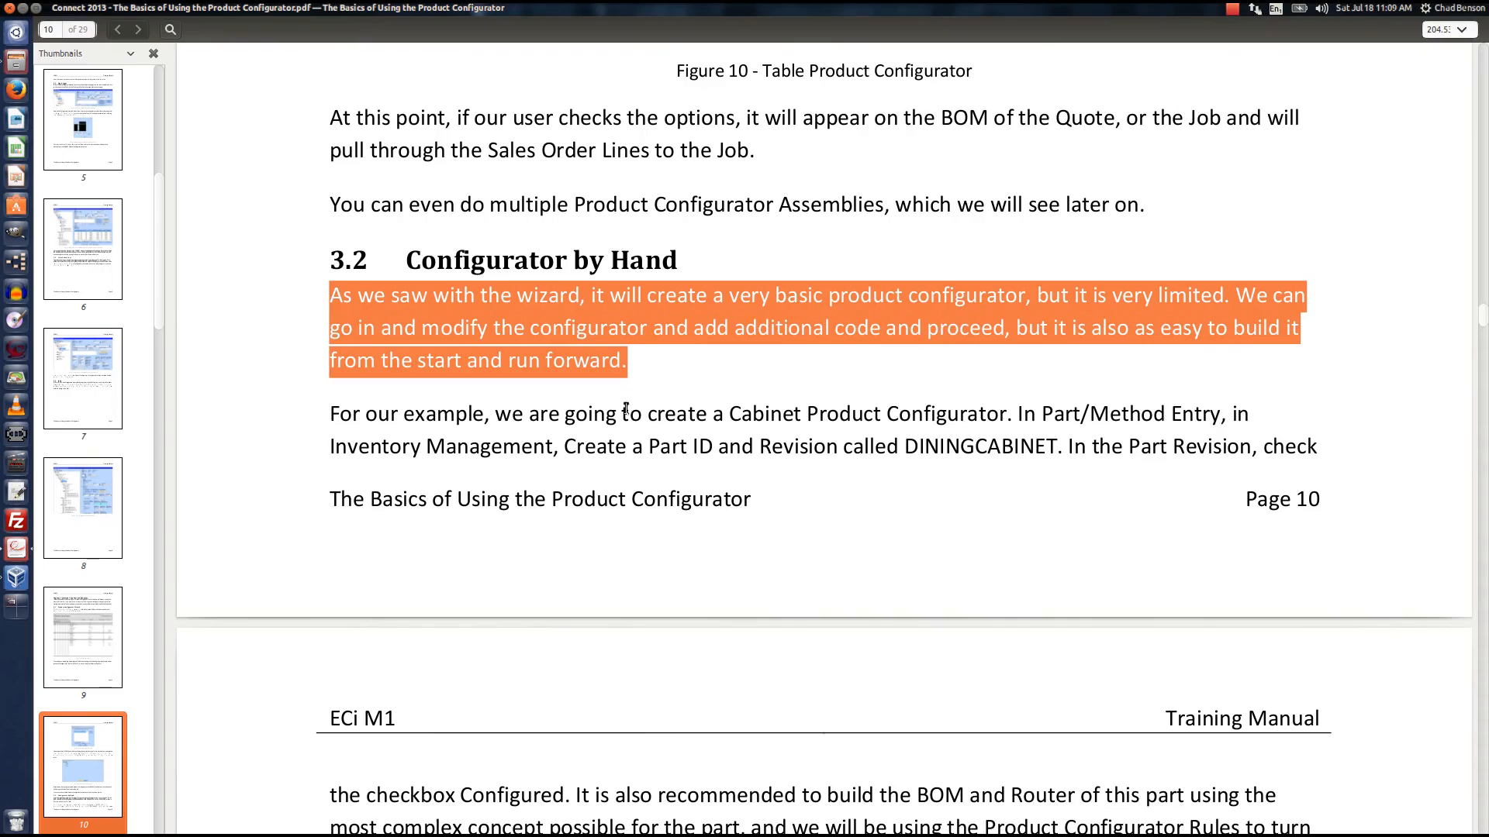
scroll(686, 434, down, 4)
scroll(695, 426, down, 20)
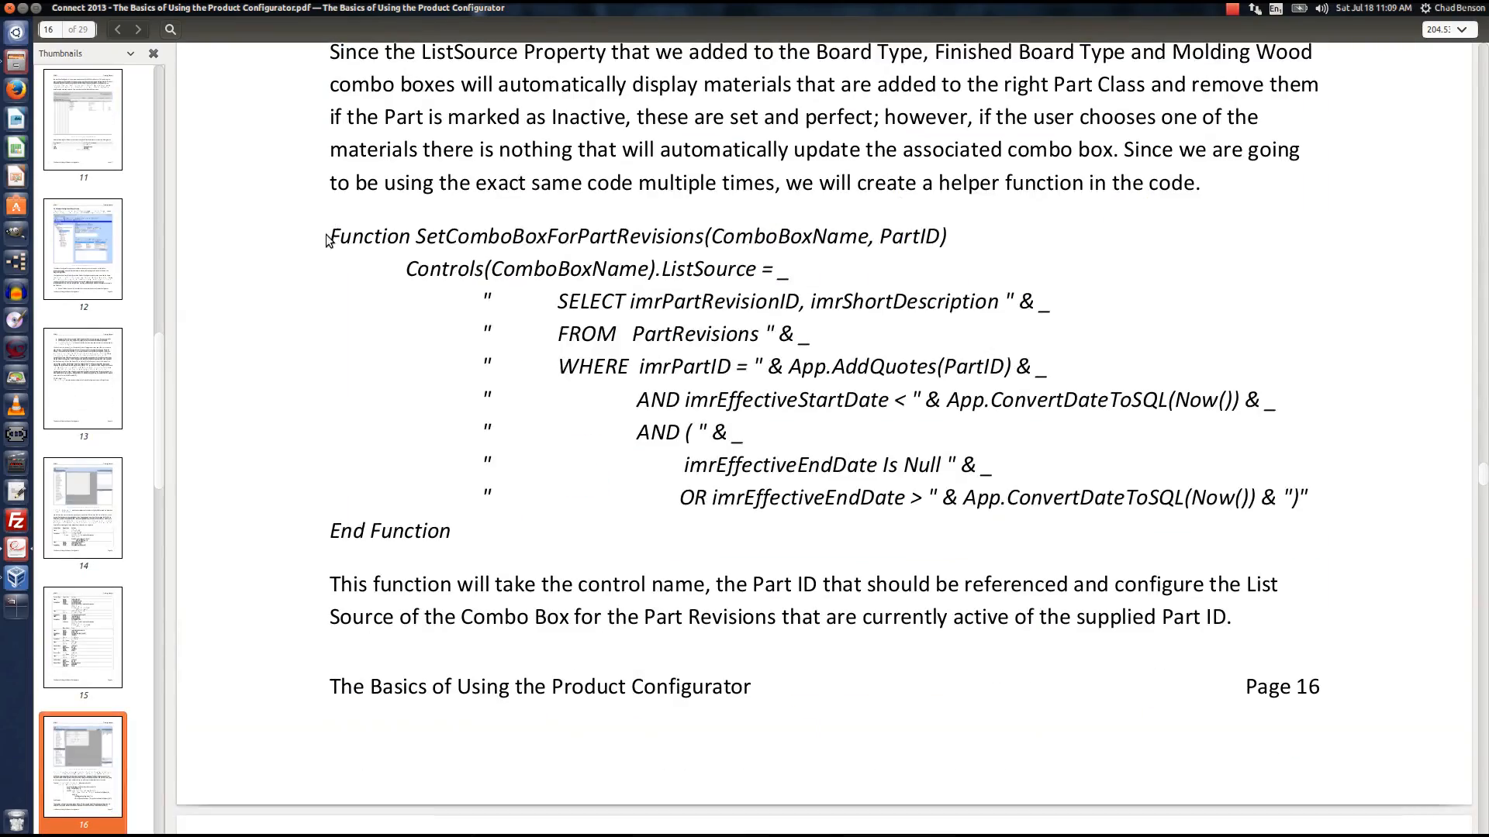
drag(331, 235, 471, 543)
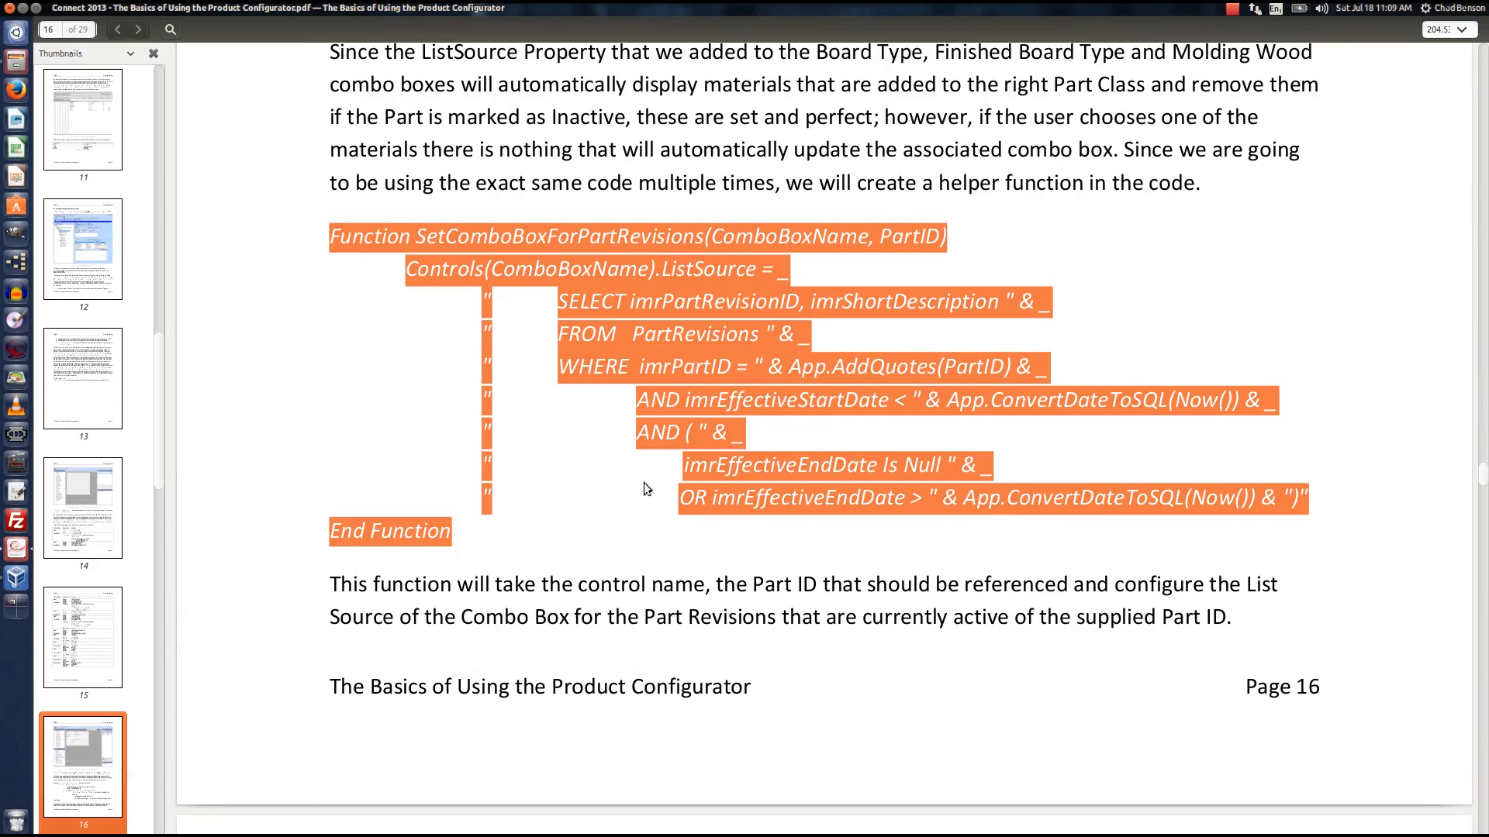
click(590, 528)
Examine the manual's combo box Change event functions and the M1DataControl_ViewInitialize code that fills the cmbPaints array.
scroll(551, 504, down, 8)
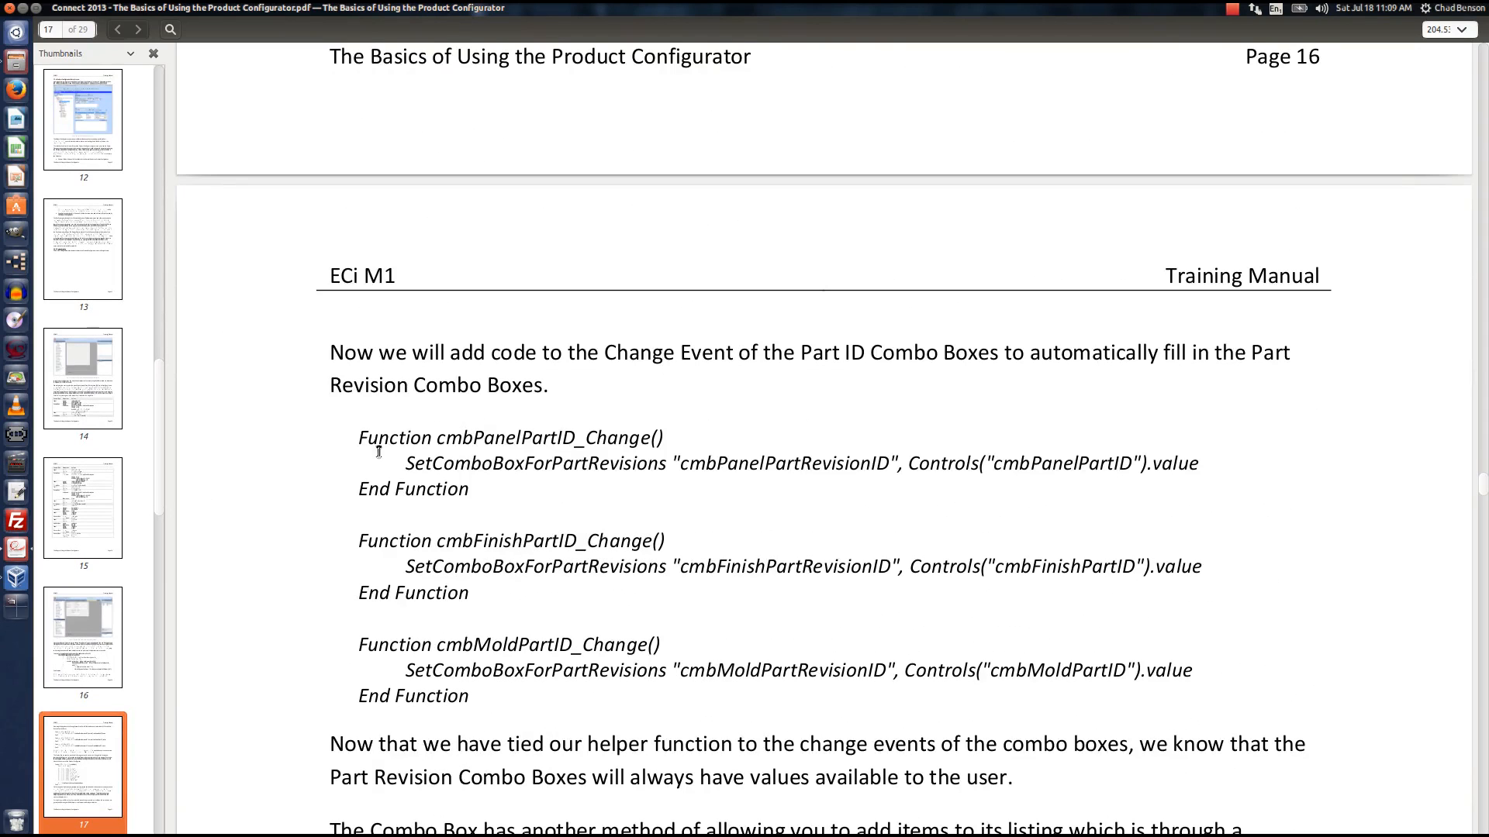
drag(357, 437, 523, 721)
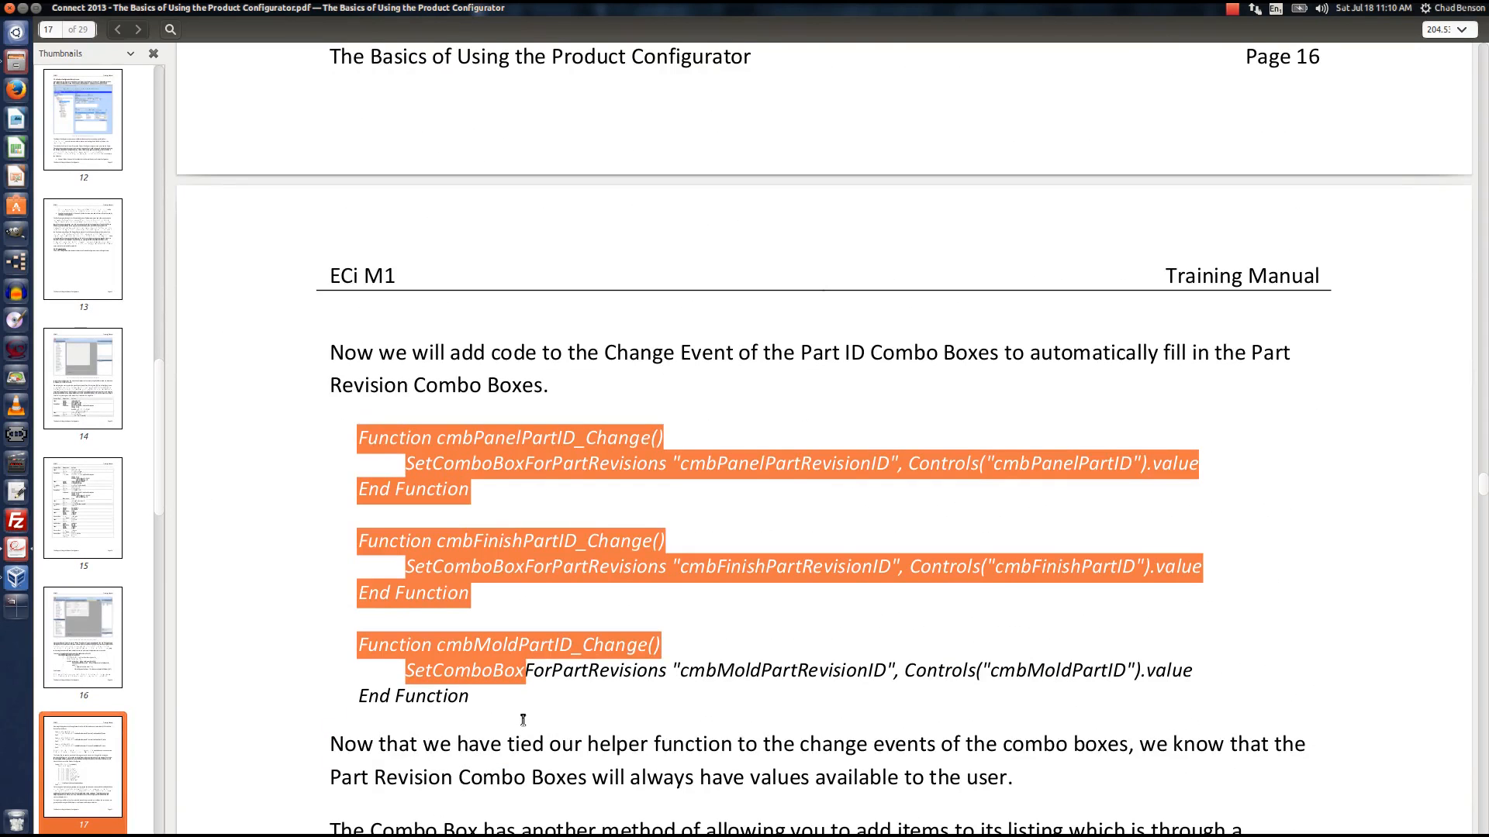
scroll(512, 714, down, 5)
scroll(877, 578, down, 4)
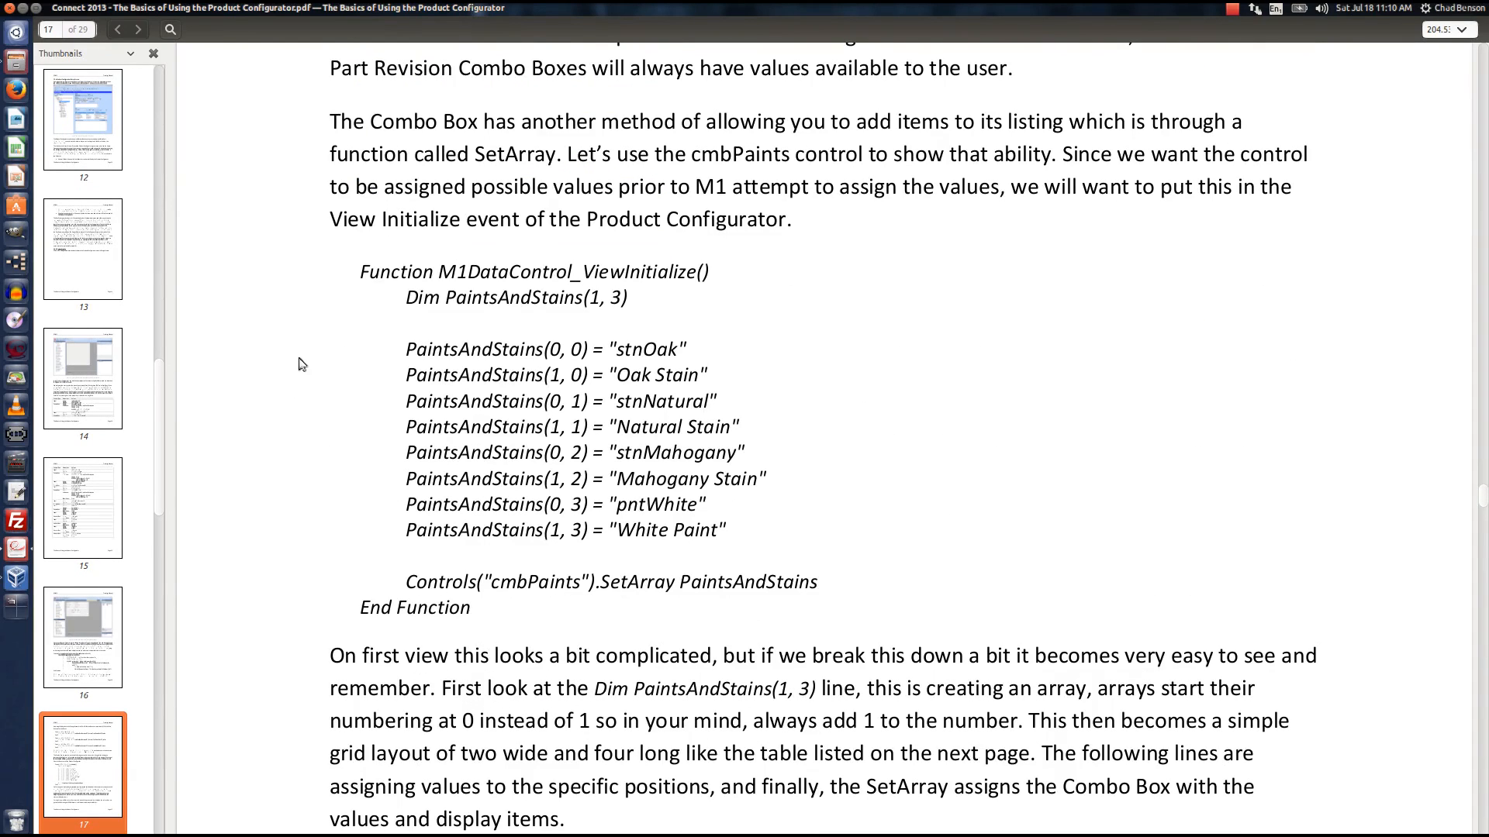
drag(365, 277, 467, 602)
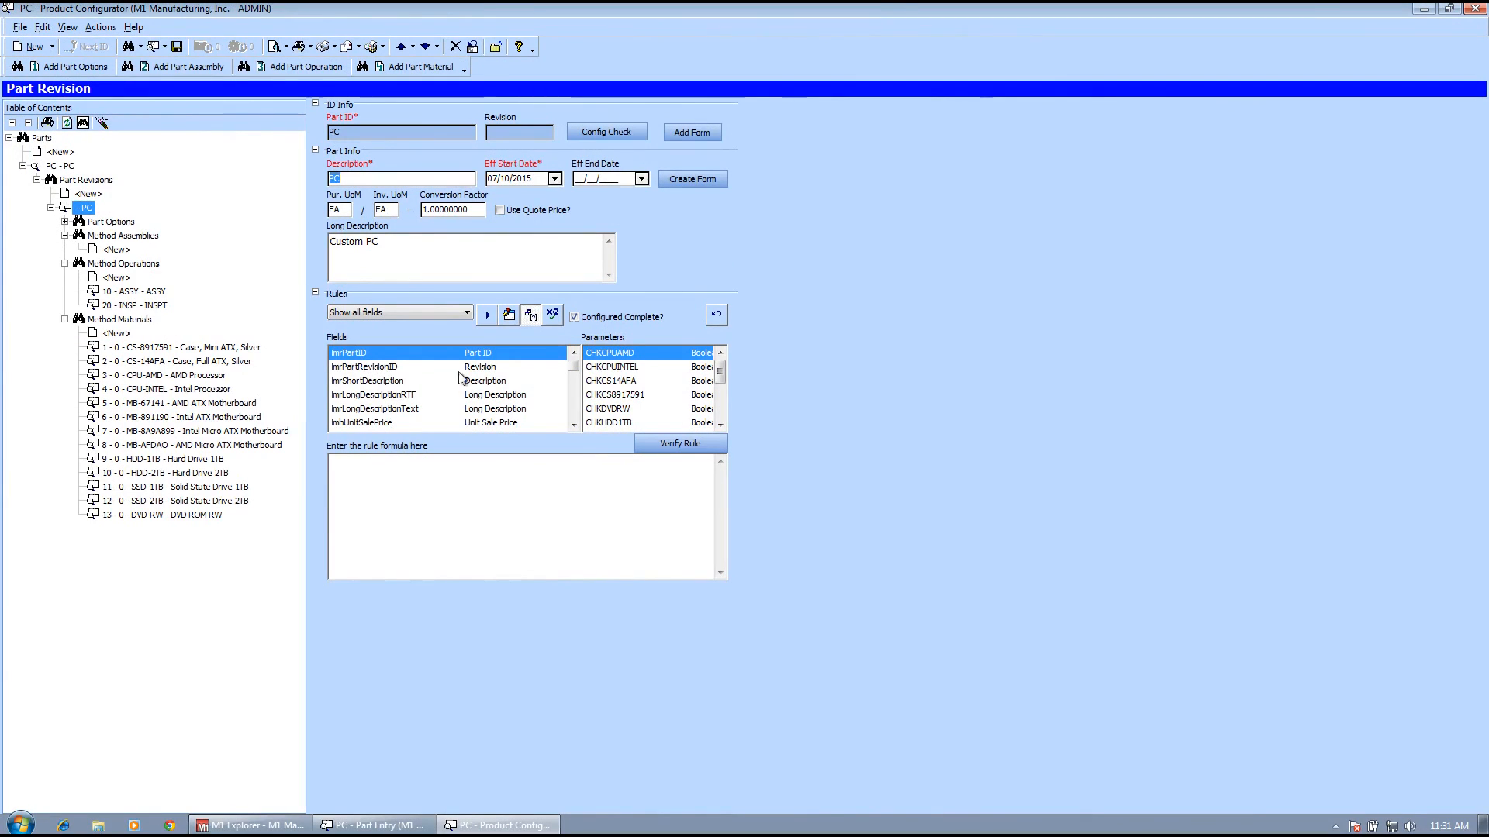
In the Product Configurator, begin the Unit Sale Price rule of part PC with If Parameters("CHKCPUAMD").Value The.
drag(574, 368, 574, 365)
click(371, 424)
click(370, 469)
text(If)
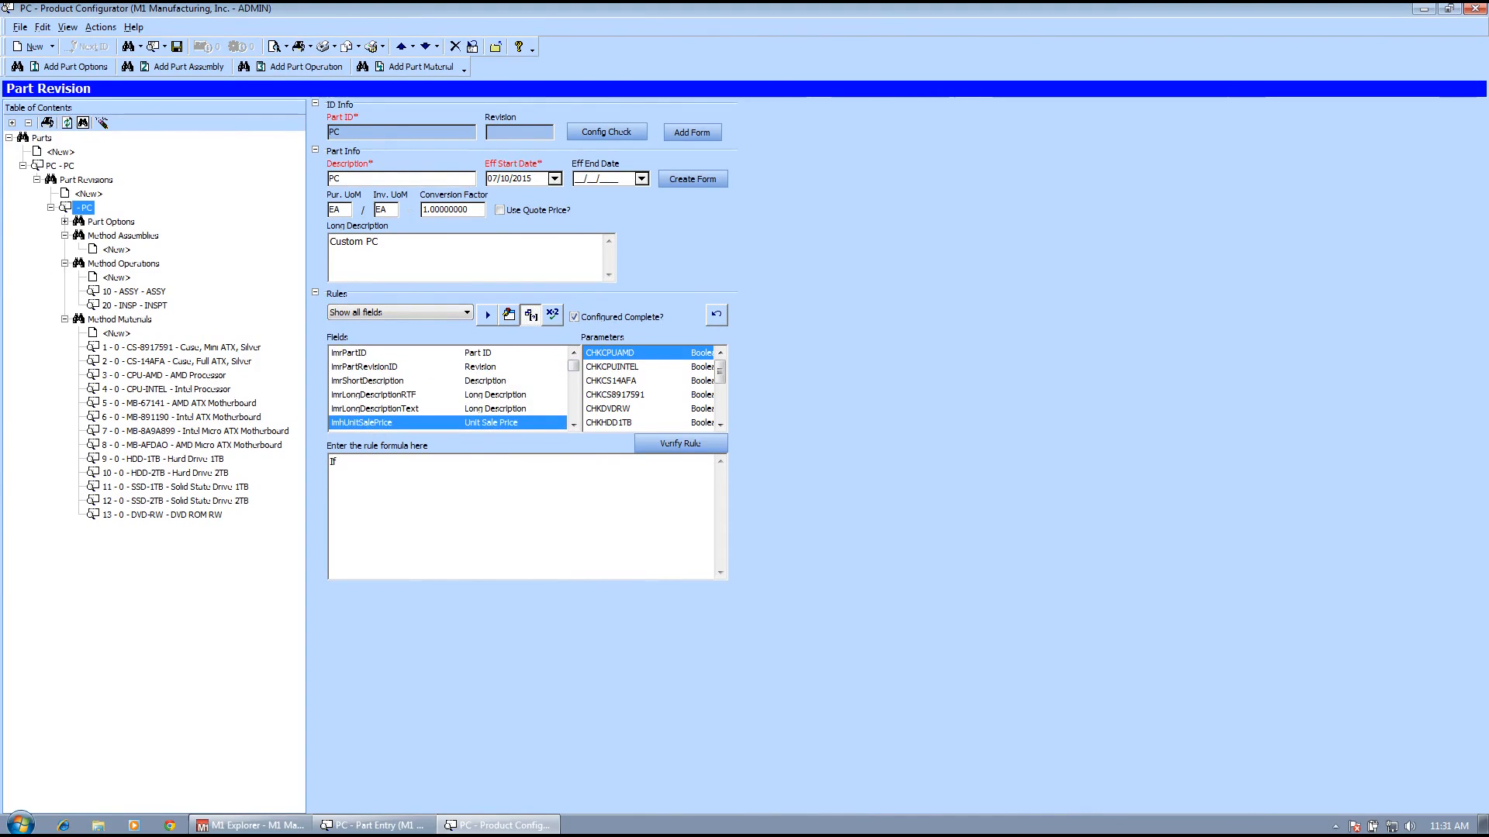
double_click(634, 356)
text(The)
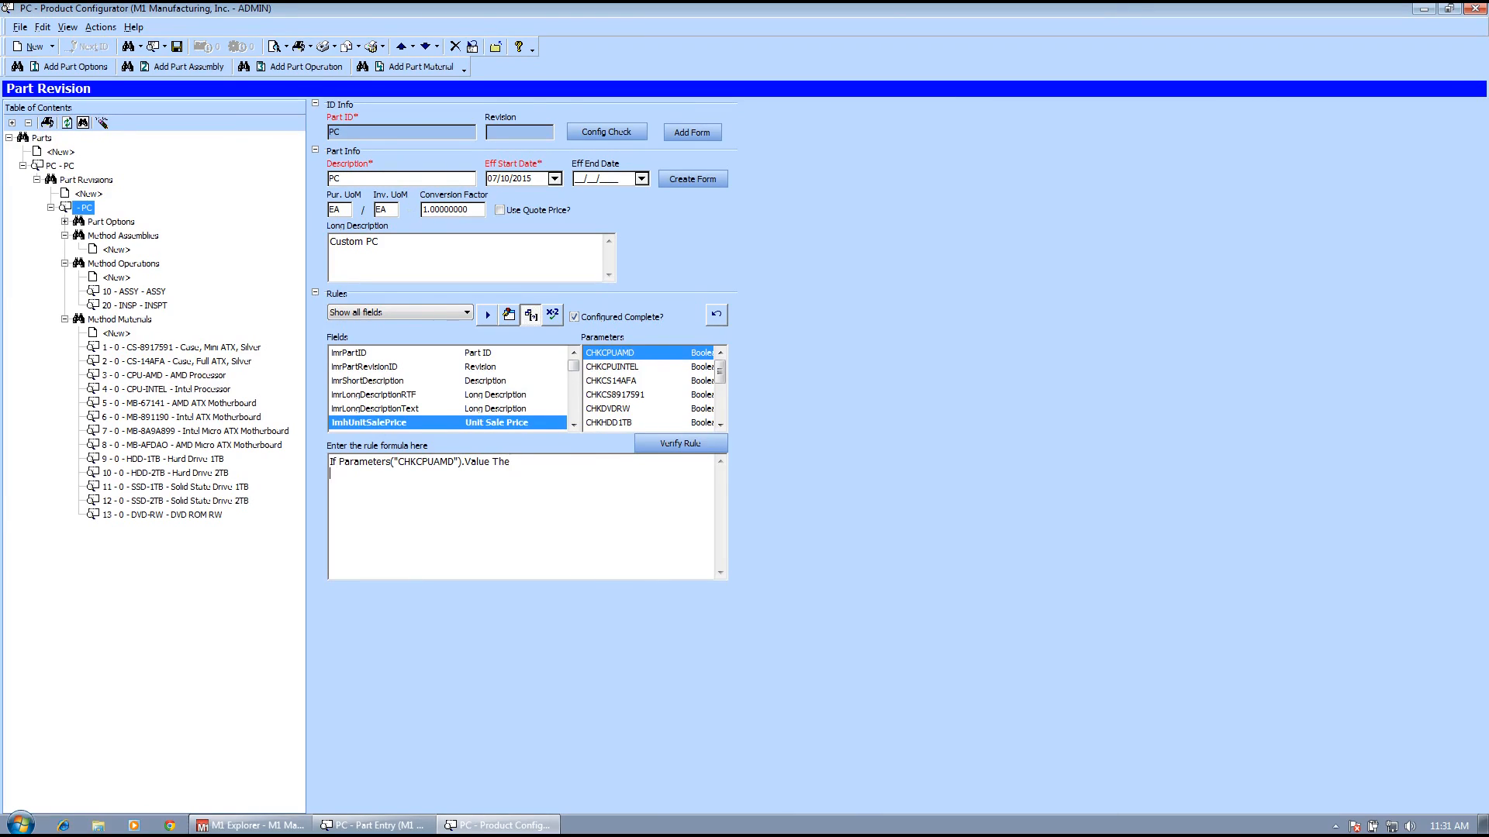
Complete the Unit Sale Price rule with Formula = 100, an Else branch with Formula = 200, and End If.
key(Return)
text(Formula = 100)
key(Return)
text(Else)
key(Return)
text(Formula - 200)
key(Return)
text(End If)
Examine the Part ID rule of the Case, Mini ATX, Silver material and close the Product Configurator.
mouse_move(720, 378)
mouse_down()
mouse_move(723, 419)
mouse_move(719, 378)
mouse_up()
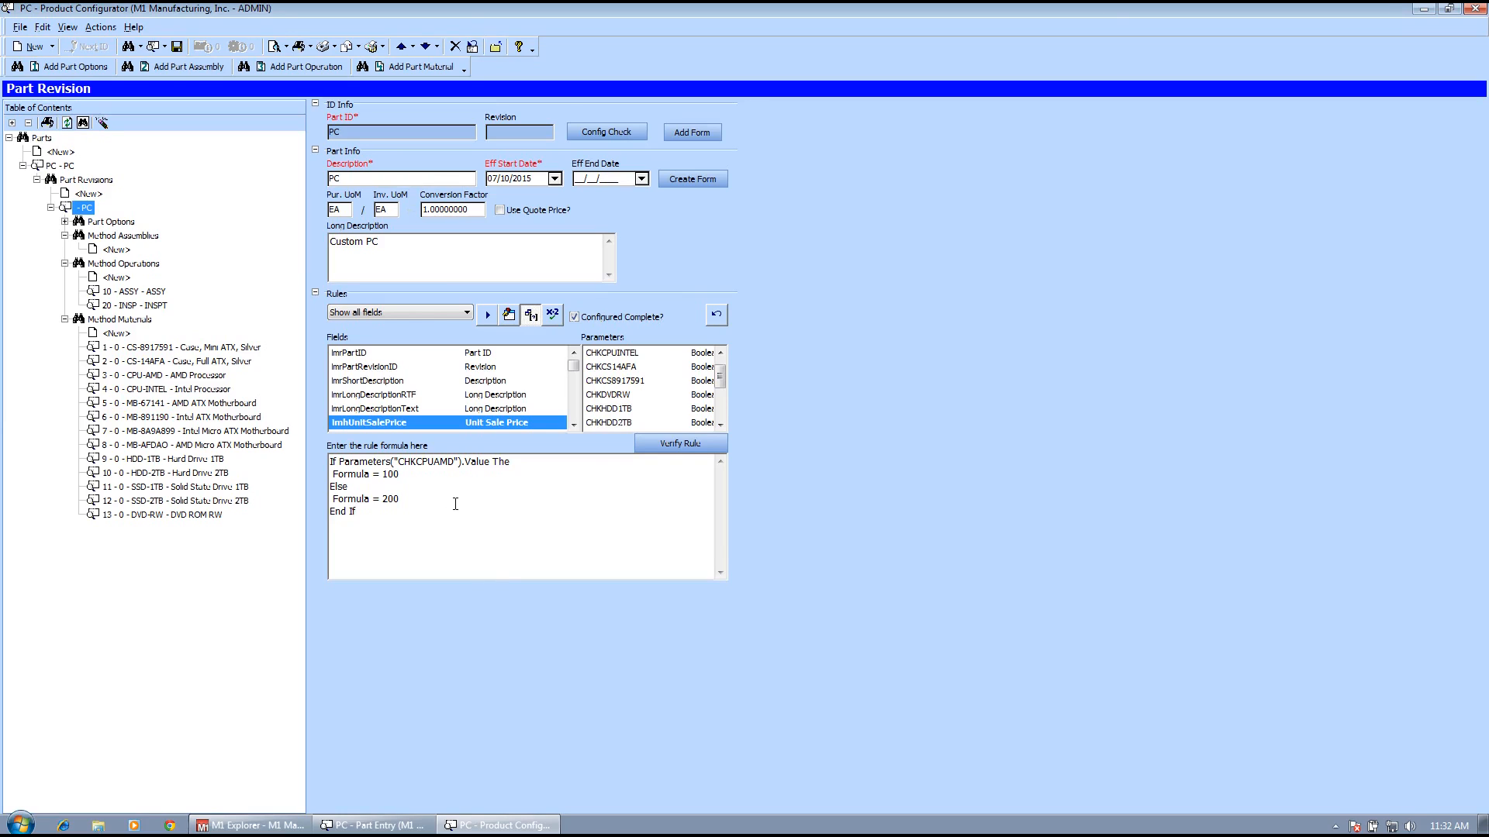
click(162, 350)
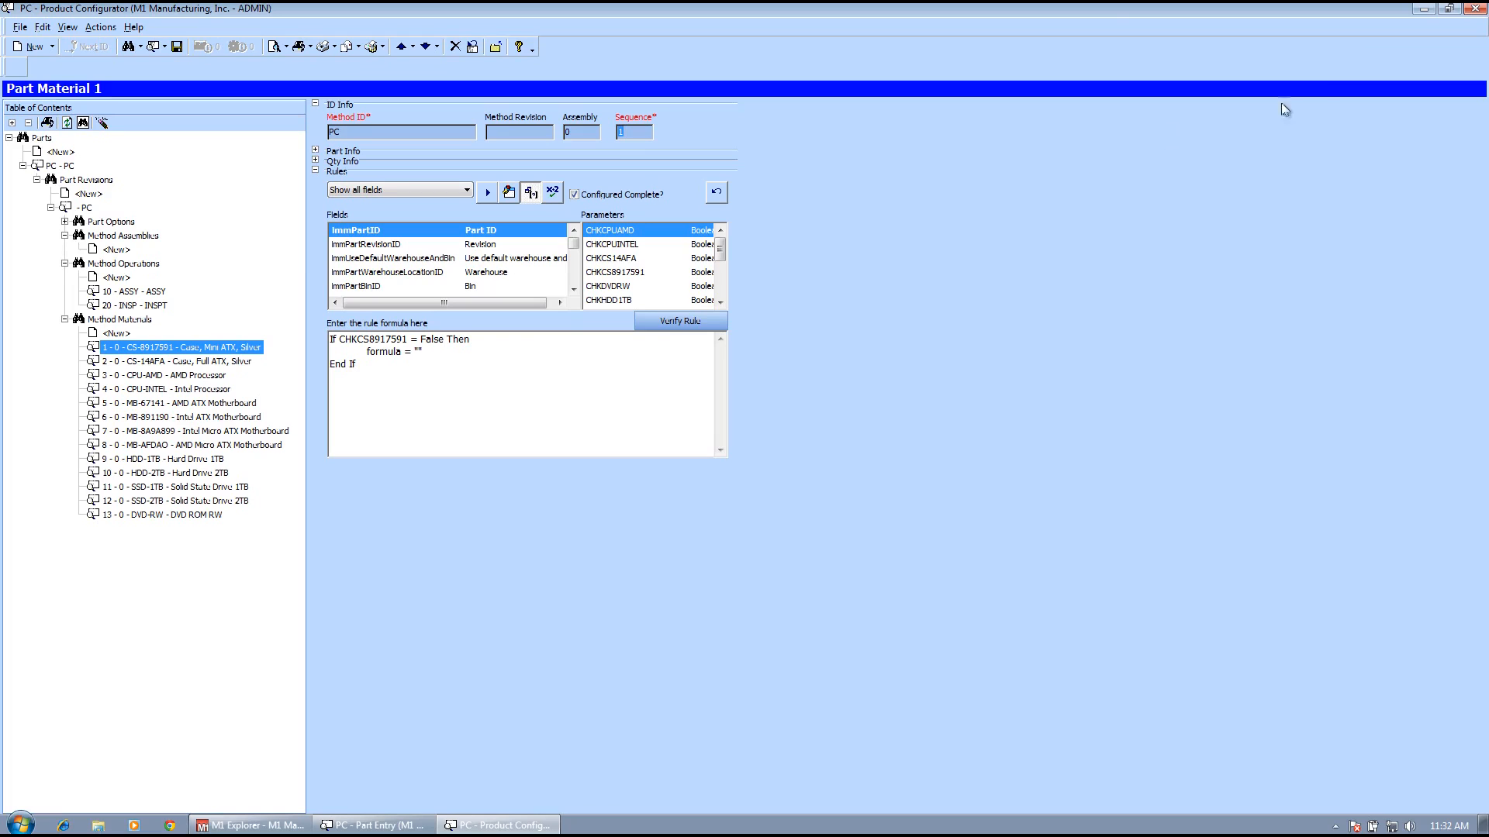
click(1476, 10)
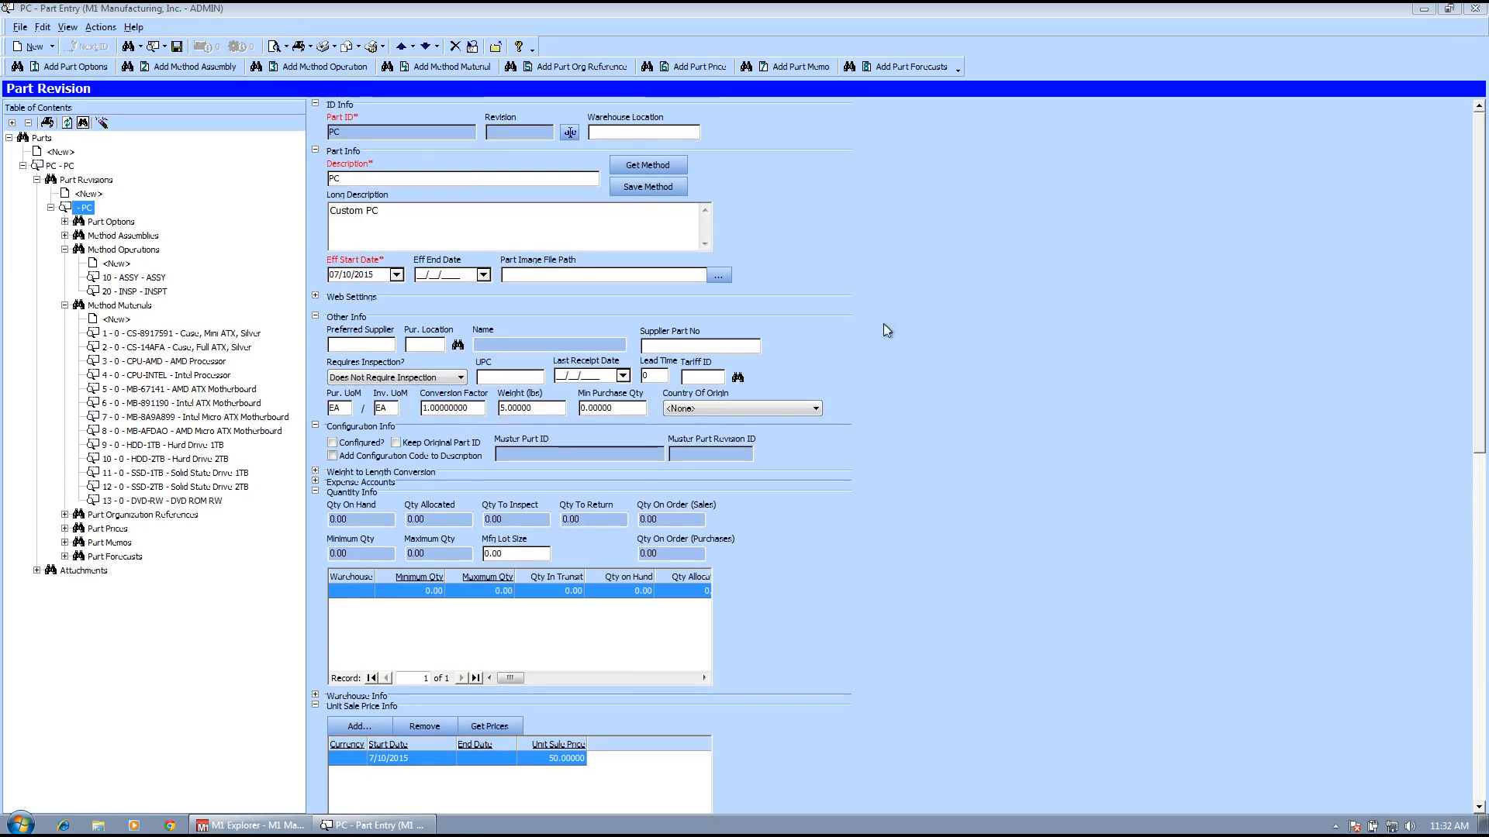
Create a new CUSTOM revision of part PC with description PC Custom and effective start date 07/18/2015.
click(90, 194)
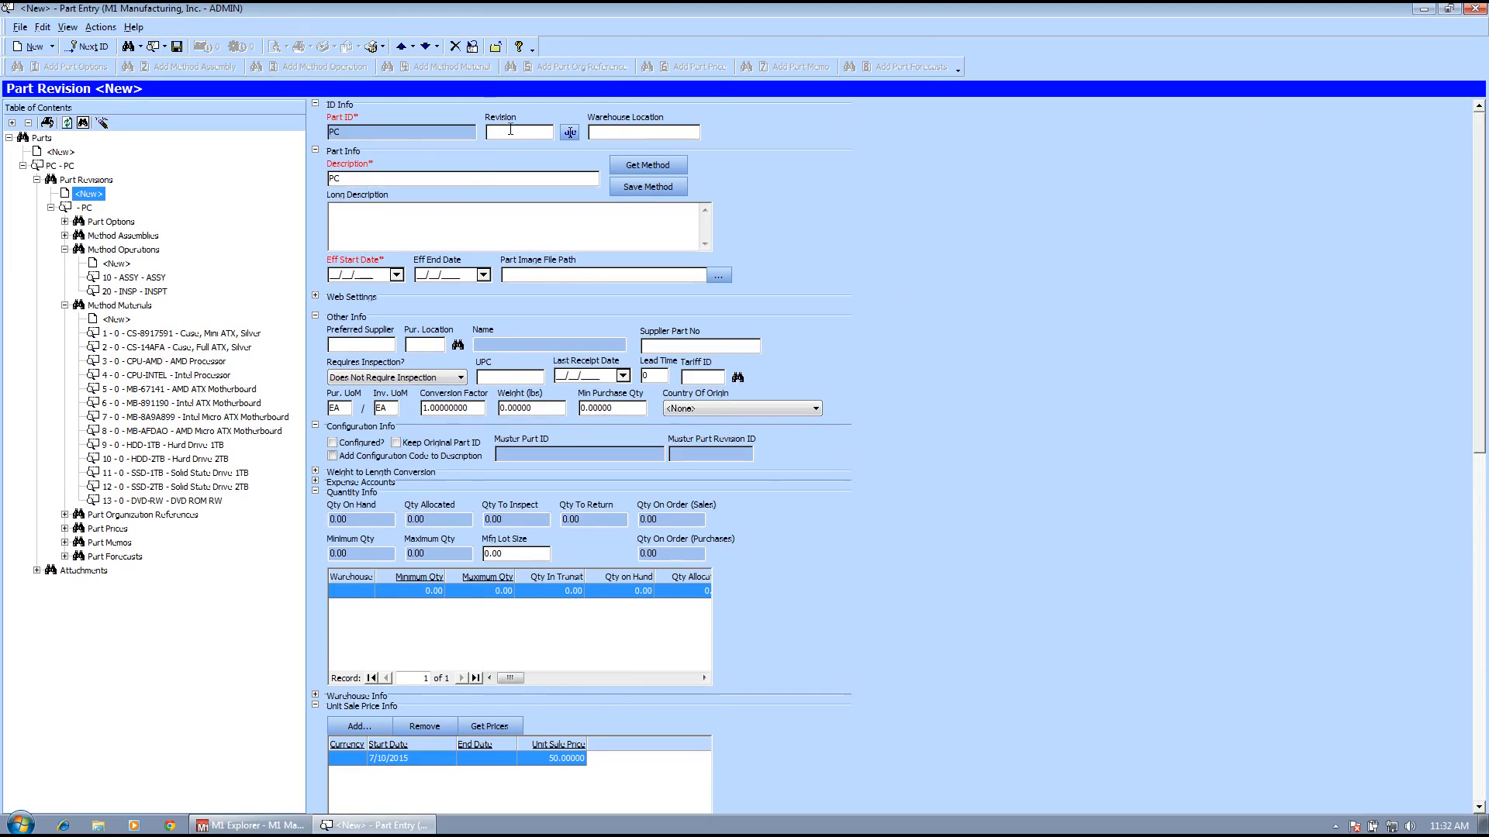
text(CUSTOM)
click(412, 179)
text(Custom)
click(365, 276)
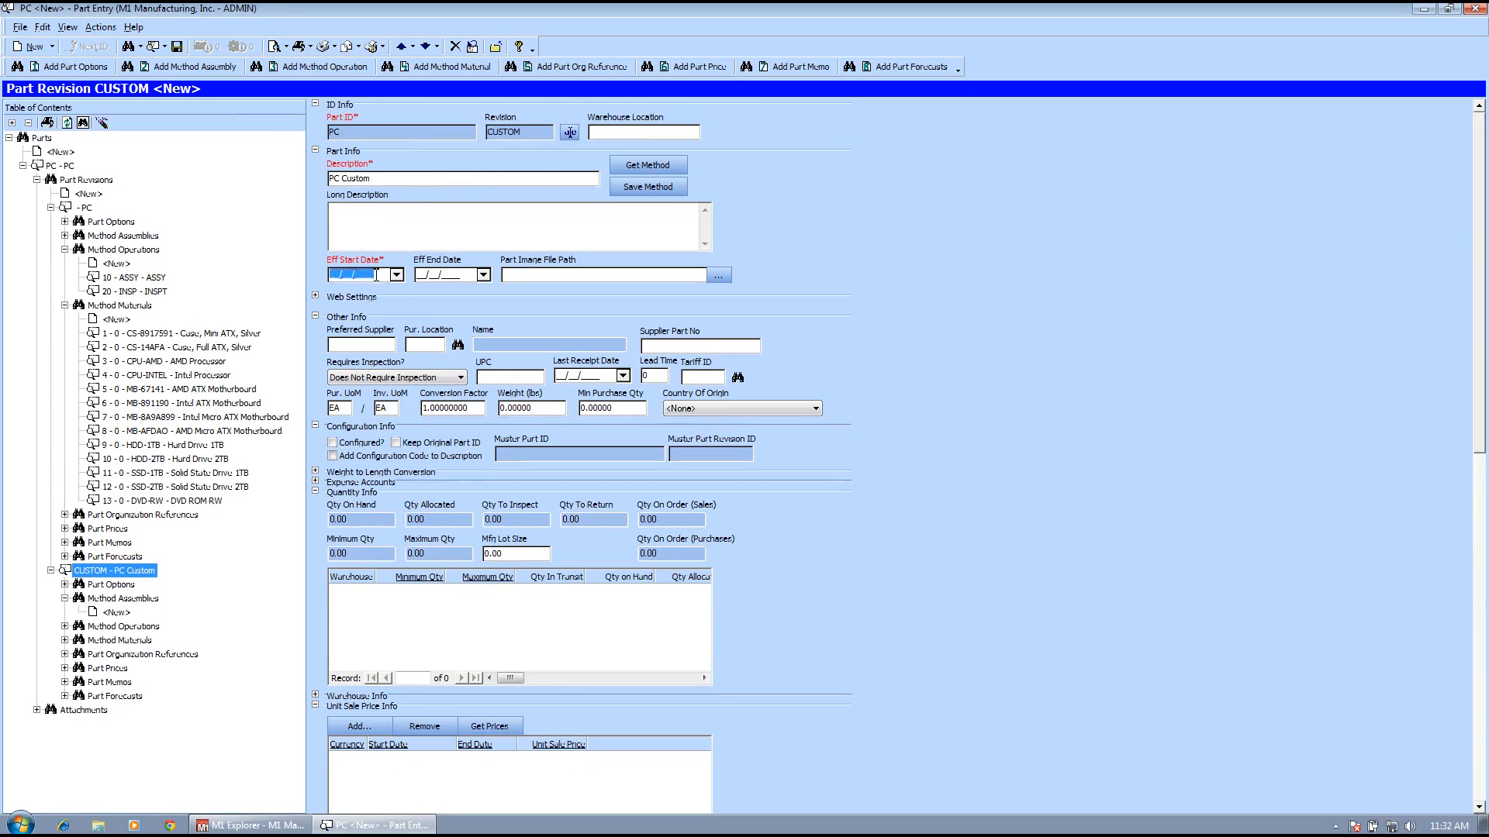
Mark the CUSTOM revision as configured and set its weight to 5 lbs.
click(332, 442)
click(547, 412)
text(5)
key(Tab)
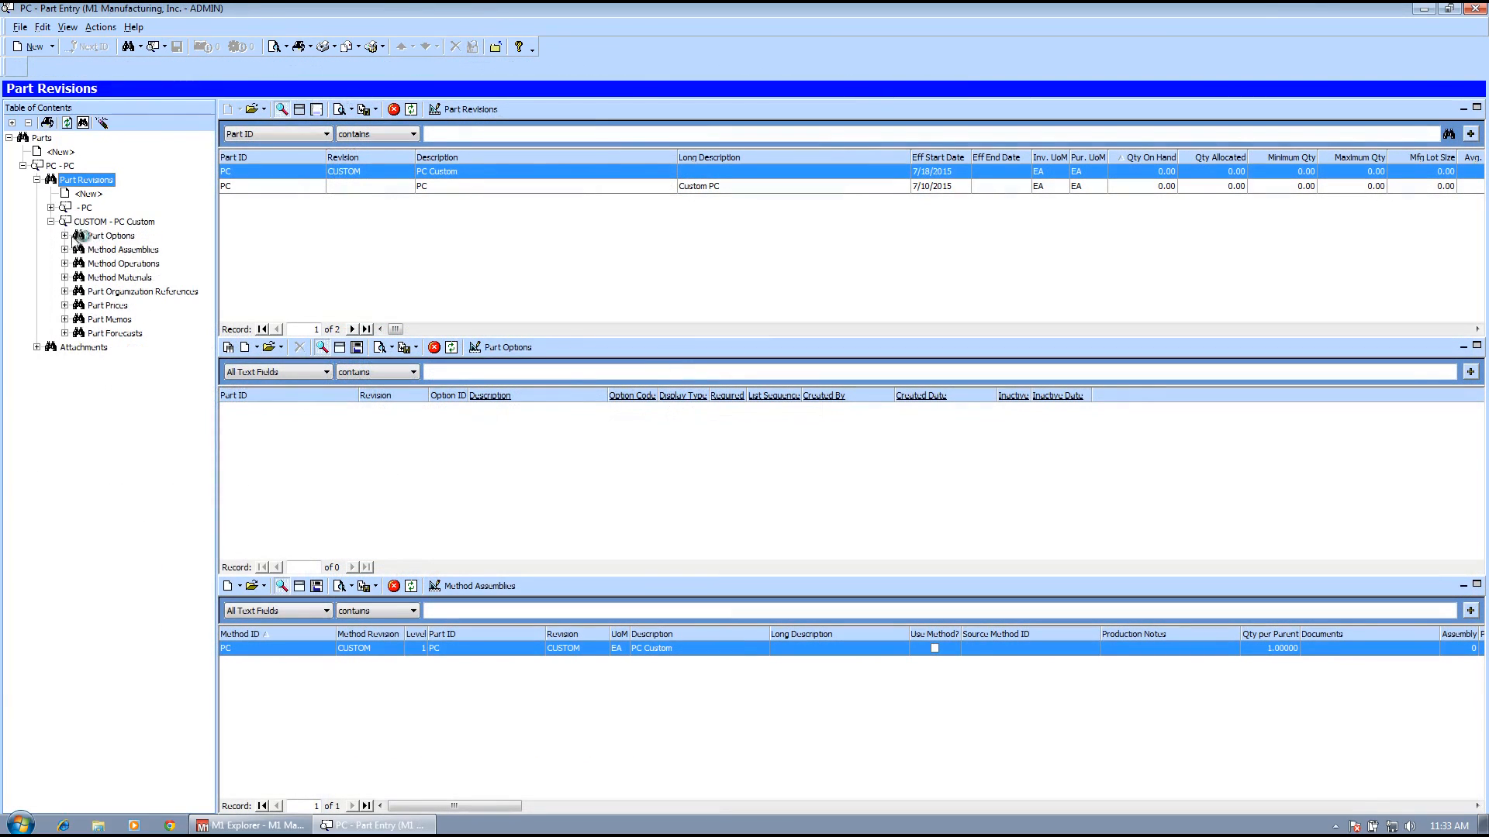
Start a required part option for the CUSTOM revision with list sequence 1, option code CASE and display type Radio Button.
click(65, 236)
click(116, 250)
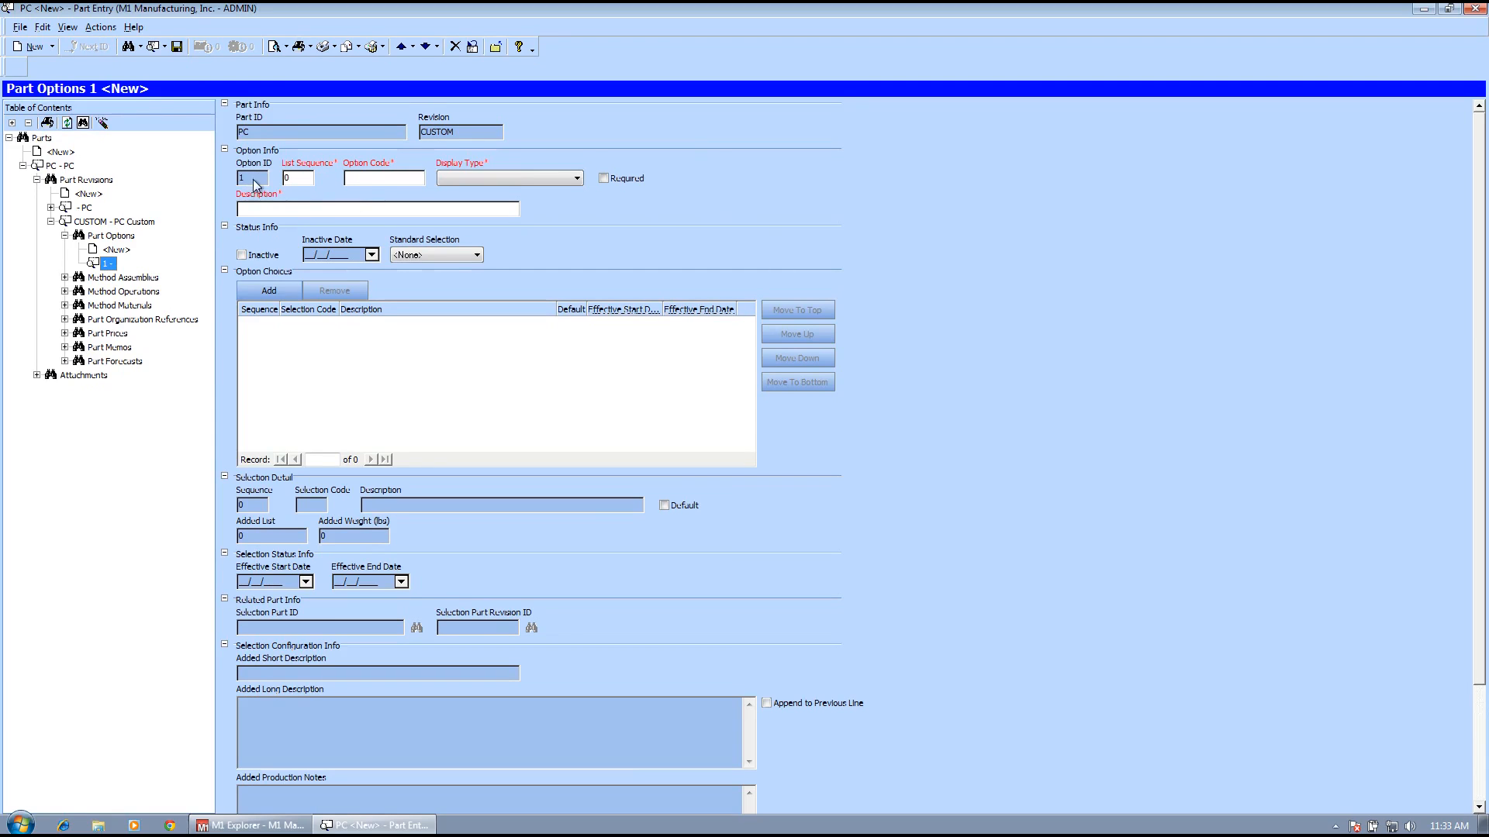
click(295, 180)
text(1)
text(CASE)
click(578, 180)
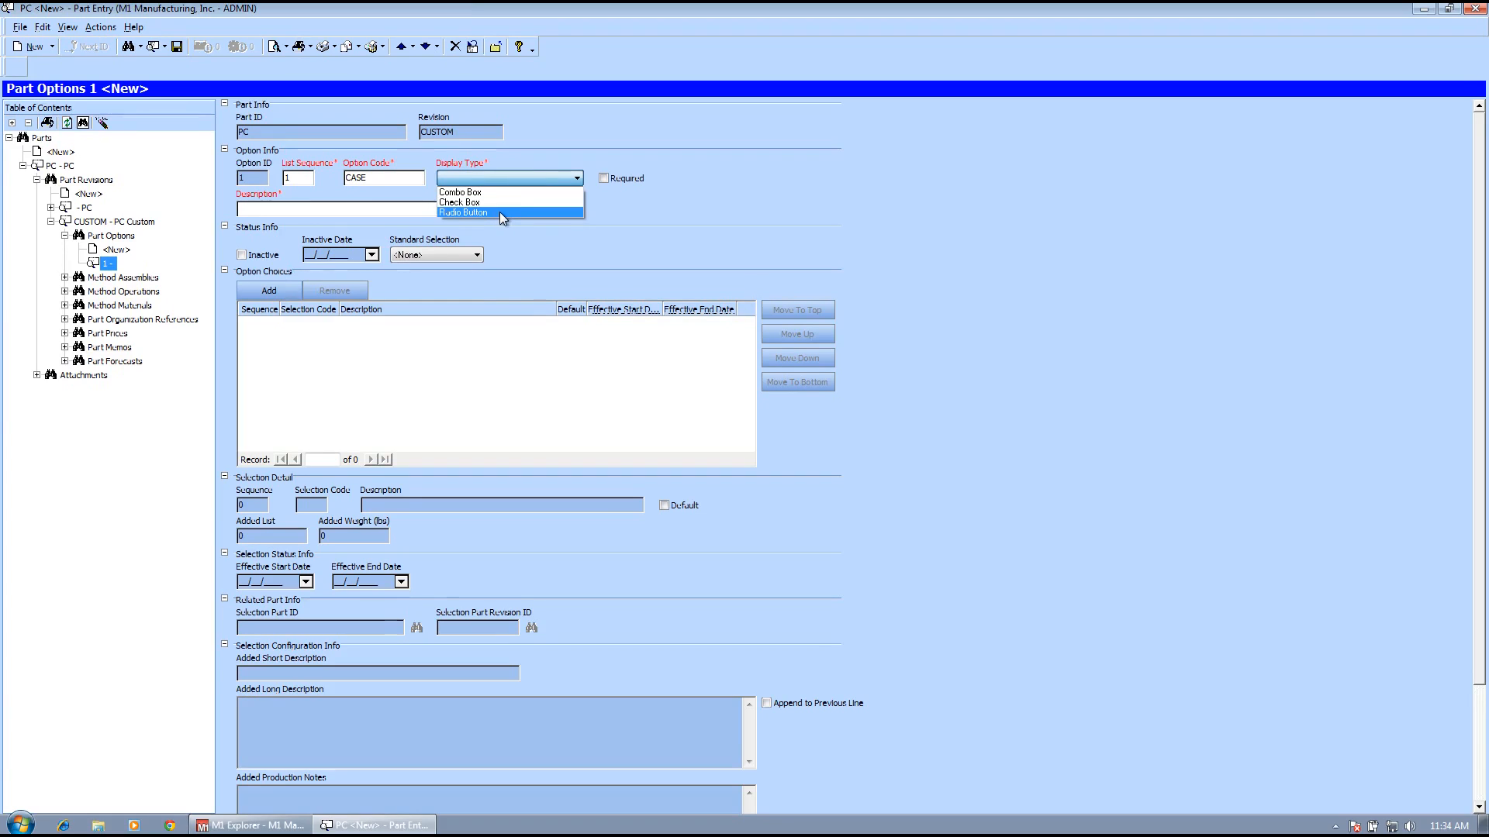
click(498, 212)
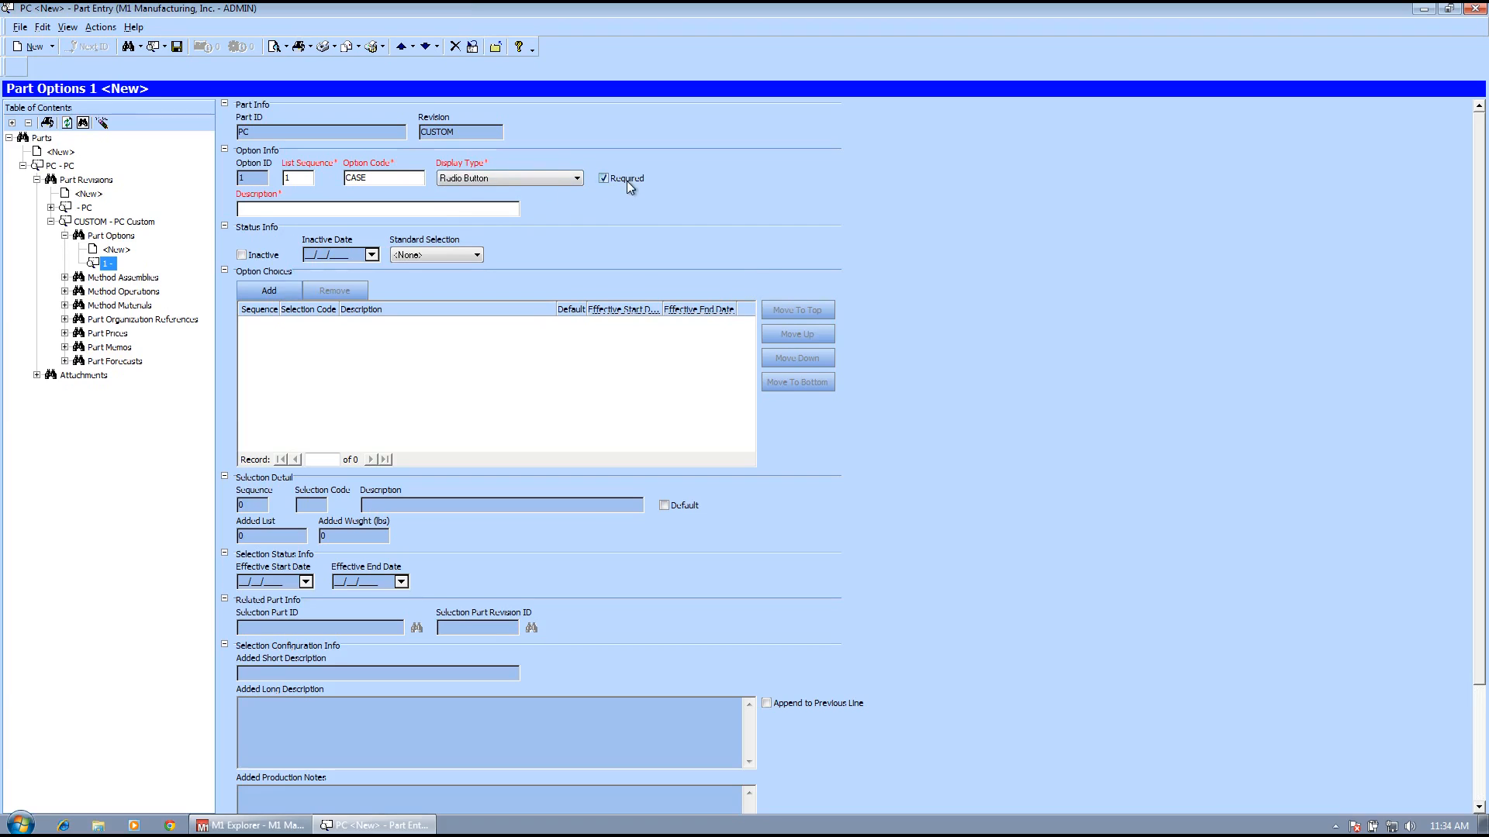
Try the Combo Box display type for the CASE option and return it to a required Radio Button.
click(575, 179)
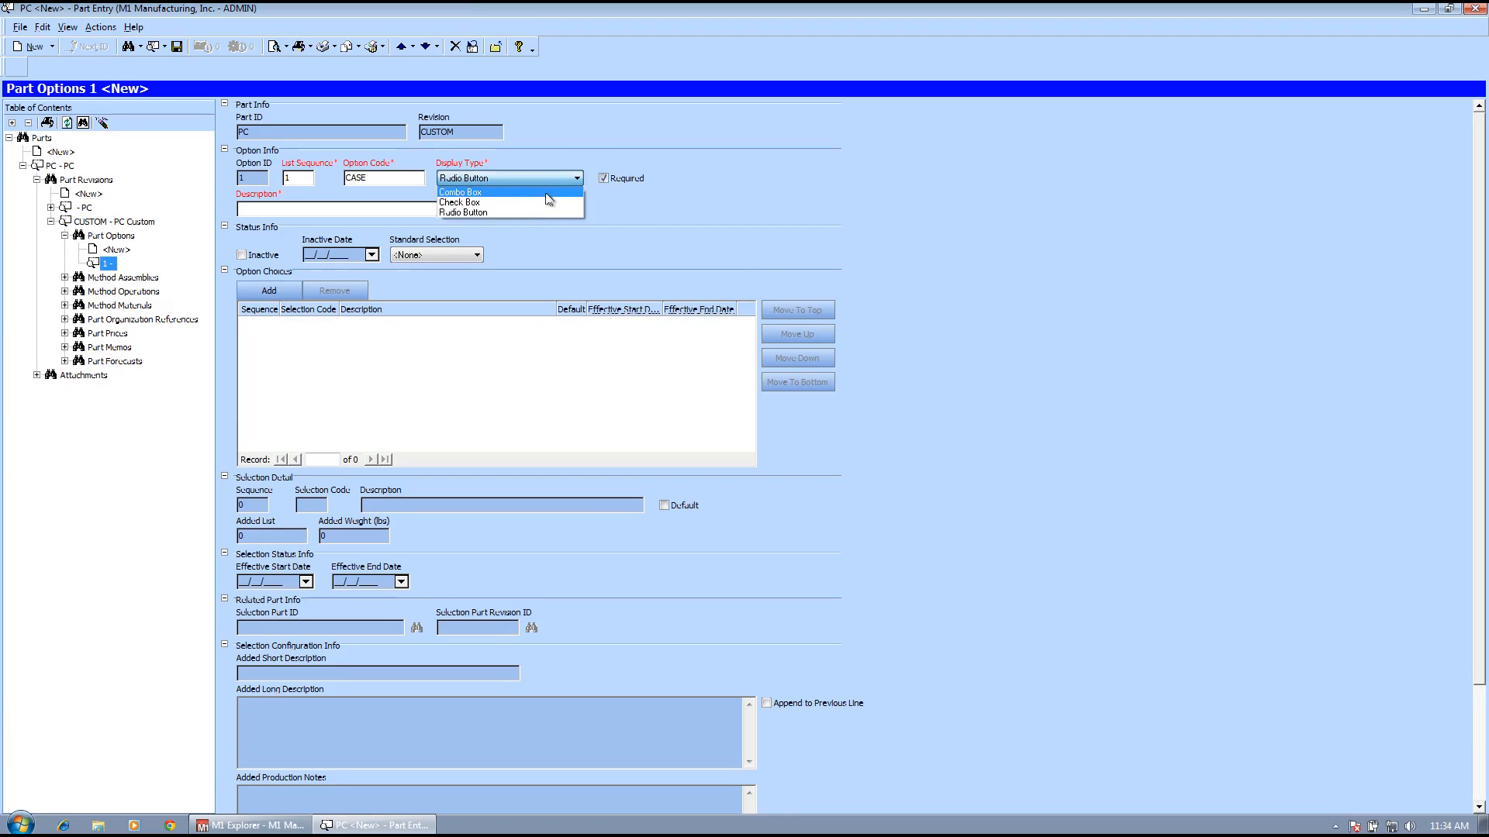
click(546, 192)
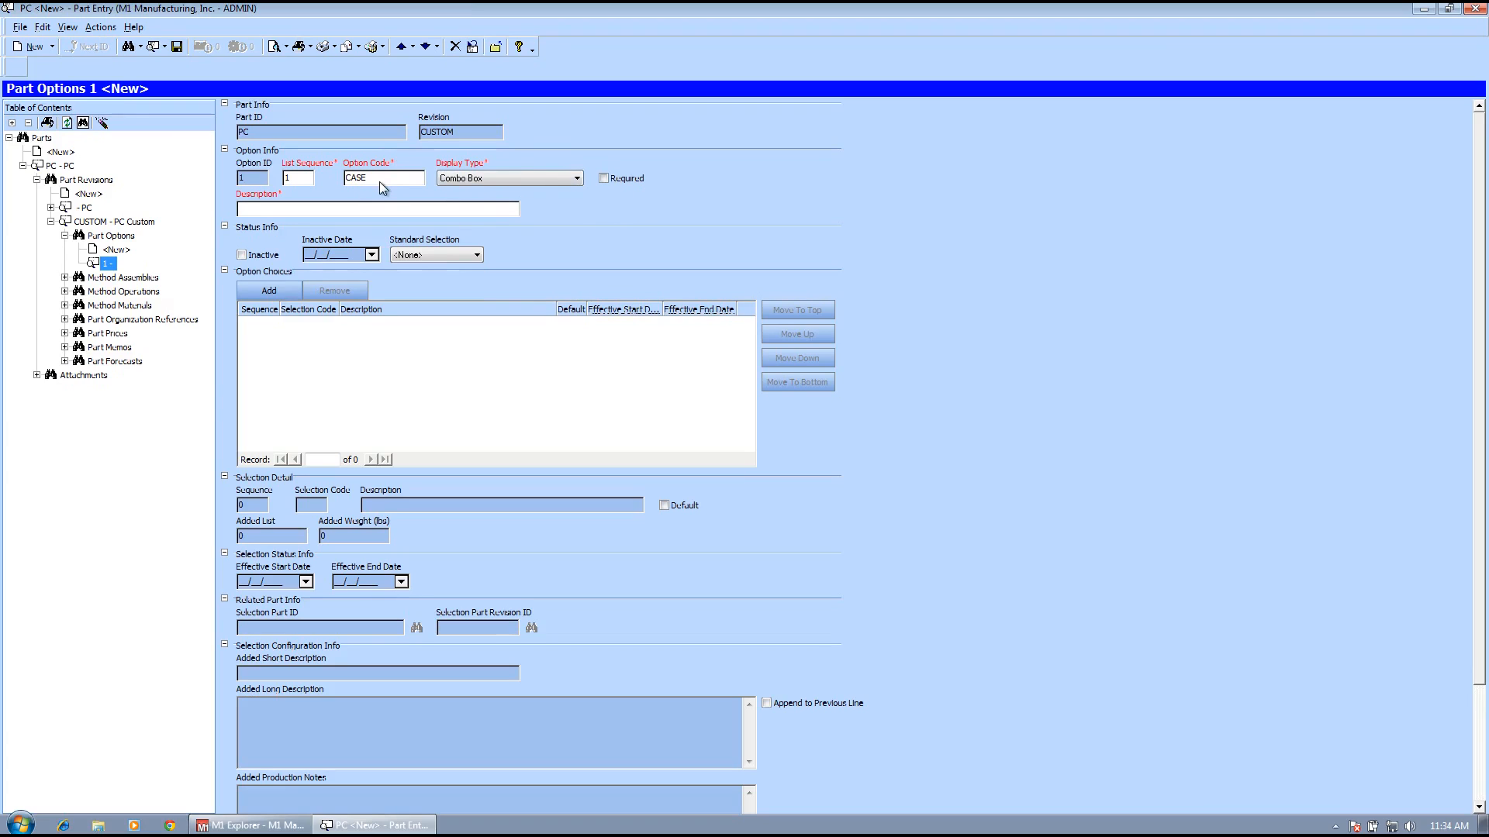
click(603, 178)
click(577, 178)
click(476, 214)
Describe the CASE option as Computer Case Style and add default choice F described as Full Case.
key(Tab)
text(Computer Case Style)
click(276, 290)
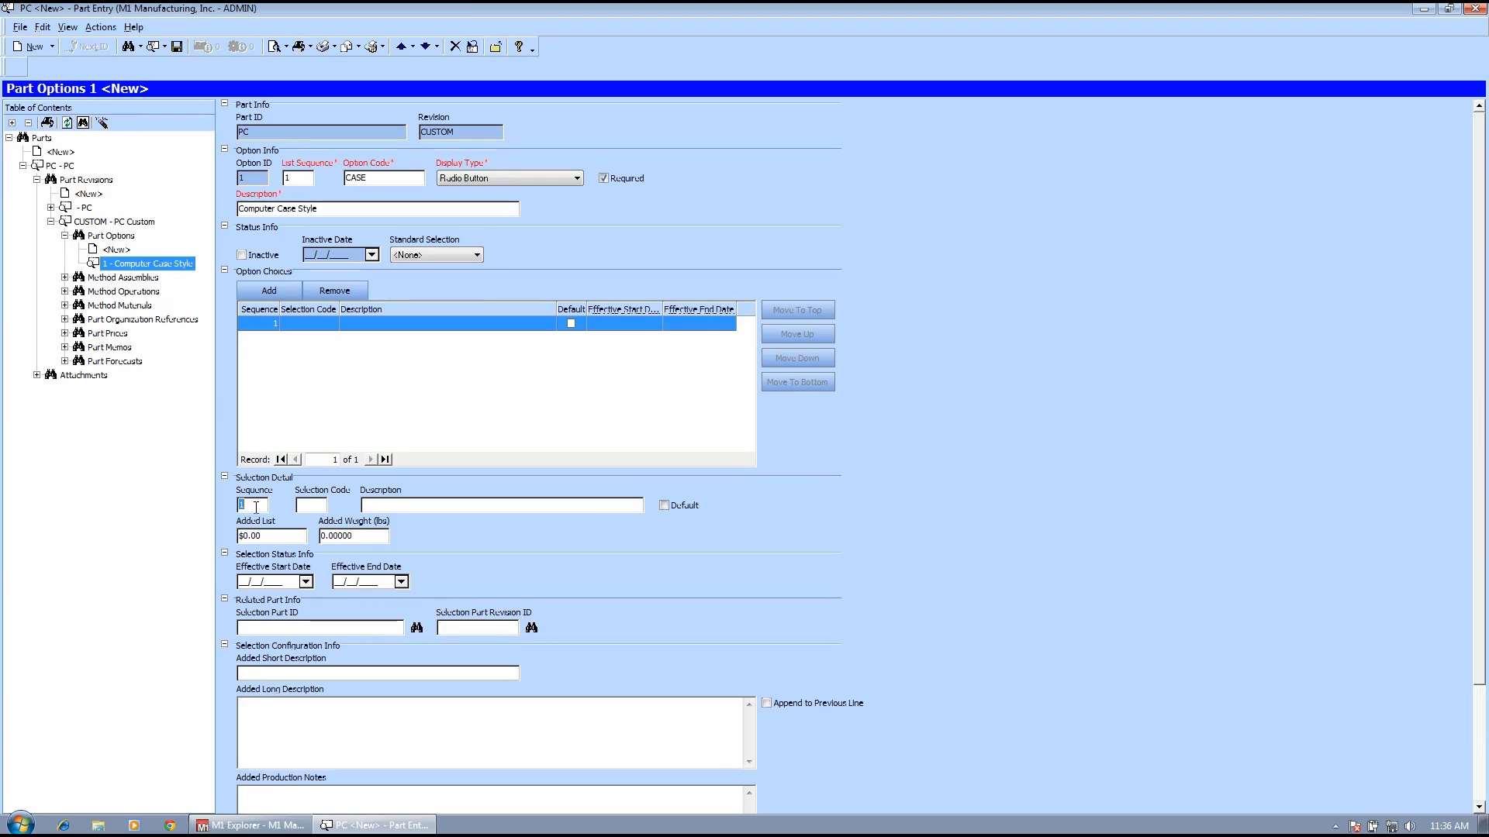
click(321, 509)
key(Tab)
text(Full Case)
click(663, 505)
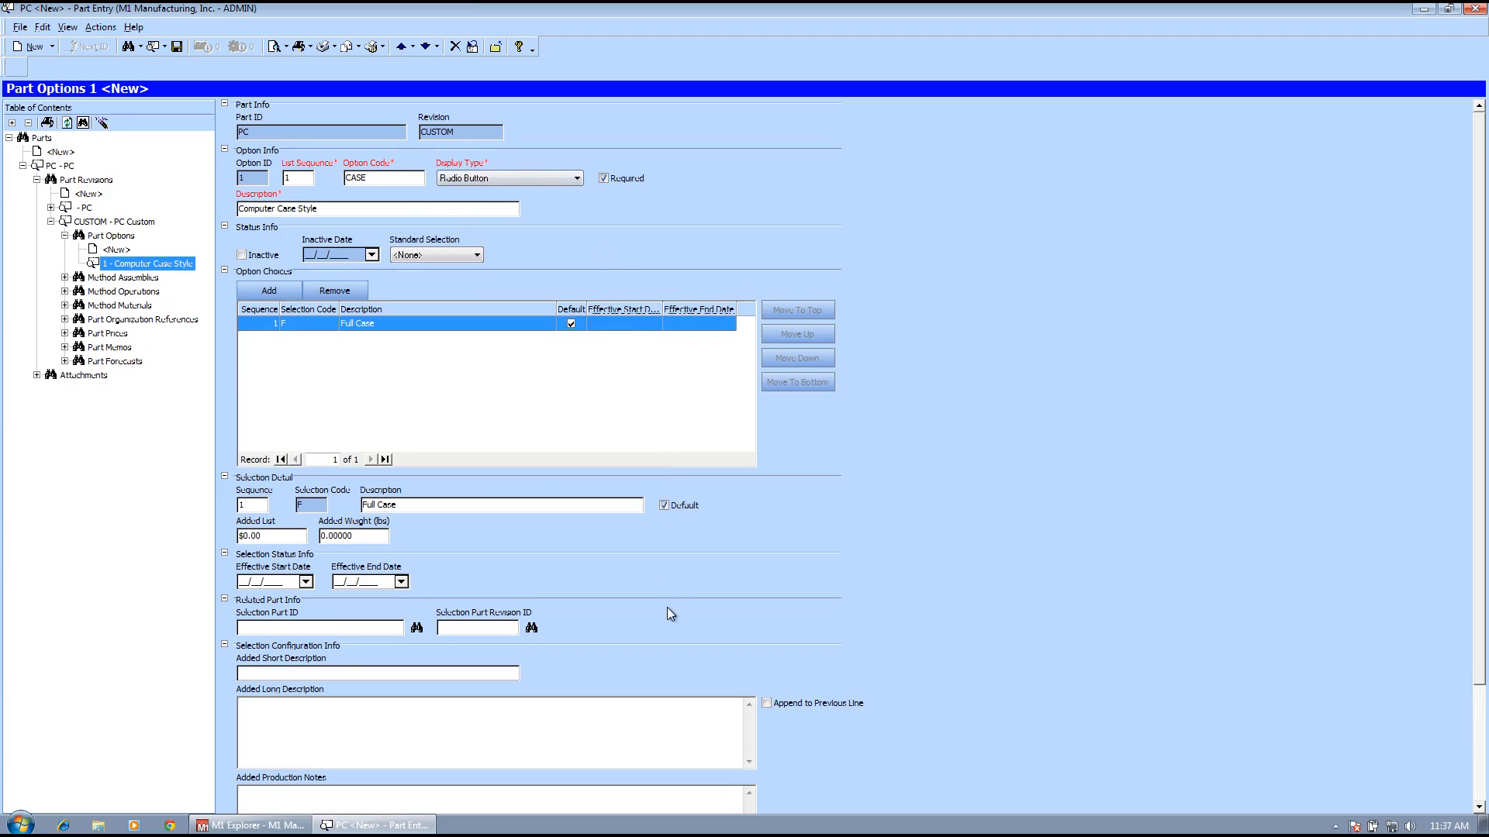
click(290, 536)
click(117, 223)
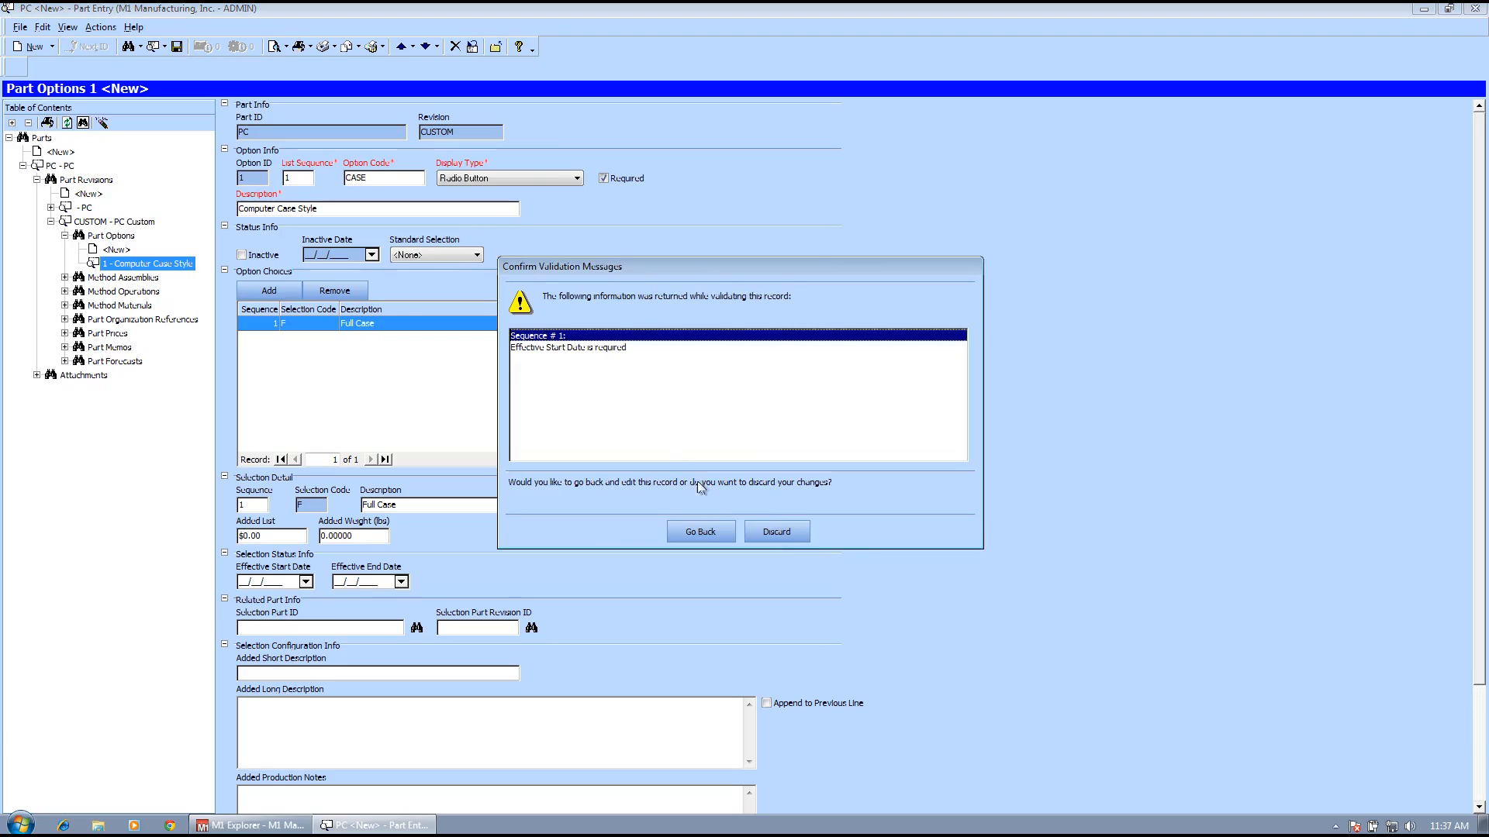
click(709, 532)
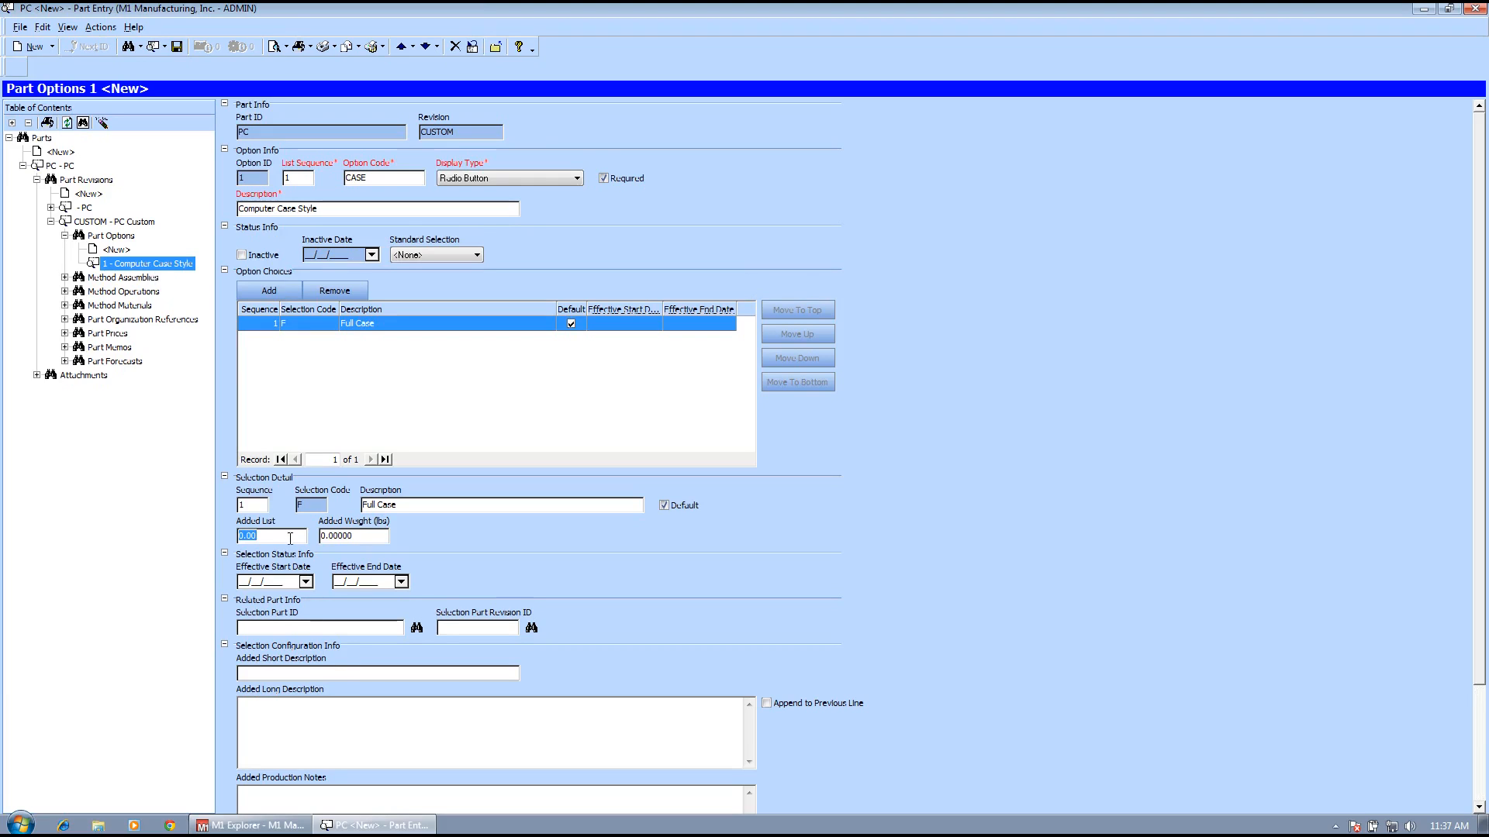
Set choice F's added list price to 50, added weight to 0.5 lbs and effective start date to 07/18/2015.
text(50)
key(Tab)
text(.5)
key(Tab)
text(07182015)
key(Tab)
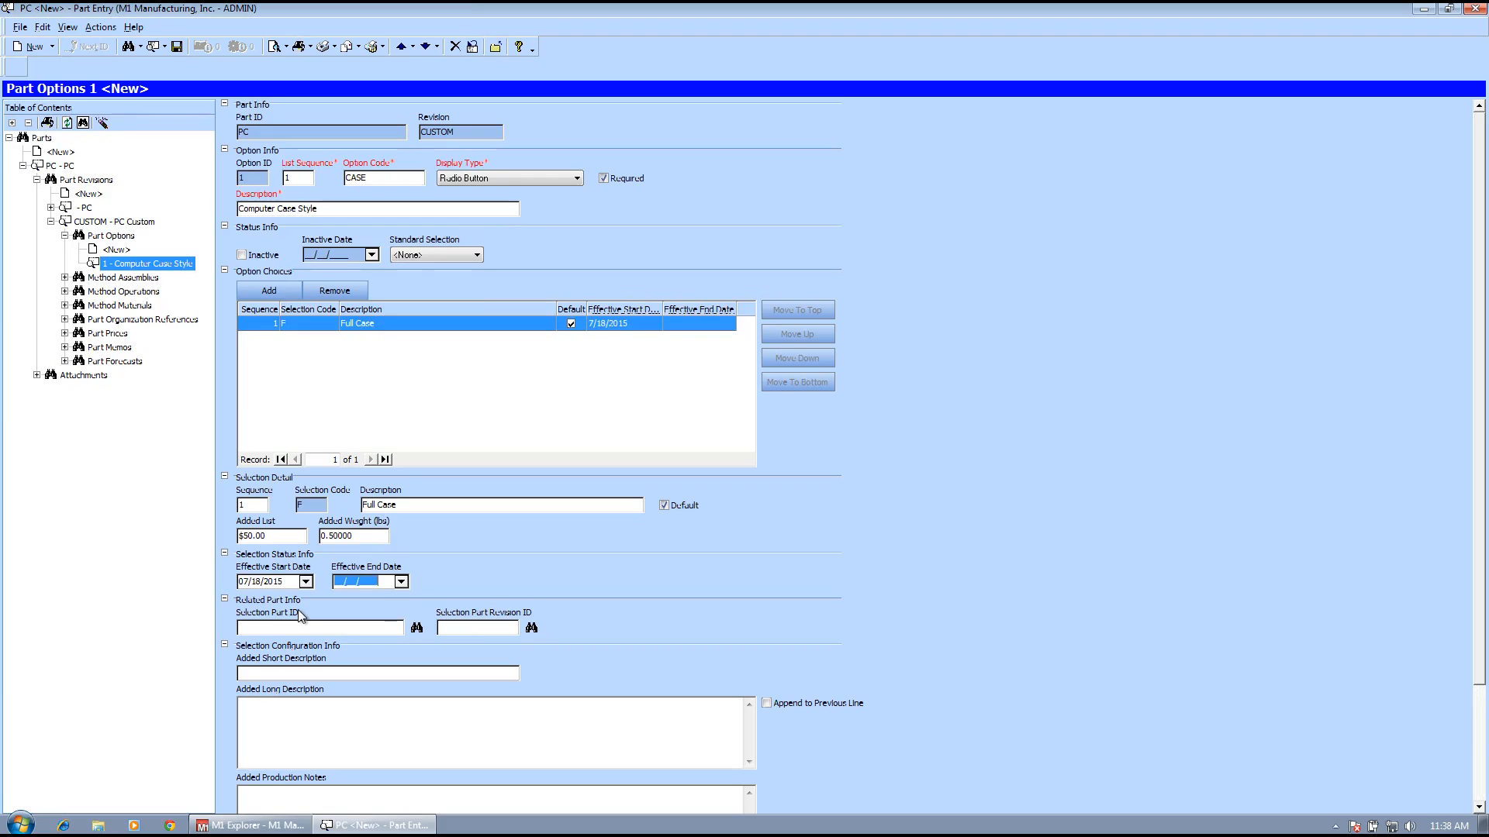
Link choice F to part CS-14AFA (Case, Full ATX, Silver) and set its added list price to -25.
click(282, 629)
click(416, 627)
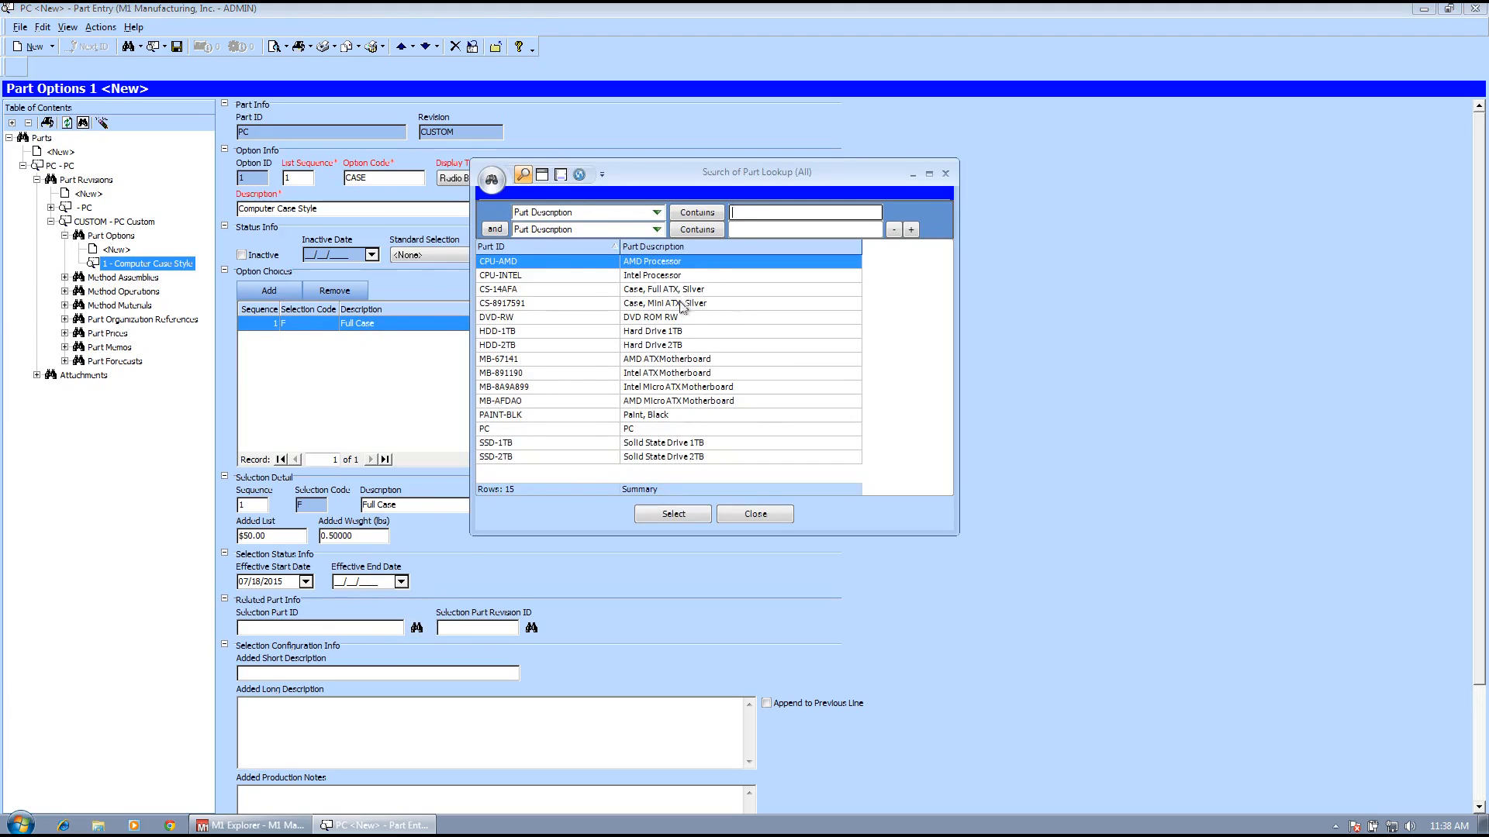
click(653, 289)
click(665, 514)
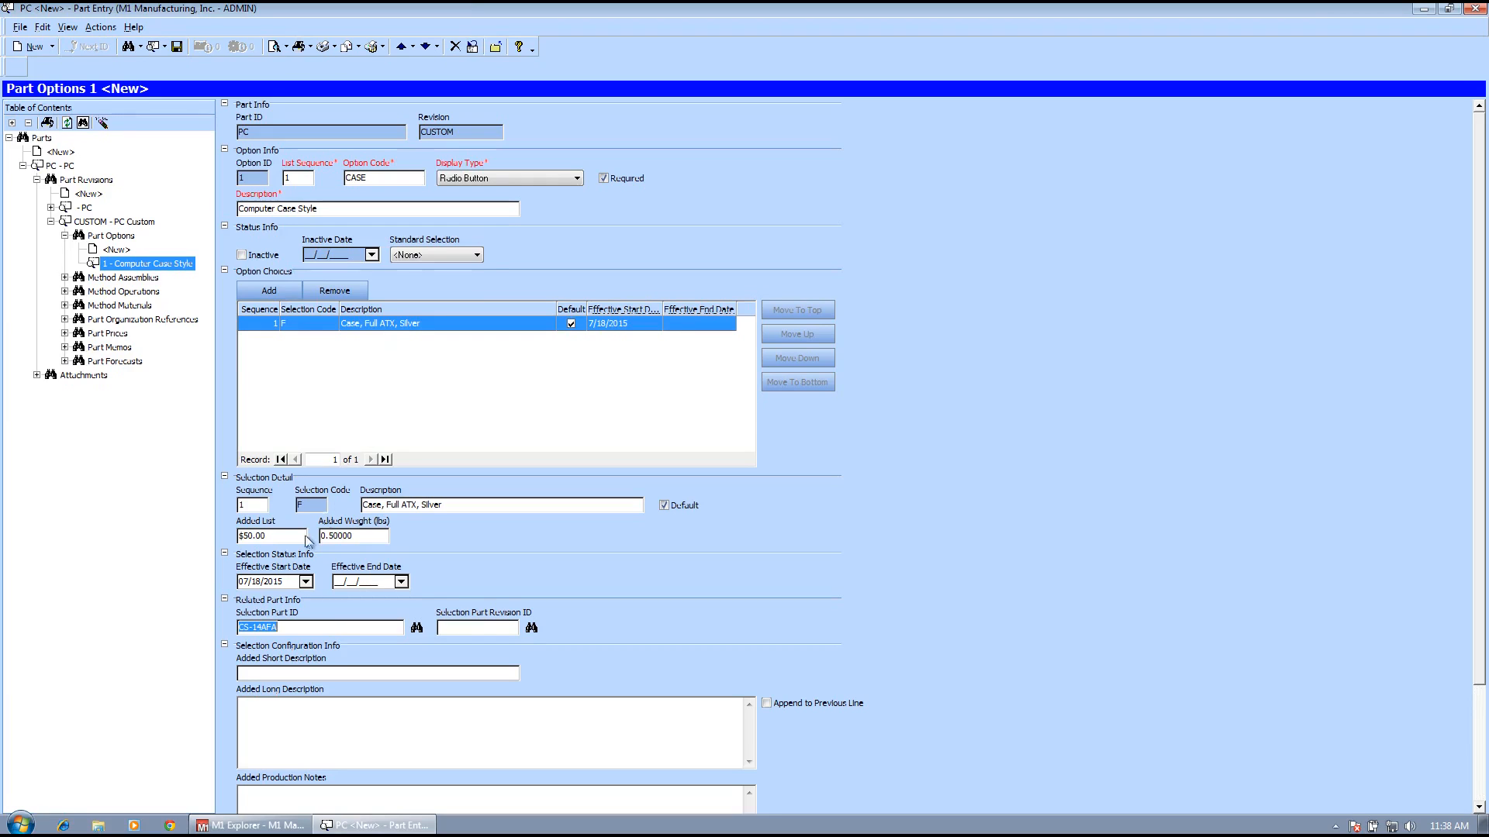
click(283, 536)
key(BackSpace)
key(Tab)
Save the Computer Case Style option and give choice F the added short description Full and long description Full Case.
click(320, 672)
scroll(632, 618, down, 3)
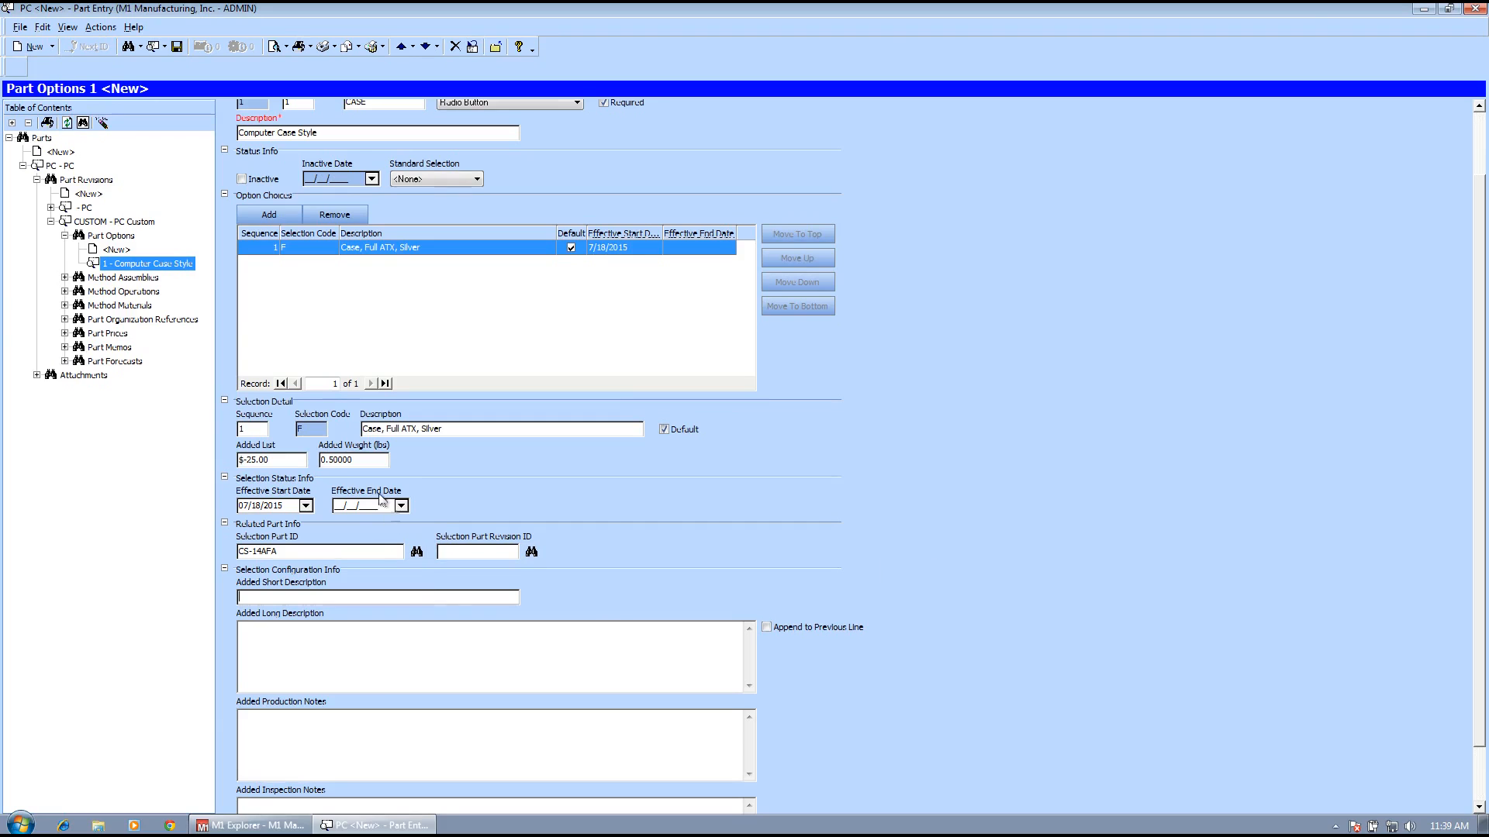
click(133, 224)
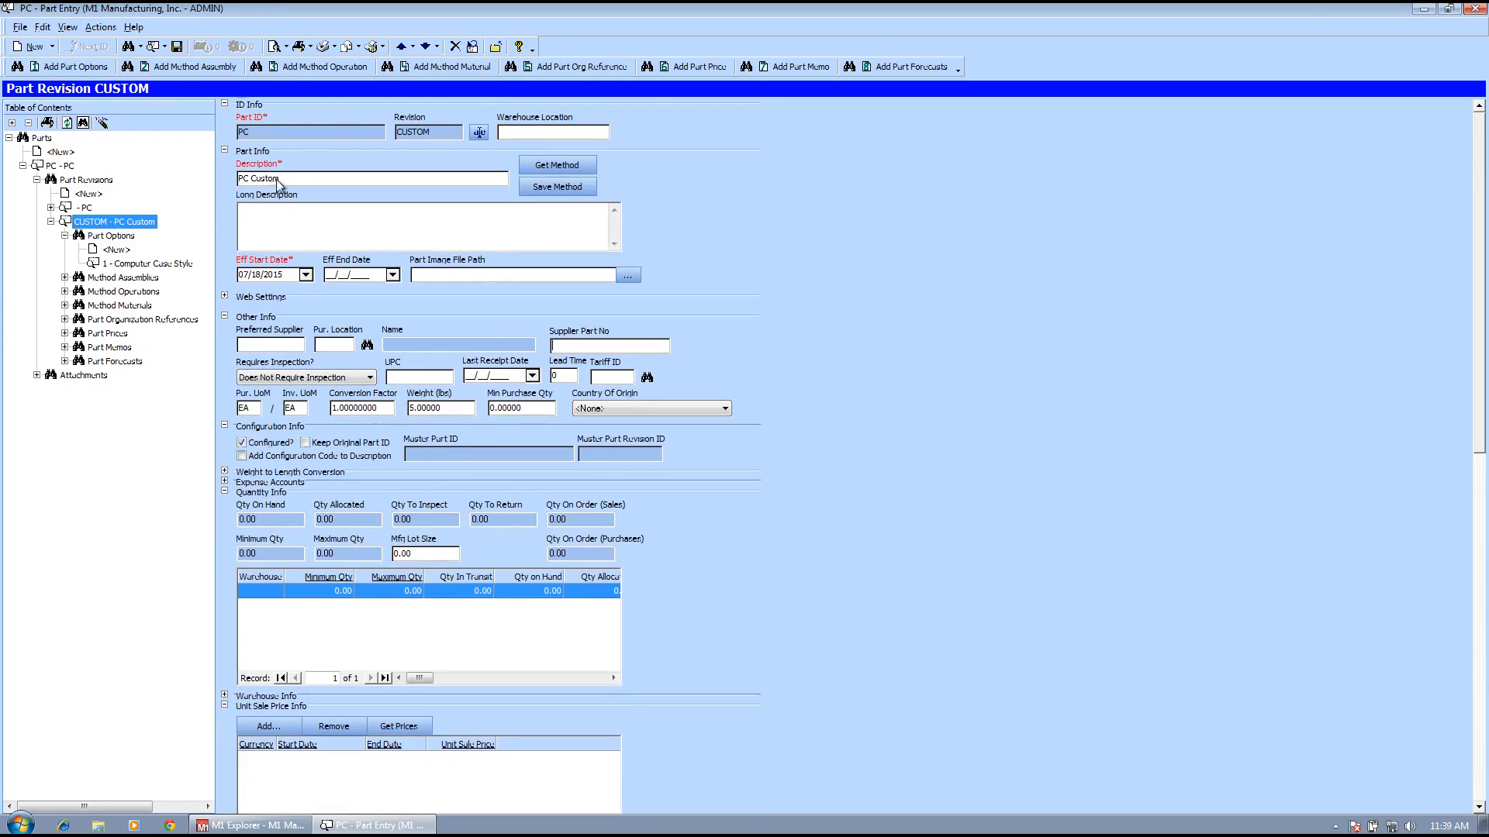
click(151, 265)
click(303, 604)
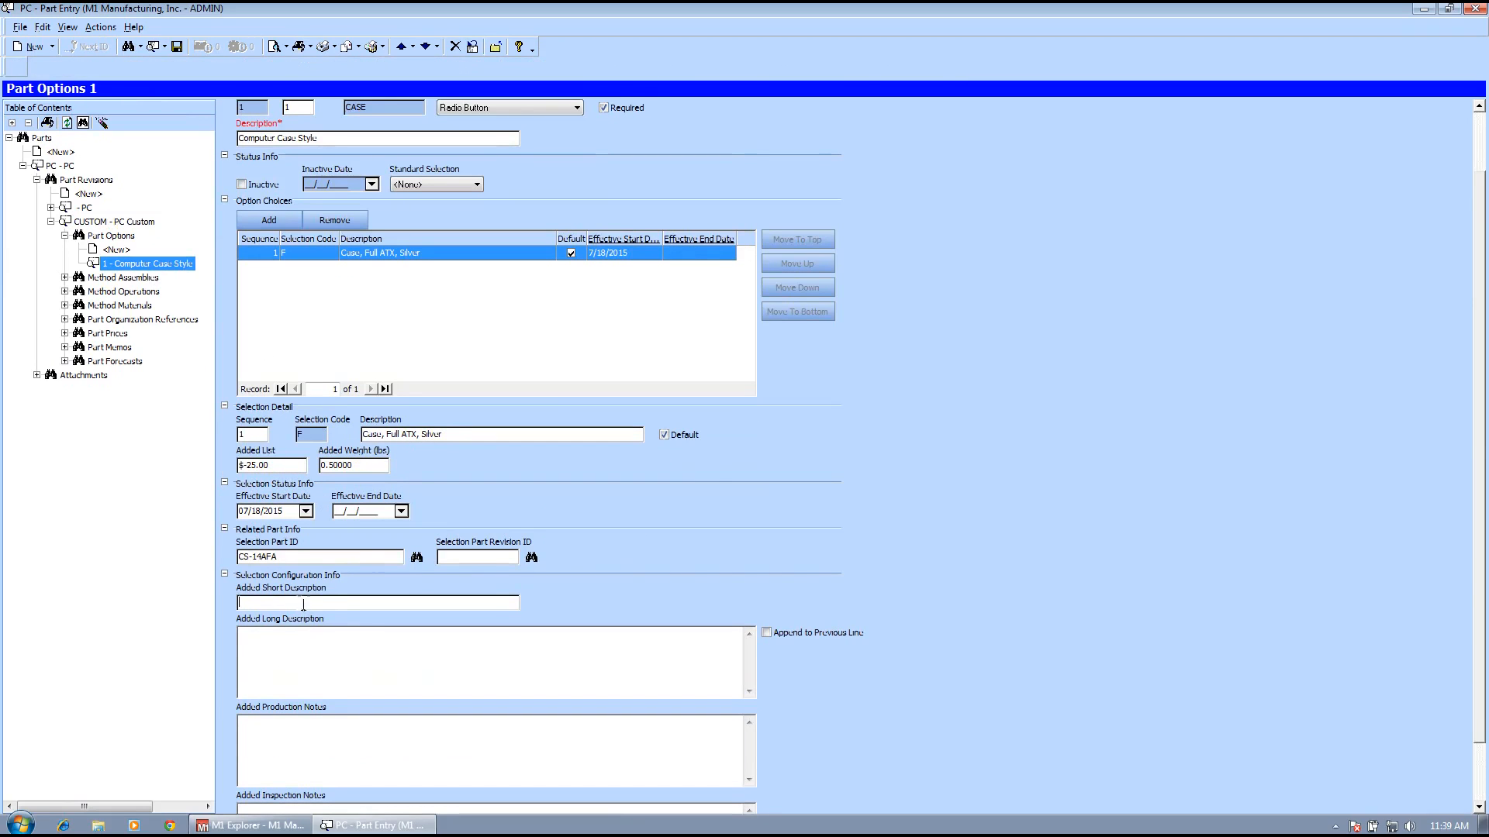
text(Full)
click(313, 642)
text(Full Case)
Add a second choice to the Computer Case Style option with code M and description Mini Case.
click(271, 224)
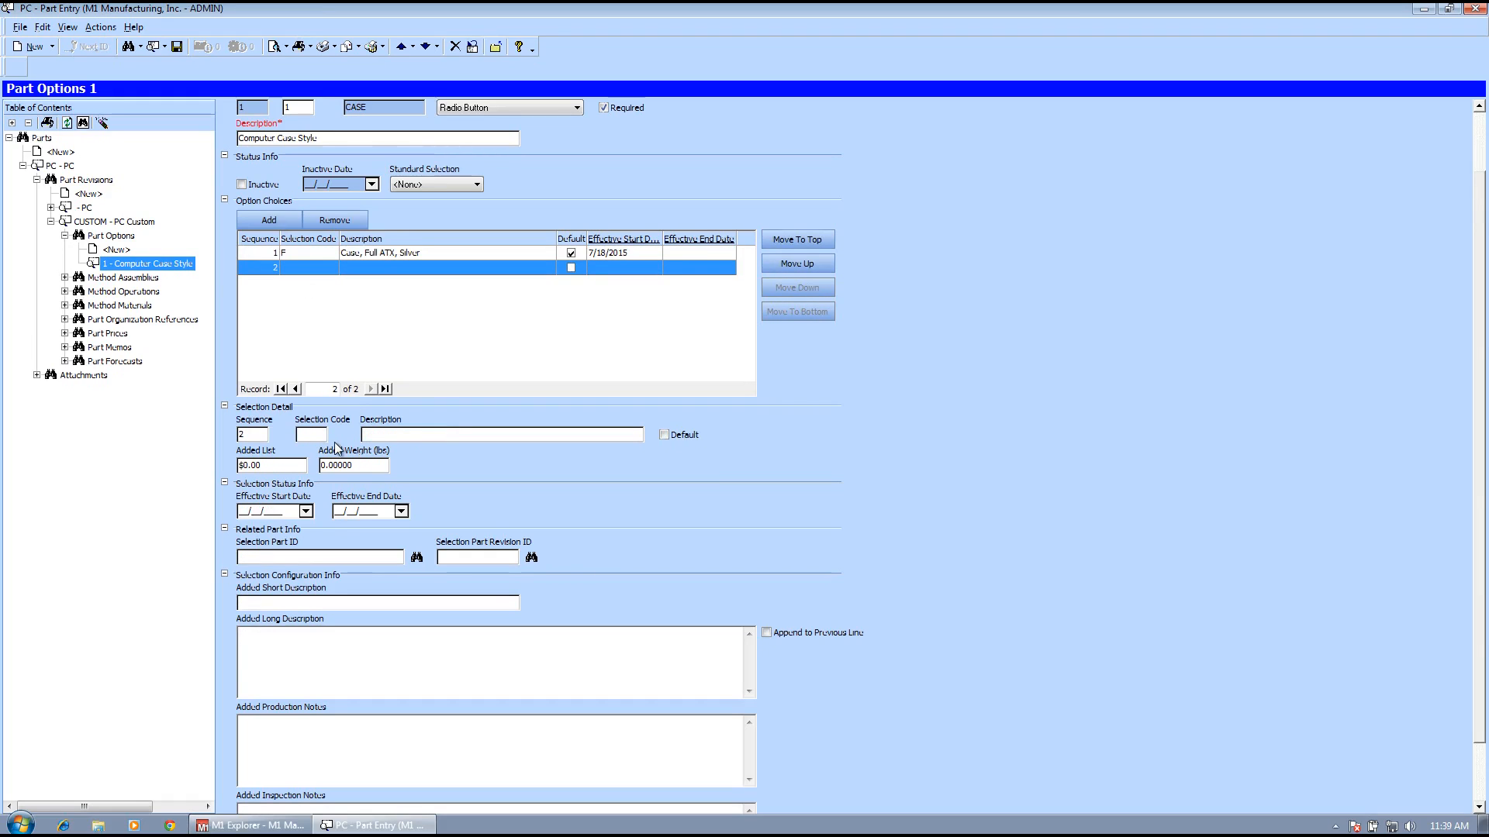
text(M)
key(Tab)
text(Mini Case)
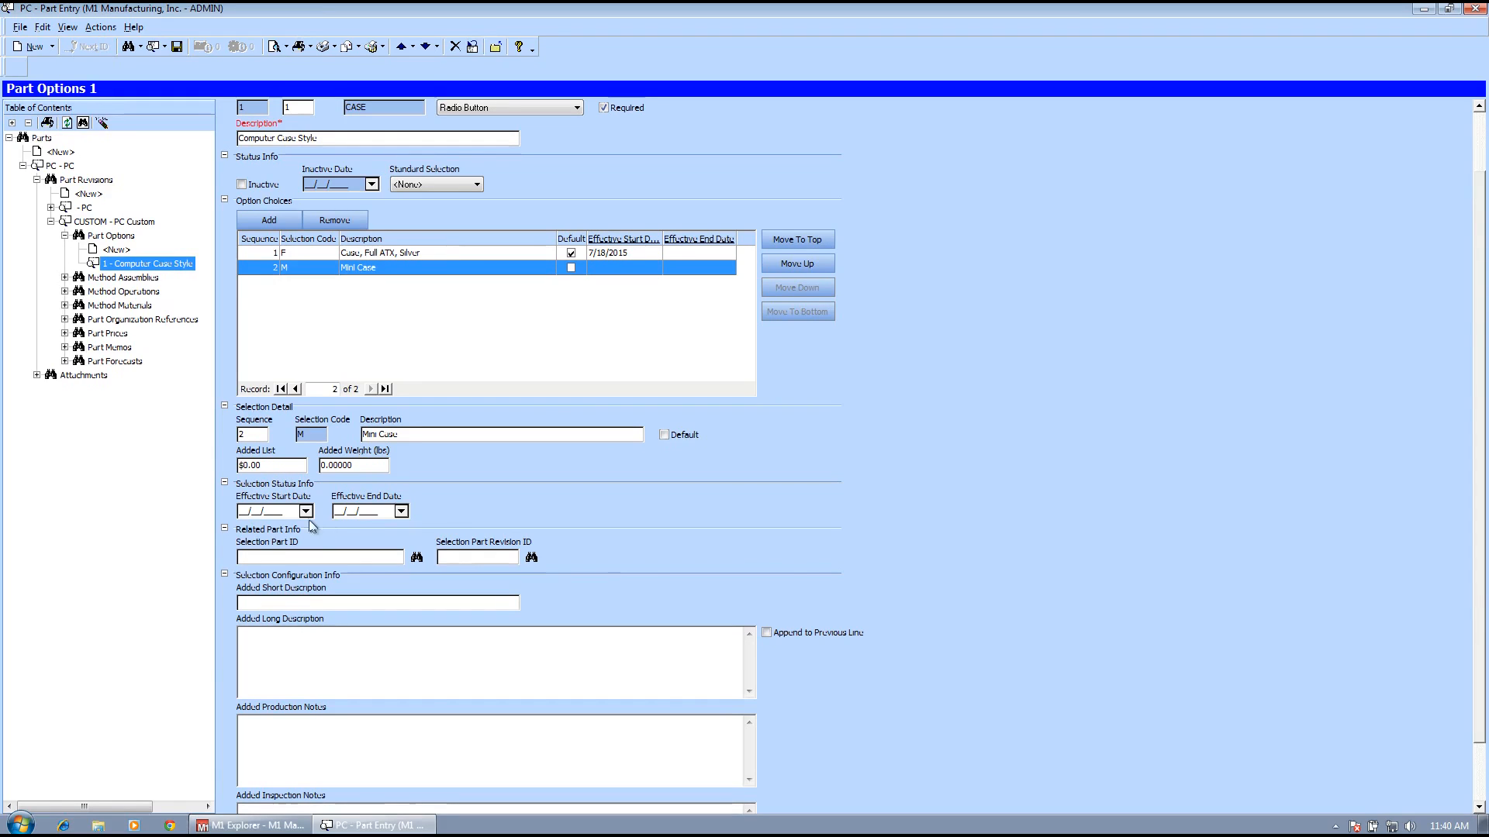
Set choice M's added weight to -0.5 lbs and its effective start date to 07/18/2015.
click(273, 466)
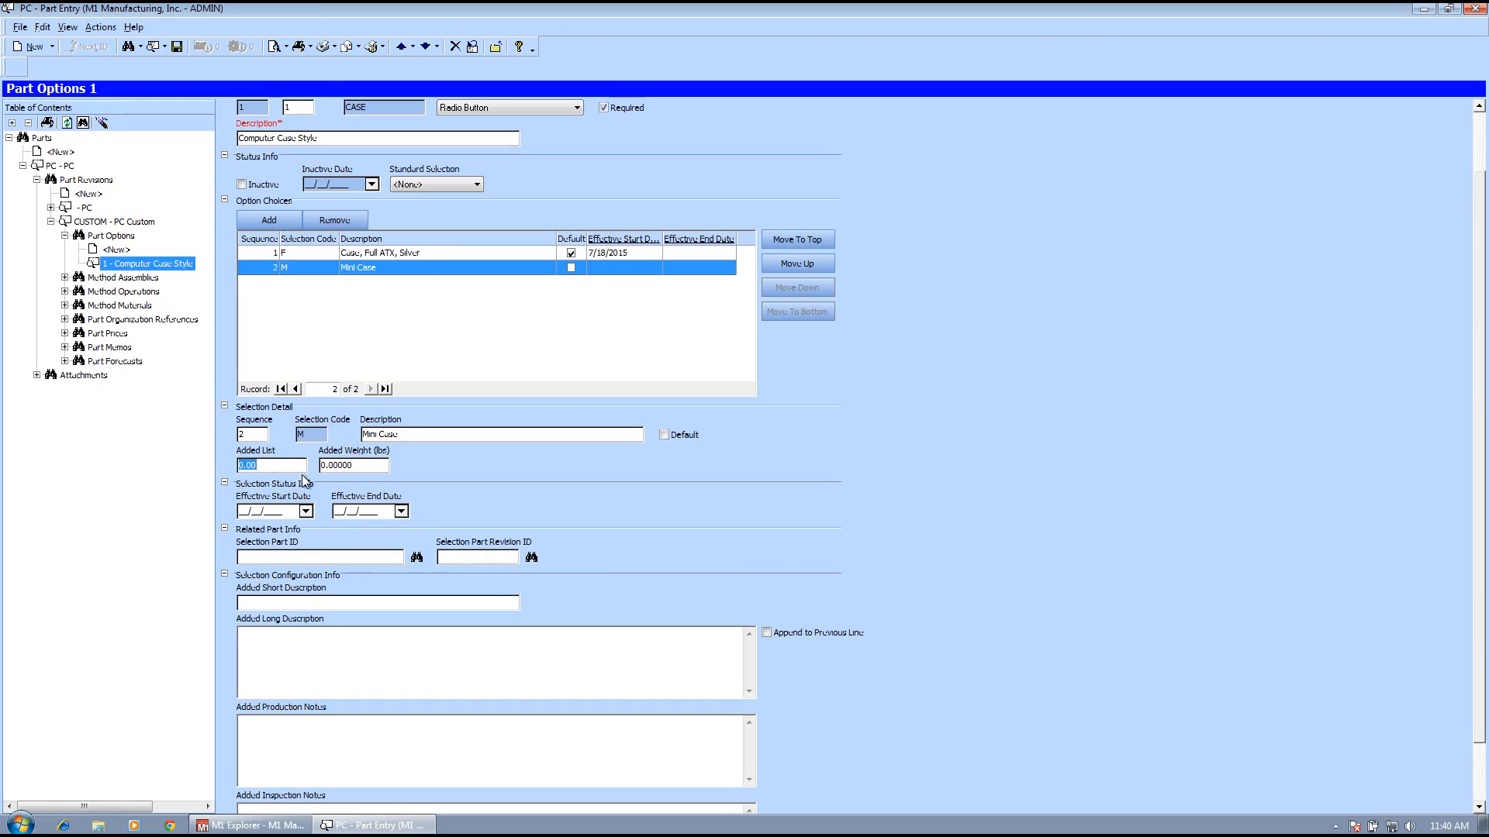
click(370, 465)
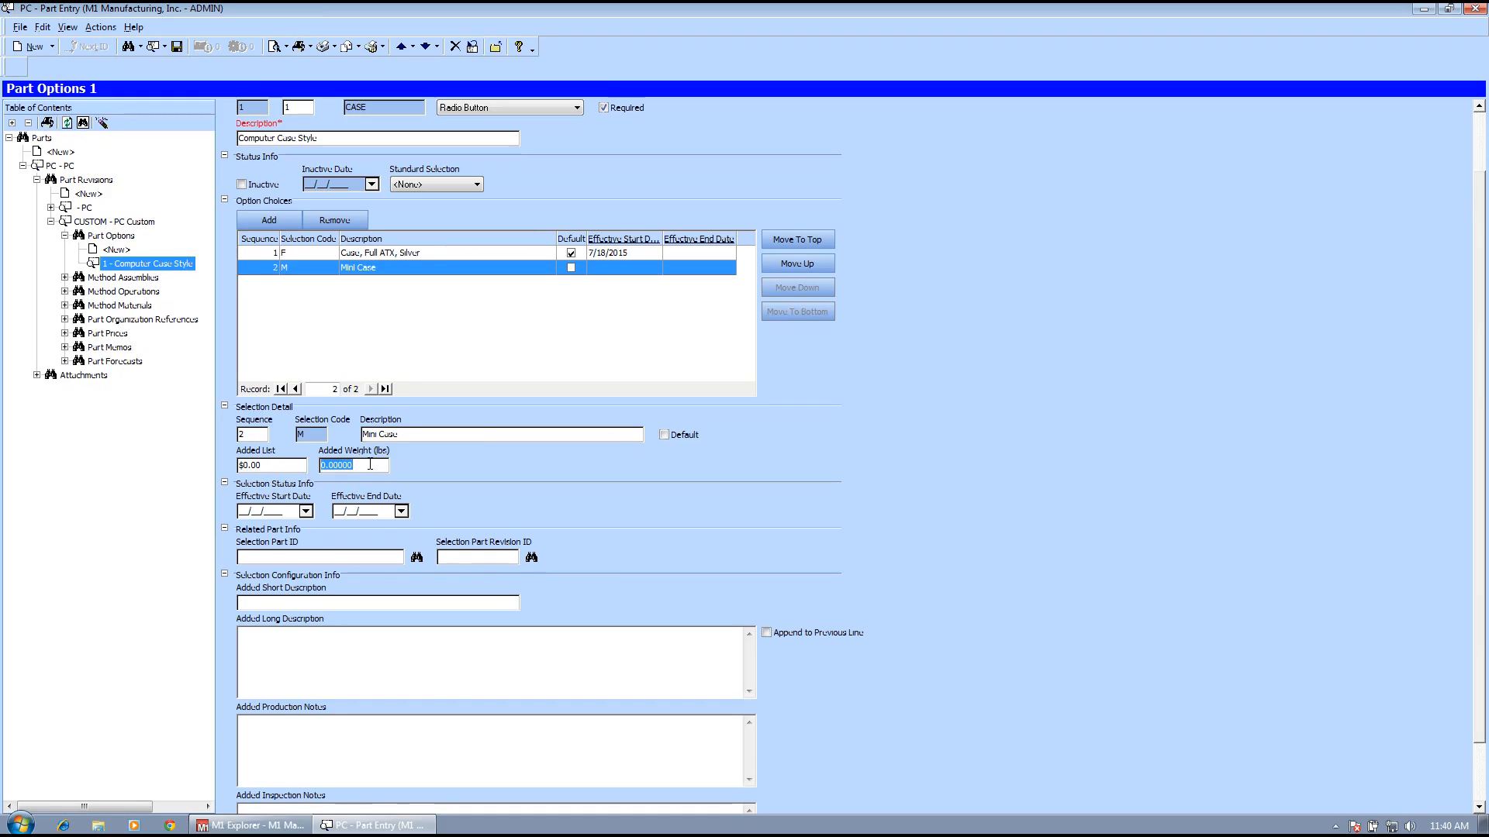
key(BackSpace)
text(-)
text(0.5)
key(Tab)
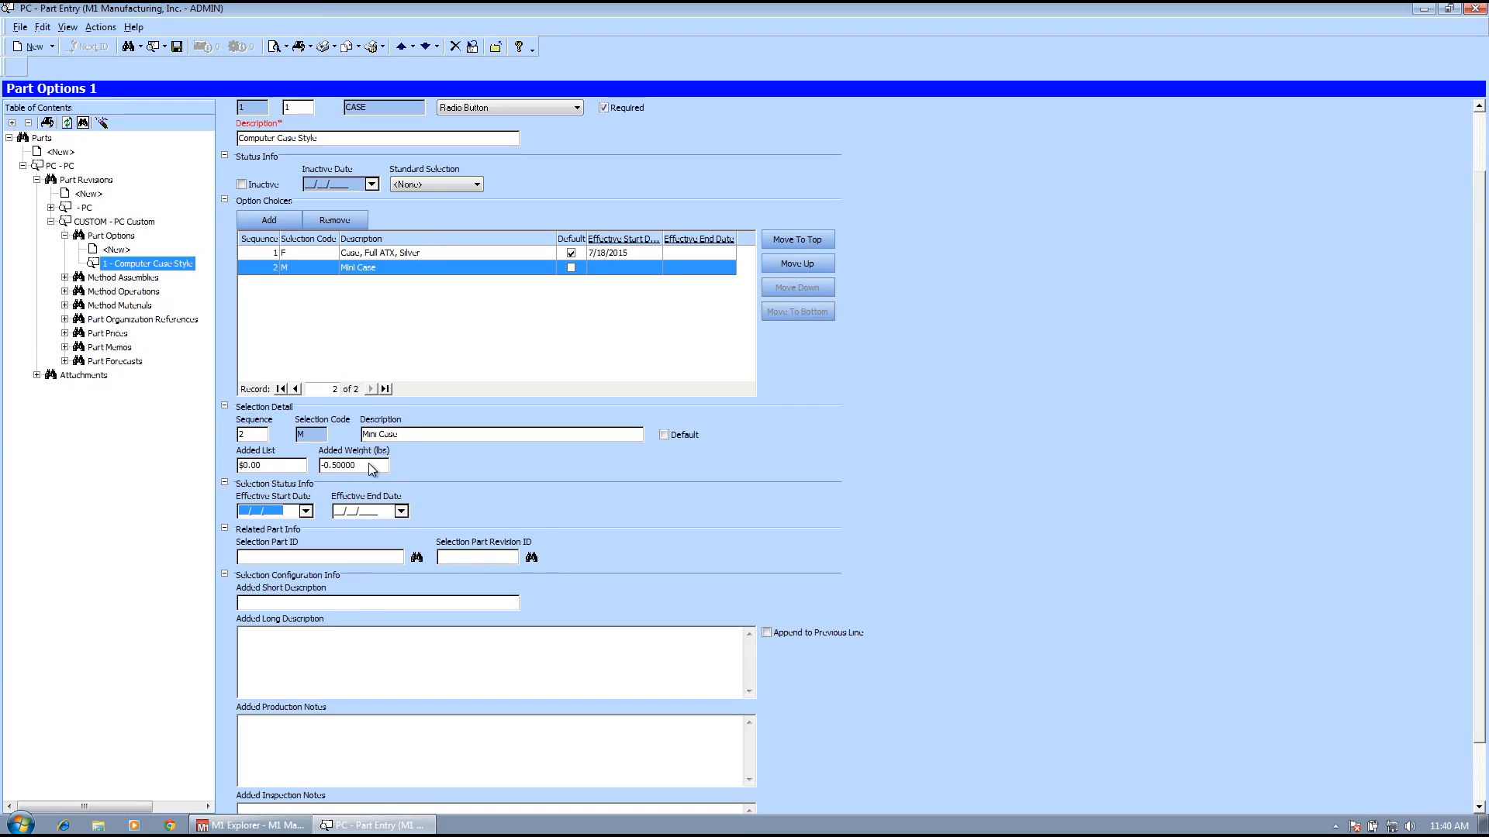
double_click(263, 519)
Link choice M to part CS-8917591 (Case, Mini ATX, Silver) and enter the added short description Mini.
click(418, 558)
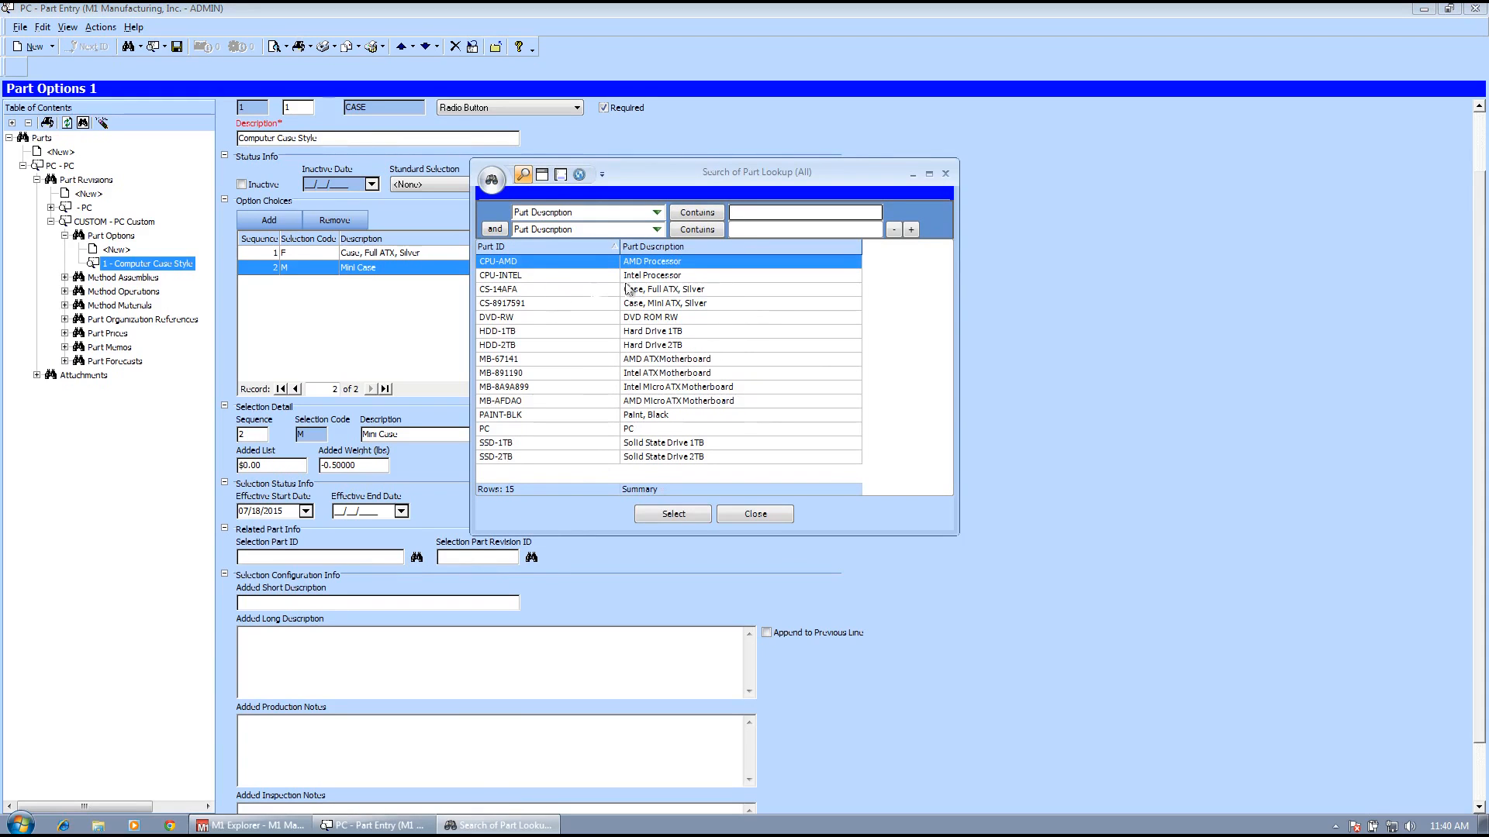
double_click(657, 303)
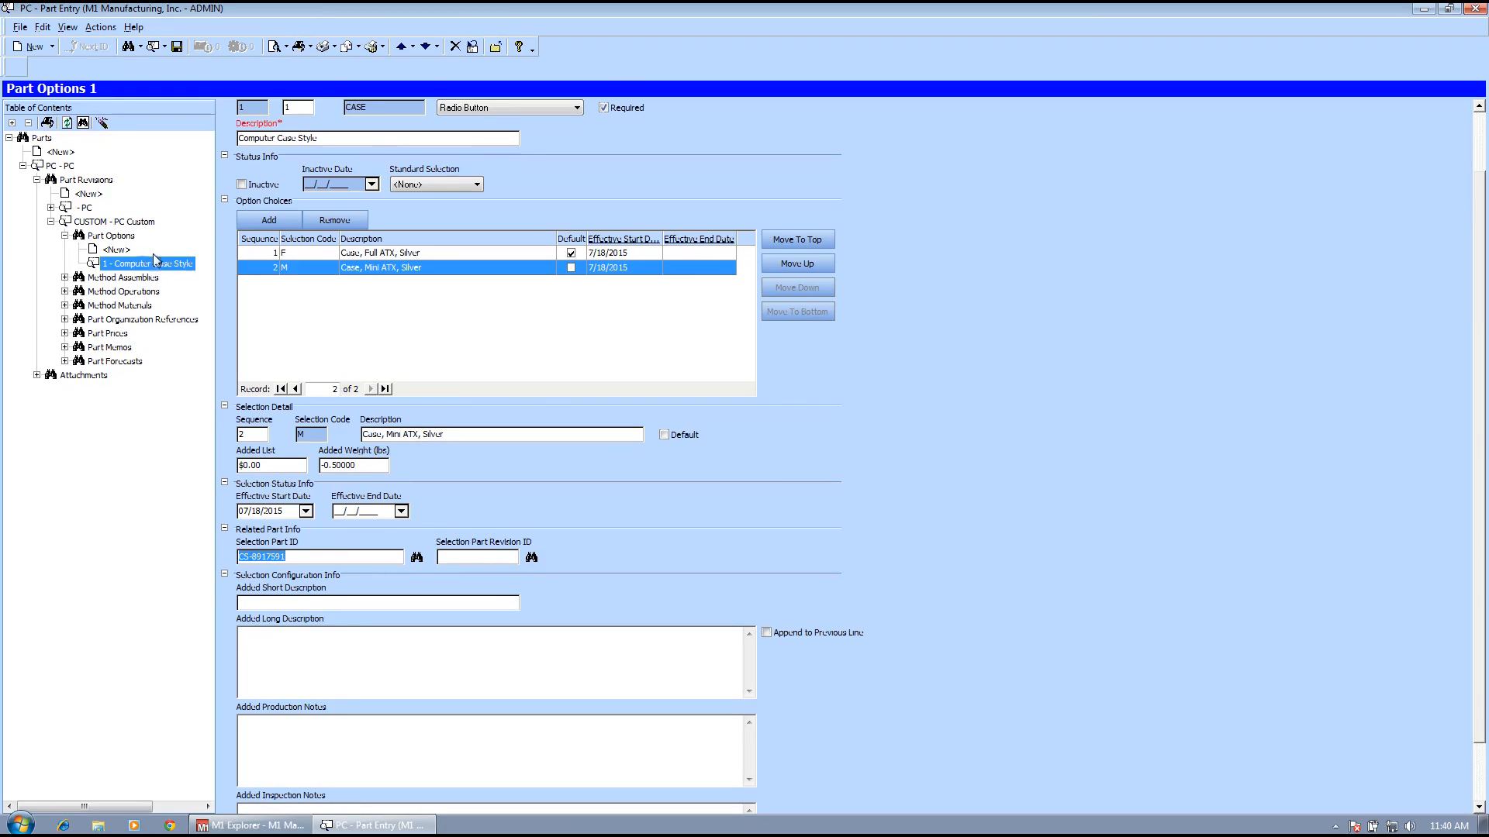
click(349, 604)
text(Mini)
Add a required Combo Box part option with list sequence 2, option code PROCESSOR and description Processor.
click(126, 252)
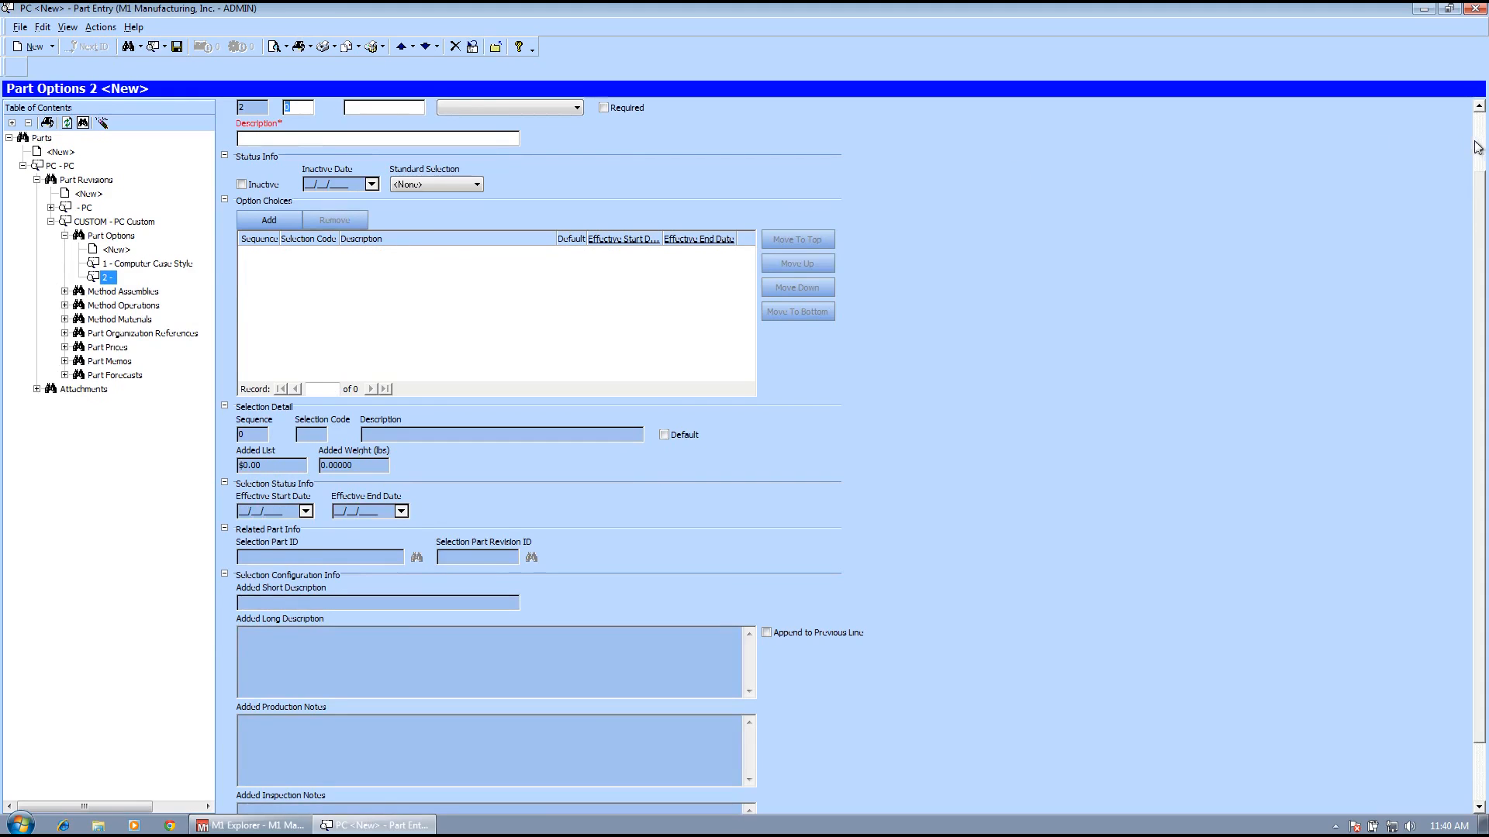
scroll(1477, 148, up, 2)
text(2)
key(Tab)
text(PROCESSOR)
key(Tab)
key(alt+Down)
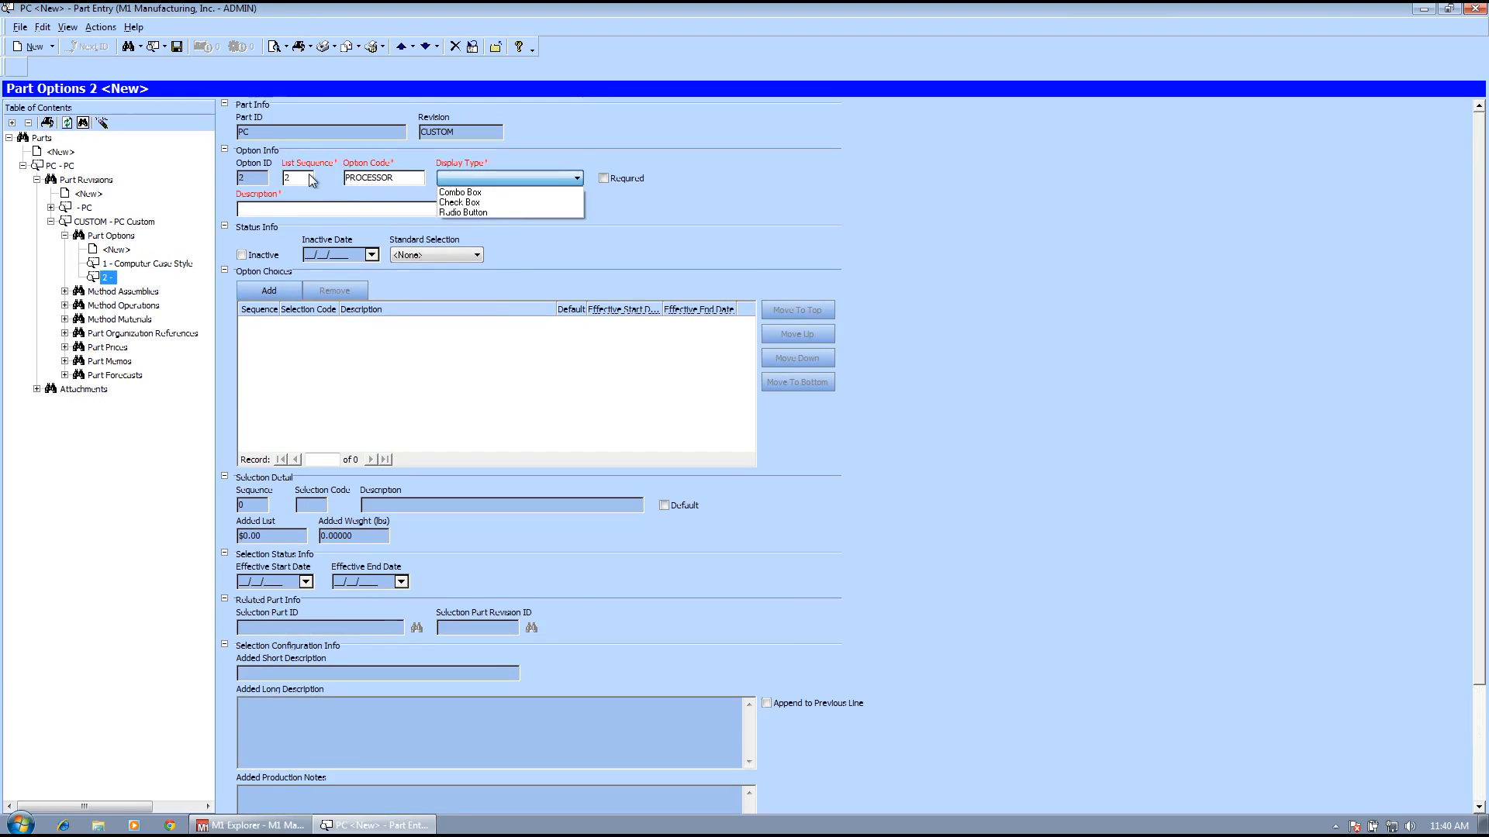
click(469, 193)
click(603, 178)
click(368, 208)
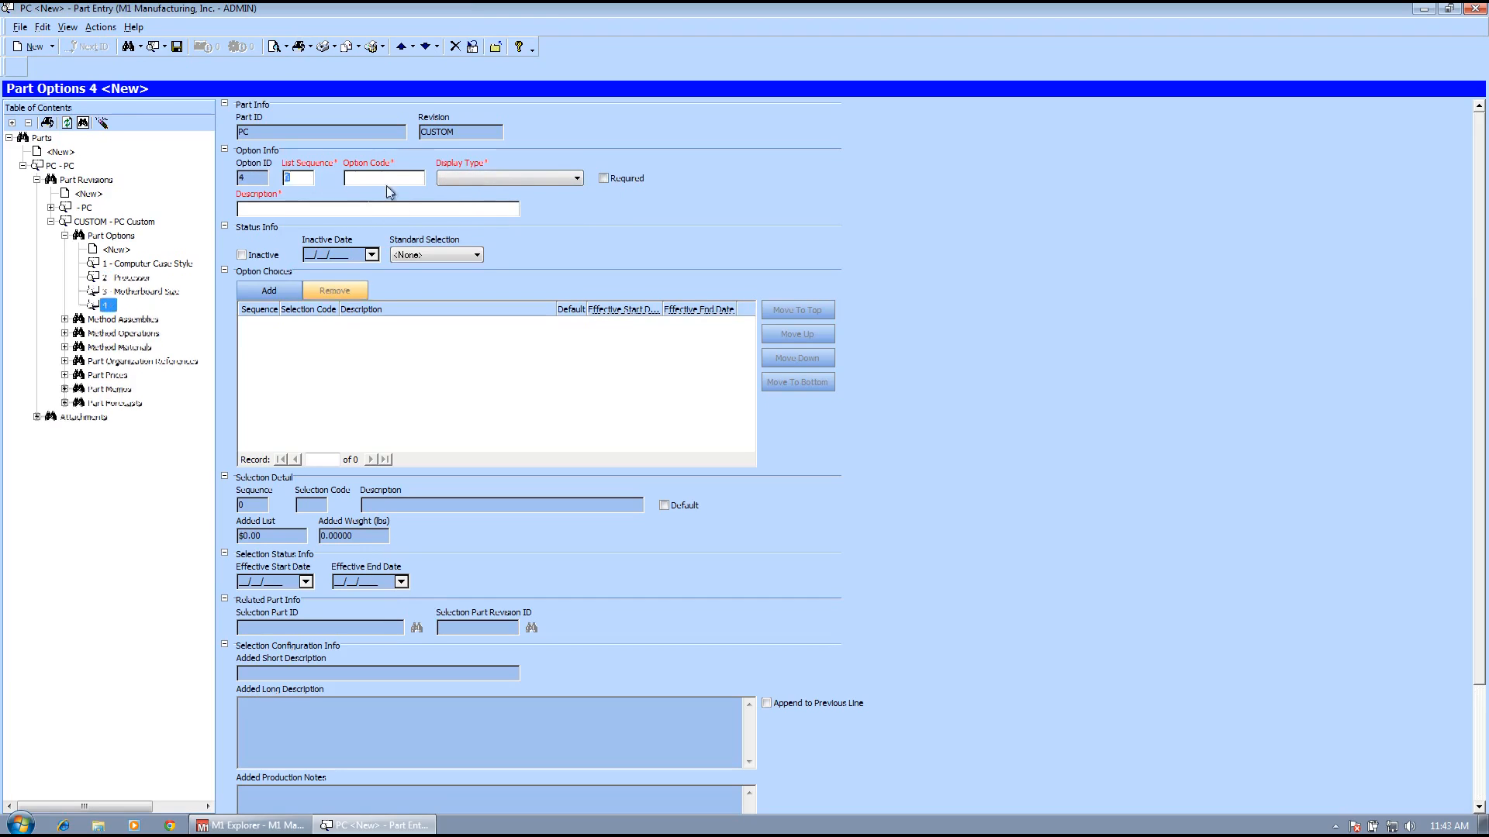
Define part option 4 with list sequence 4, option code HDD, display type Combo Box and description Hard Drive.
text(DD)
click(488, 179)
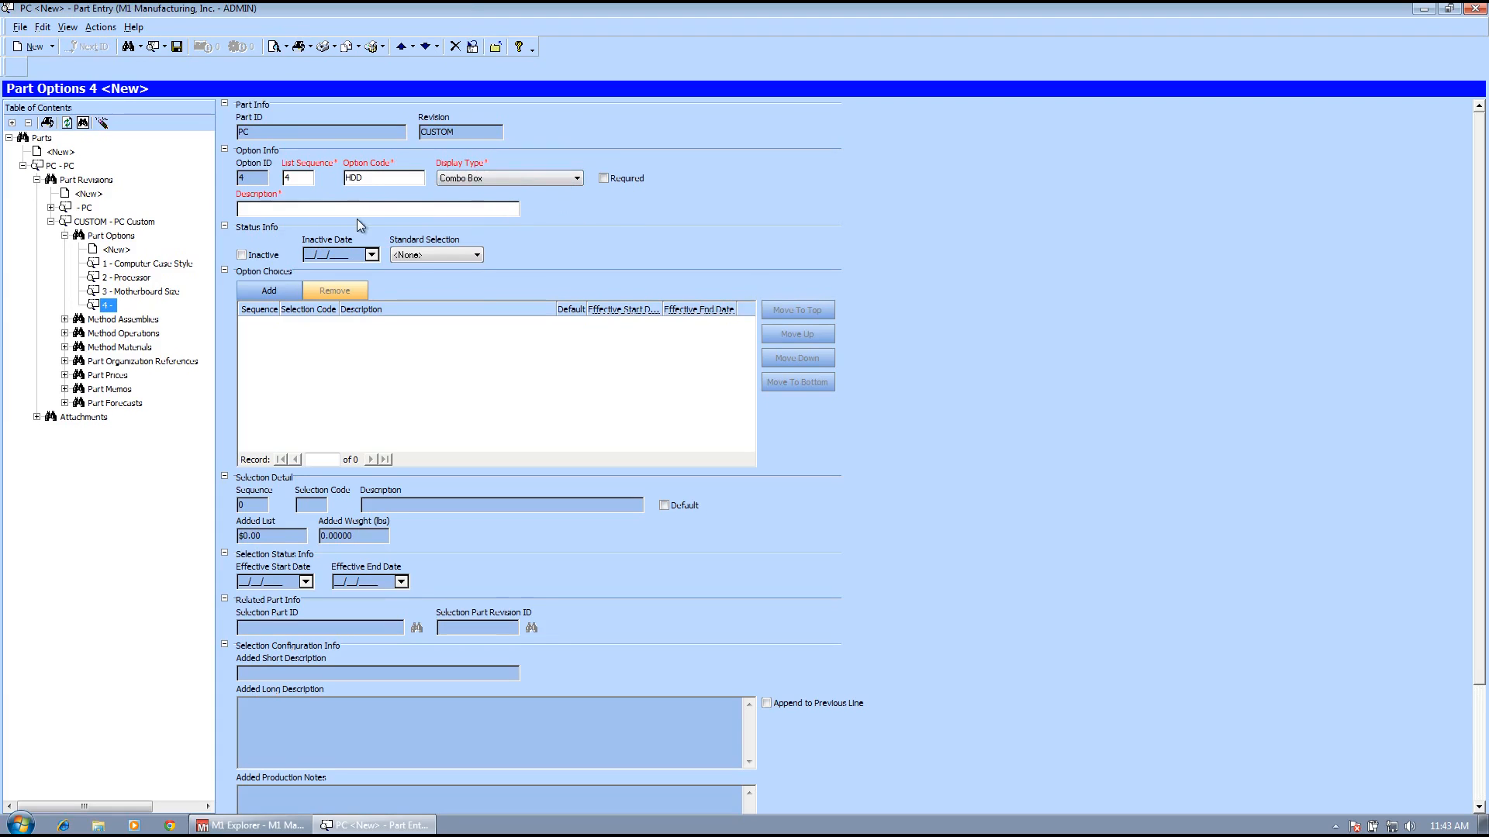
text(Hard Drive)
Add choice S, described as SSD, to the Hard Drive option with an added list price of 650.
click(269, 291)
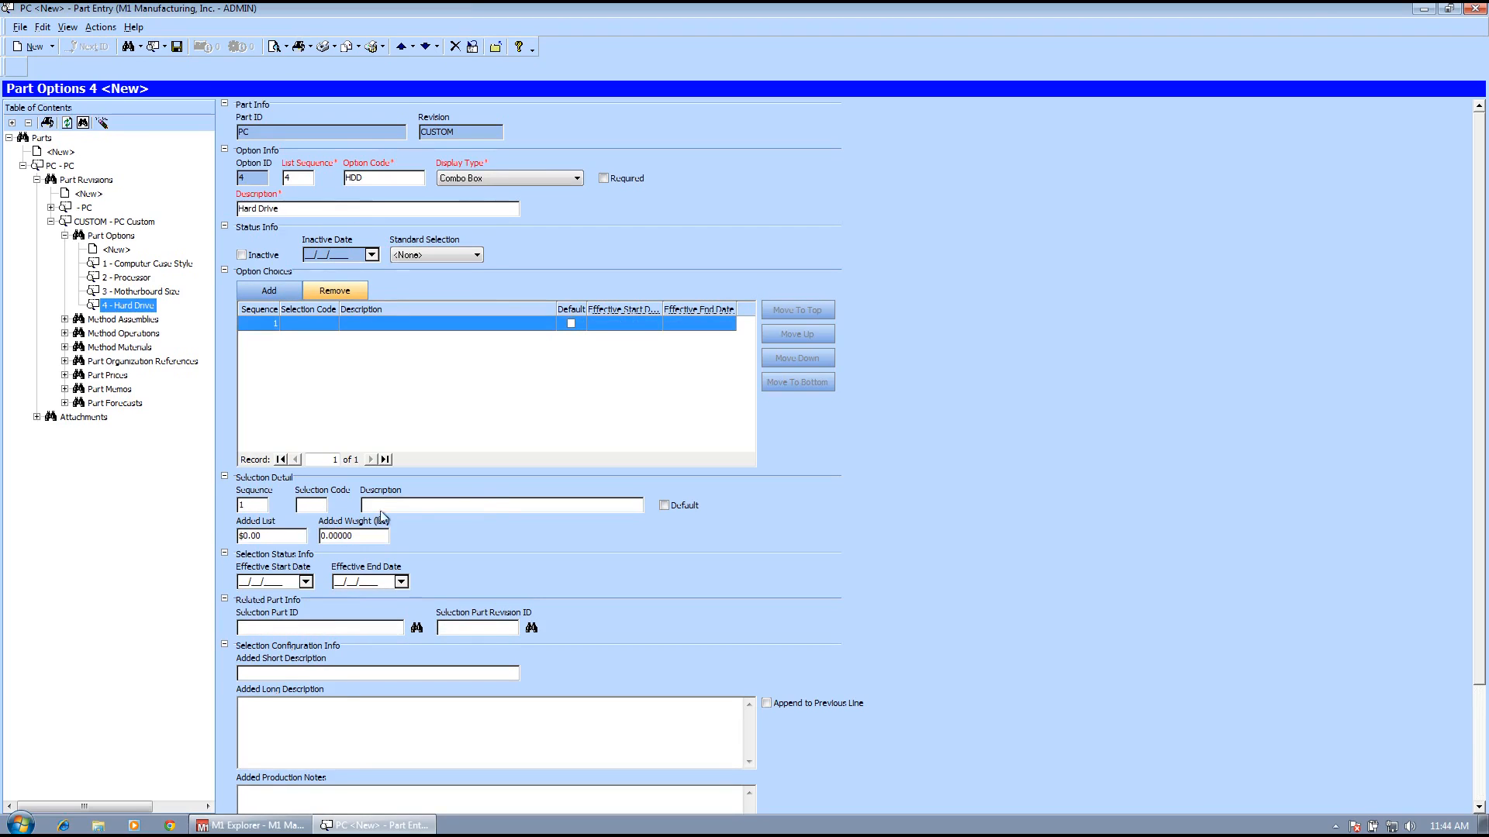
text(S)
key(Tab)
text(SSD)
key(Tab)
key(BackSpace)
text(650)
key(Tab)
Add choice H, described as HDD, with added list price 100, effective start date 07/18/2015 and added short description HDD.
click(269, 291)
text(H)
key(Tab)
text(H)
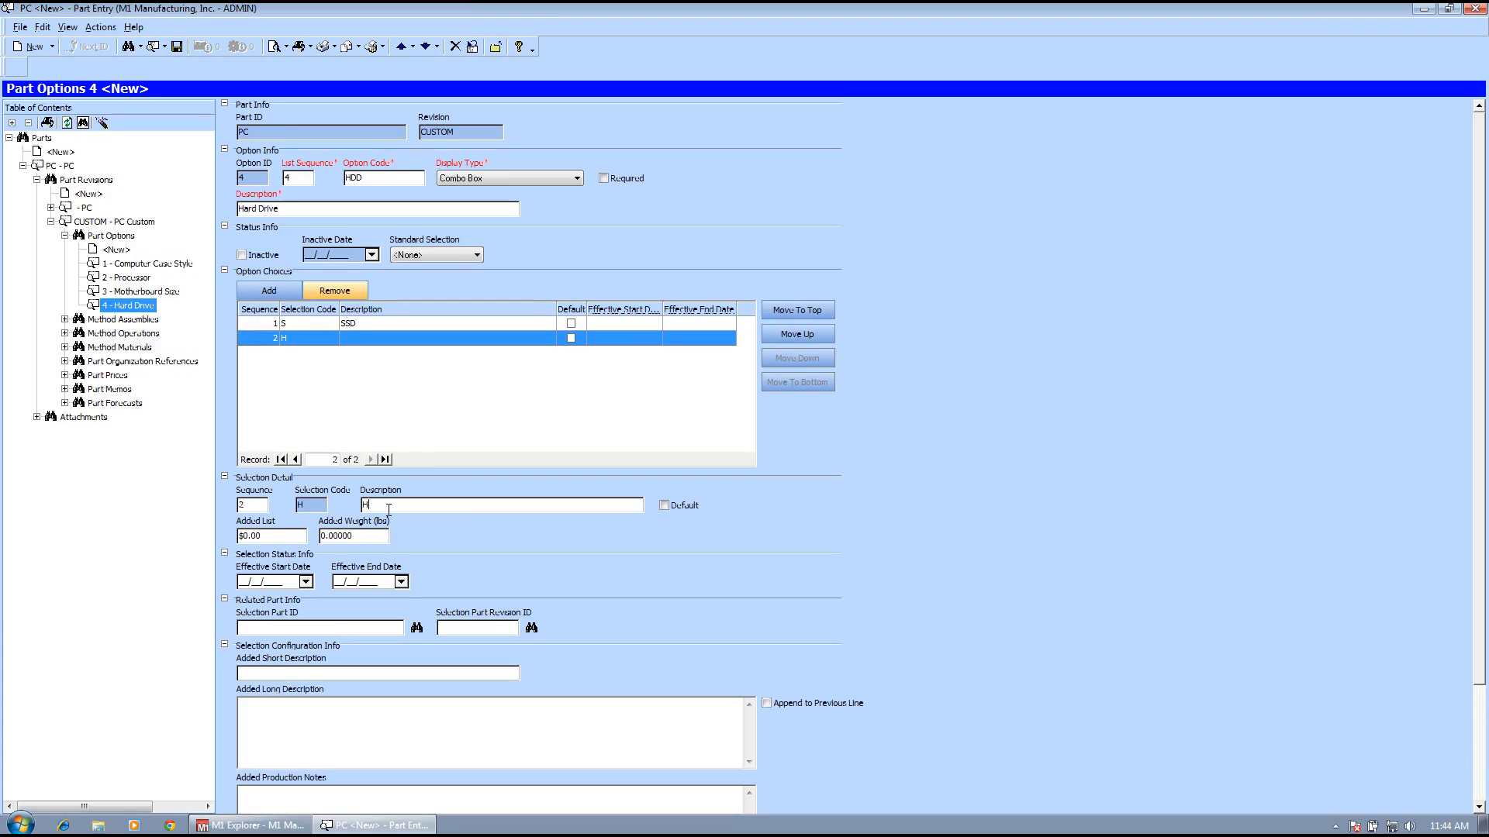
key(Tab)
text(100)
key(Tab)
key(Tab)
key(t)
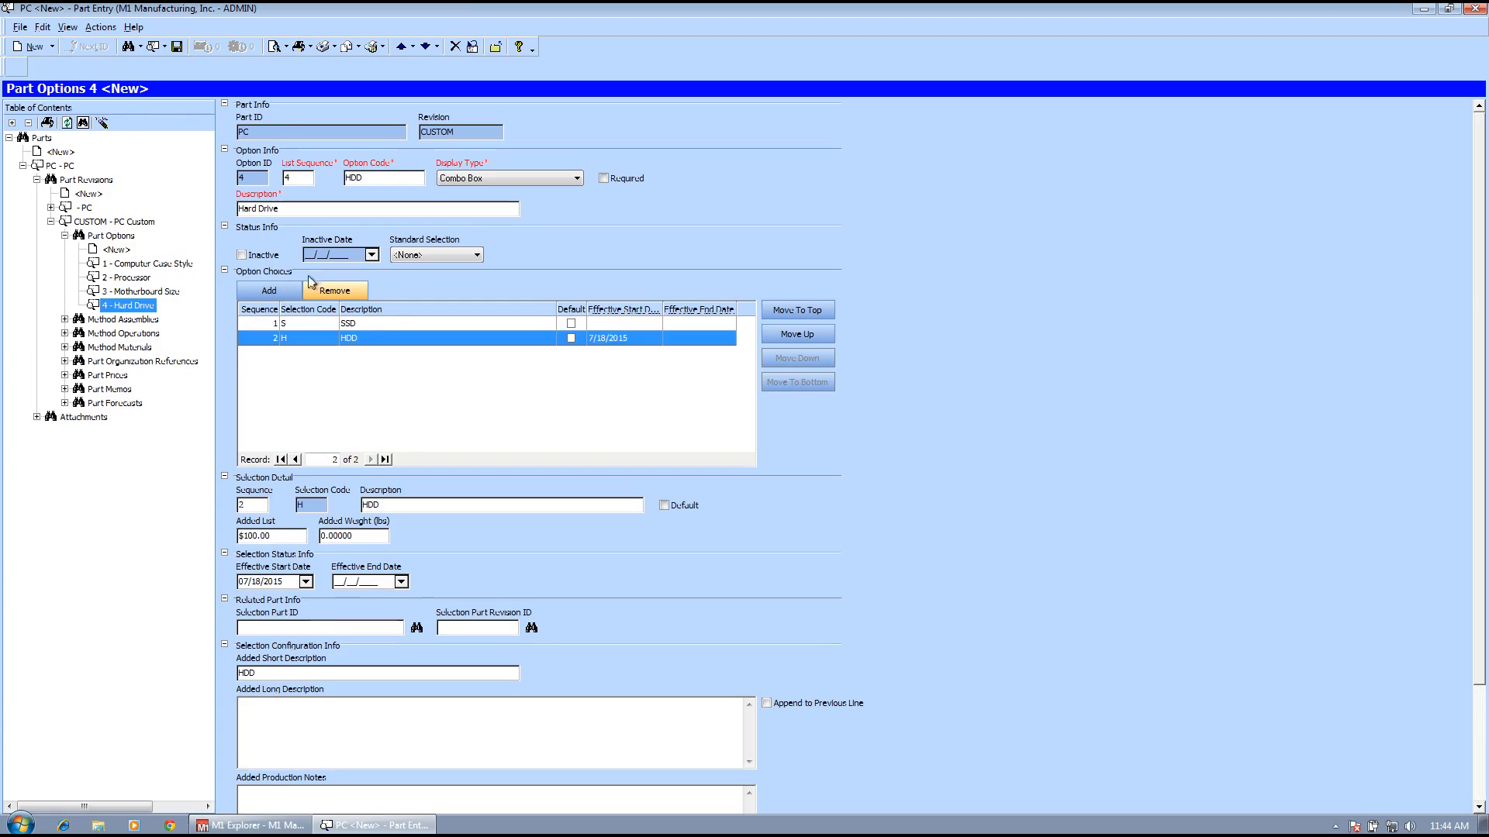
click(286, 292)
click(336, 291)
Add a new Radio Button part option with option code STORAGE and description Storage Capacity.
click(111, 249)
click(710, 532)
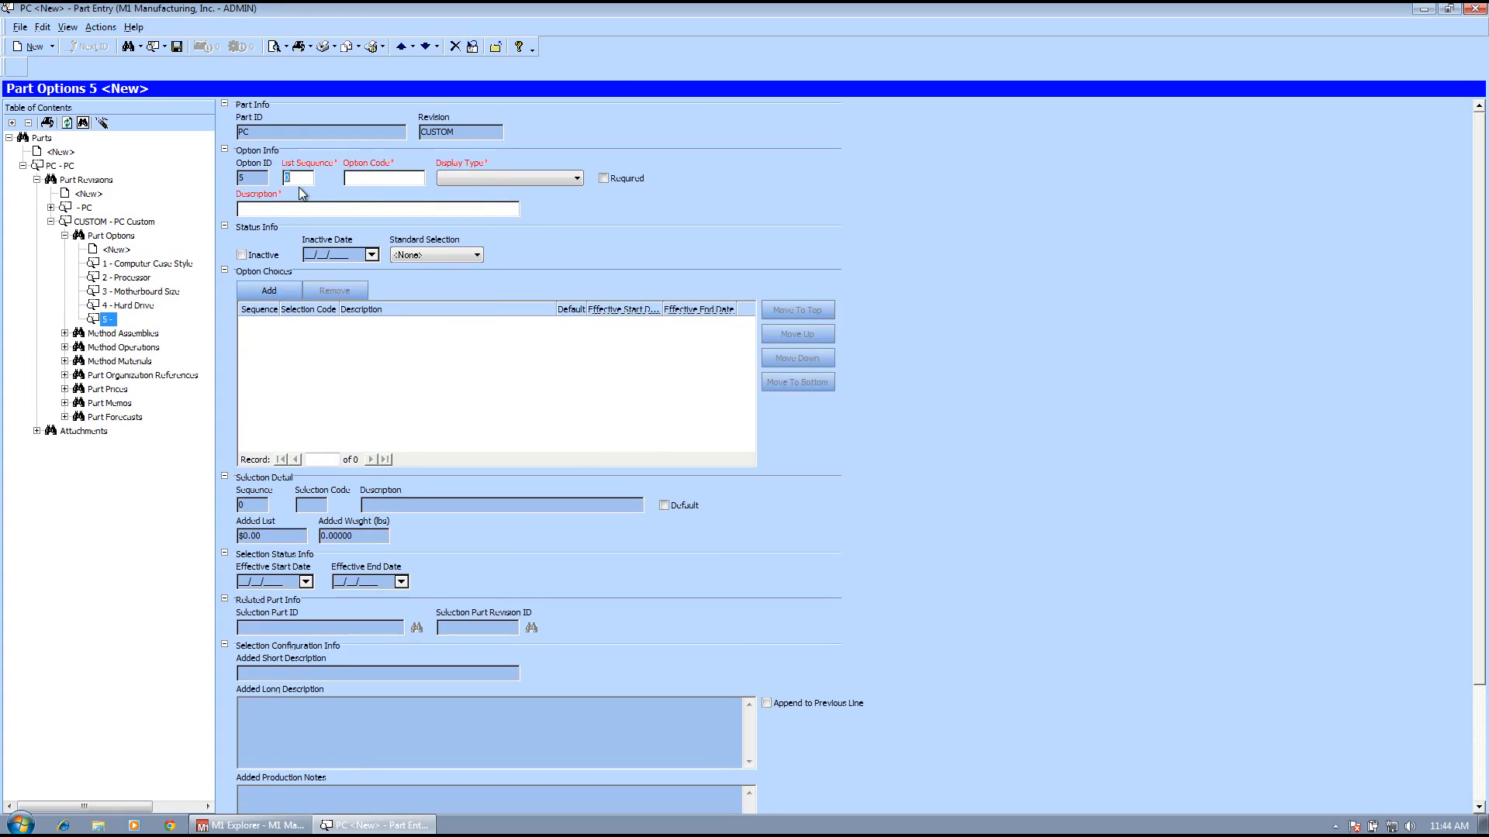
text(STORAGE)
click(447, 182)
click(466, 213)
click(353, 210)
text(Storage Capacity)
Add choice 1, described as 1 TB, to the Storage Capacity option with today's effective start date and an added short description.
click(299, 291)
text(1)
click(427, 509)
text(1 TB)
double_click(268, 582)
click(261, 673)
text(1)
Add choice 2, described as 2 TB, with today's effective start date and added short description 2 TB.
click(275, 290)
text(2)
click(419, 505)
text(2 TB)
double_click(267, 582)
click(287, 673)
text(2 TB)
Add a Check Box part option with list sequence 6, option code DVDROM and description DVD RW.
click(118, 250)
click(359, 177)
text(DVDROM)
click(467, 177)
click(469, 194)
click(471, 210)
text(DVD RW)
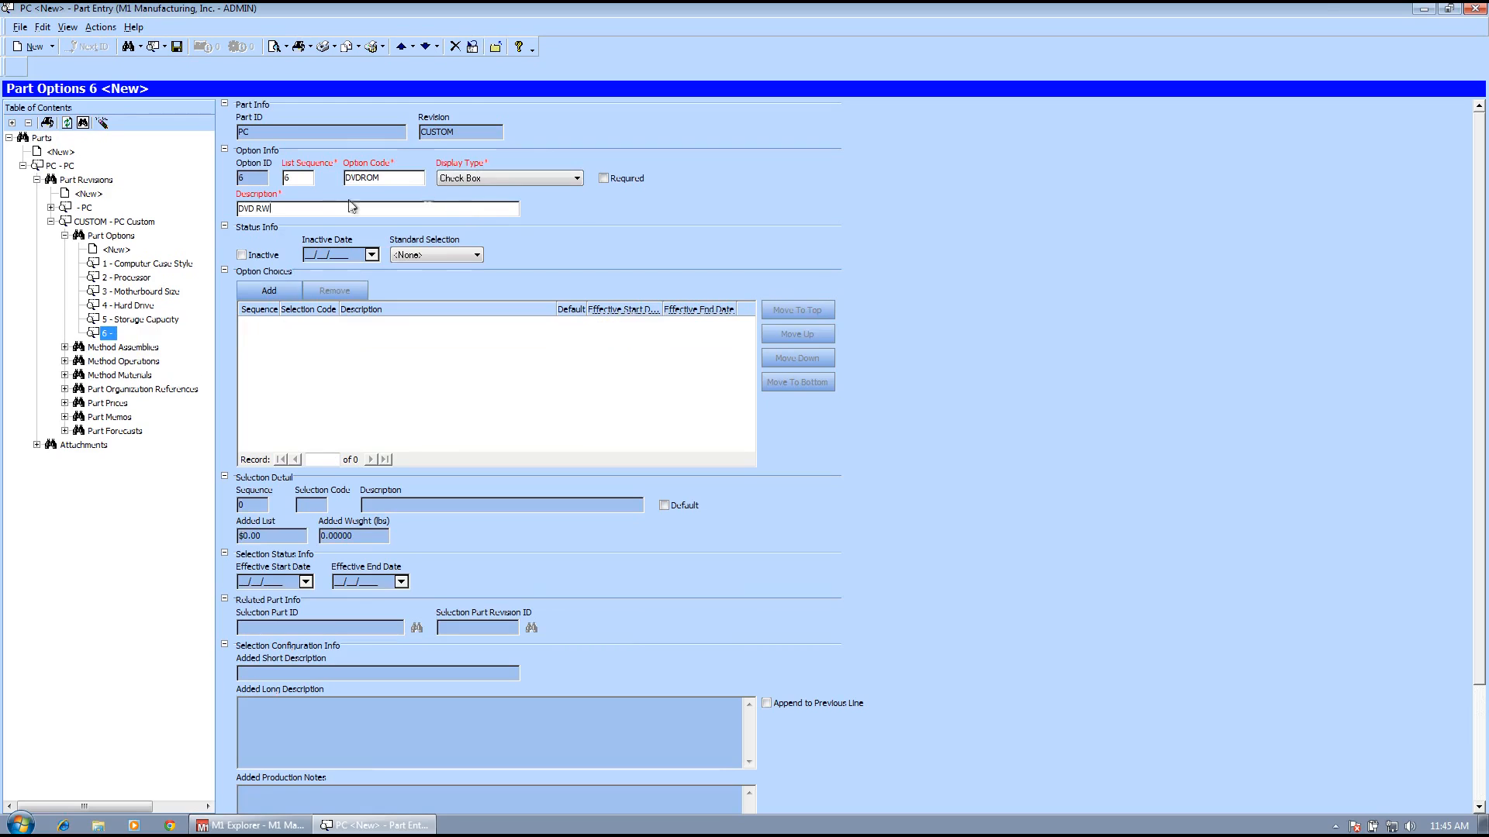
Add a choice described as DVD RW to the DVD RW option, with today's effective start date and added short description DVD RW.
click(279, 294)
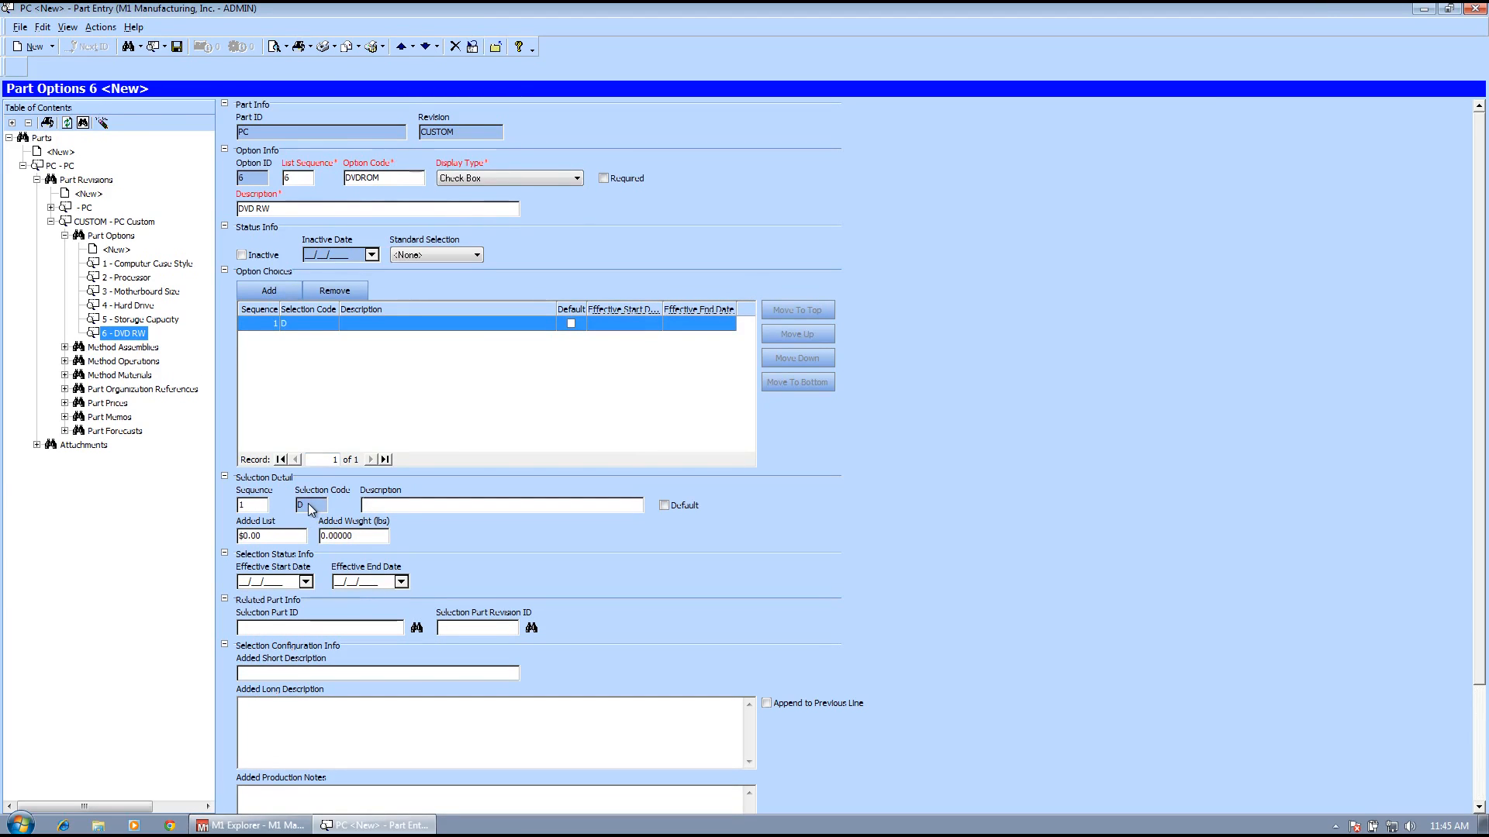
text(DVD RW)
click(303, 581)
click(289, 672)
text(DVD RW)
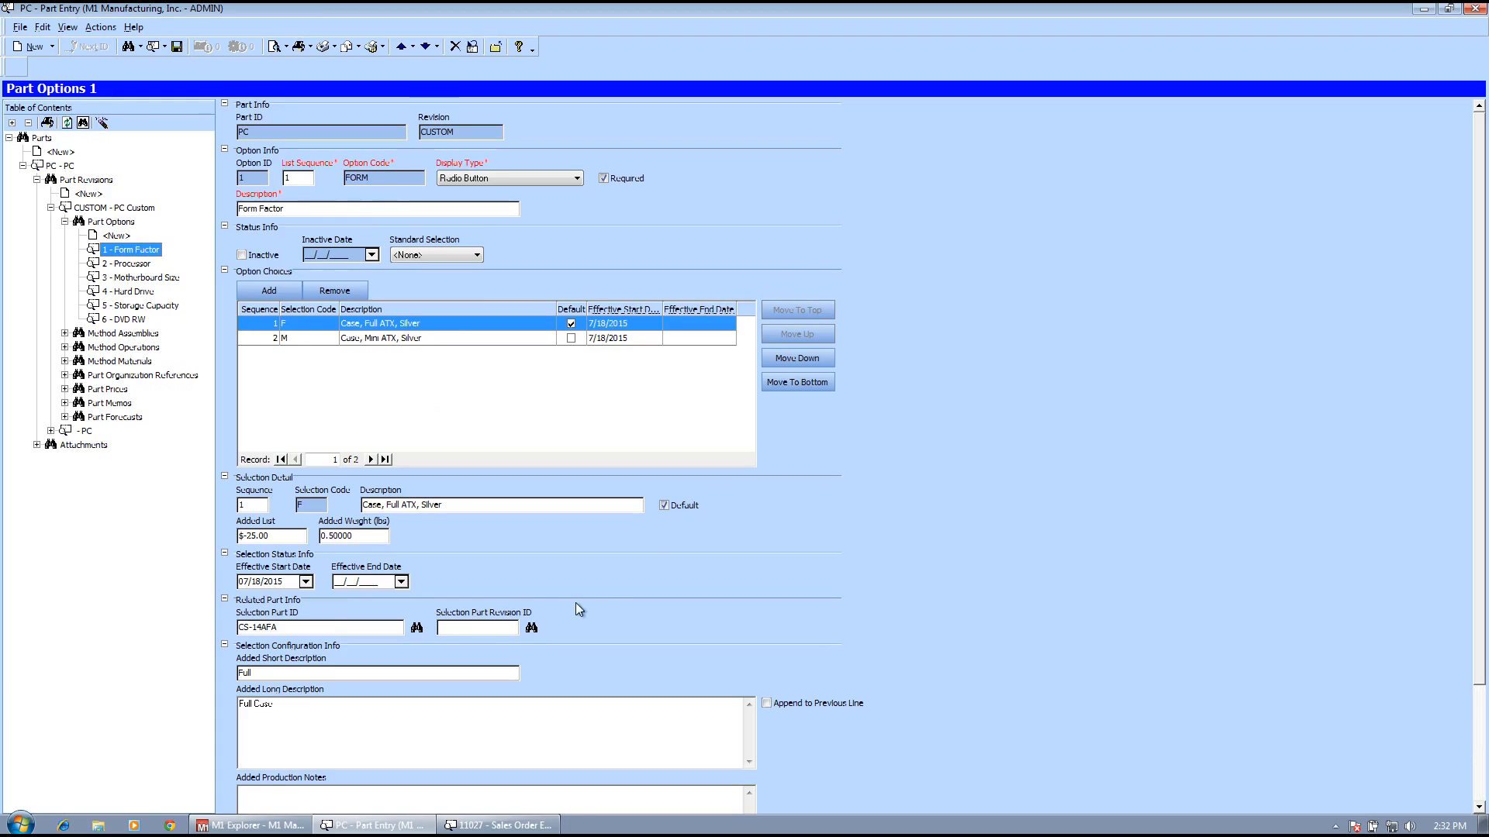
Switch to the new sales order, enter part PC on line 1 and open the configurator for its CUSTOM revision.
click(502, 828)
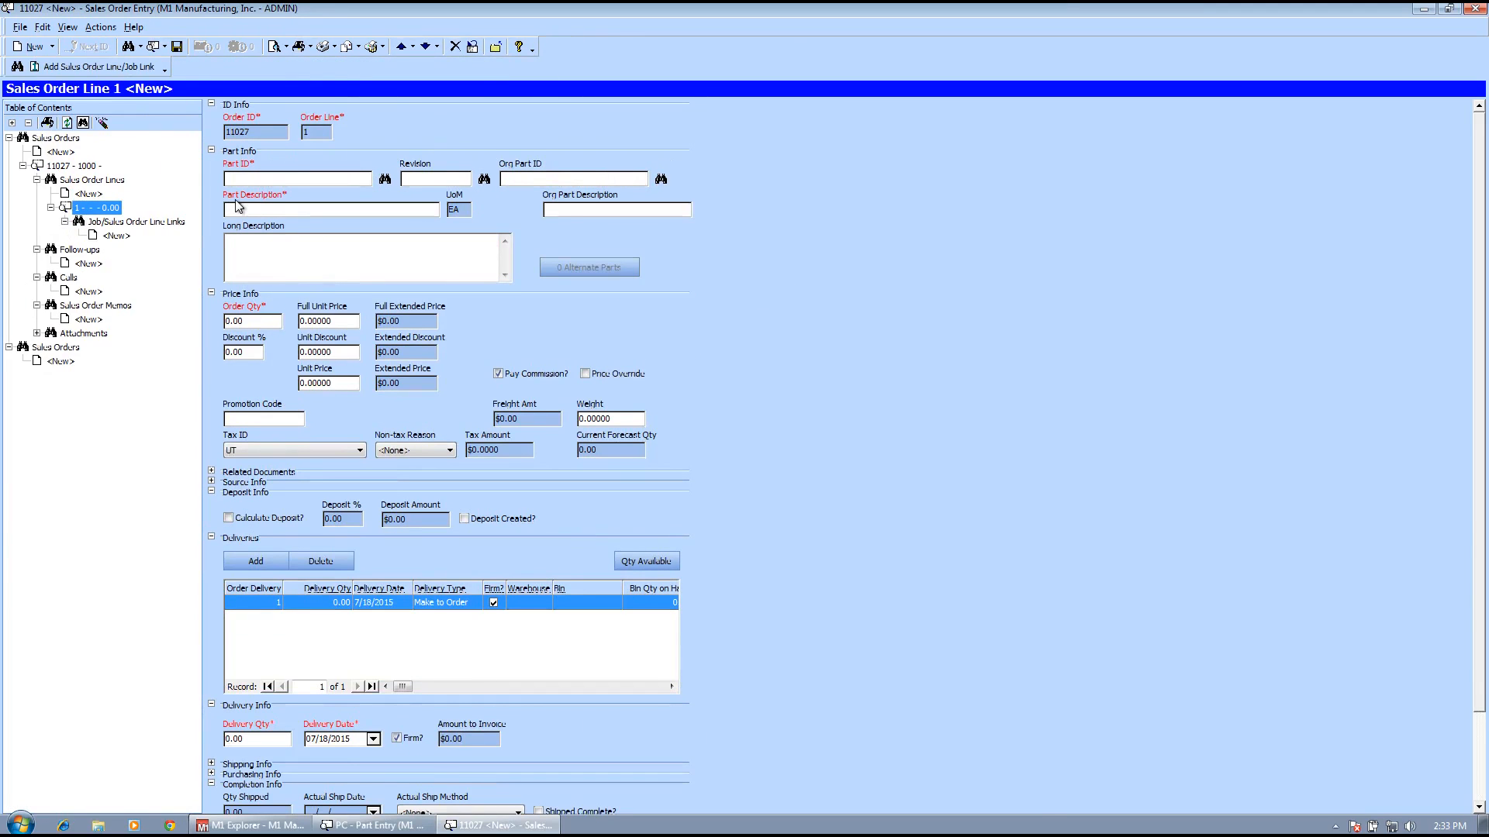
text(PC)
key(Tab)
click(697, 537)
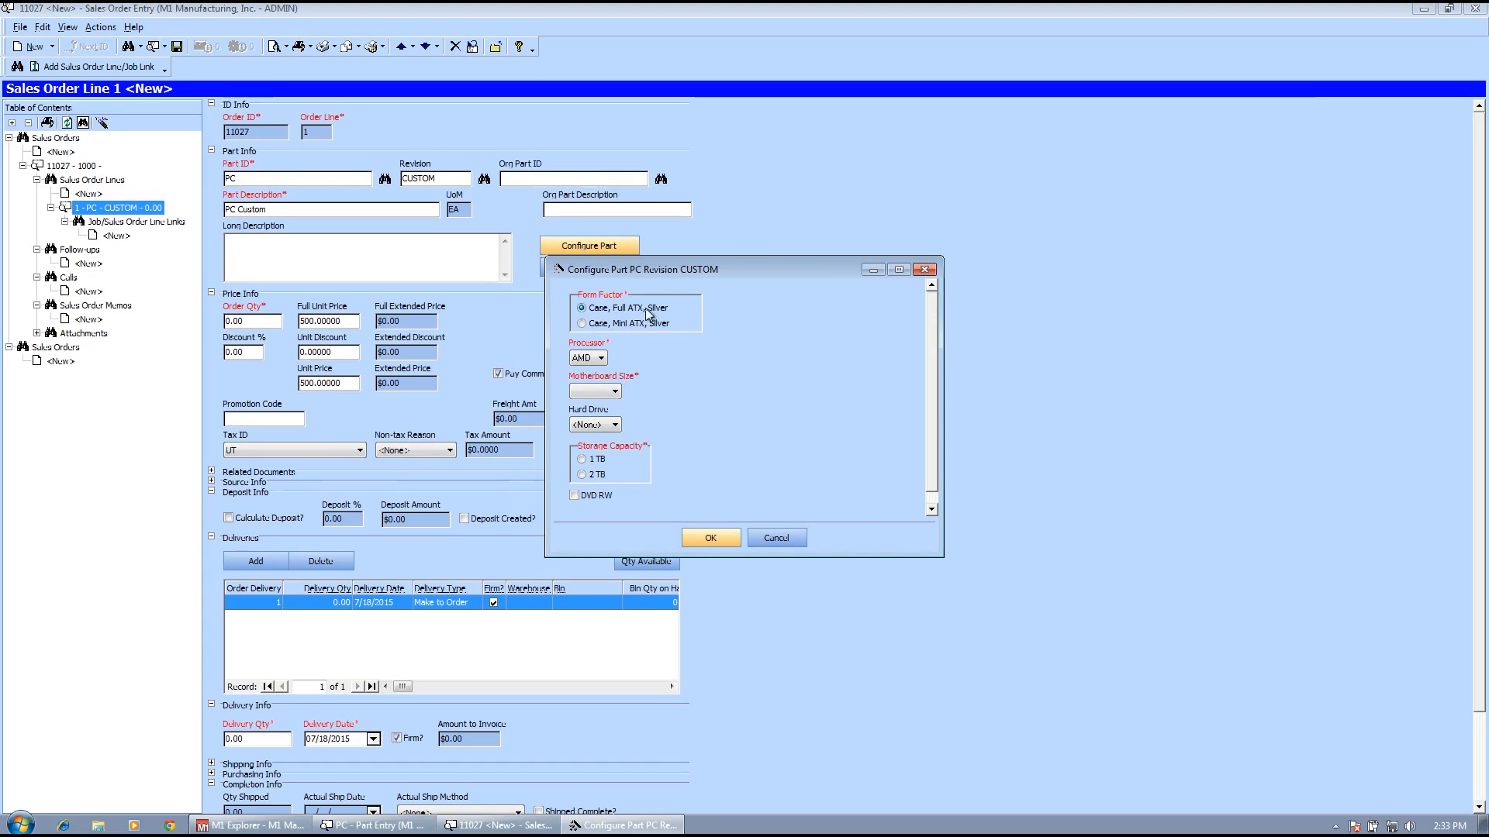
Configure the PC with the AMD processor kept, a Mini ATX motherboard, an SSD hard drive and 1 TB storage capacity, and accept it.
click(600, 359)
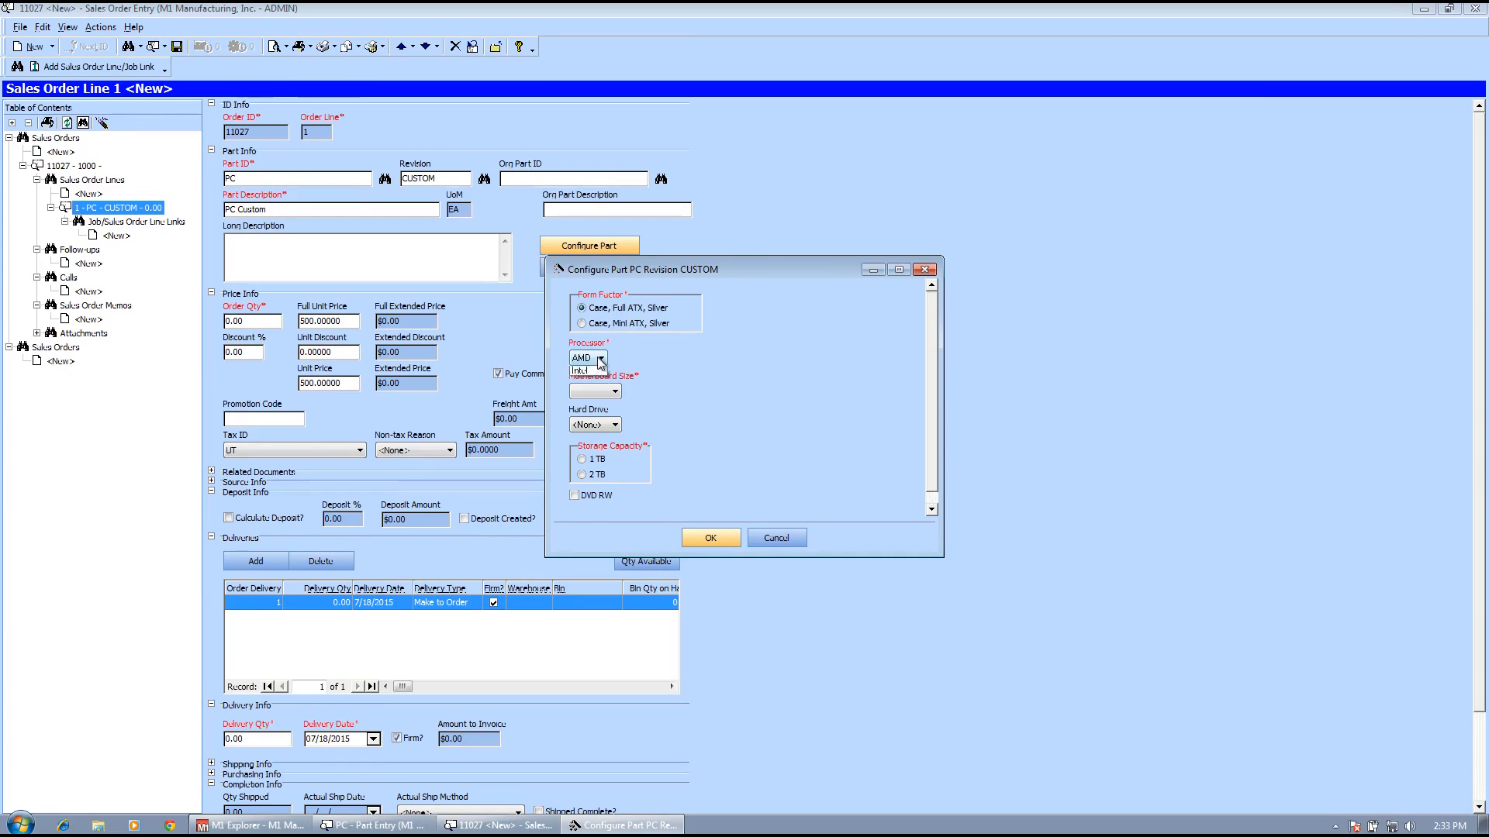
click(648, 367)
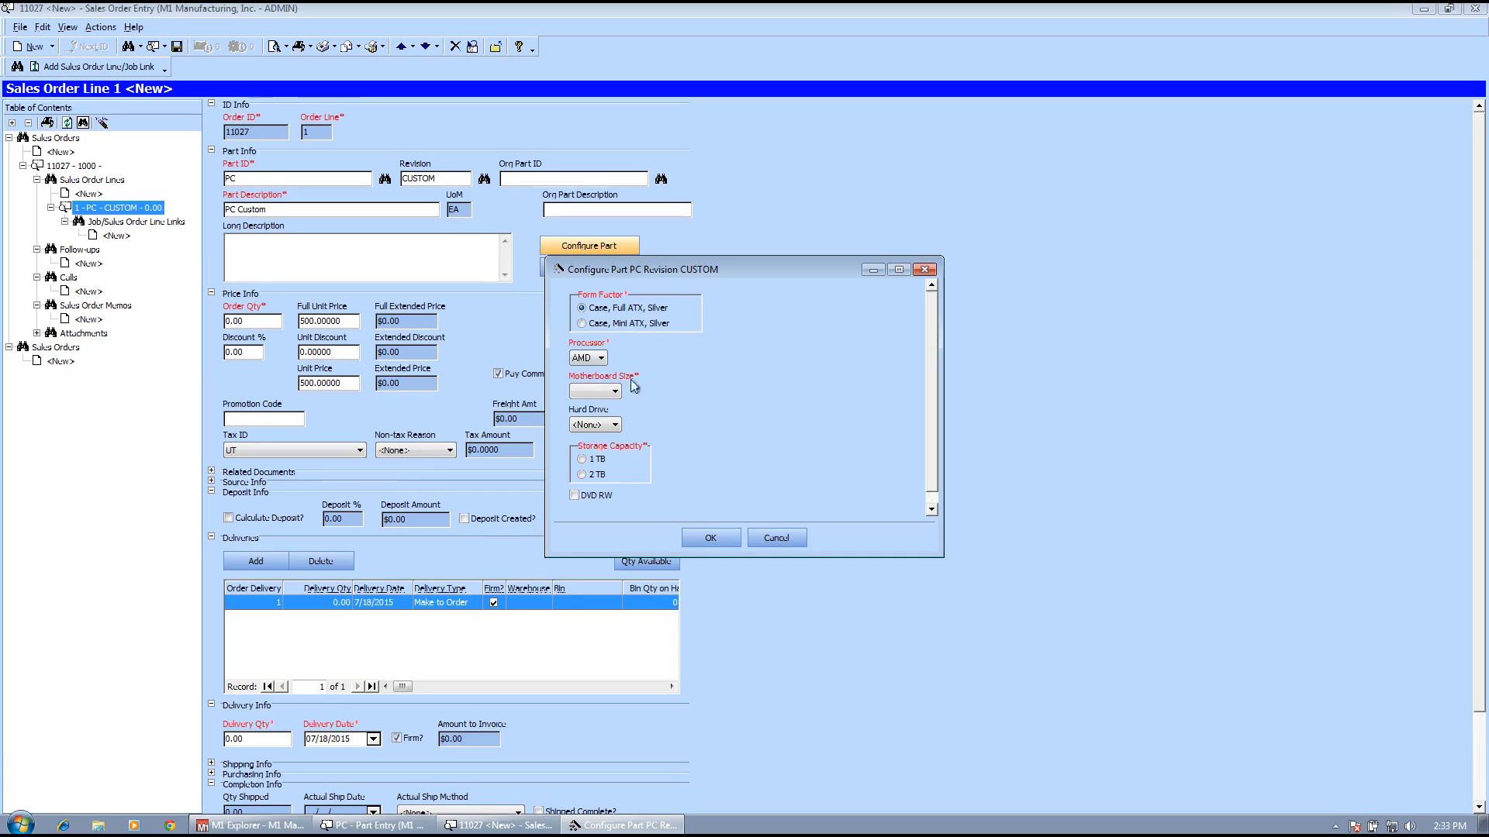
click(611, 391)
click(593, 416)
click(613, 426)
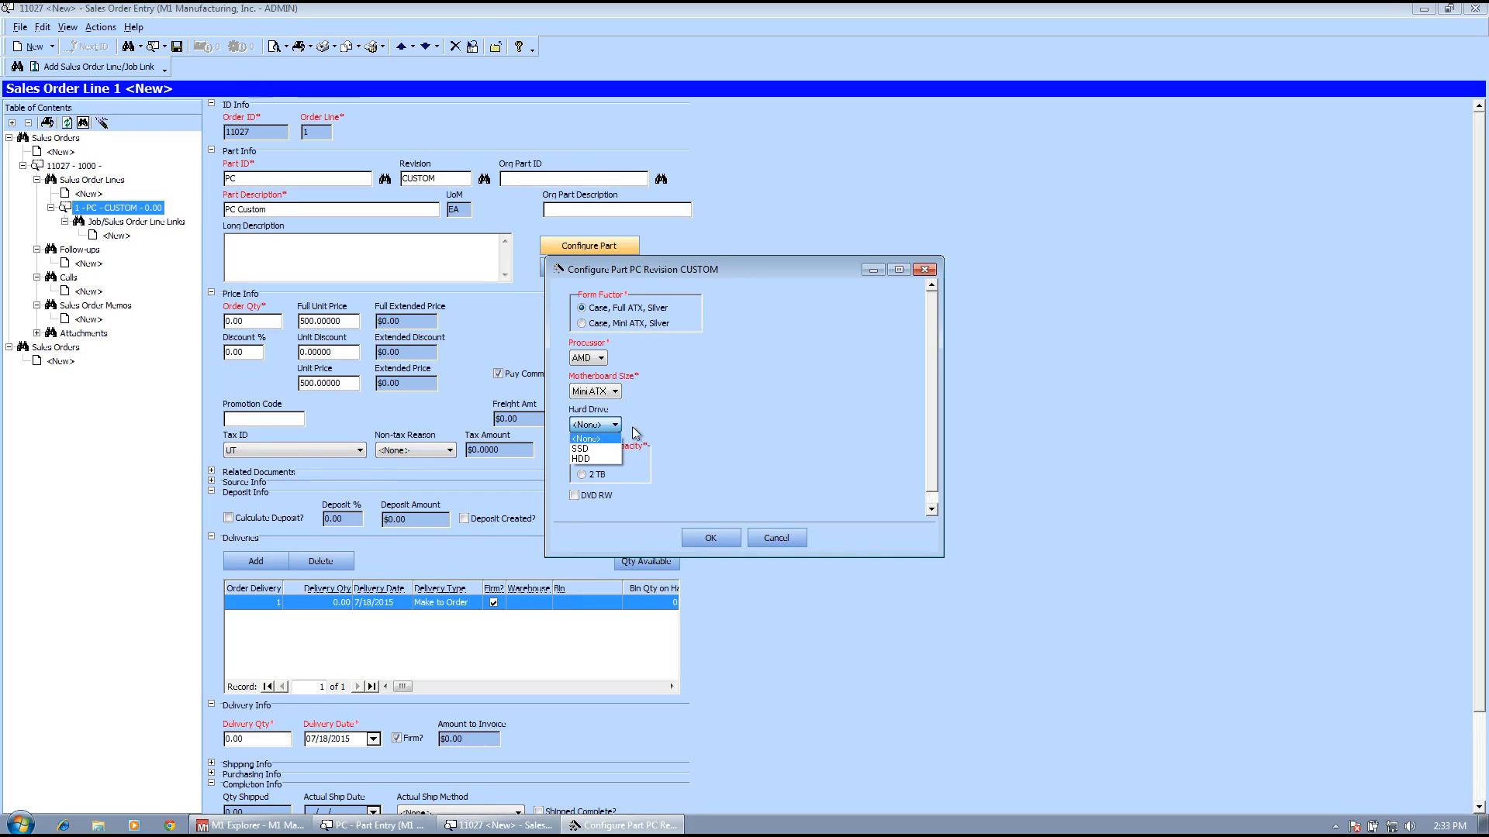
click(603, 449)
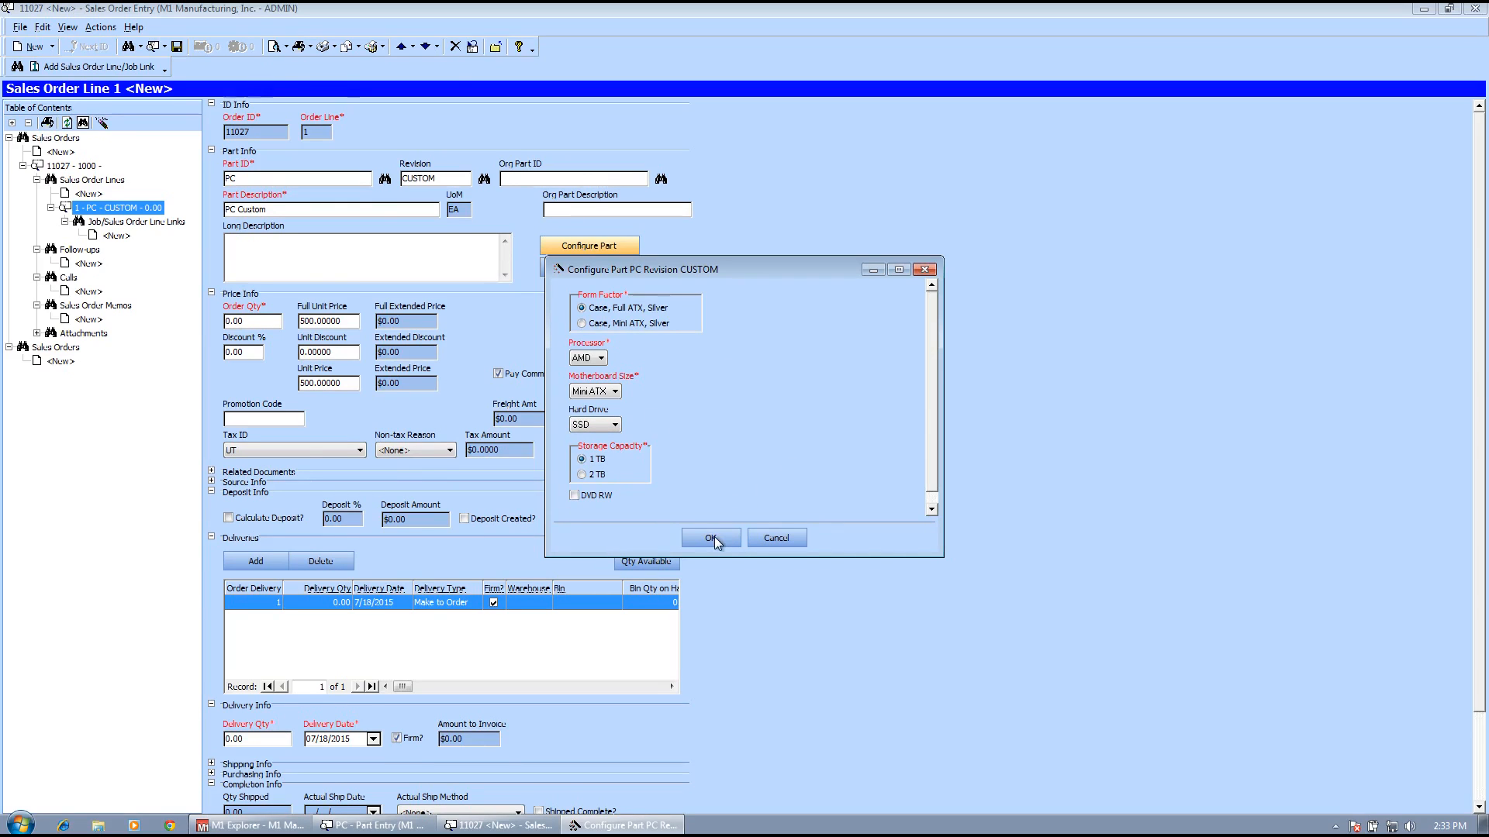
key(Return)
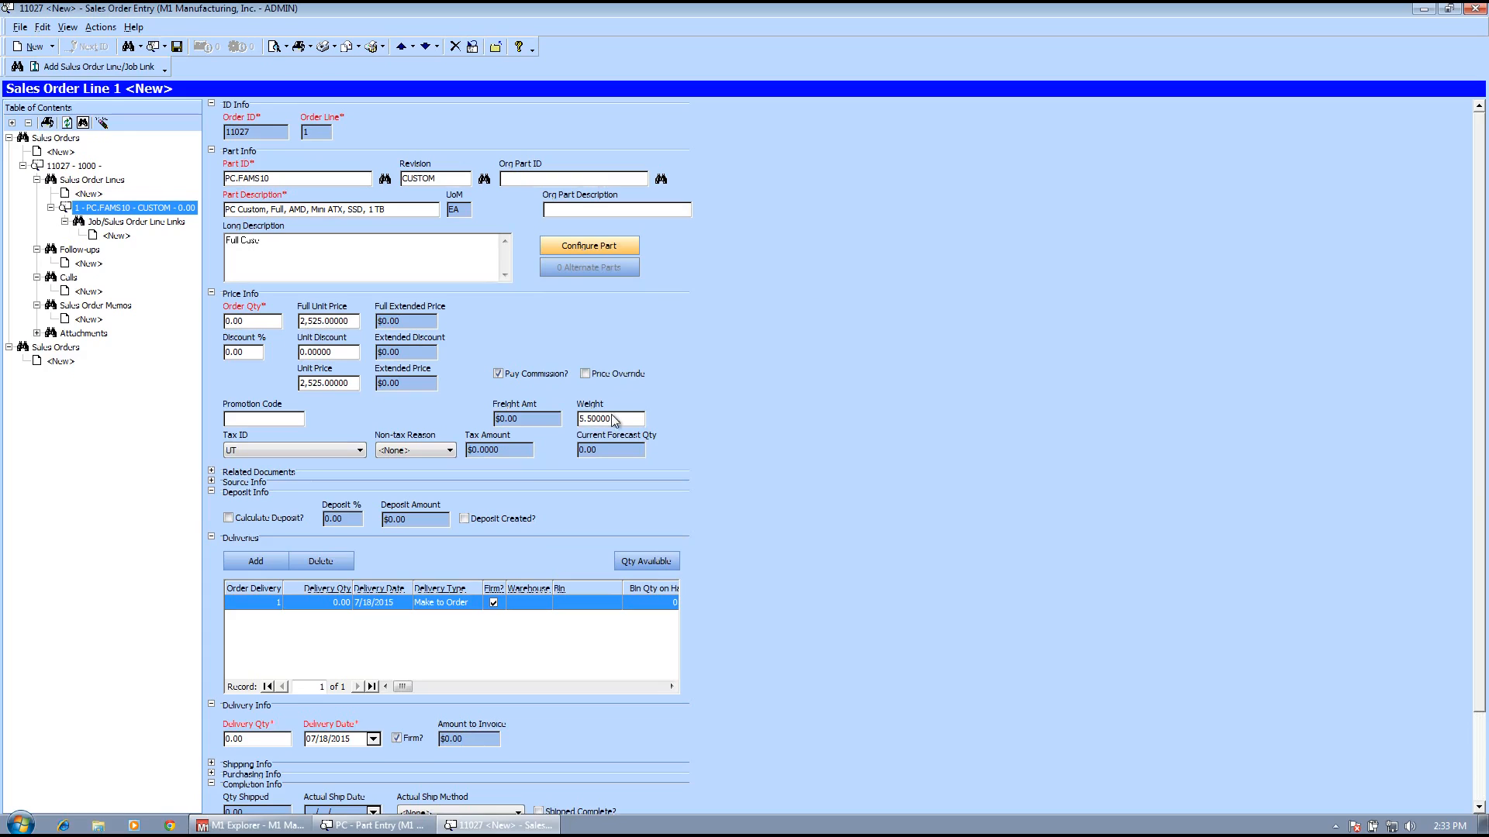
Set the order quantity of the configured PC line to 1.
click(254, 323)
text(1)
key(Tab)
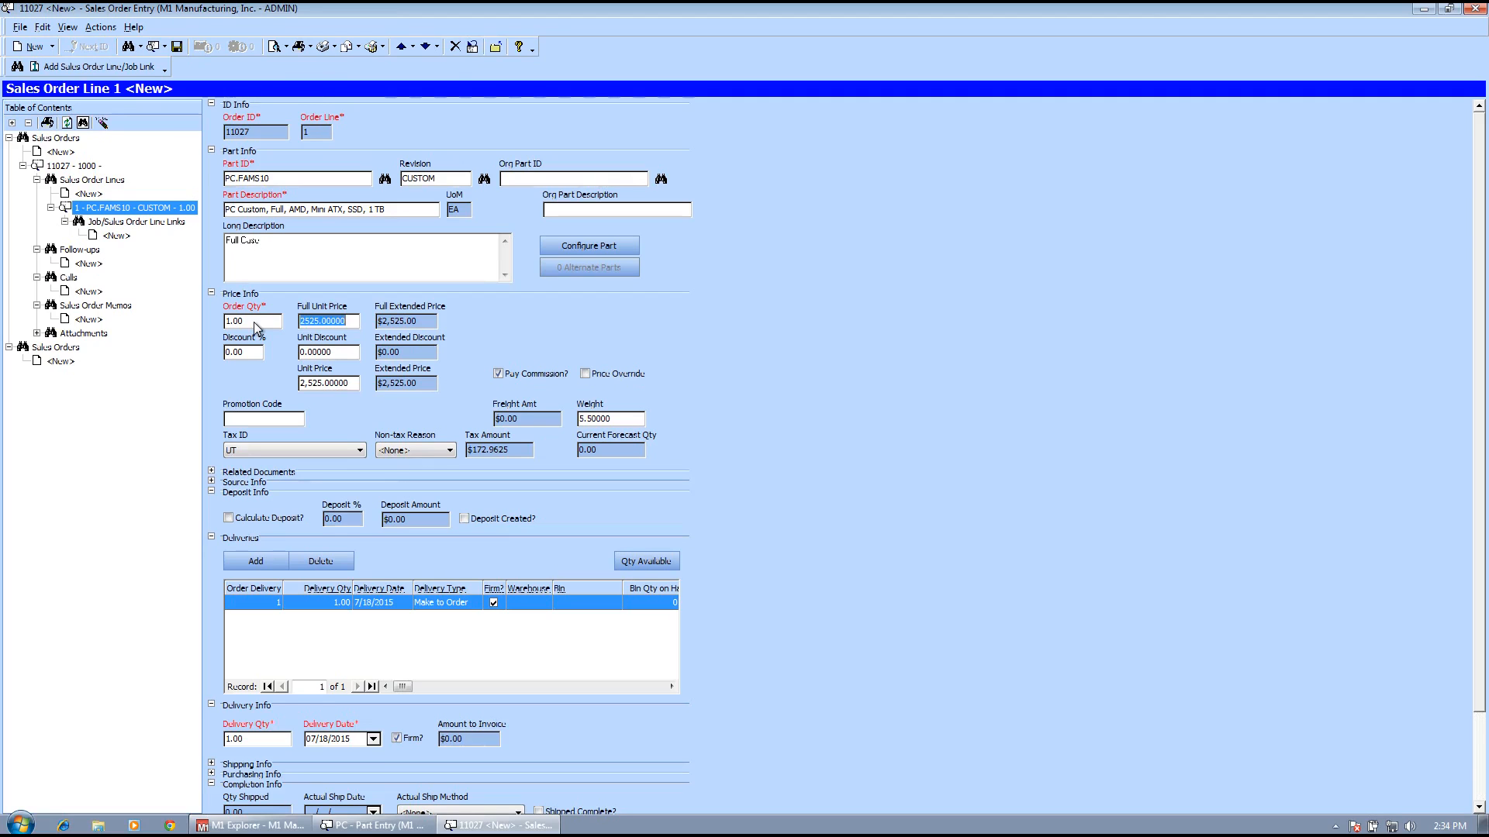
In the part's options, set the list sequence of Processor to 1 and of Form Factor to 2.
click(374, 825)
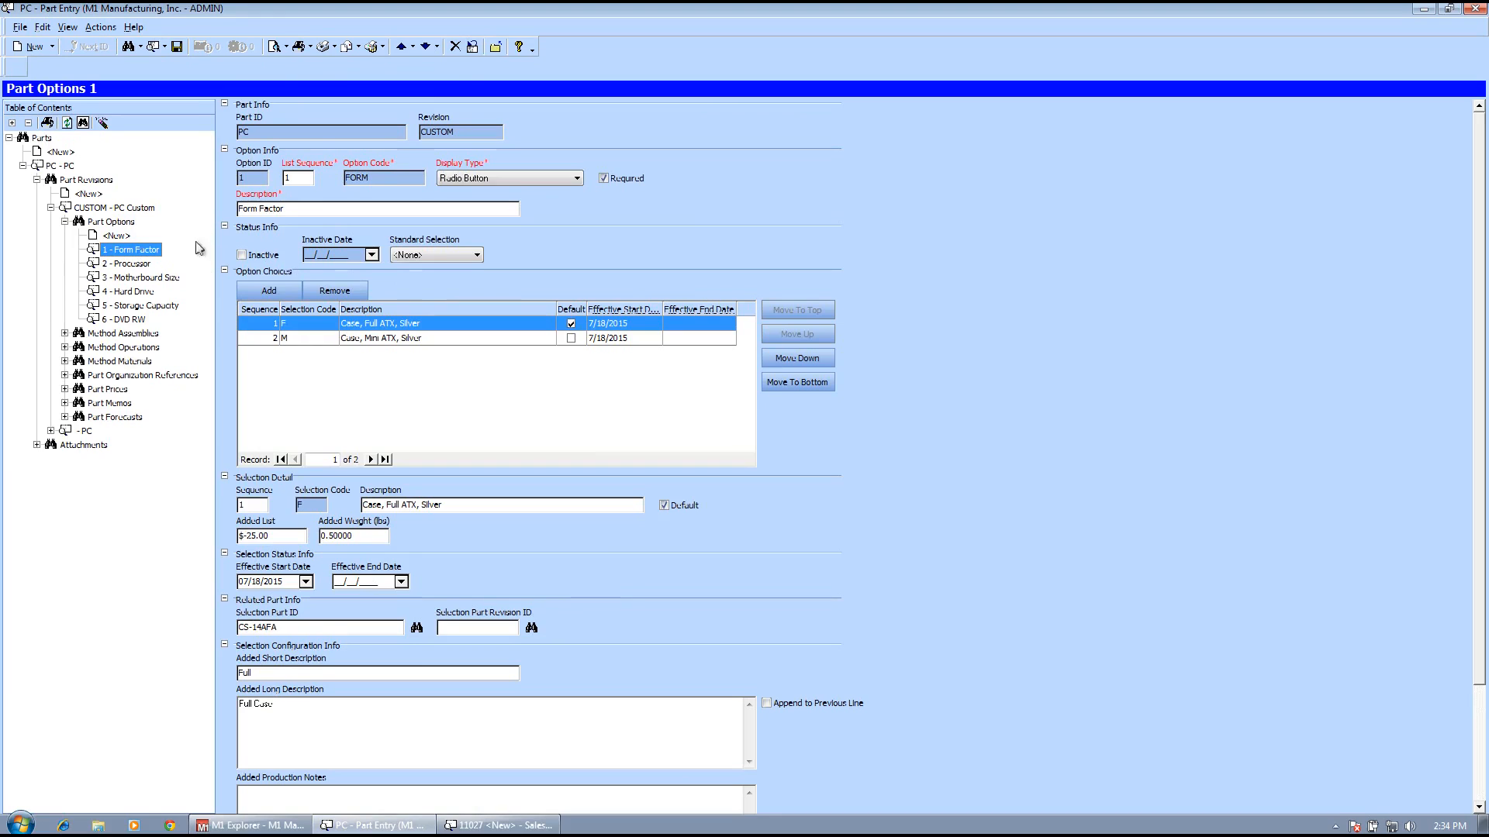
click(145, 265)
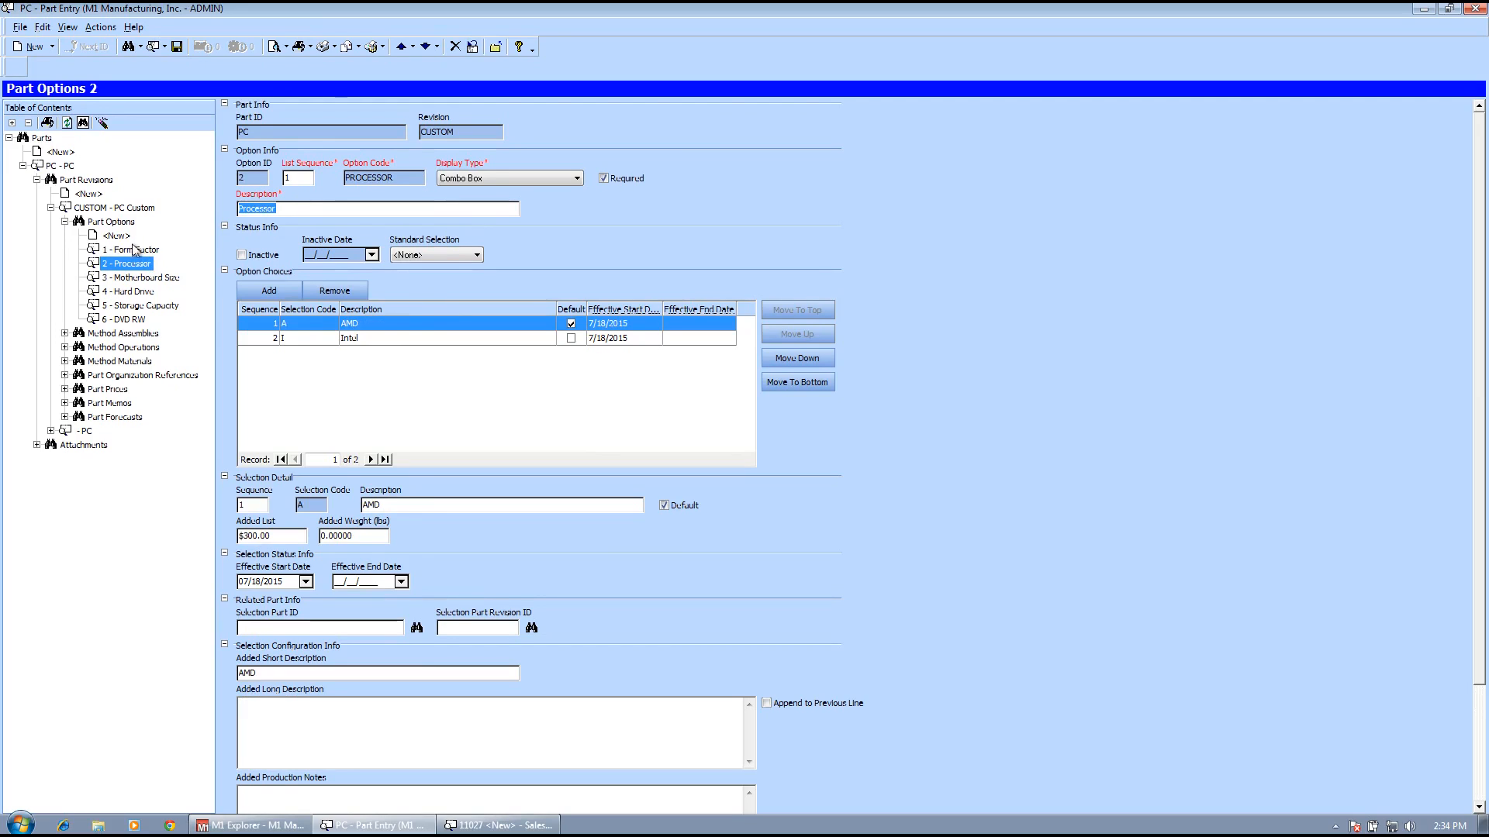
click(138, 251)
click(299, 178)
Reopen the part configurator from the sales order line, examine the order of the options, and cancel it.
click(527, 827)
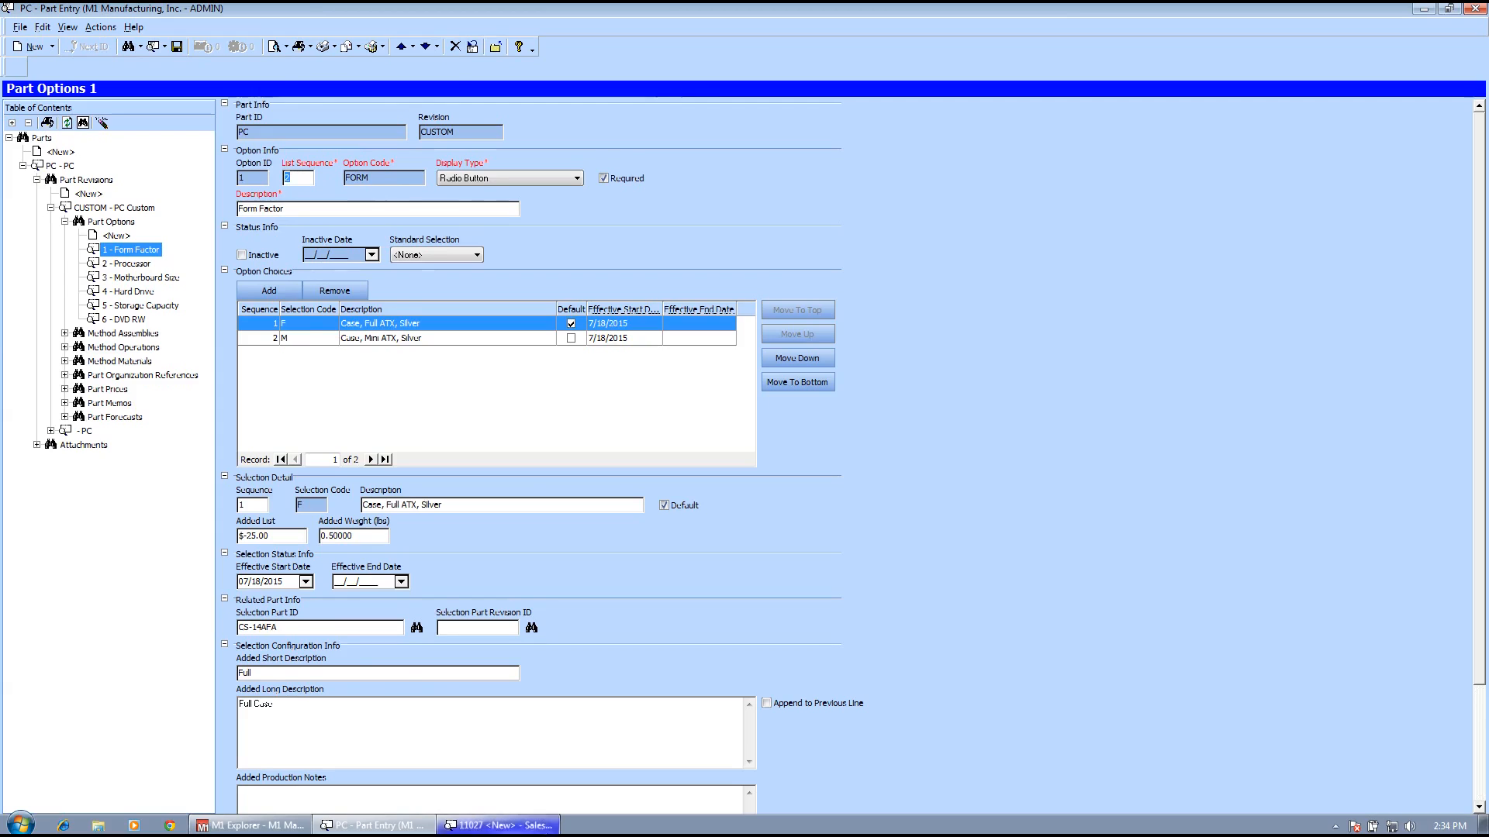
click(602, 246)
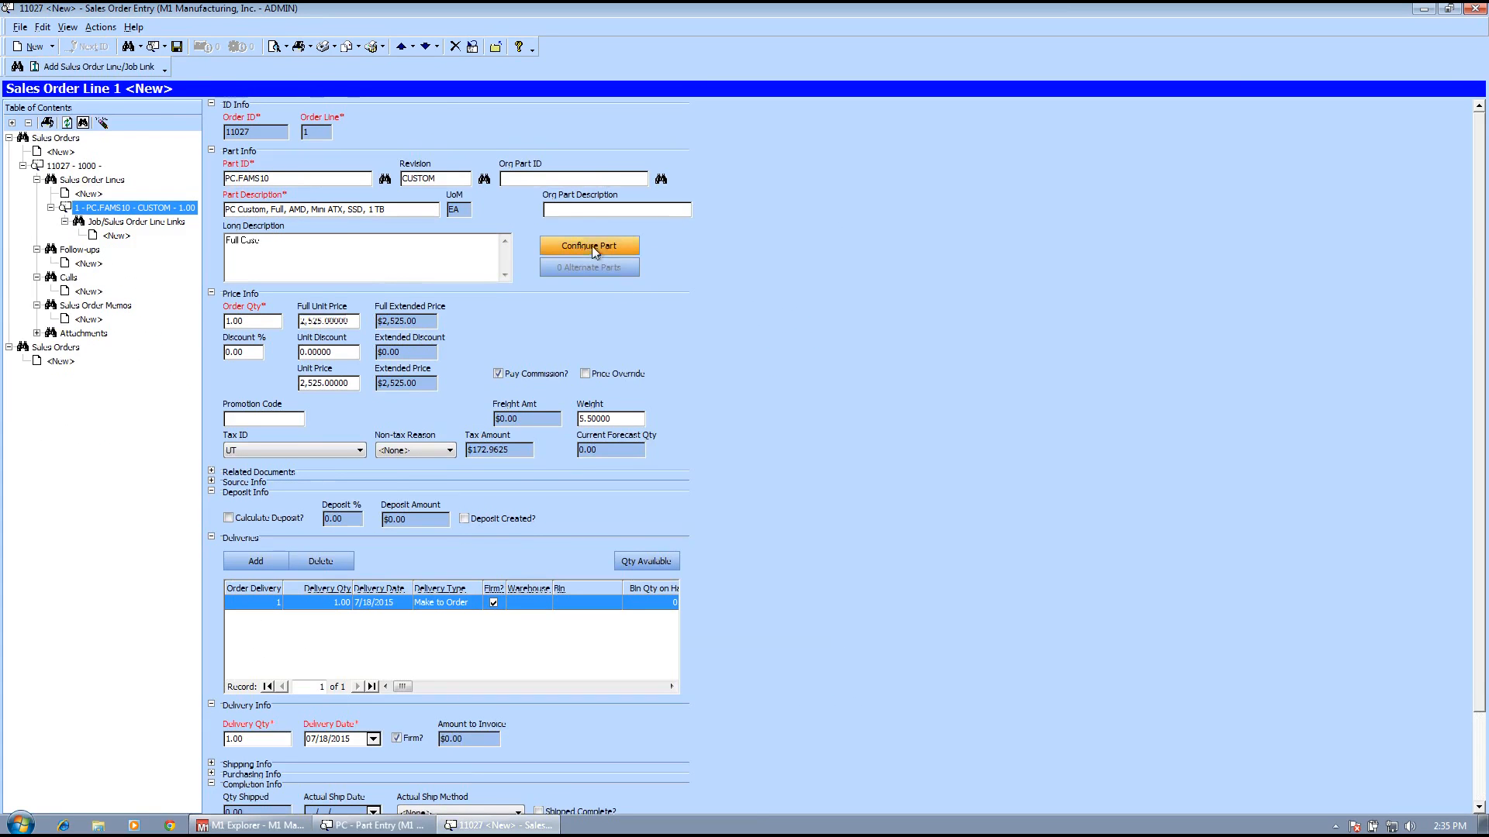
click(705, 543)
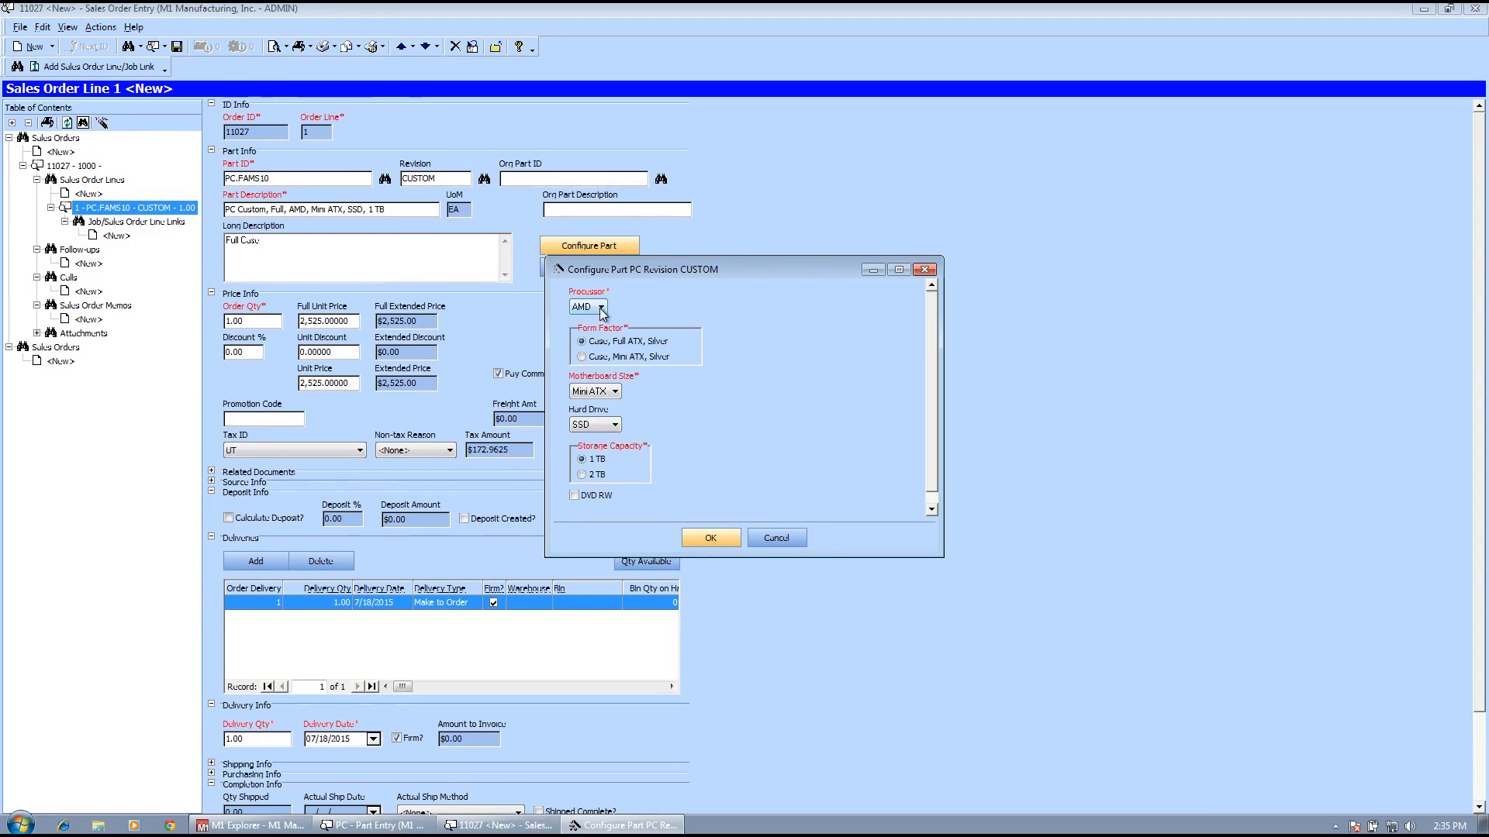
click(778, 537)
Change the Processor option's display type to Radio Button in the part record and save the change.
click(376, 825)
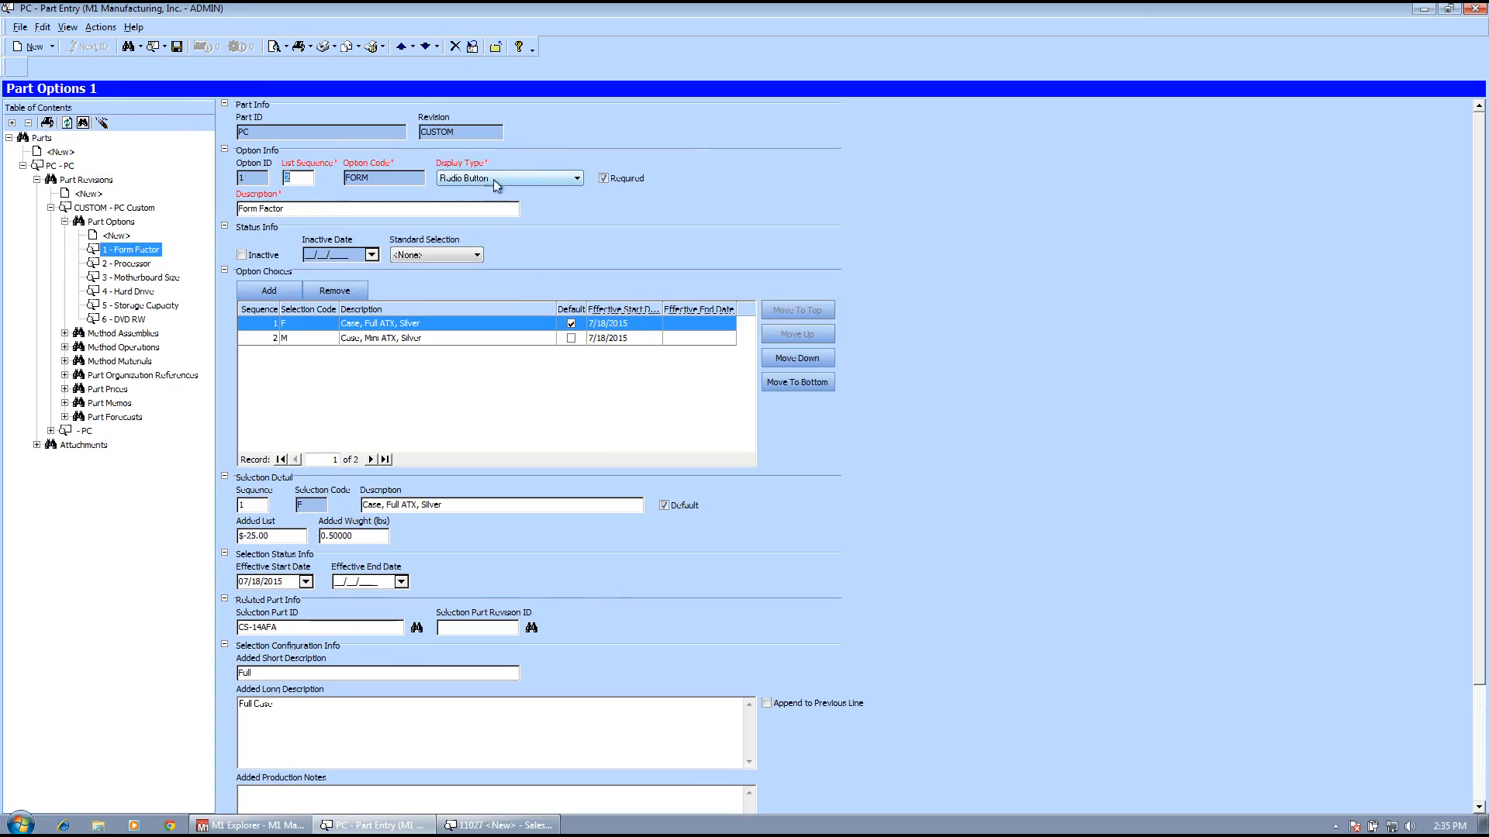
click(128, 263)
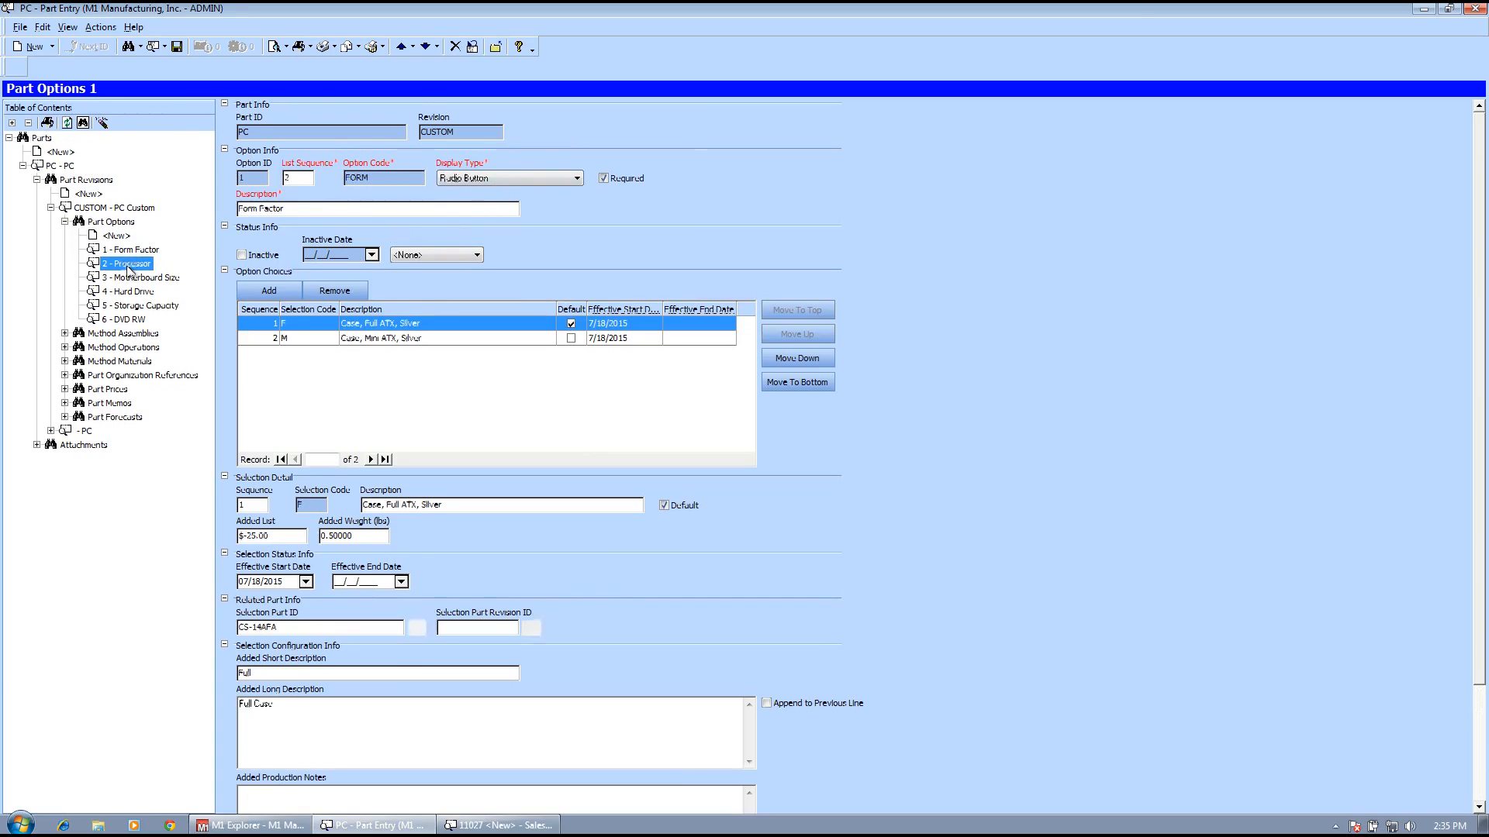
click(575, 180)
click(462, 213)
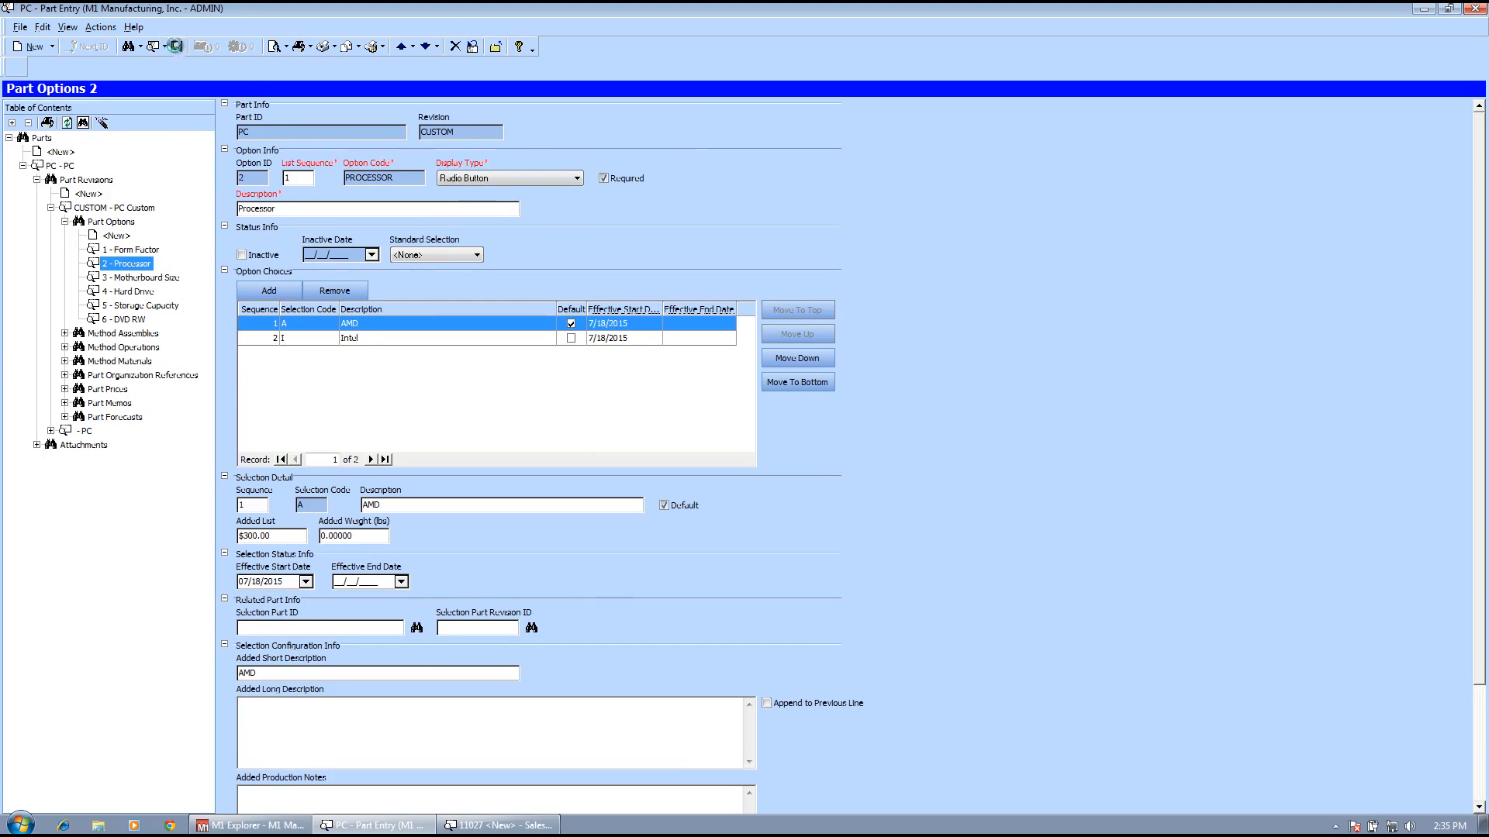
Check how the Processor option and Hard Drive choices are presented in the sales order's part configurator, and cancel it.
click(498, 826)
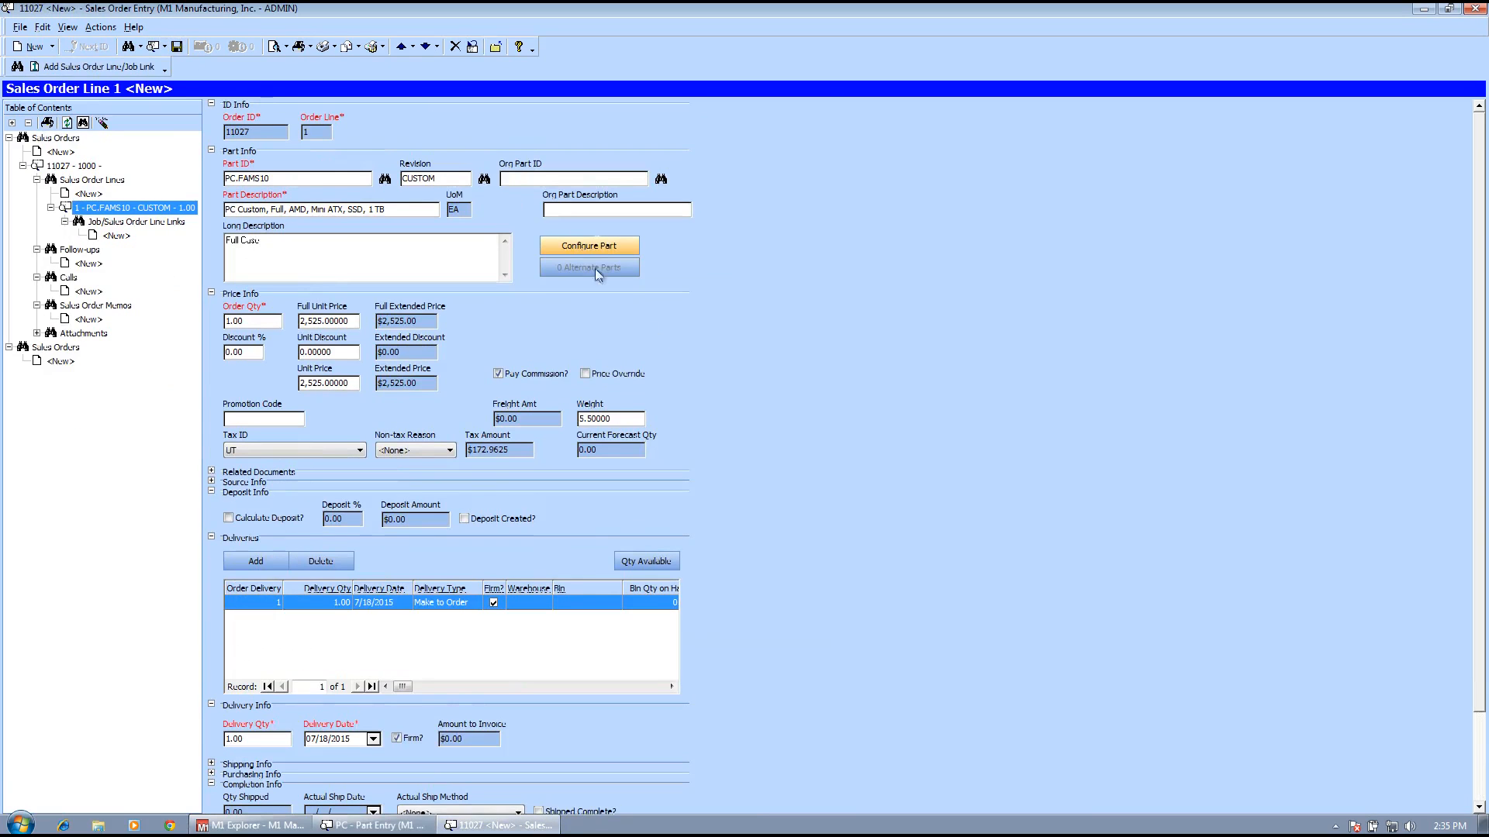
click(598, 252)
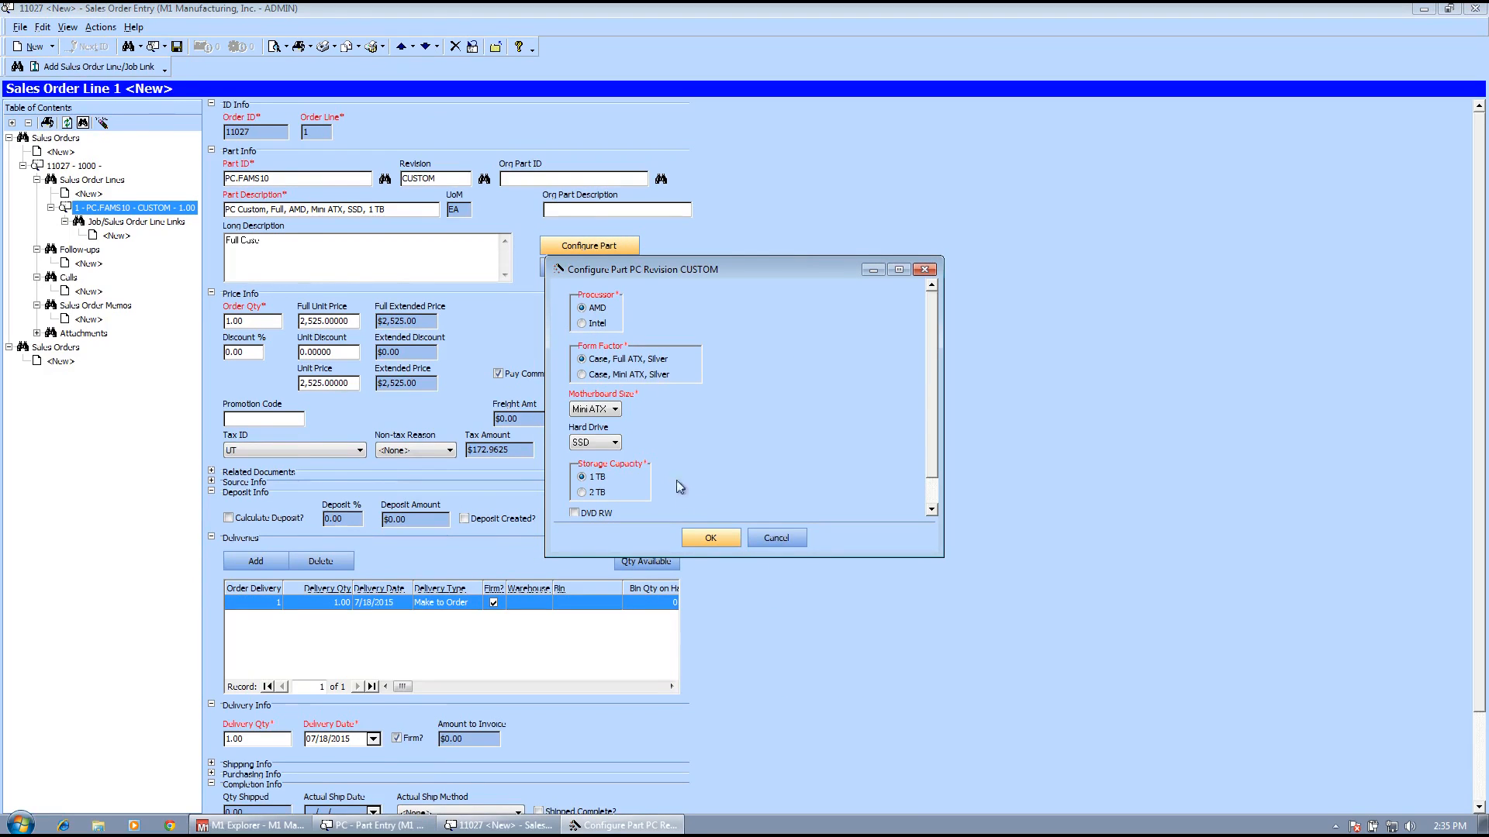
click(616, 444)
click(768, 460)
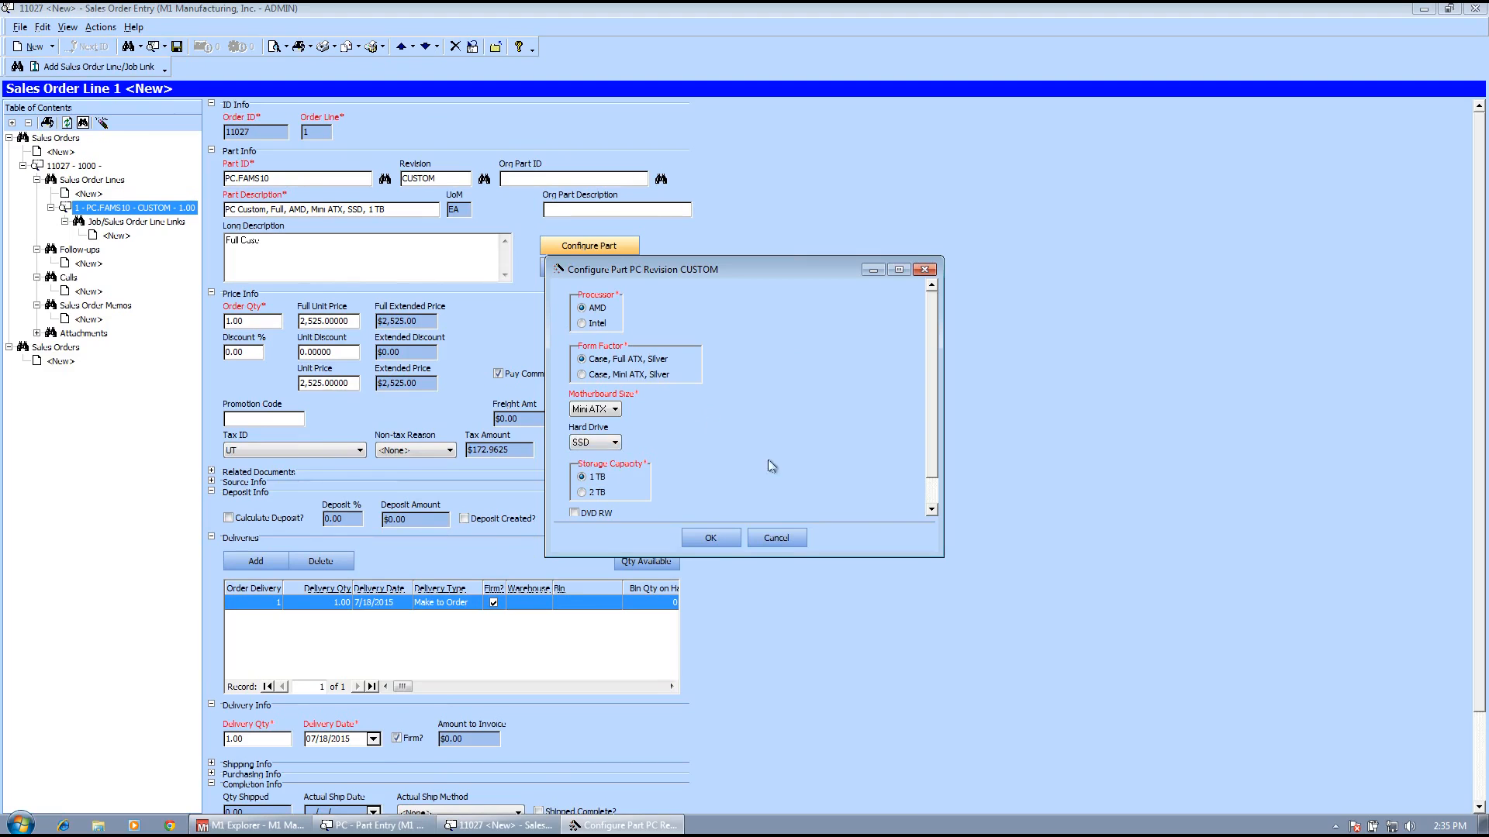
click(776, 538)
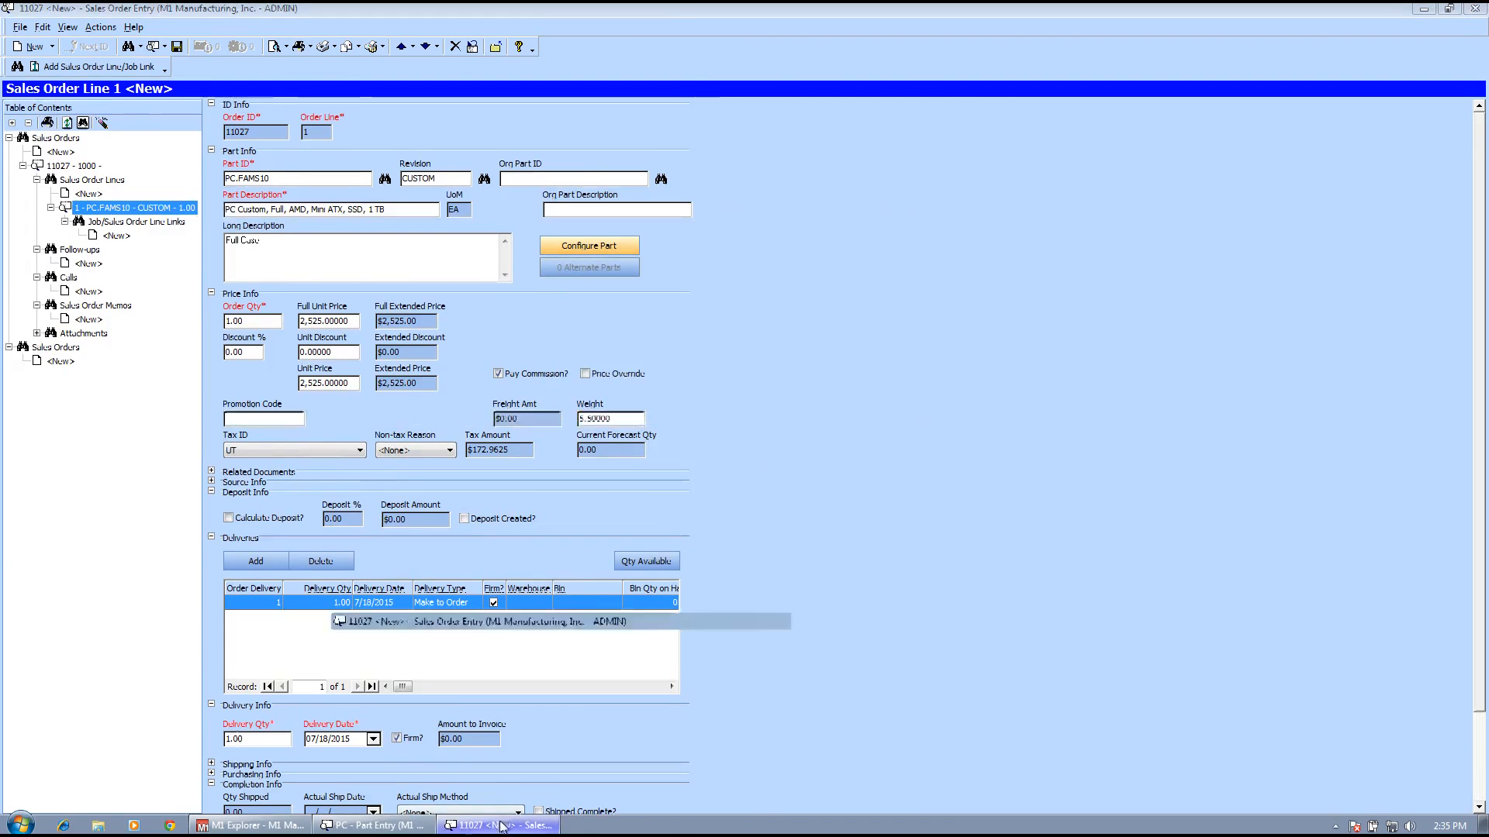
Mark the DVD RW option of the CUSTOM revision as inactive from 07/18/2015 and save it.
click(412, 825)
click(413, 825)
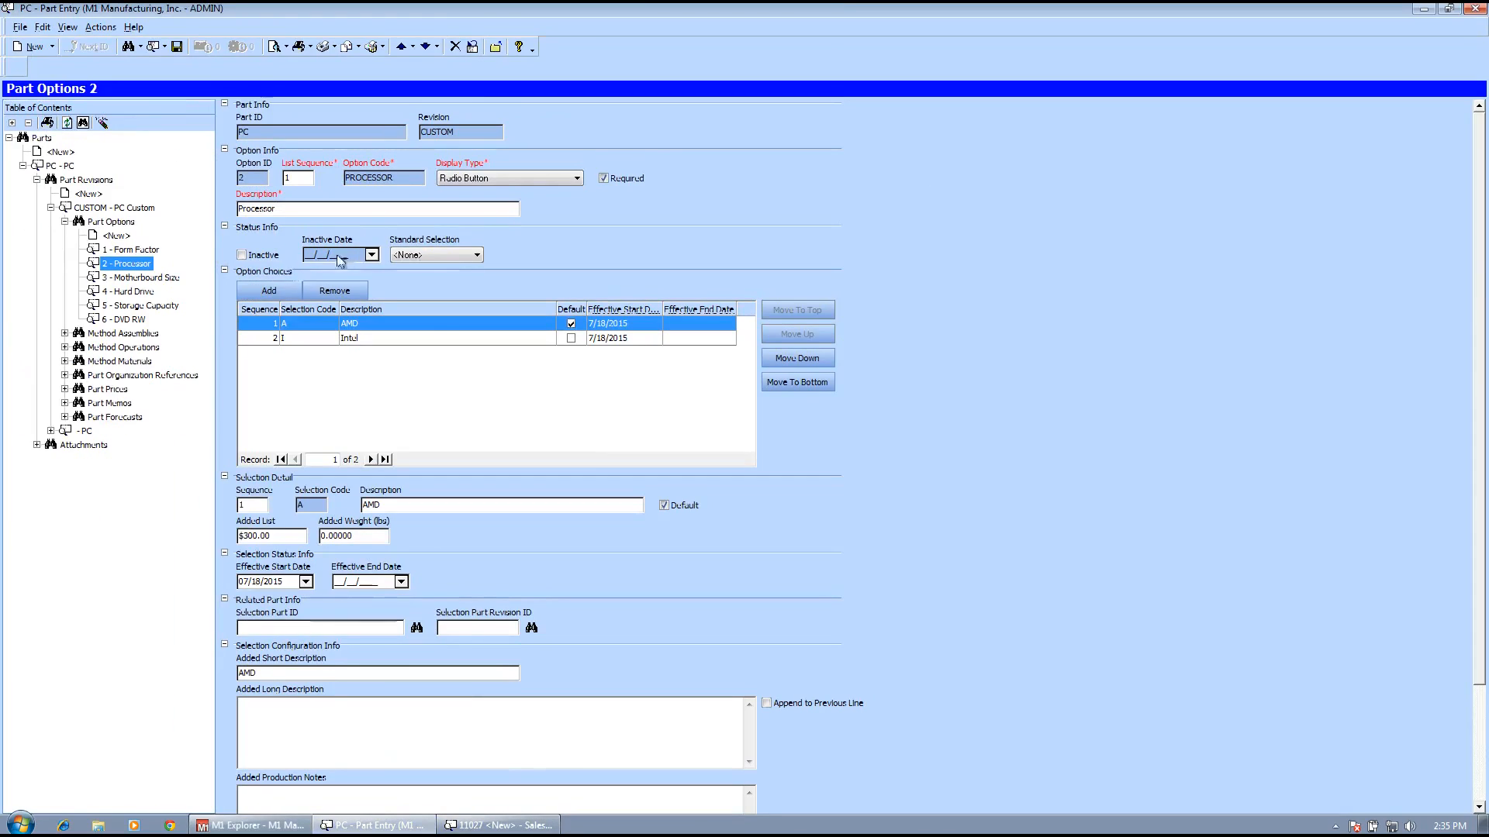
click(130, 319)
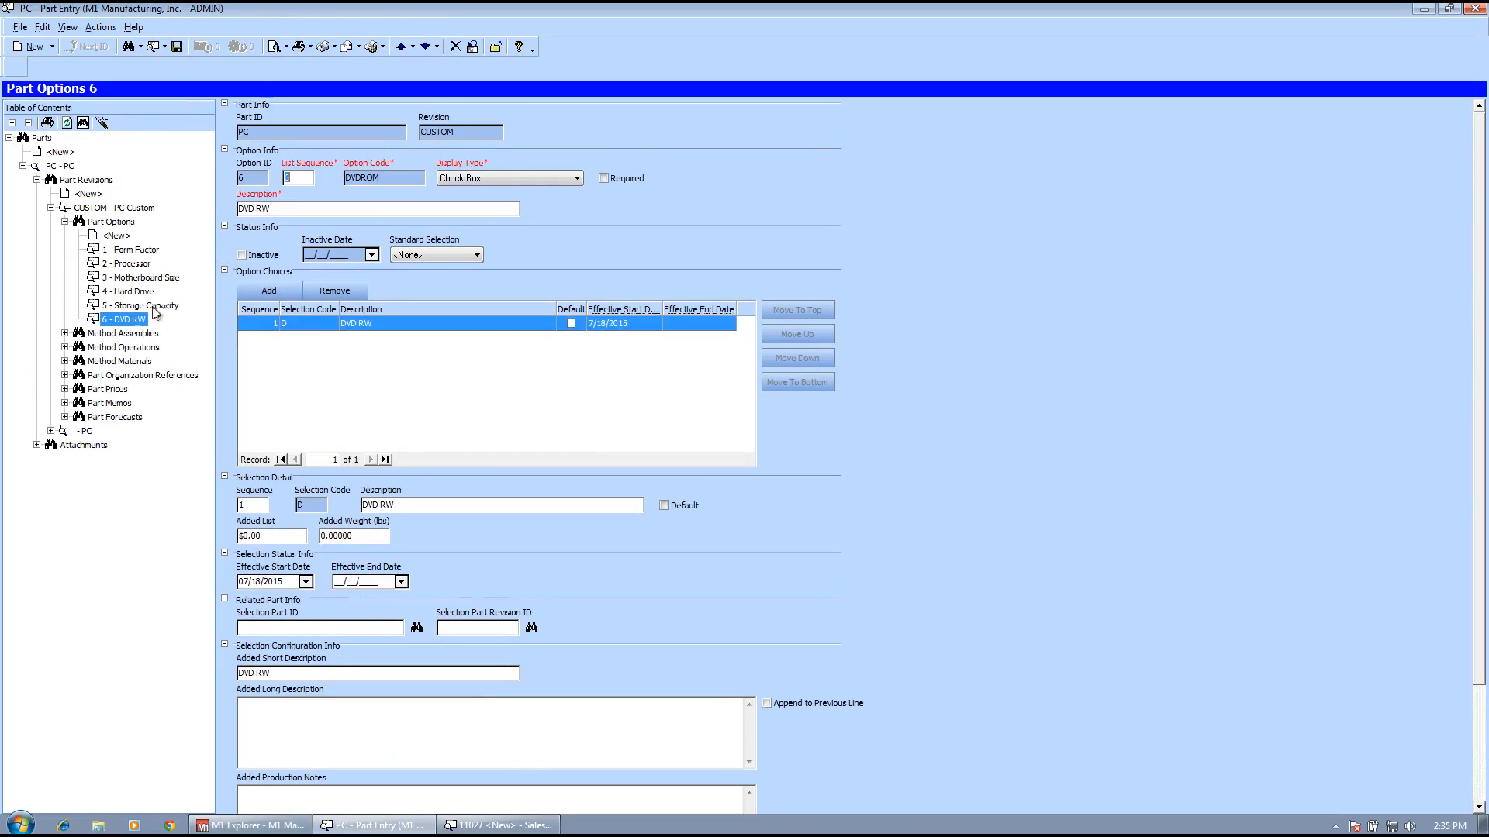
click(242, 255)
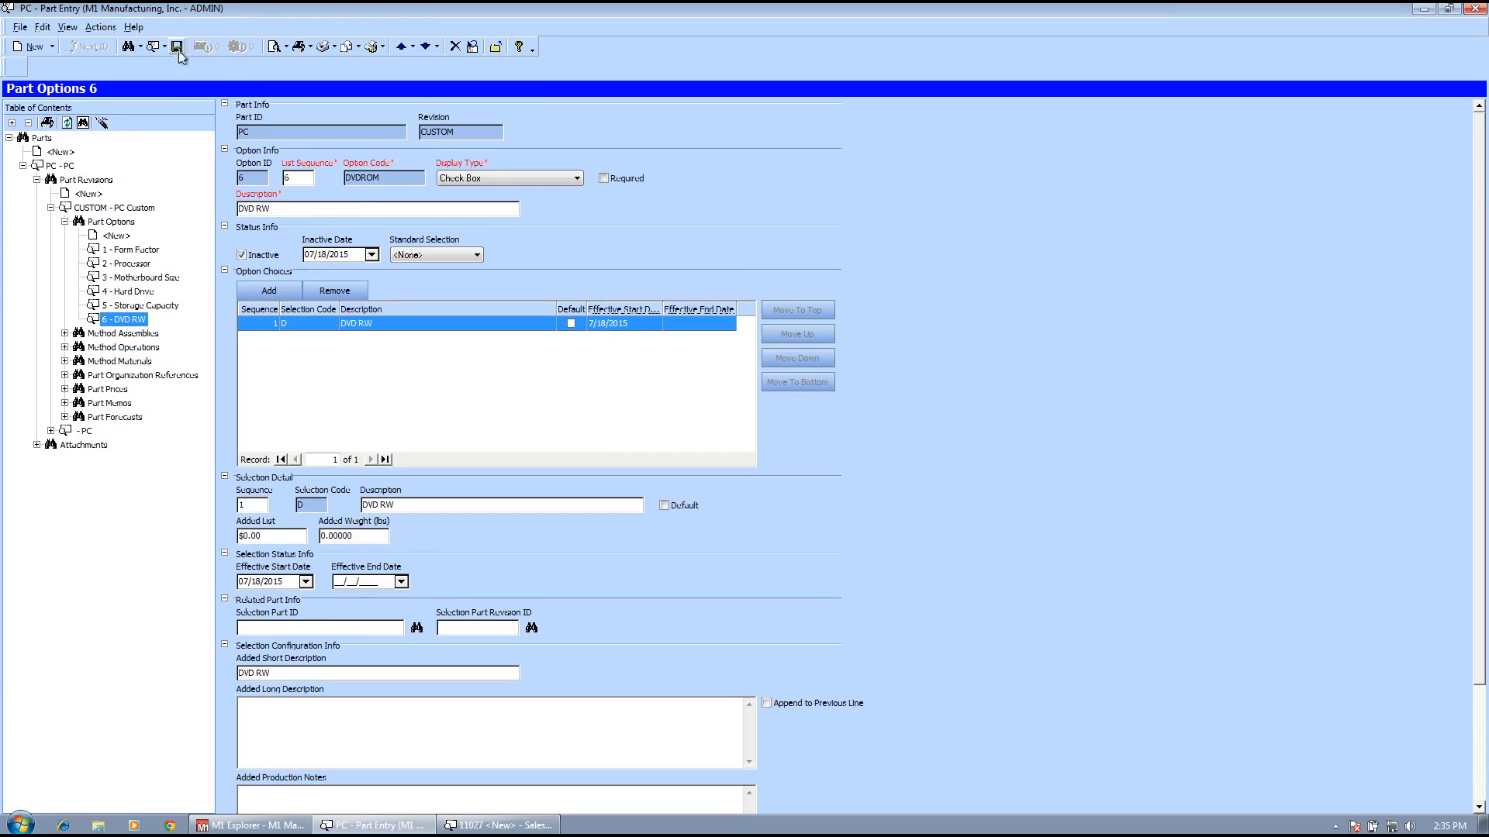
Run the configurator for part PC from the sales order line to check which options are offered, and cancel it.
click(476, 826)
click(613, 248)
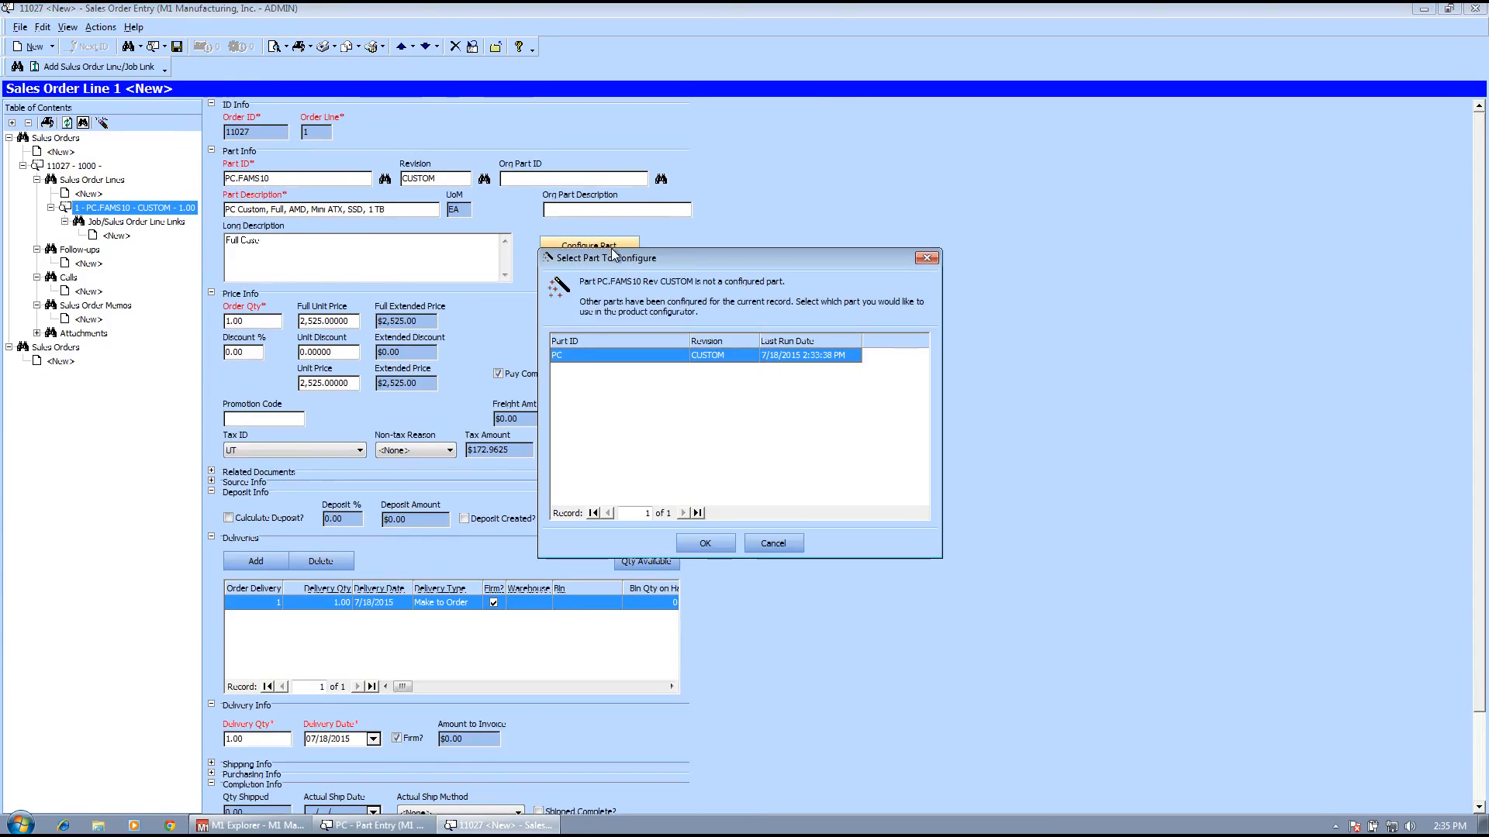
click(693, 545)
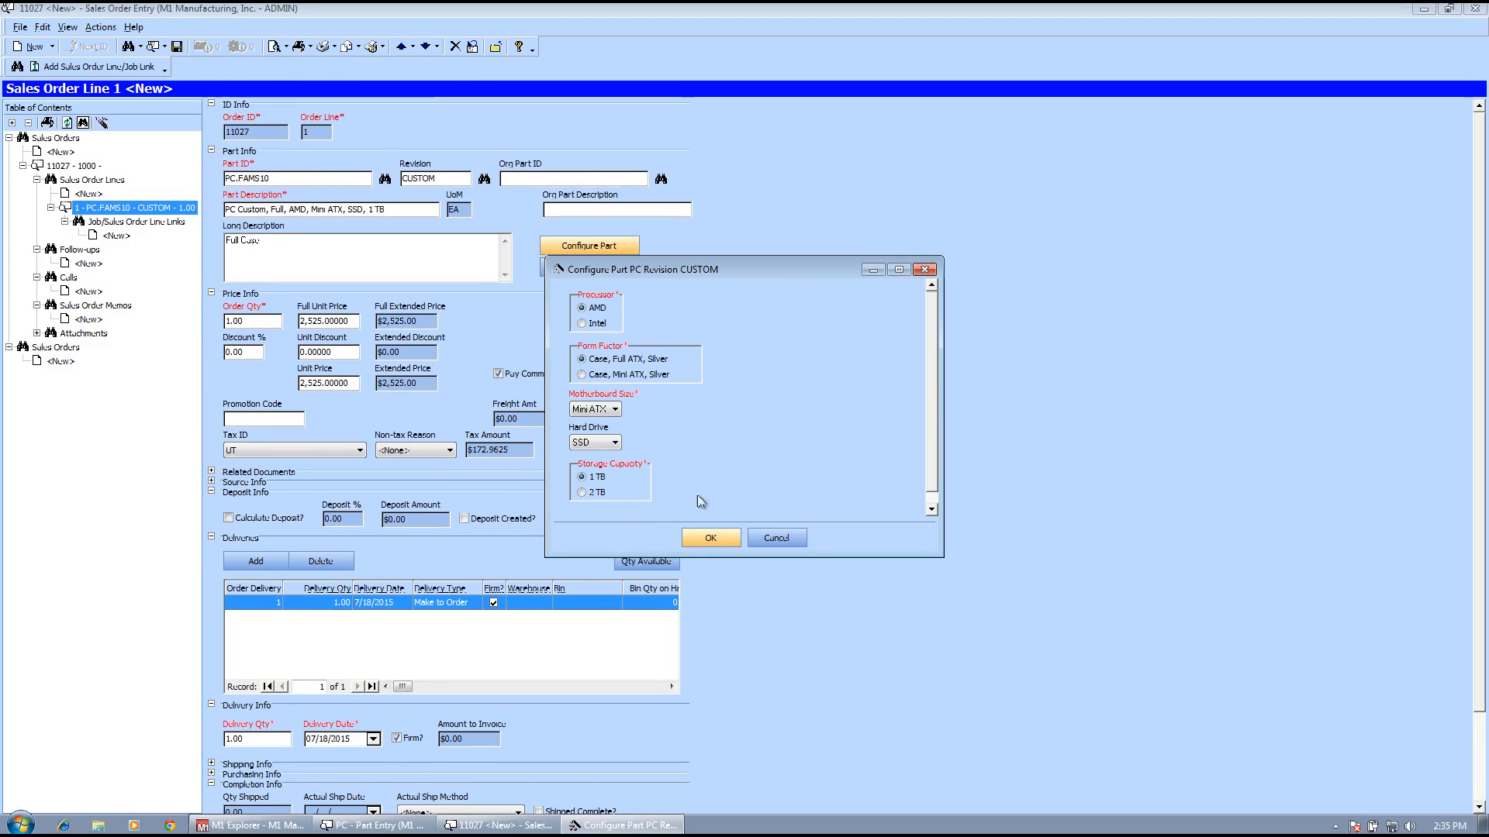
click(793, 538)
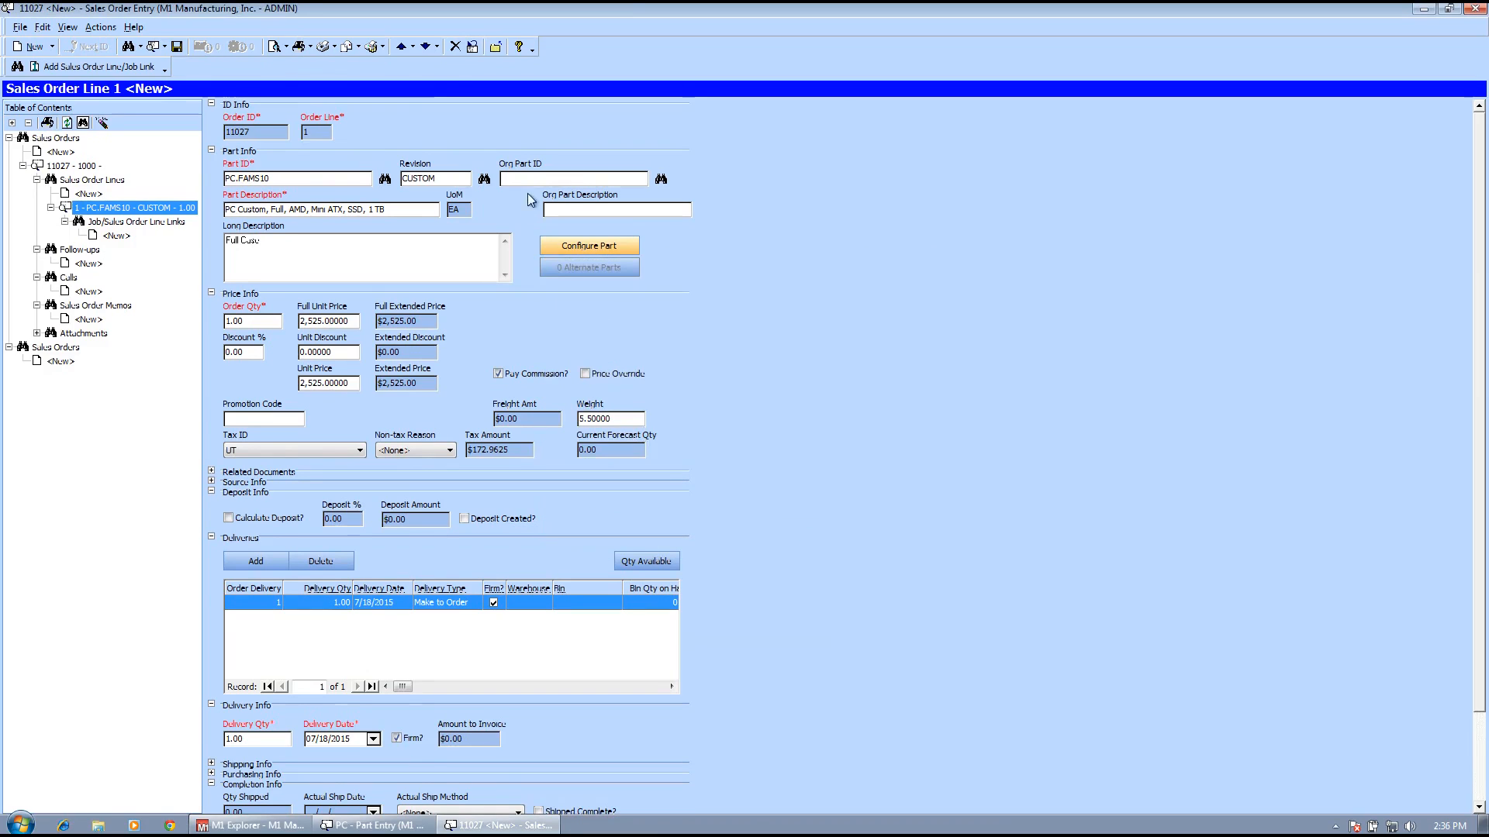
Look through the parts list in Part Entry for the base part PC and the configured part PC.FAMS10.
click(415, 825)
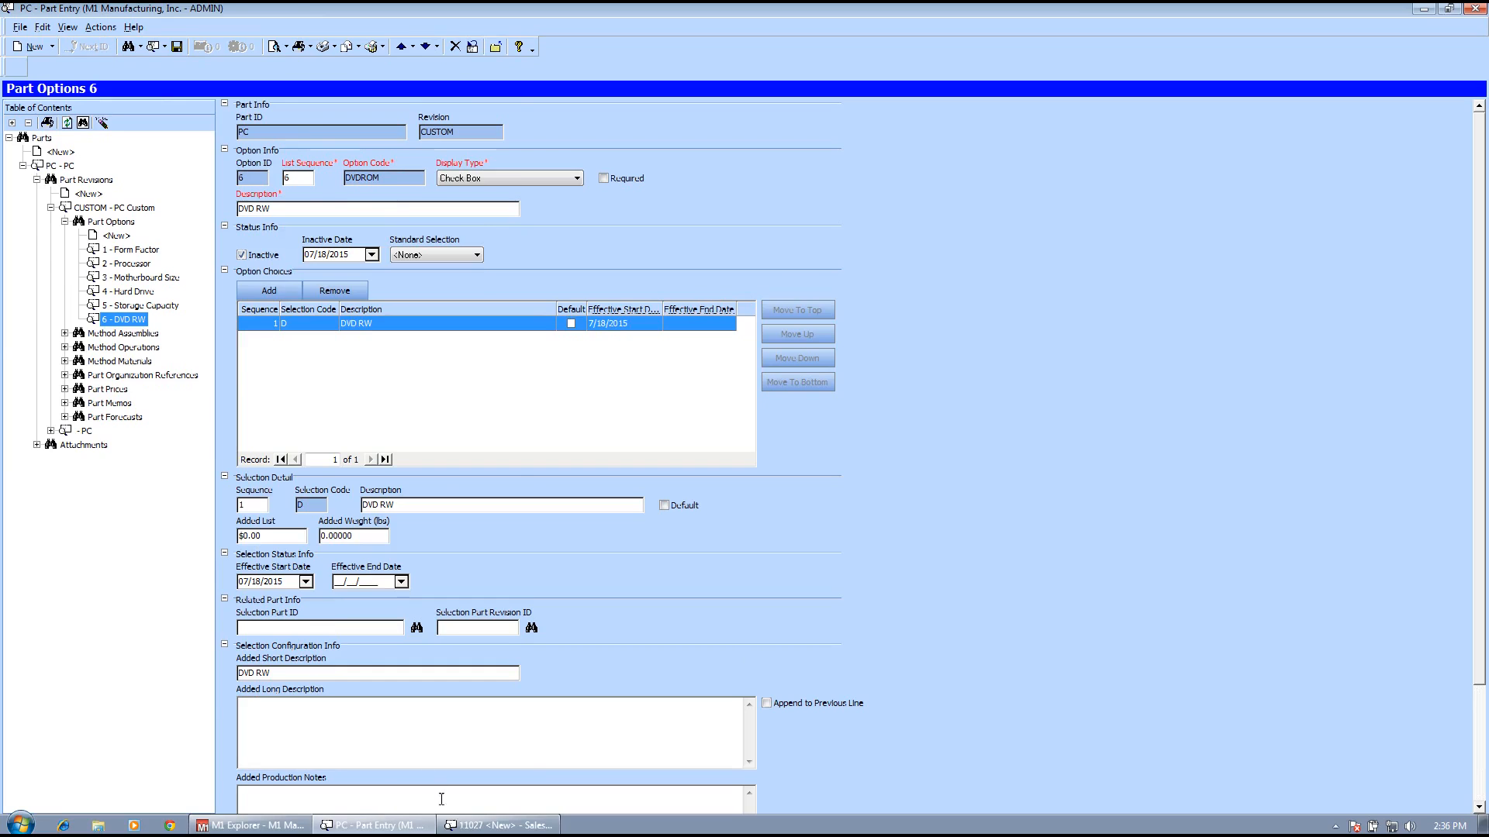
click(473, 826)
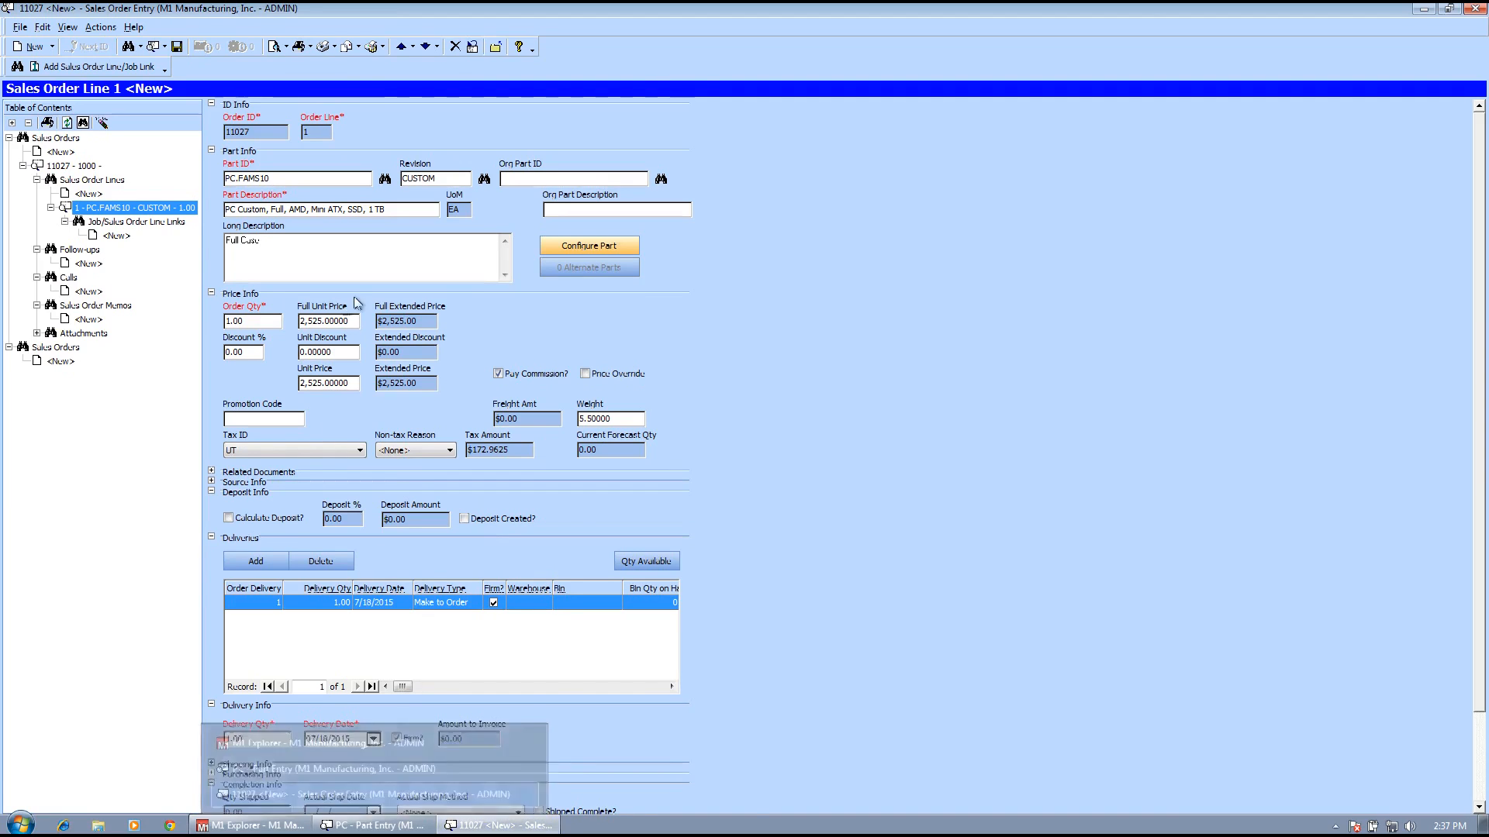
click(39, 137)
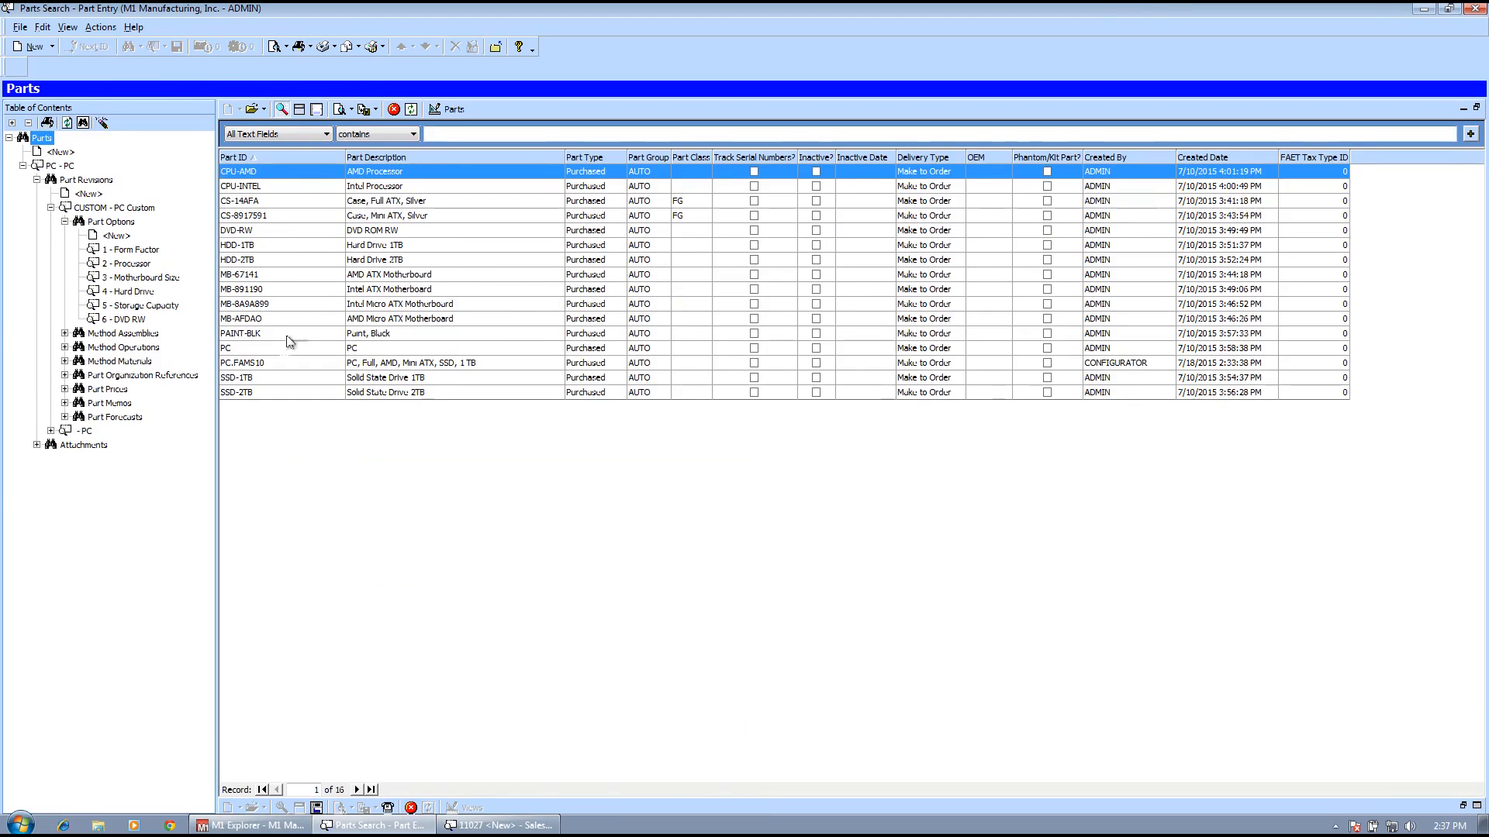
click(254, 348)
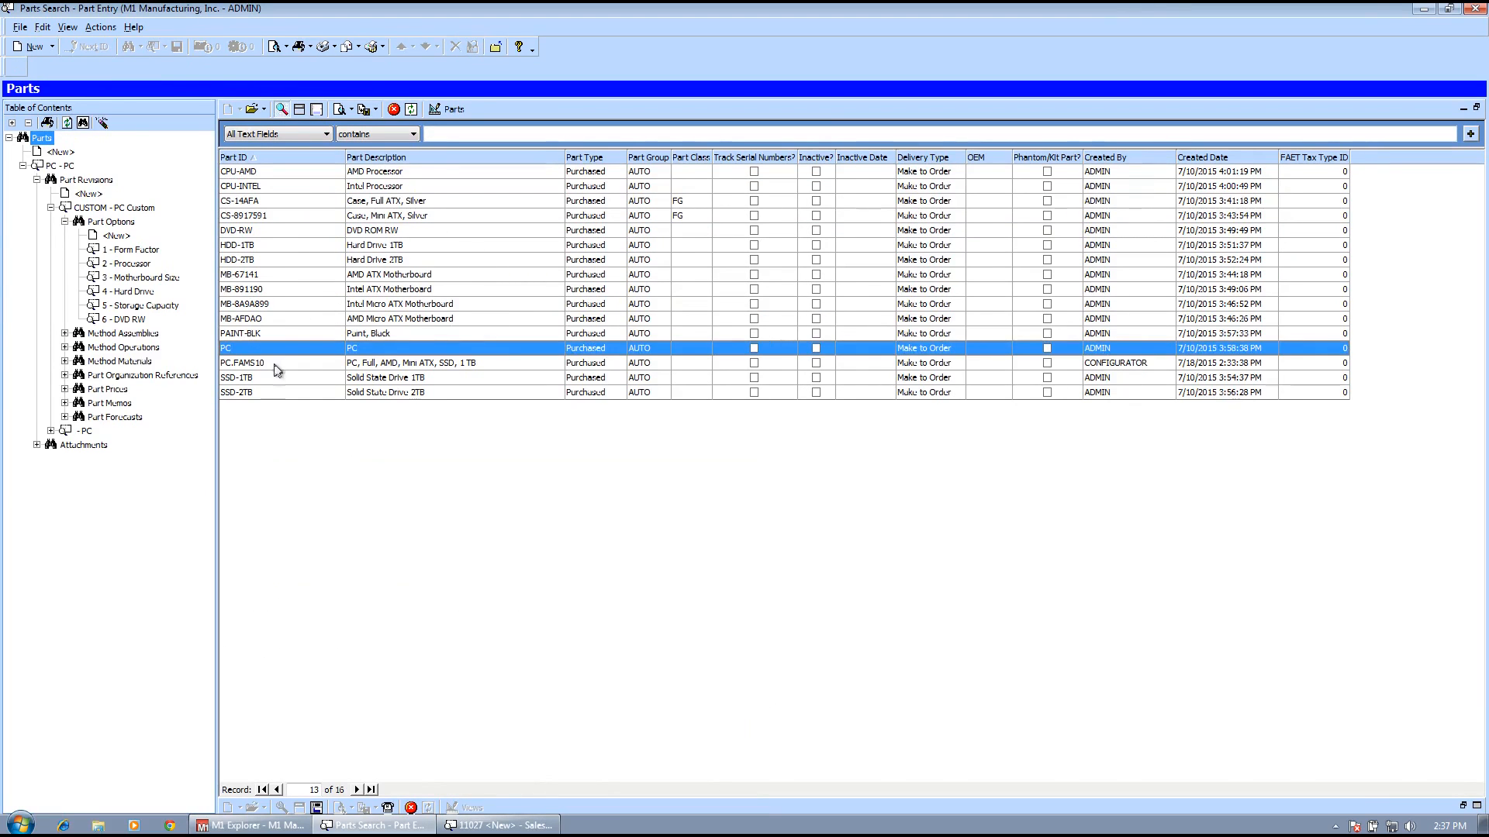
click(273, 364)
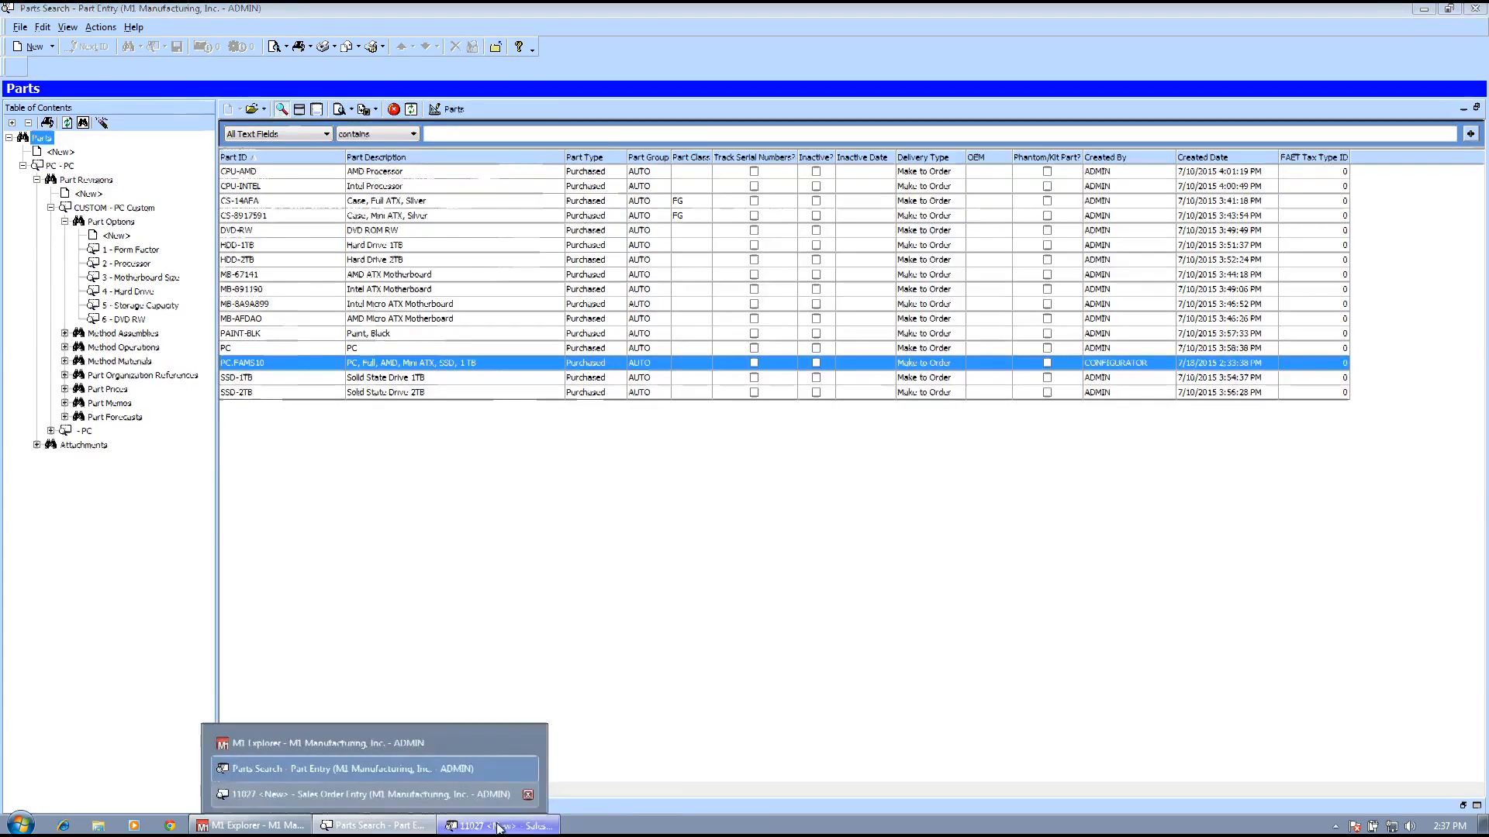
Reconfigure part PC revision CUSTOM from the sales order line, changing the Motherboard Size from Mini ATX to ATX.
click(487, 779)
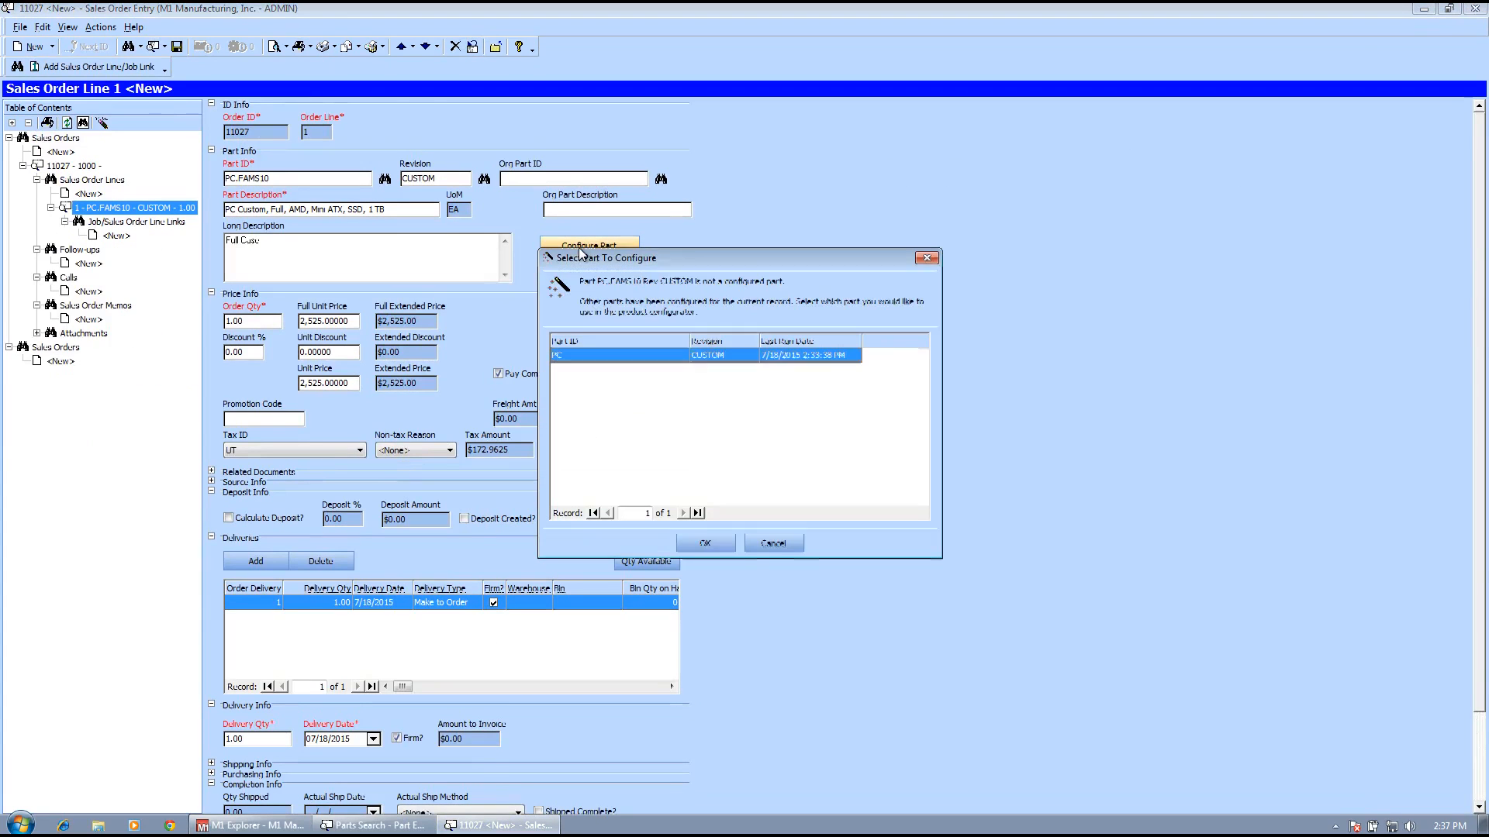
click(702, 543)
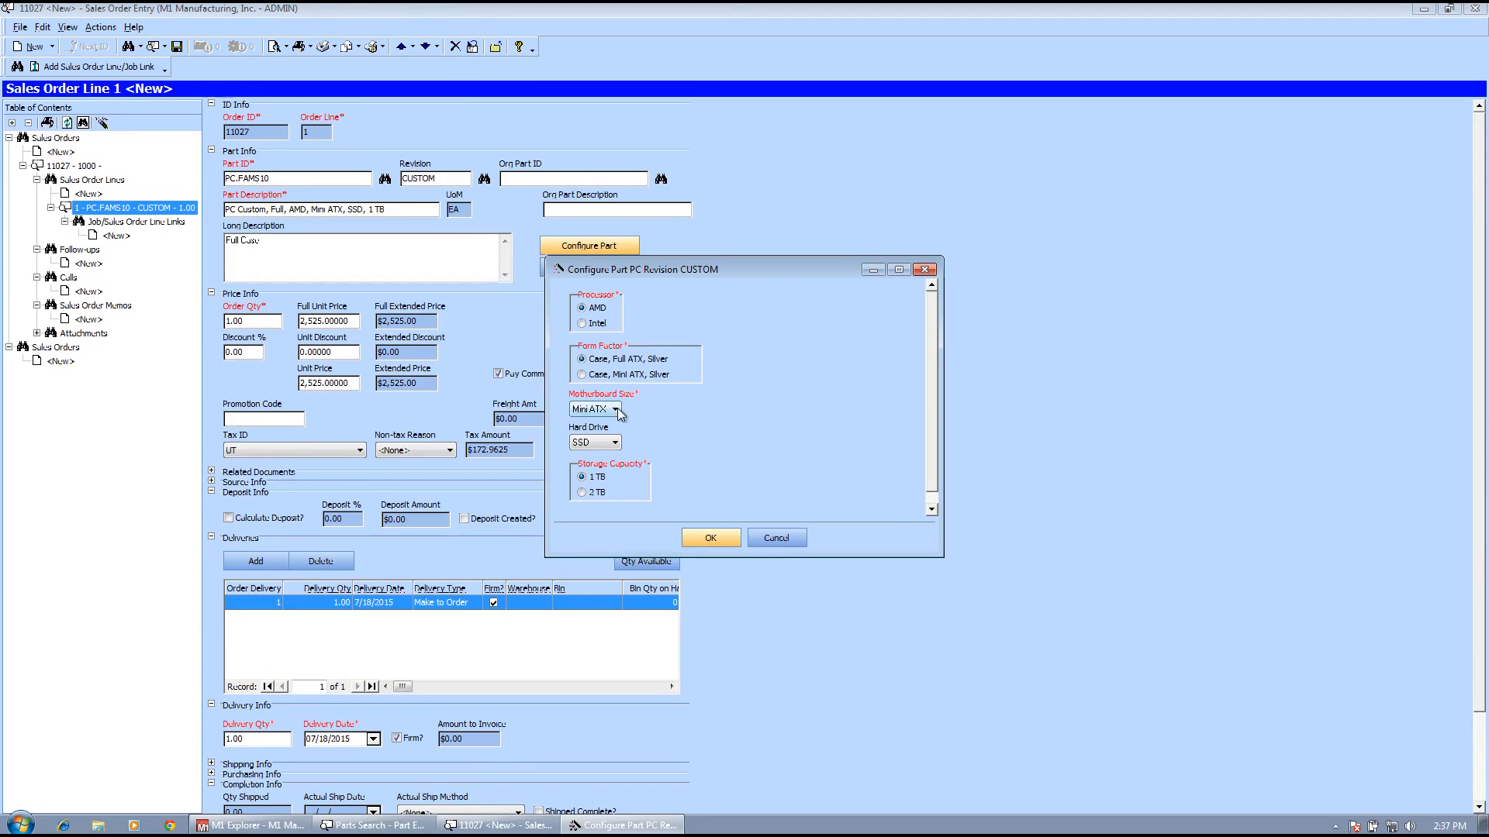
click(615, 410)
click(593, 429)
click(718, 538)
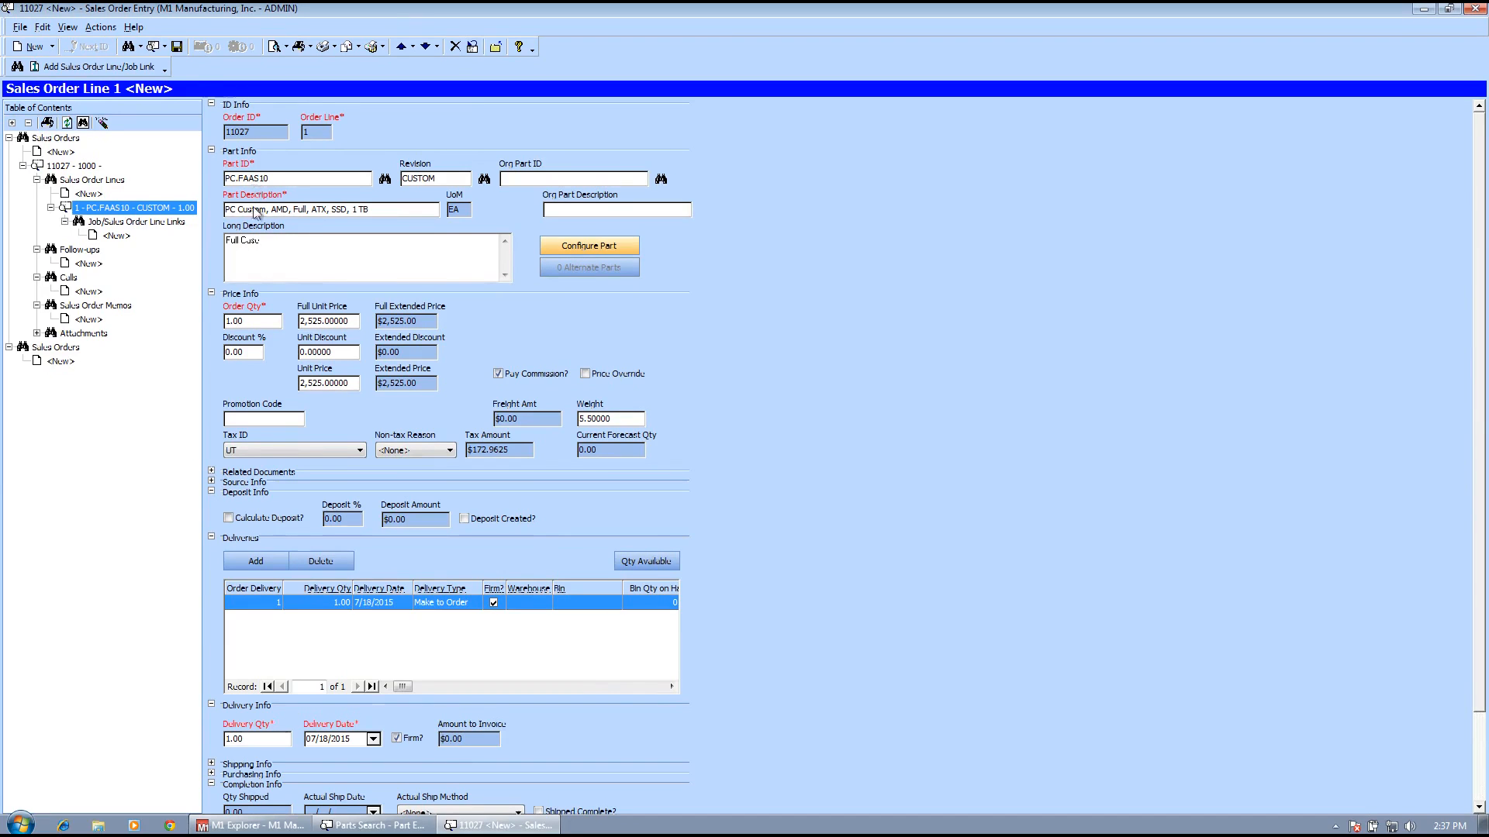
Reload the parts list in Part Entry and compare the configured parts with the part on the sales order line.
click(372, 825)
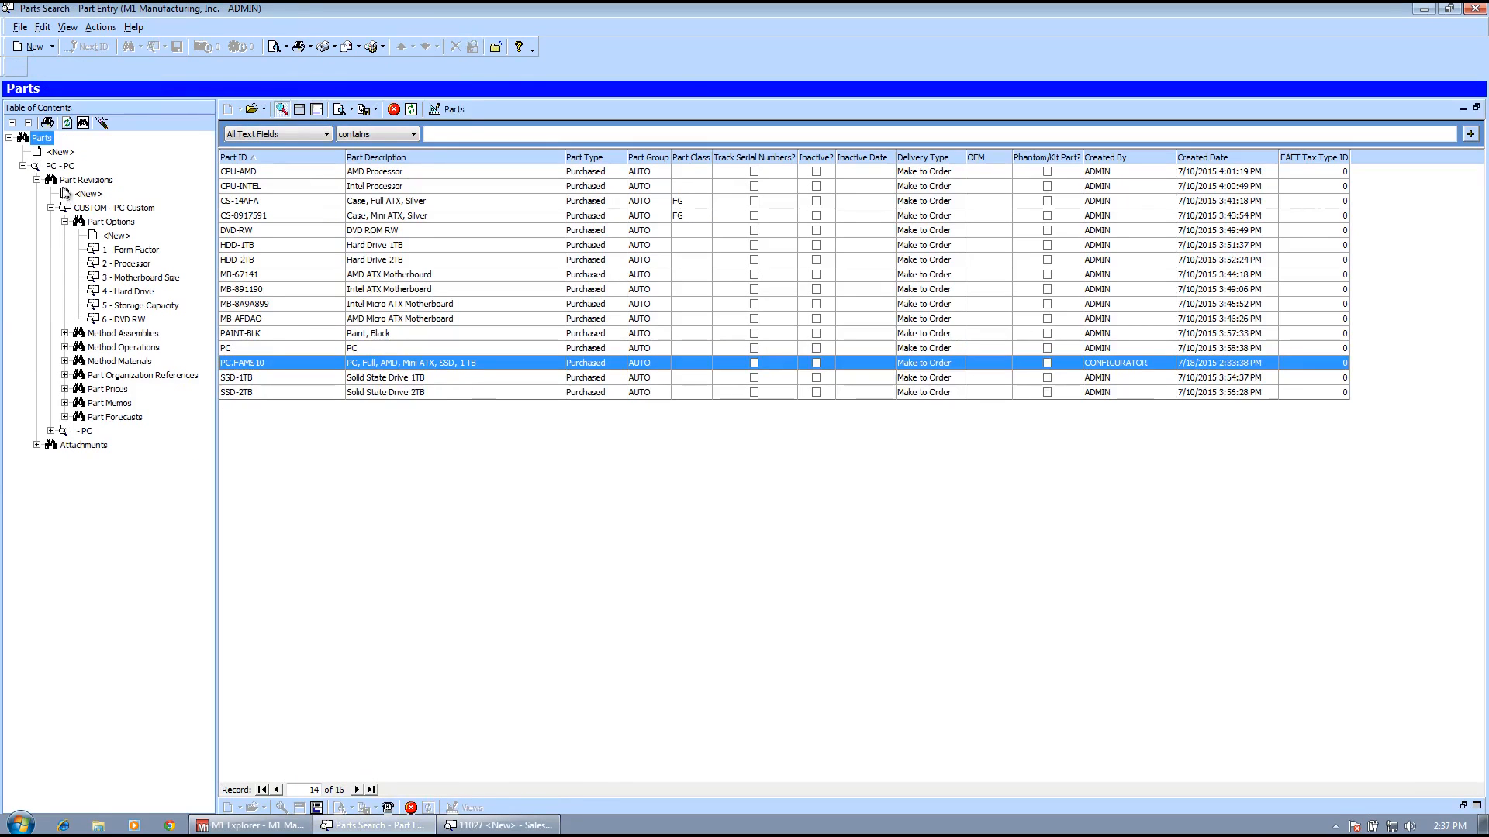
click(60, 165)
click(43, 139)
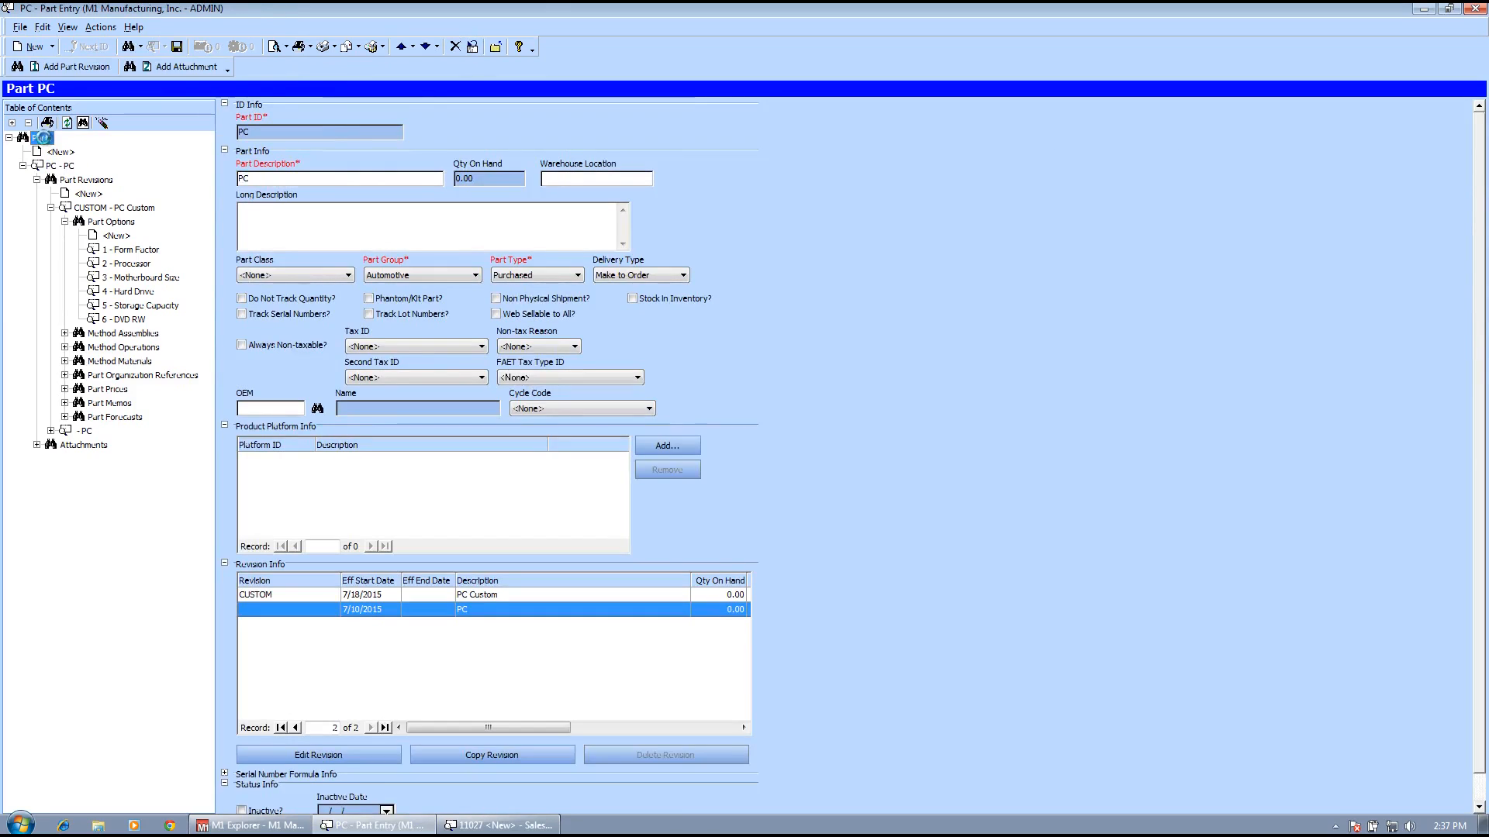
click(266, 366)
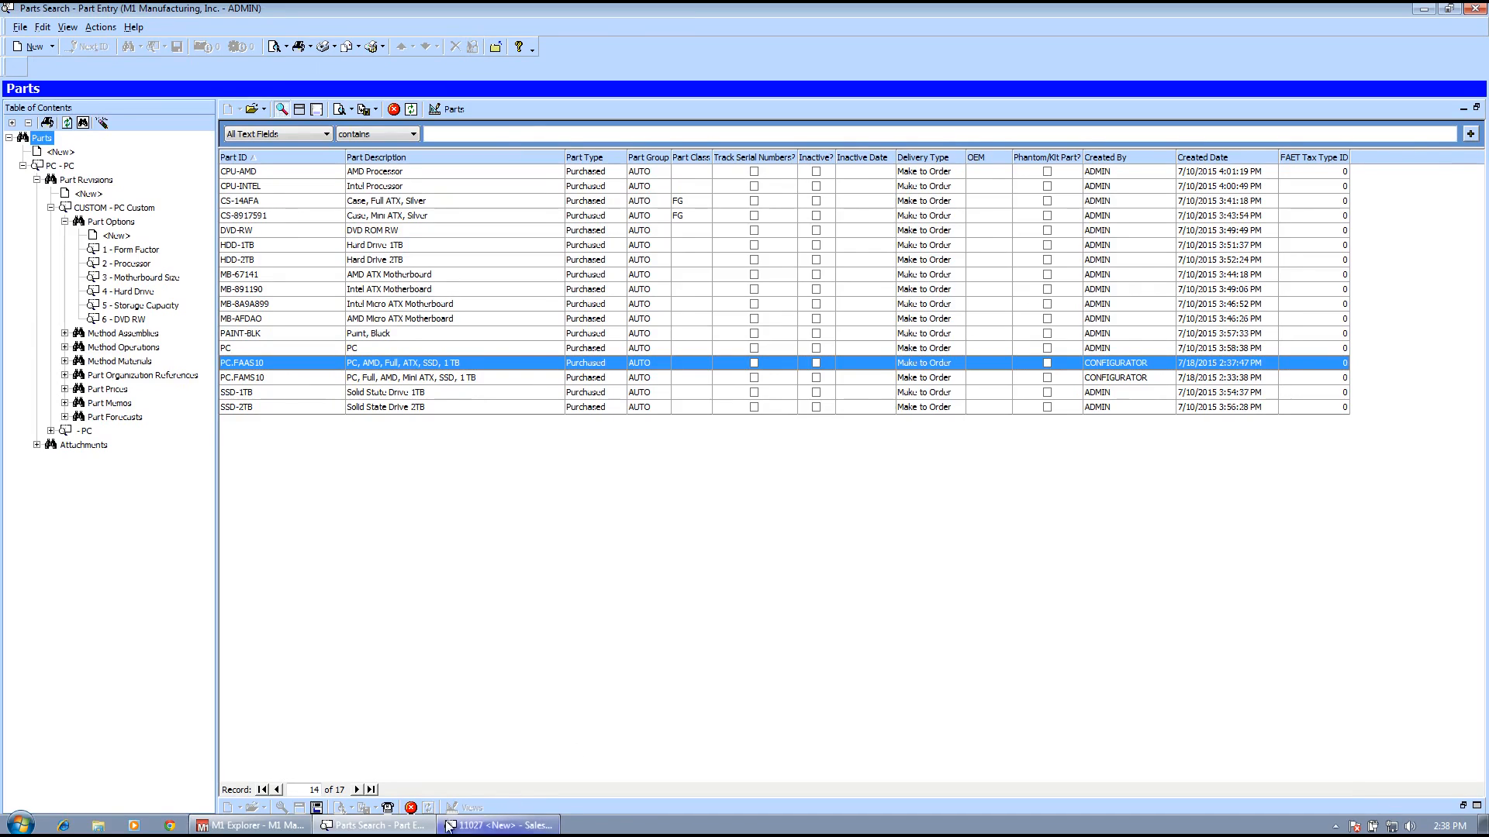
mouse_move(447, 827)
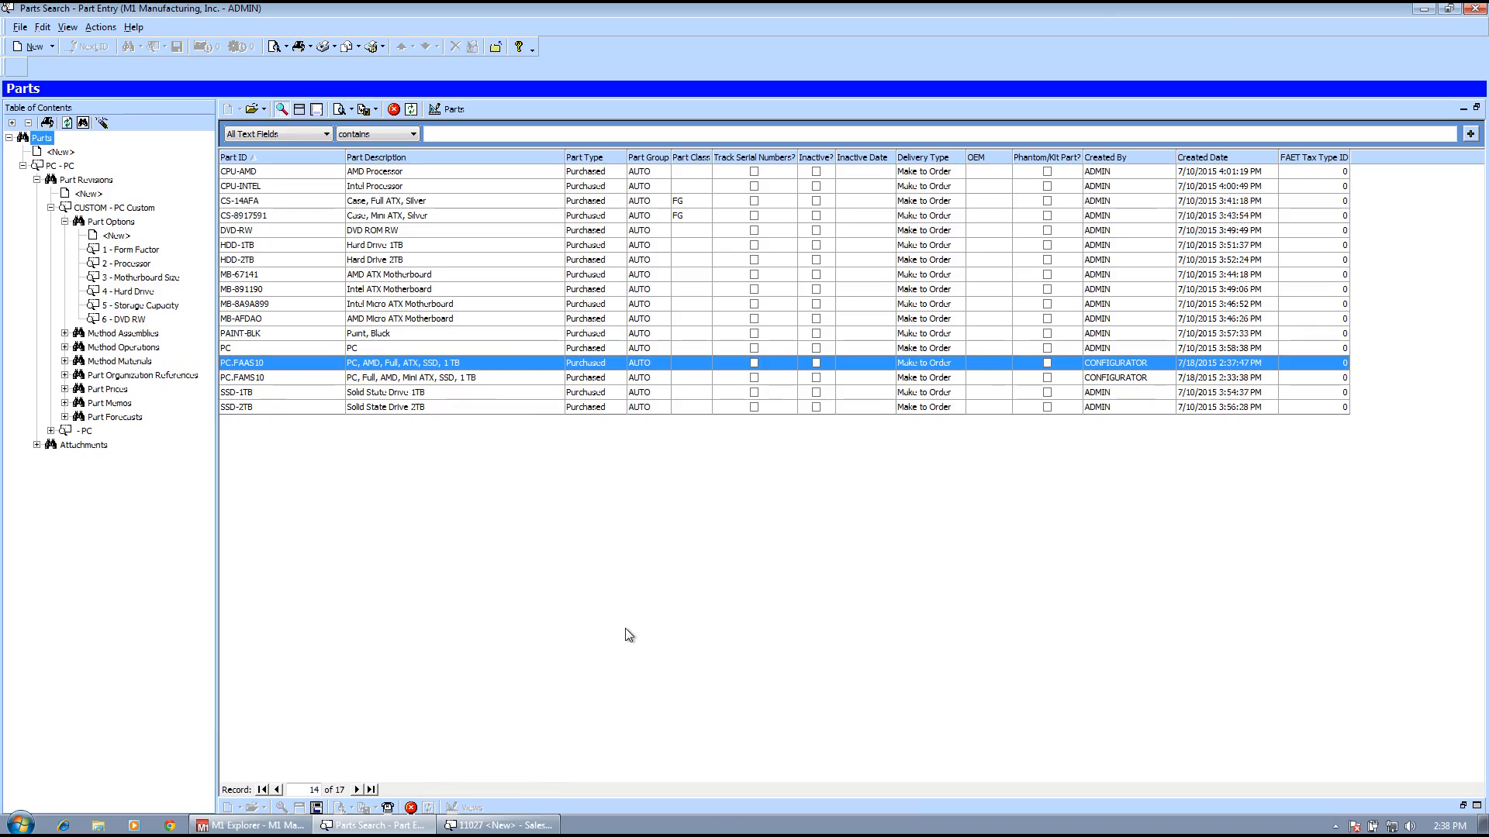
click(356, 824)
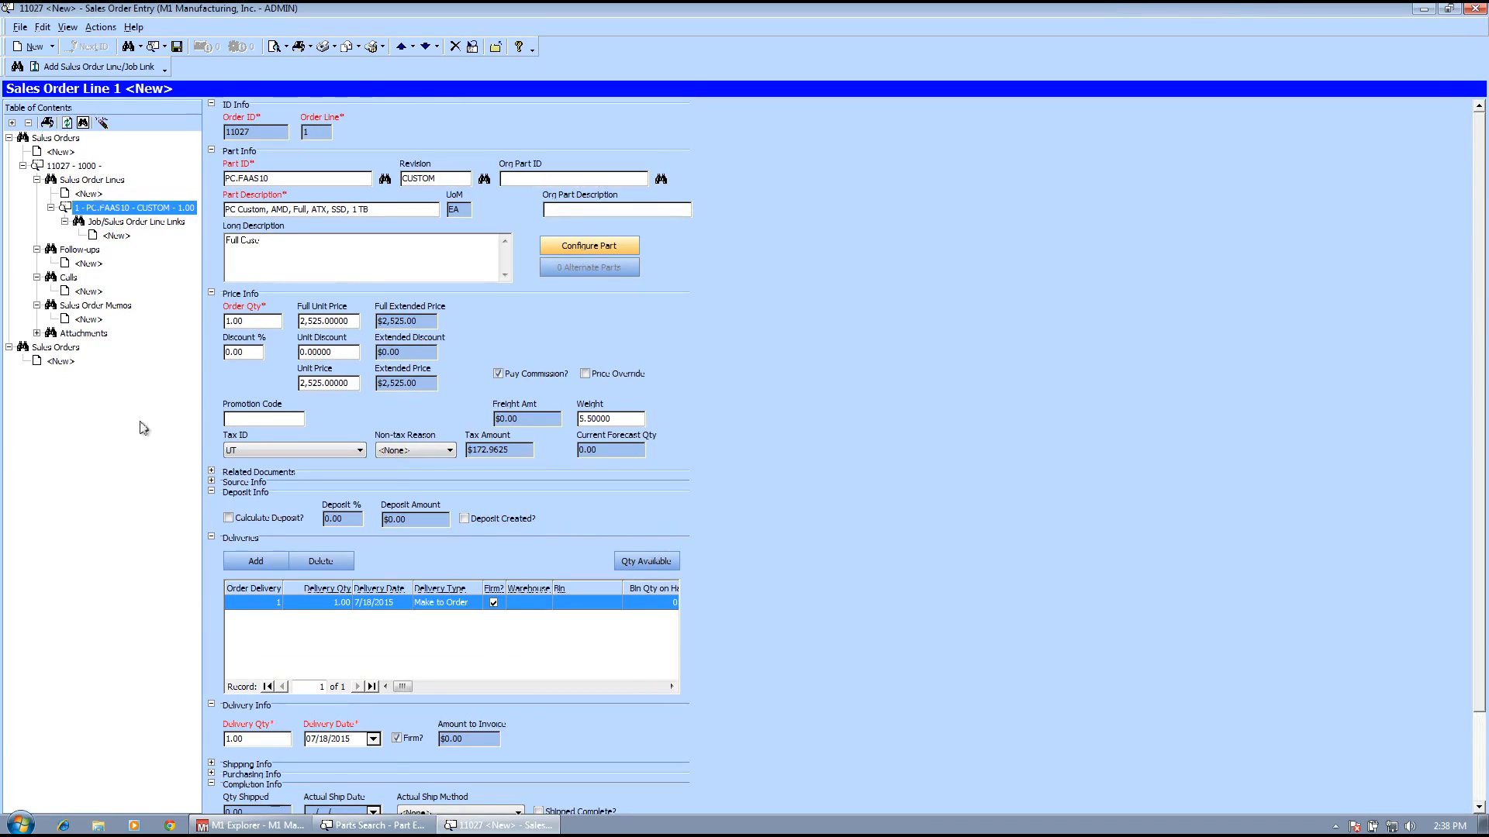
click(372, 825)
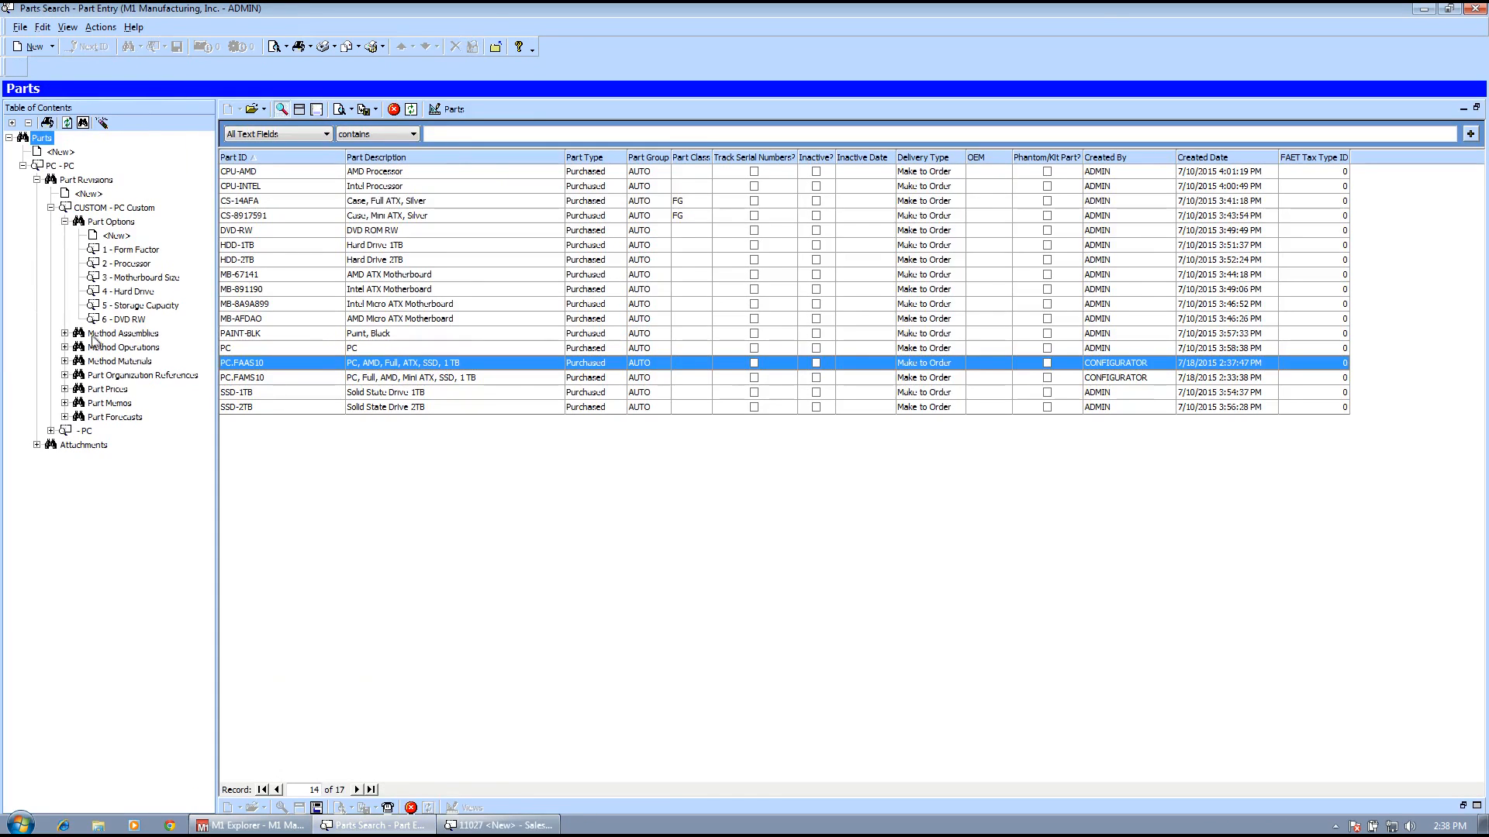
Add CS-14AFA (Case, Full ATX, Silver) as a method material of the CUSTOM revision, using the base revision's materials as reference.
click(100, 209)
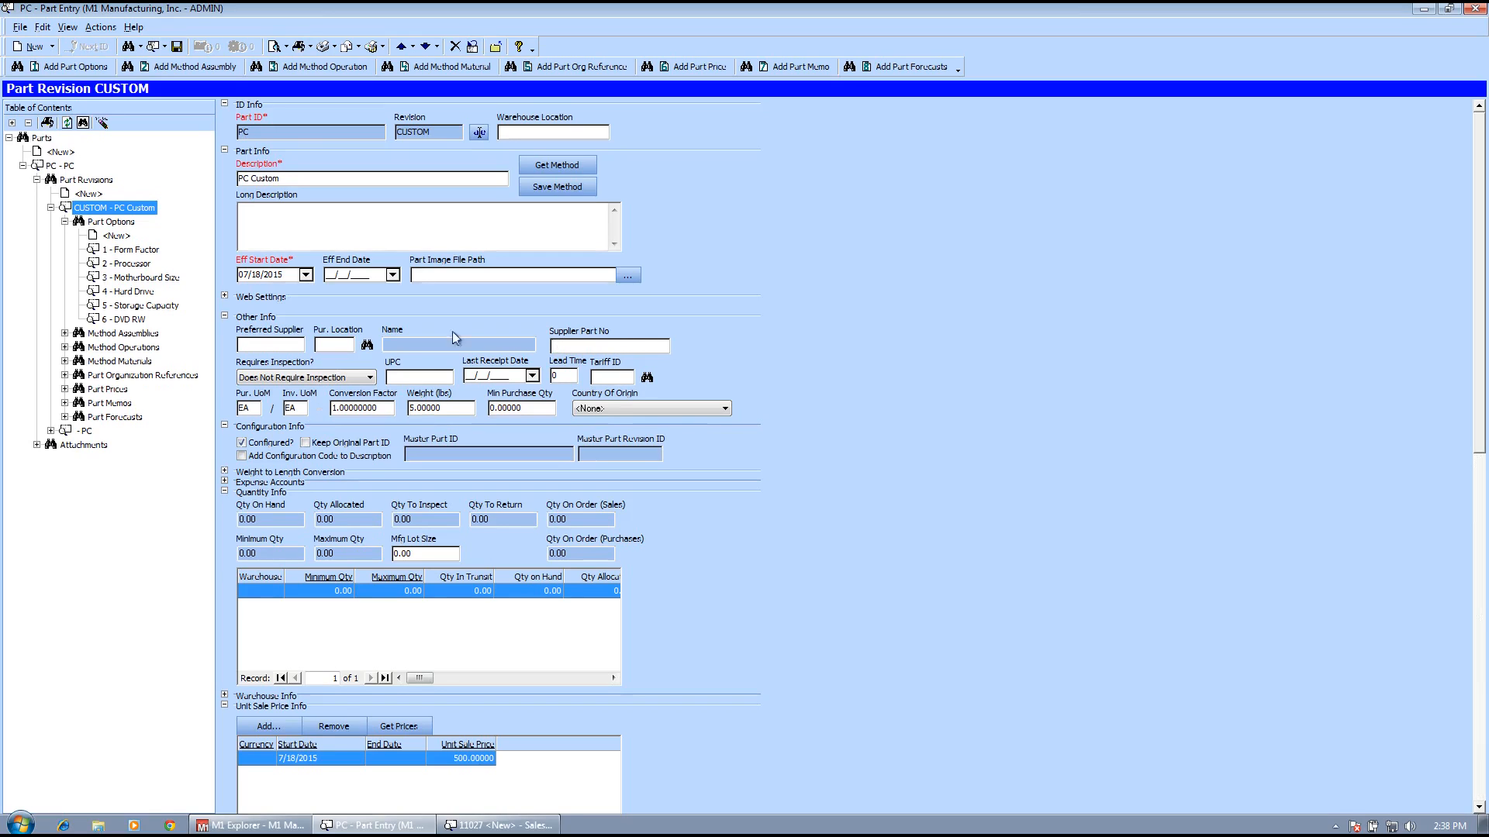
click(50, 431)
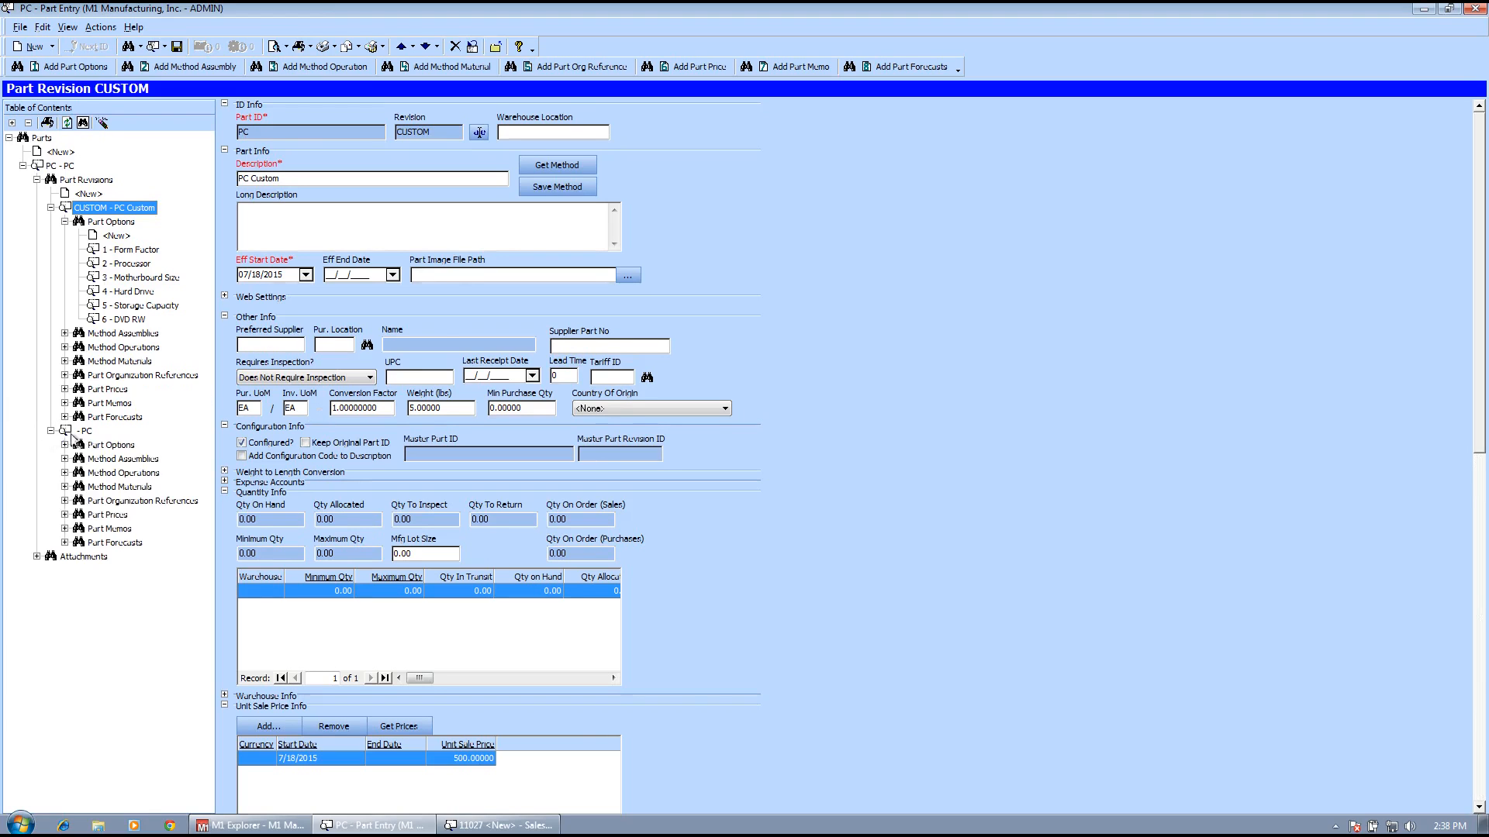
click(65, 487)
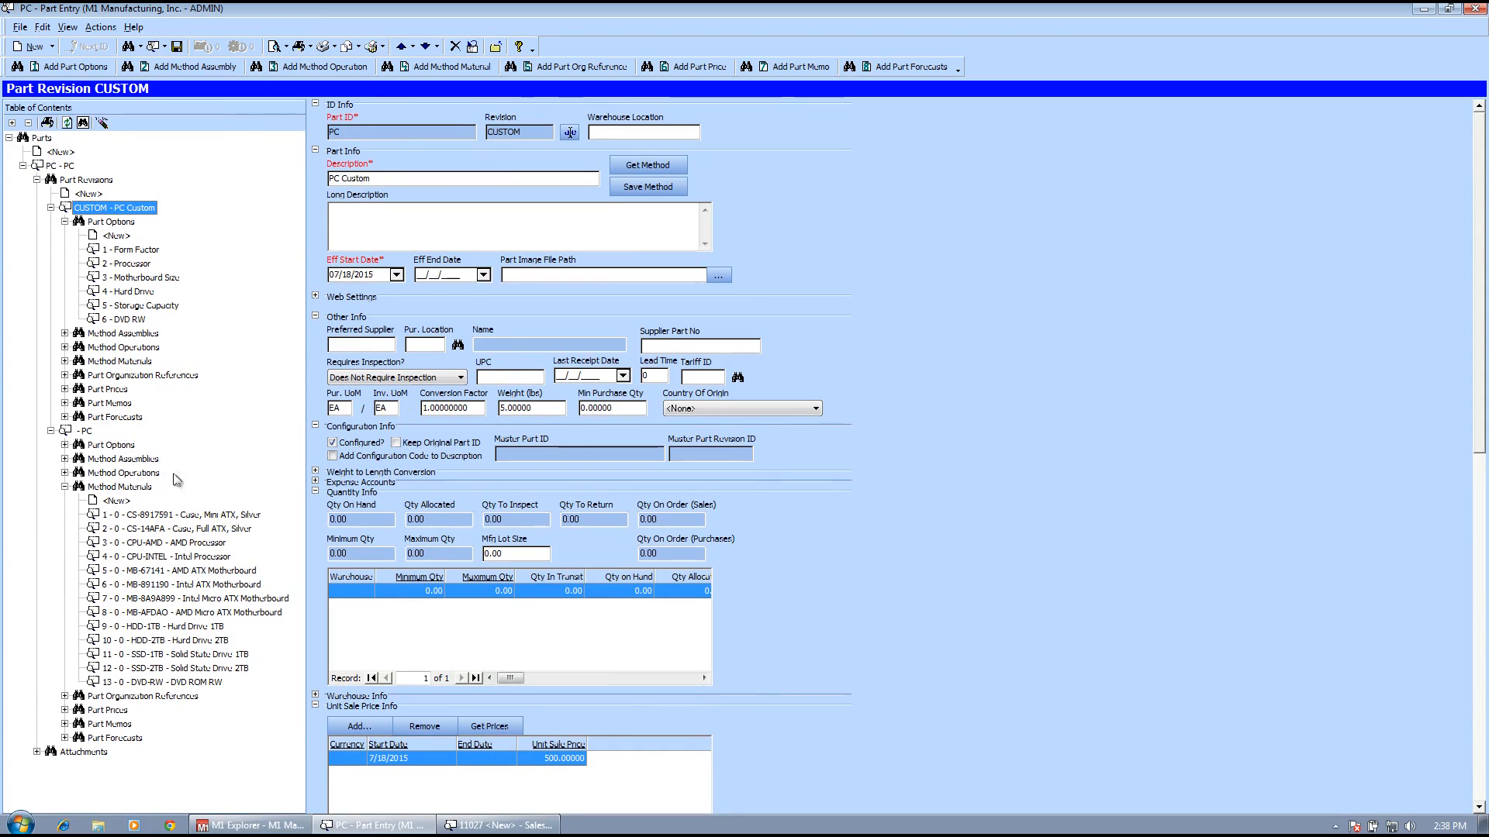
click(65, 361)
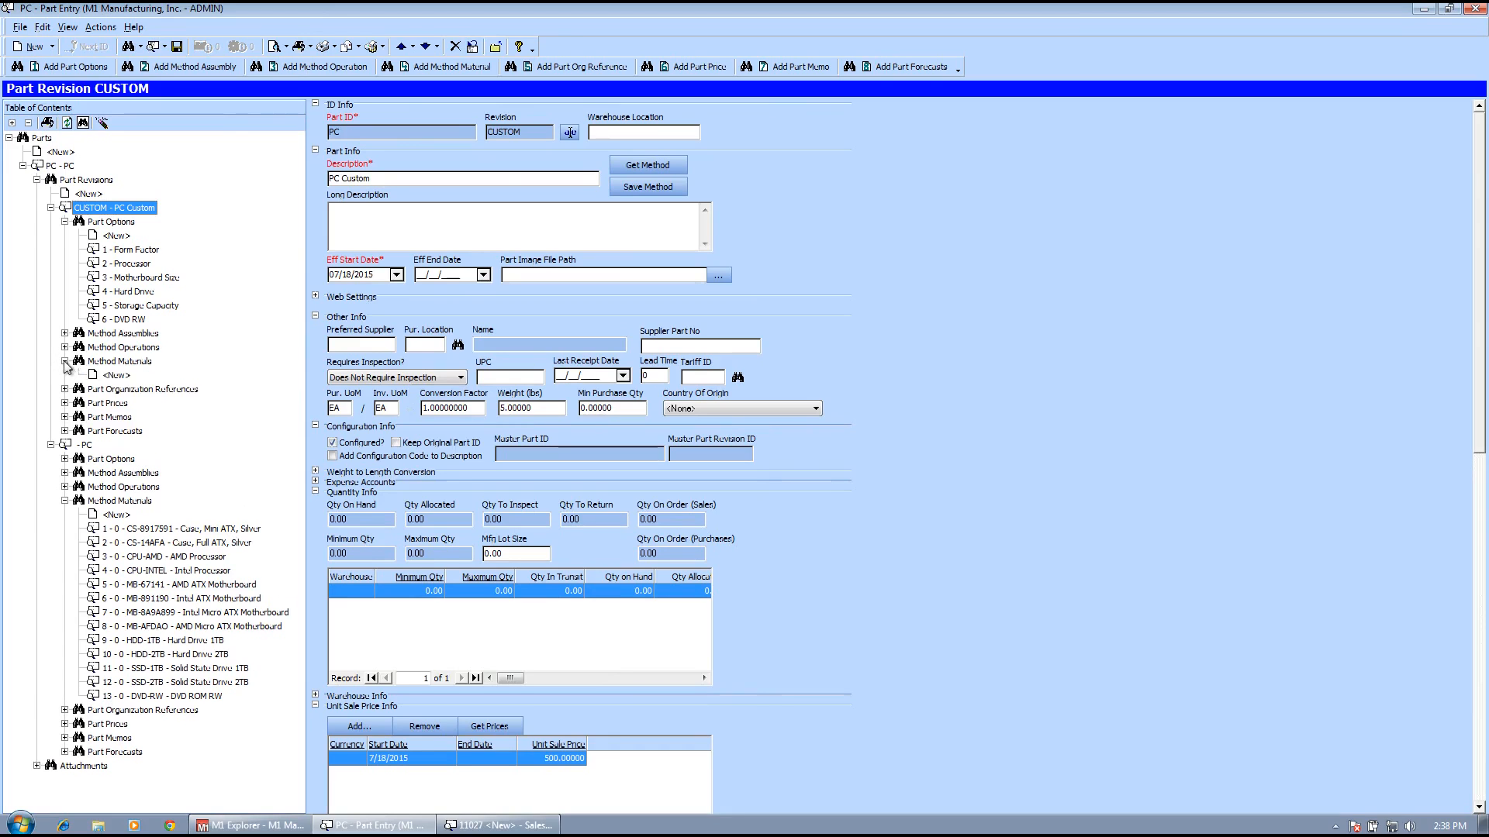
click(114, 376)
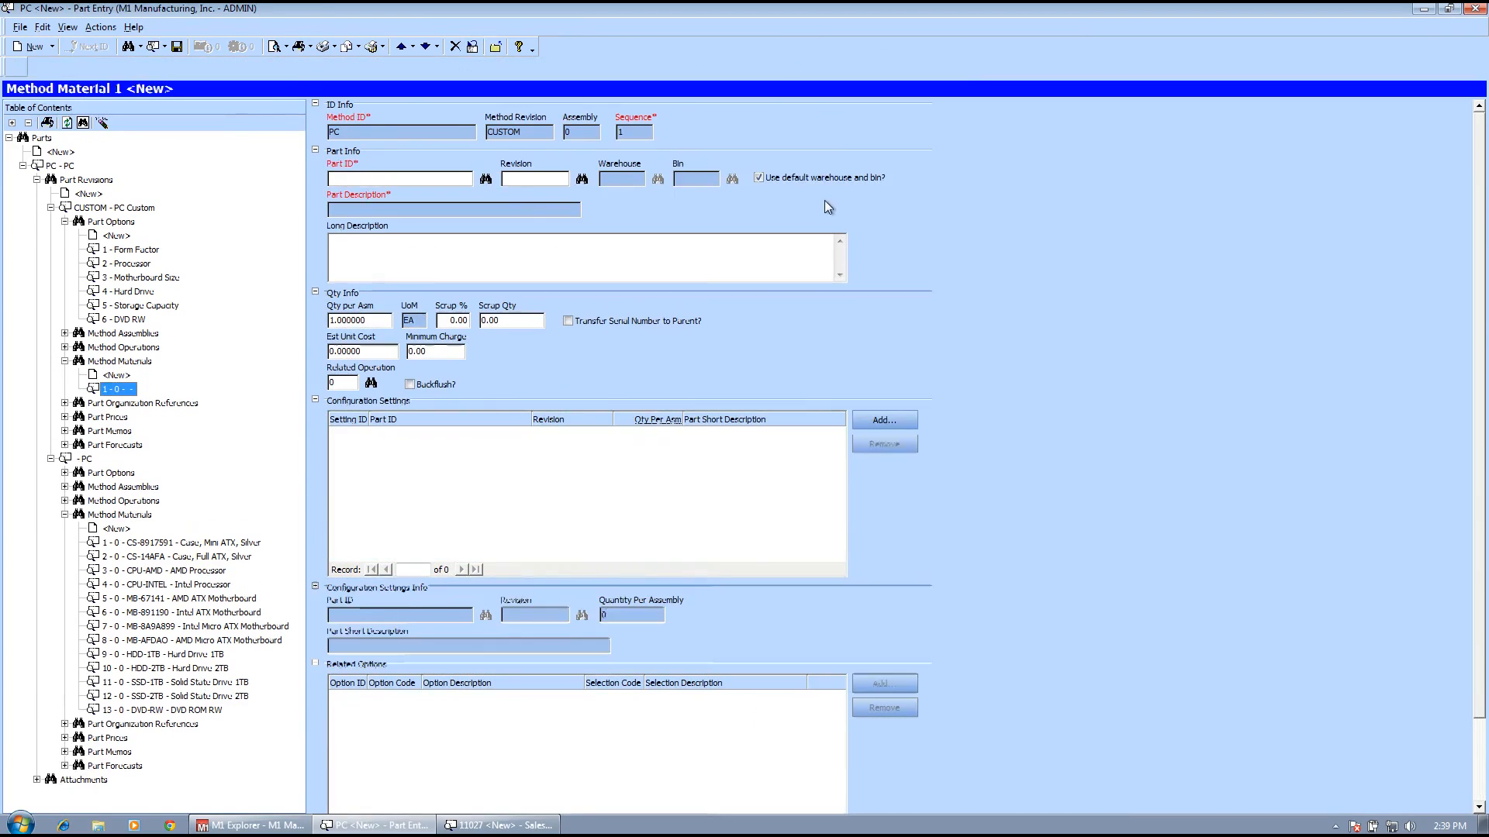
click(485, 178)
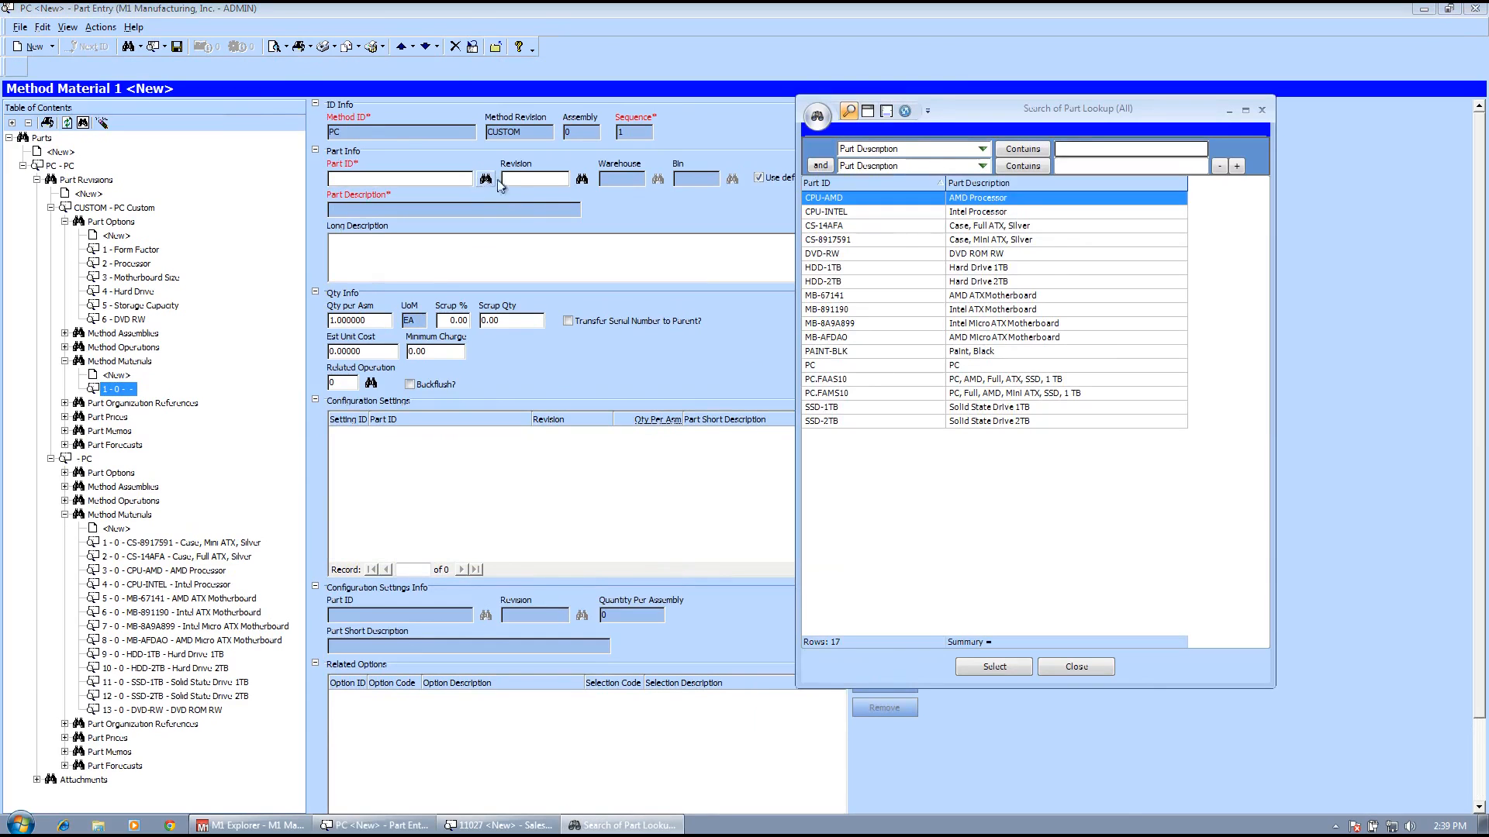
click(992, 225)
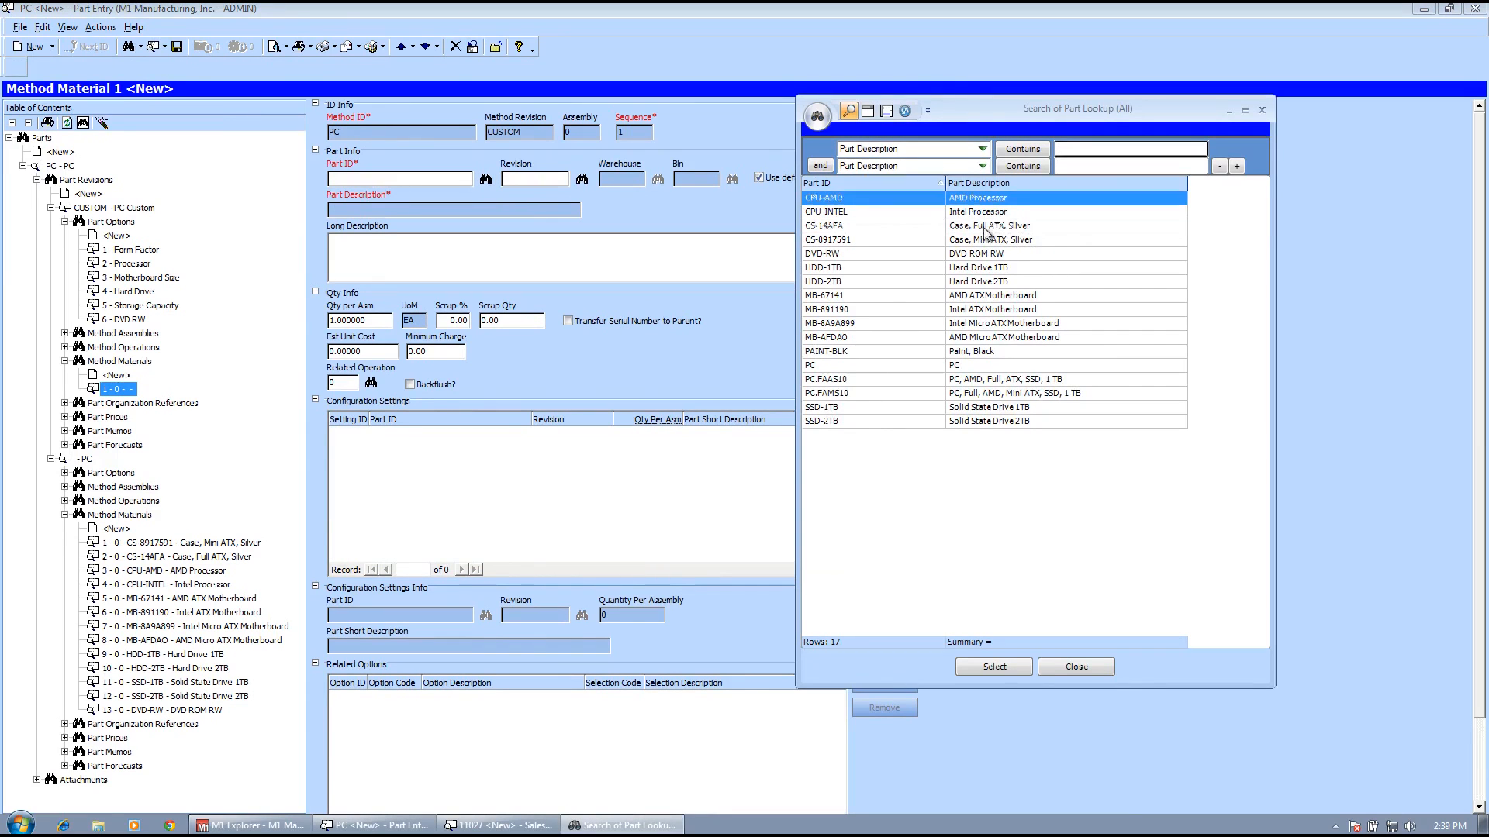
click(995, 669)
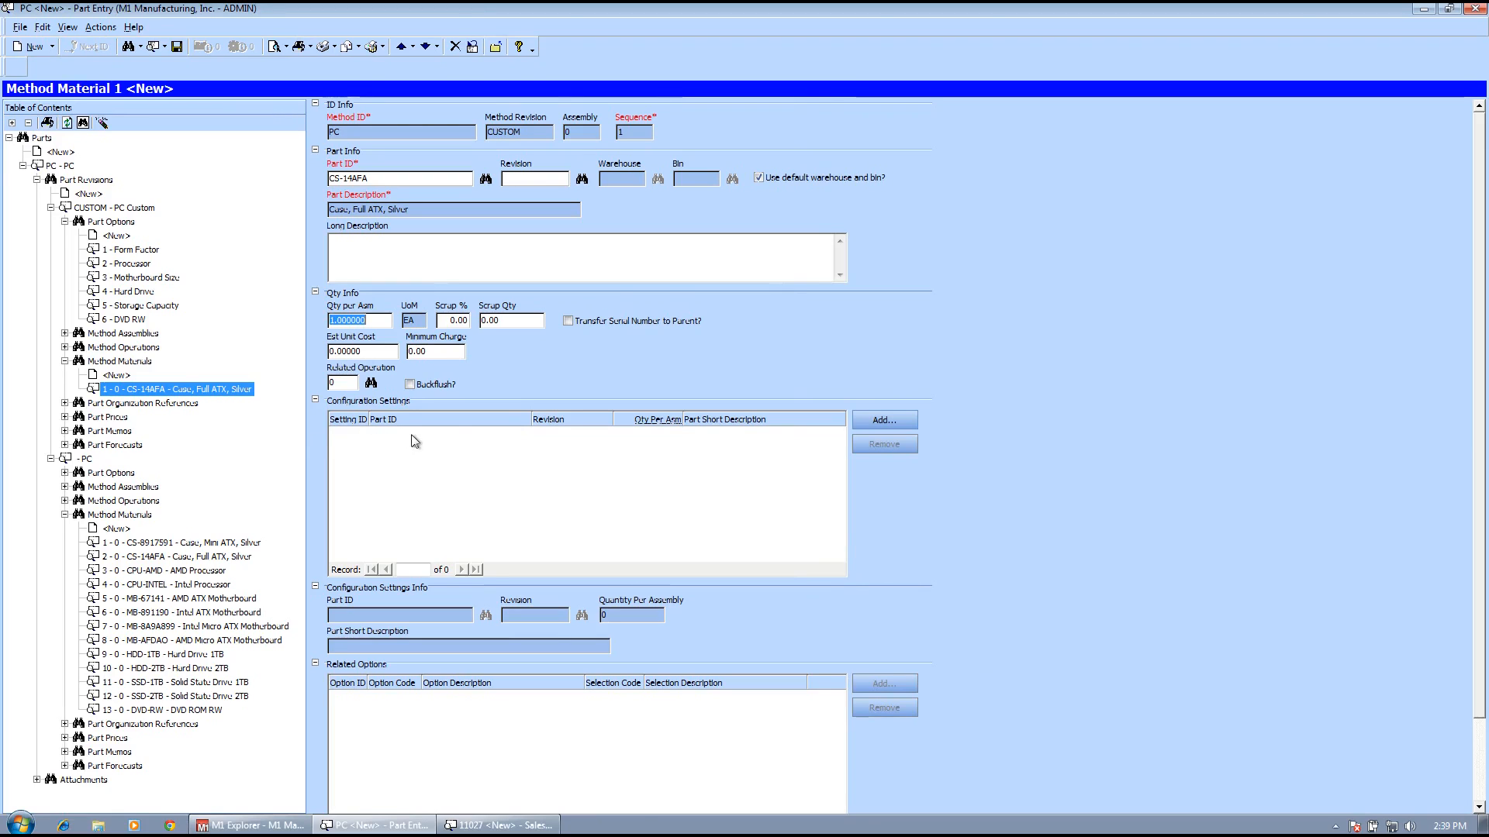
Add a configuration setting with part CS-8917591 (Case, Mini ATX, Silver) to the CS-14AFA material.
click(884, 423)
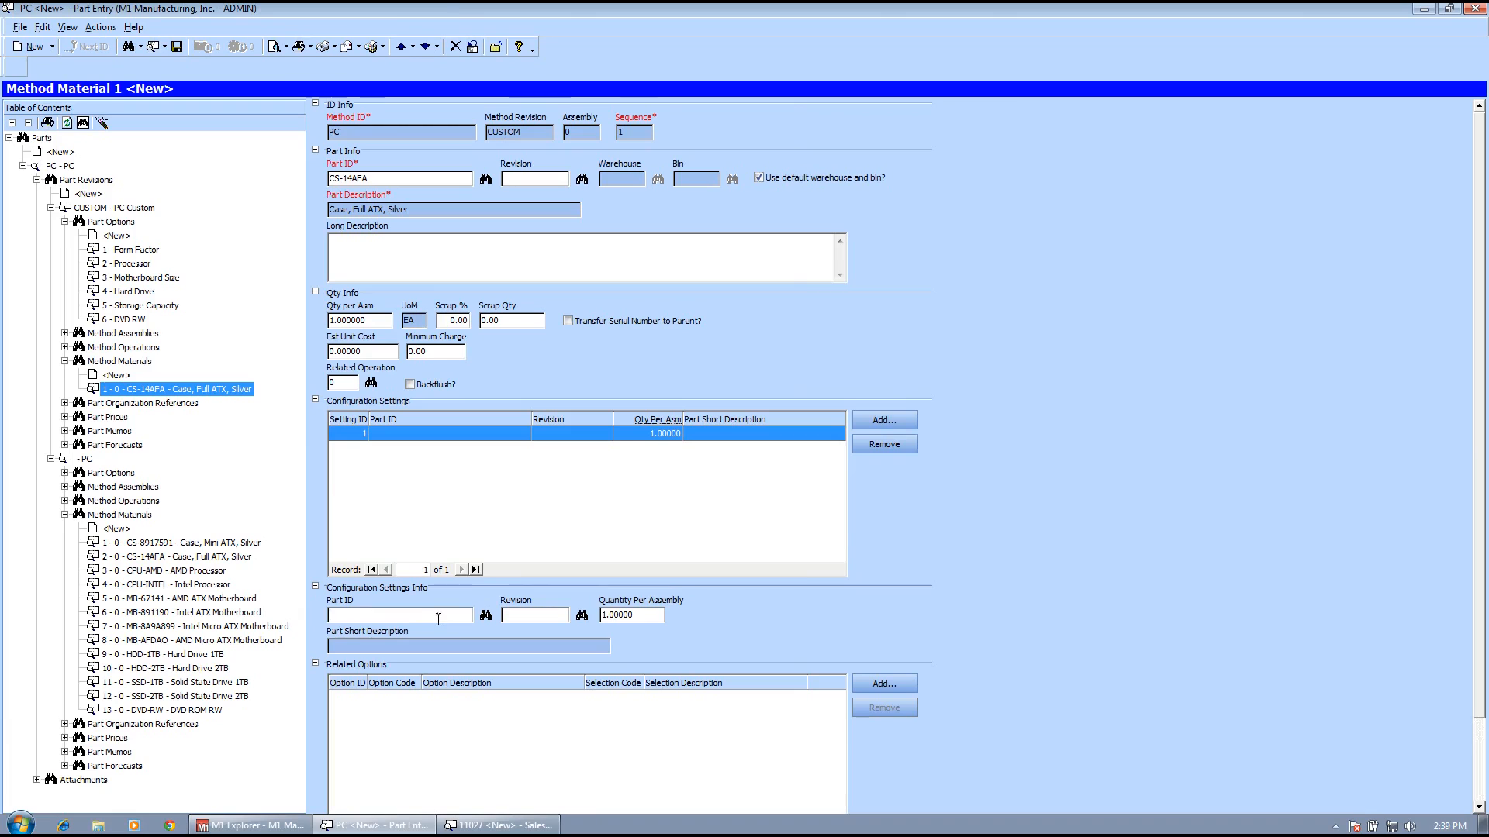
click(485, 617)
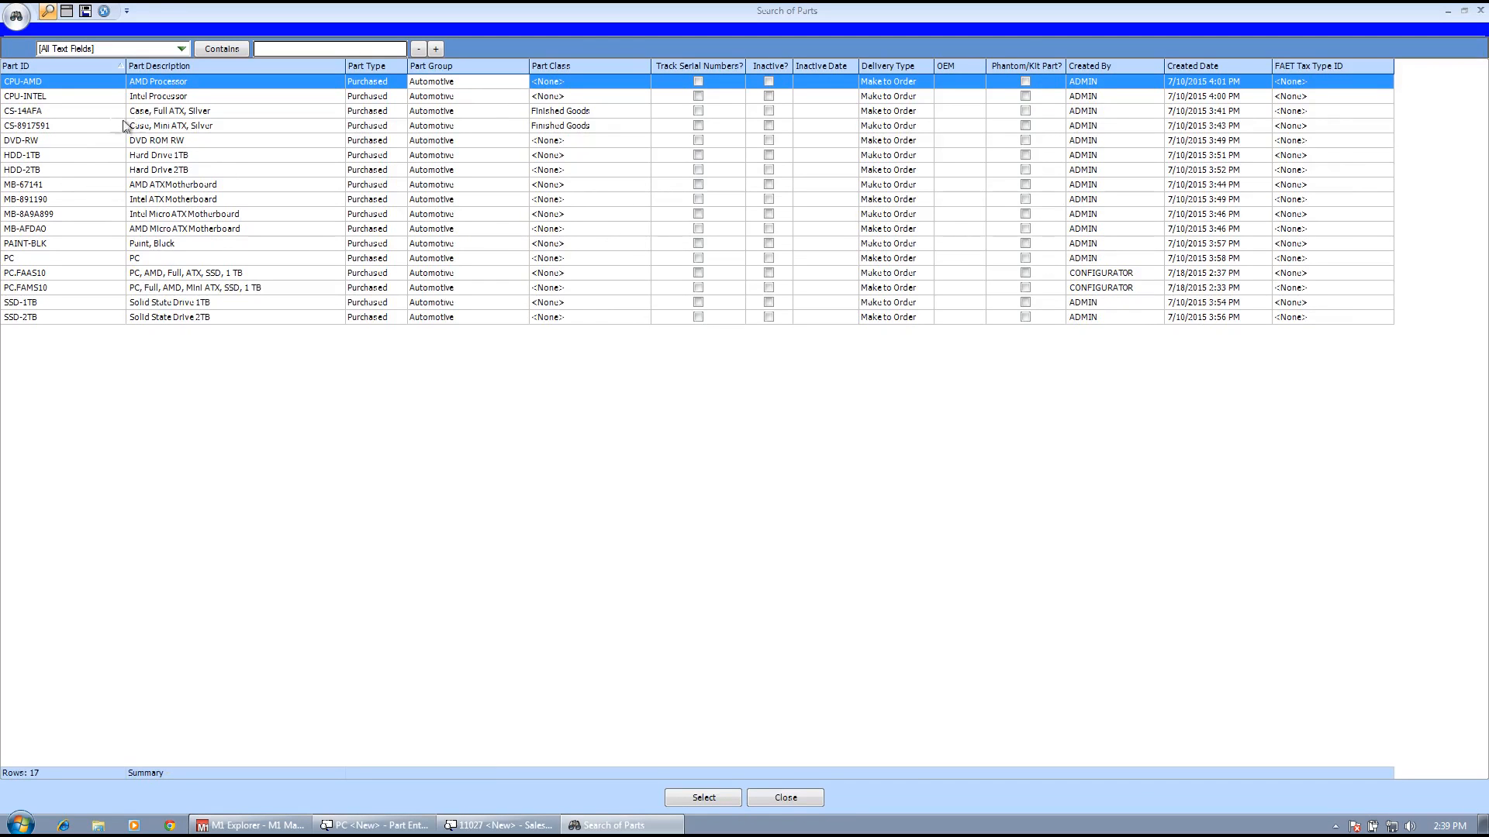
click(169, 127)
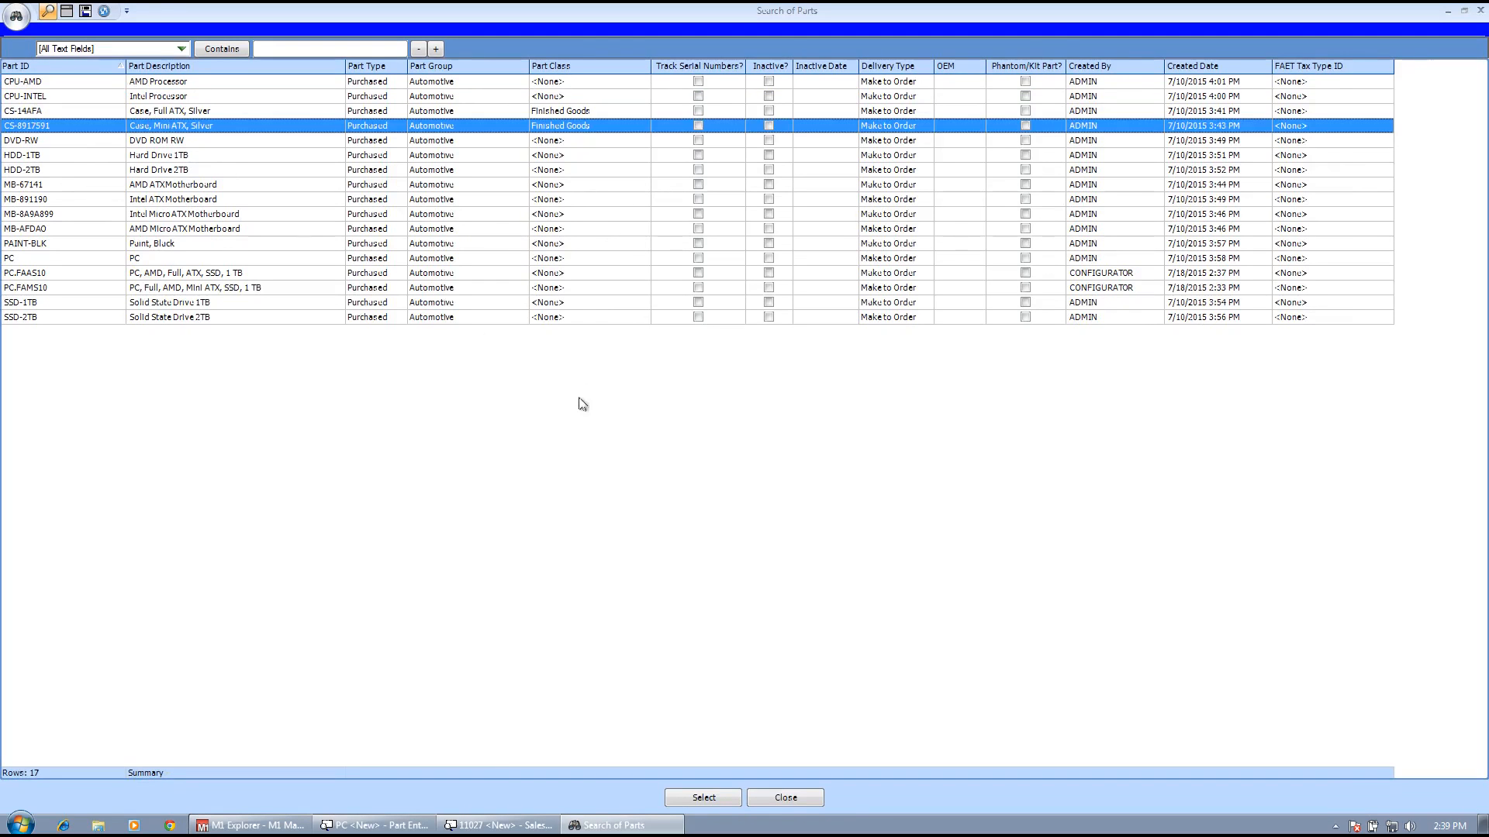
click(707, 798)
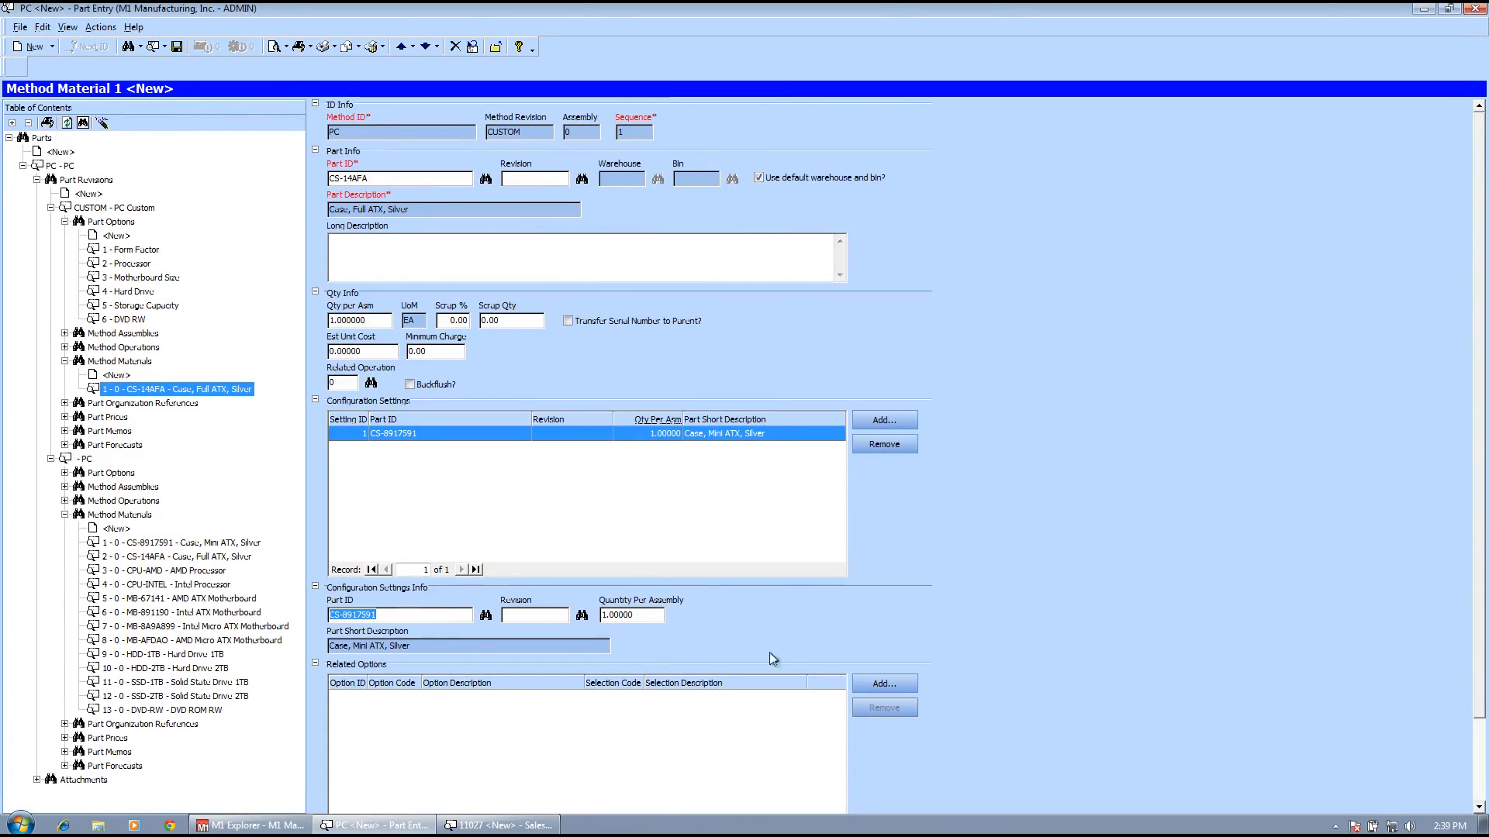
Relate the CS-8917591 setting to the Form Factor option's selection M, Case, Mini ATX, Silver.
drag(1477, 398, 1483, 488)
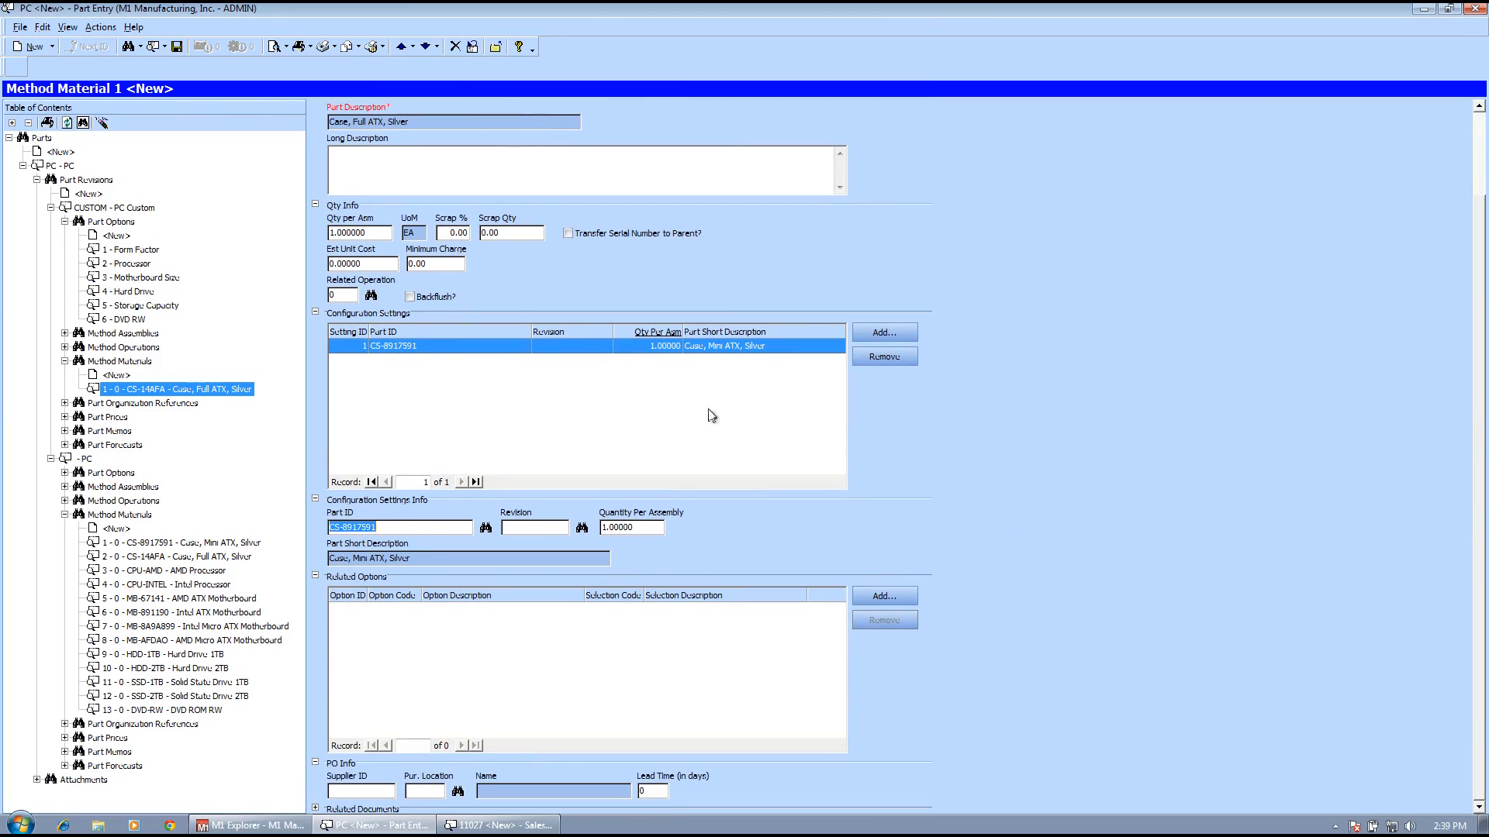
click(880, 594)
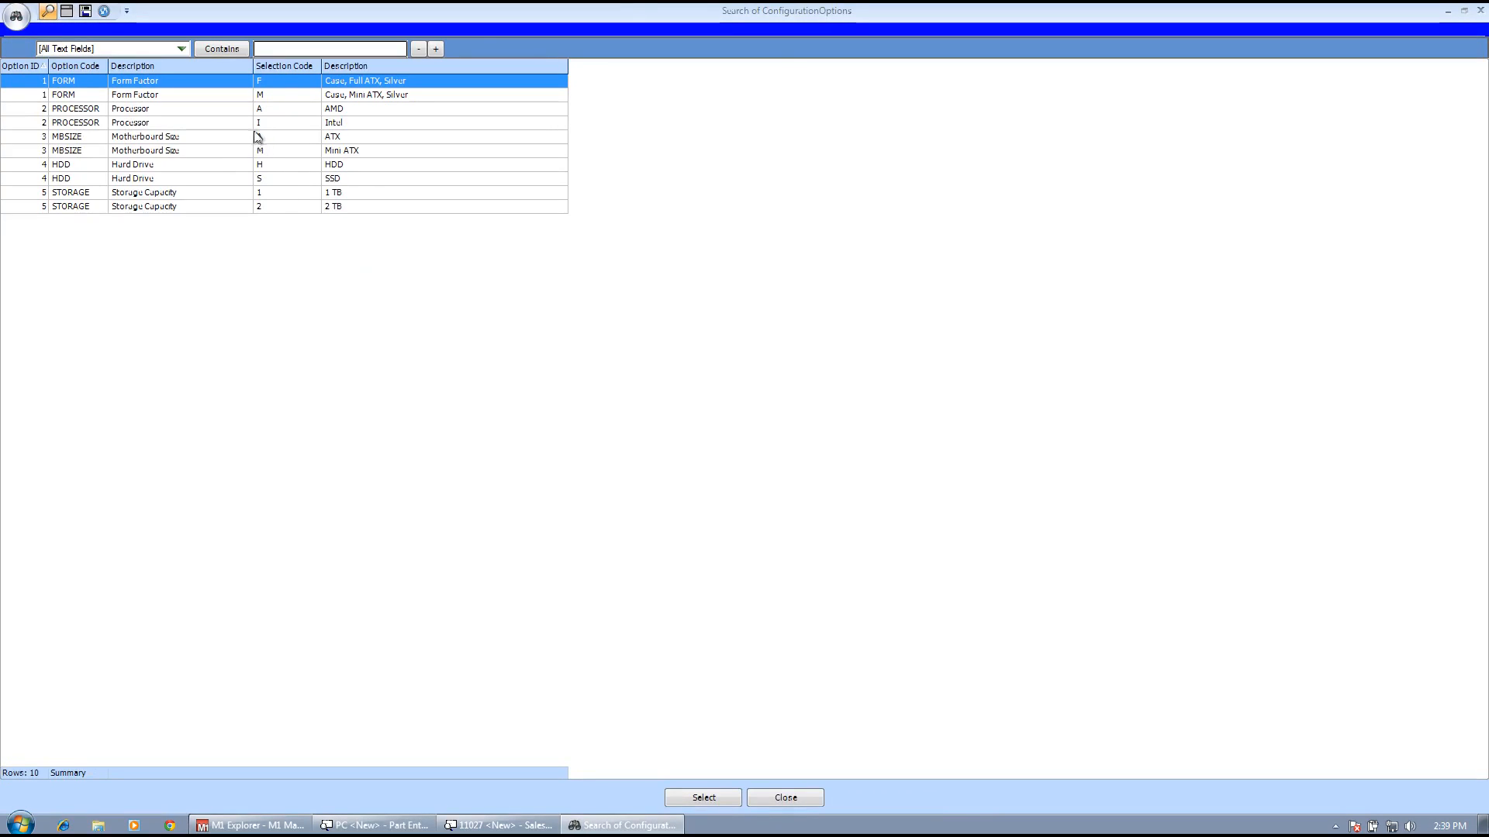
click(143, 96)
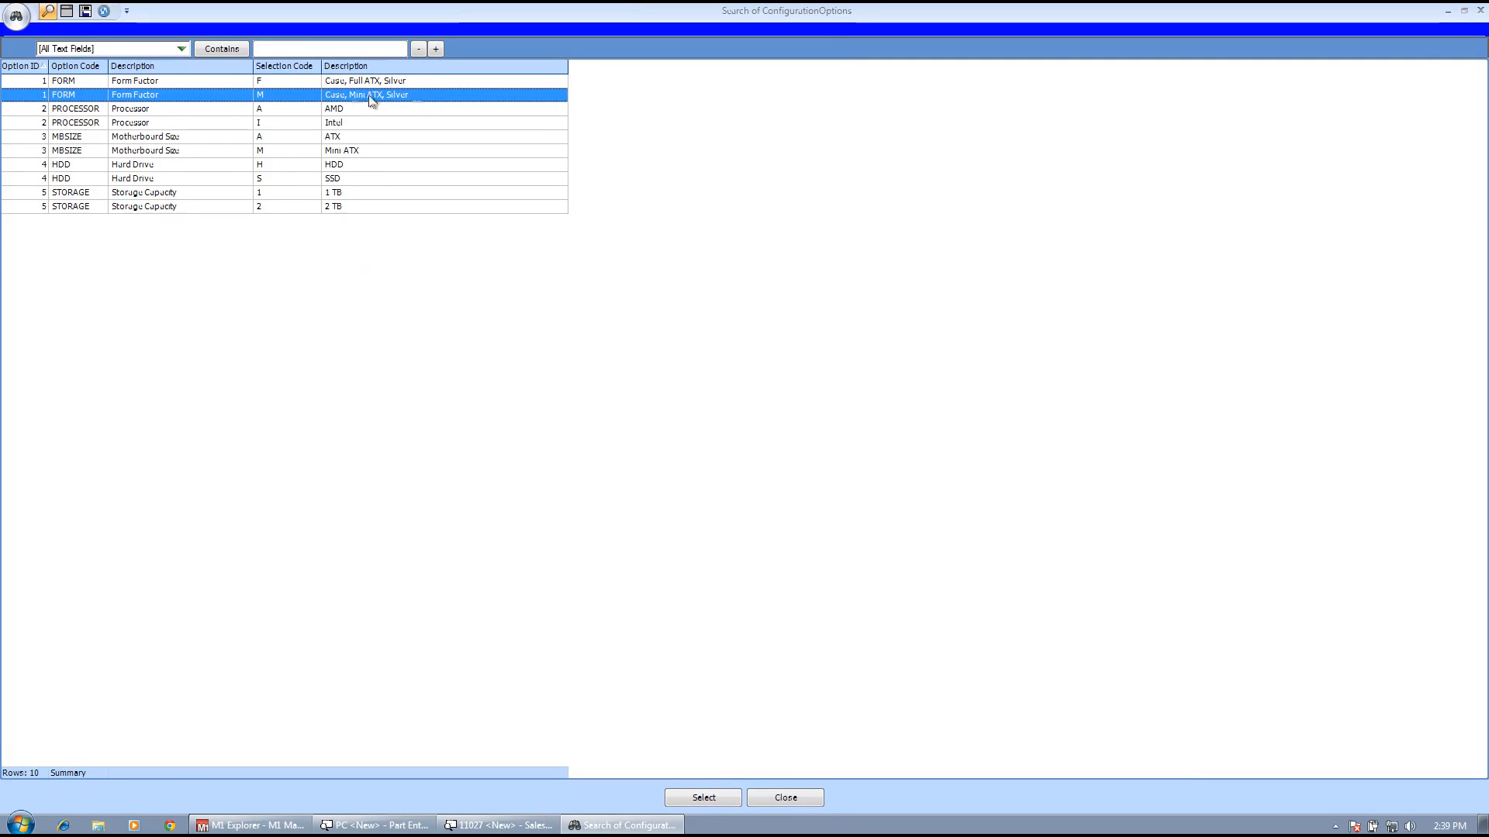
click(715, 800)
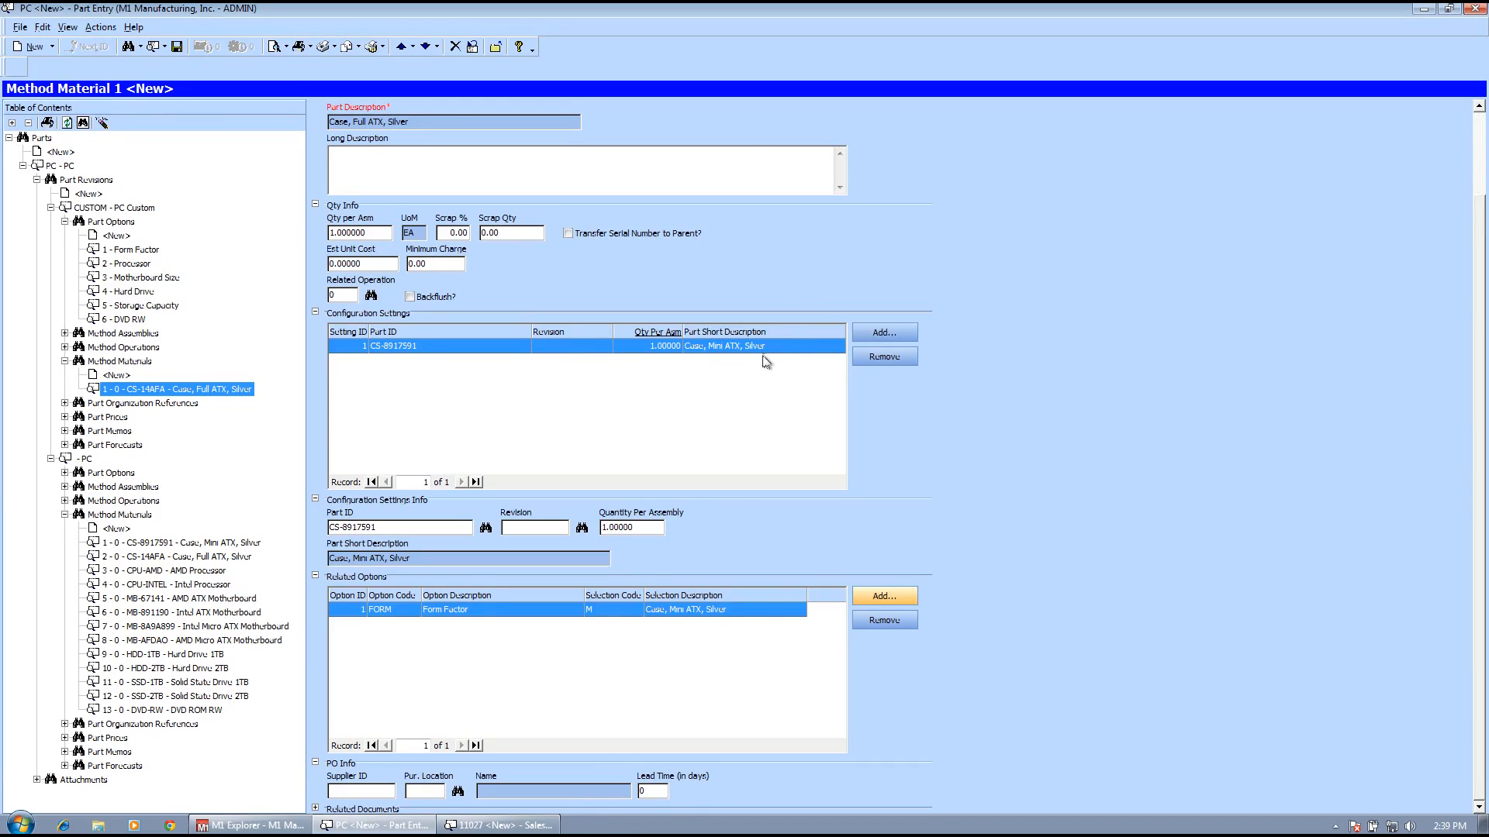
drag(1478, 229, 1465, 137)
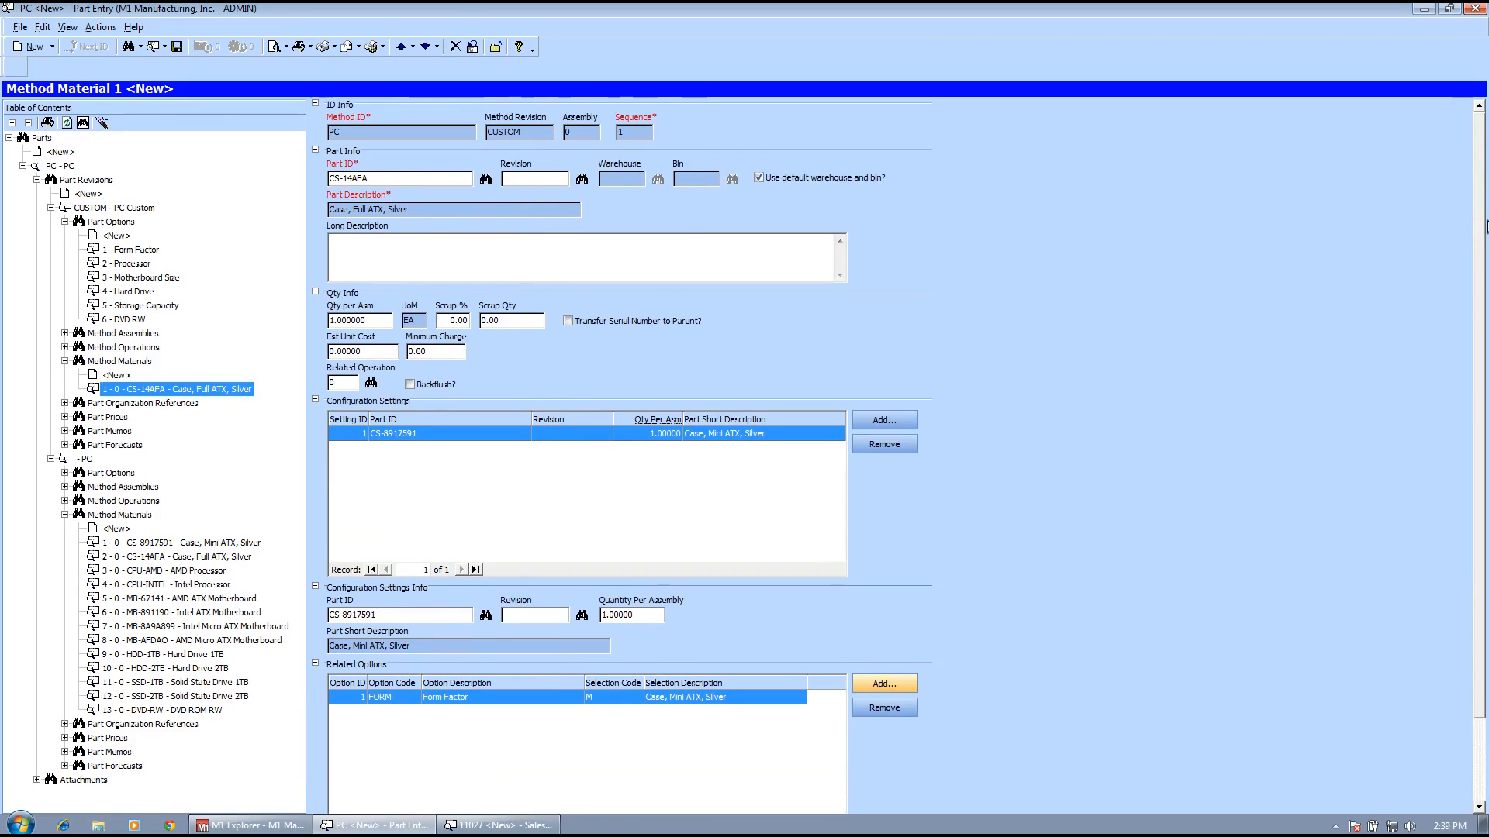
scroll(403, 391, down, 3)
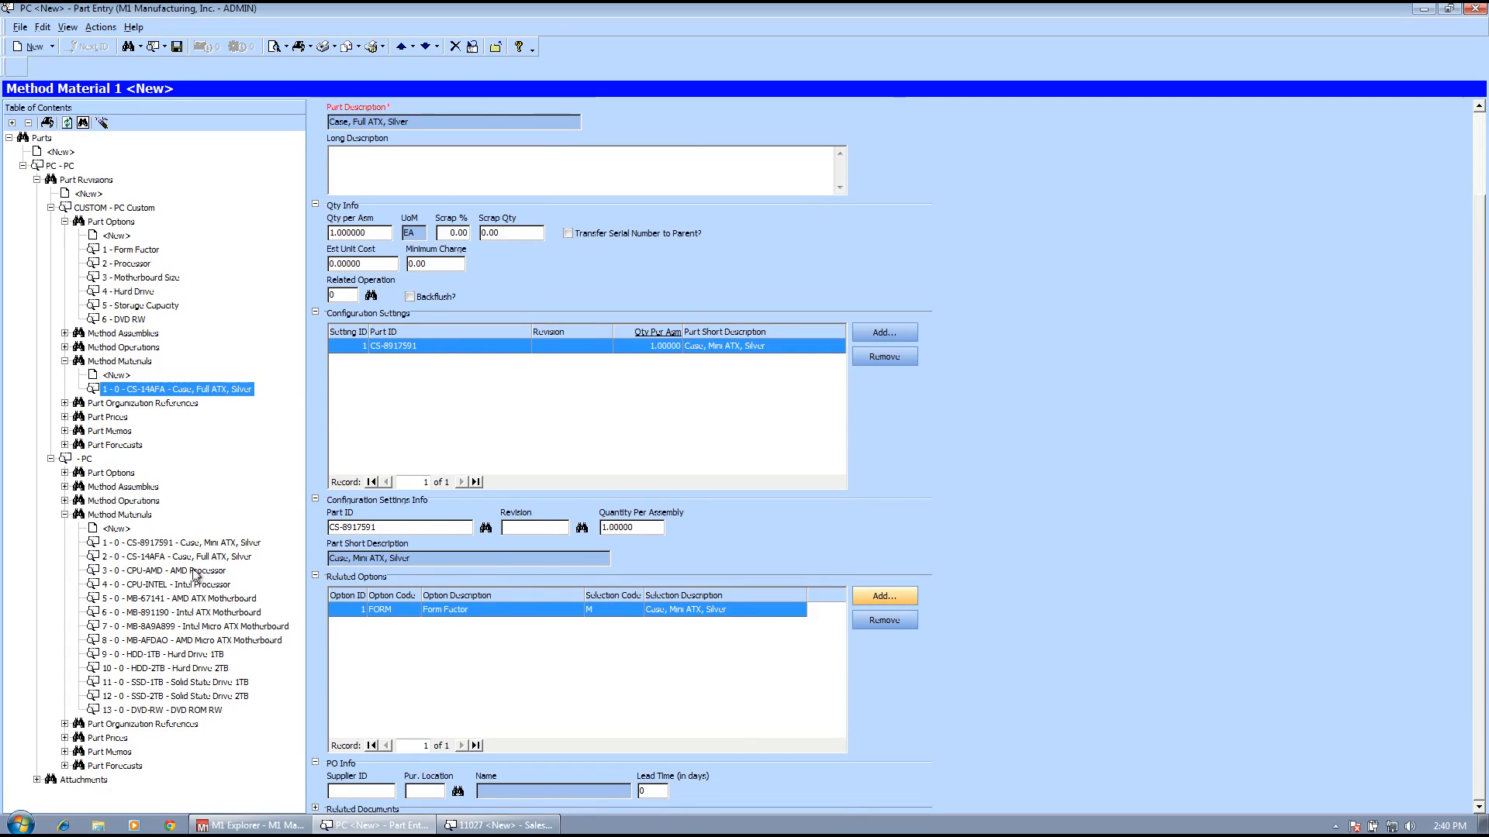
Add CPU-AMD (AMD Processor) as the second method material of the CUSTOM revision.
click(115, 376)
click(486, 153)
click(994, 665)
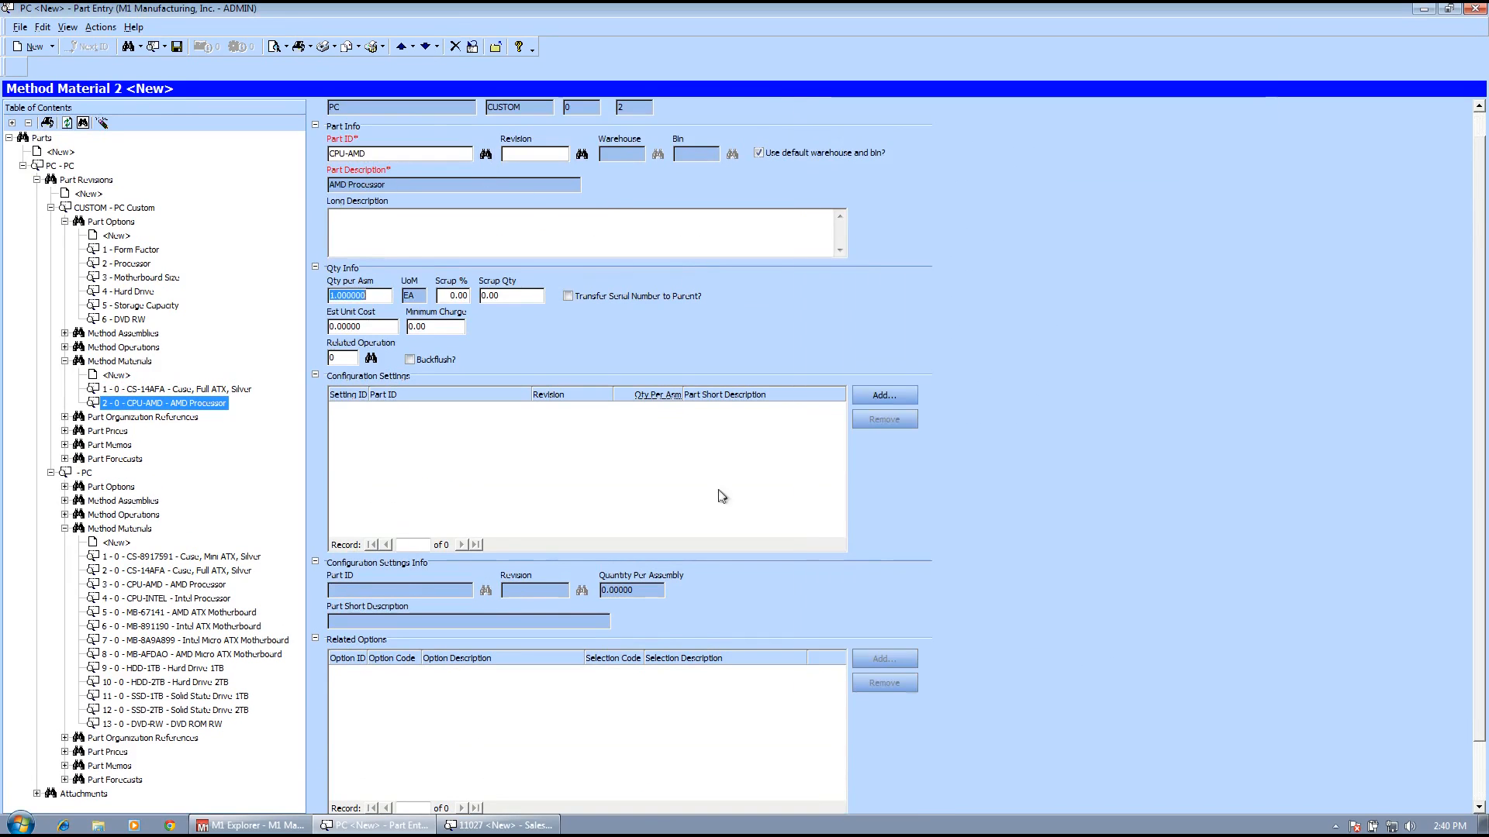
Add a CPU-INTEL configuration setting to the CPU-AMD material and relate it to the Processor option's Intel selection.
click(885, 395)
click(485, 590)
click(177, 96)
click(696, 799)
click(874, 659)
click(155, 126)
click(703, 798)
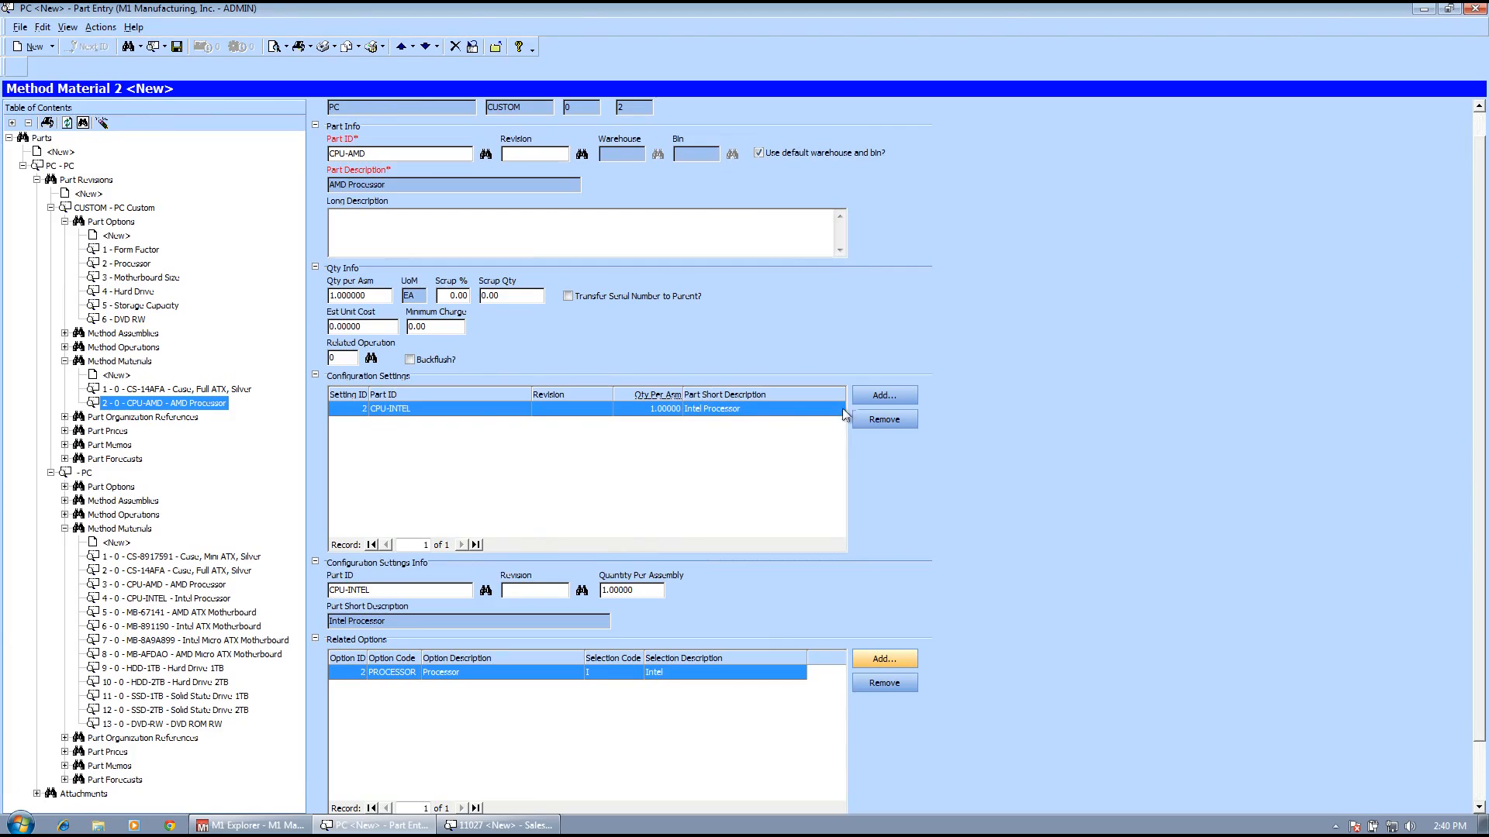
Add a second configuration setting with part CPU-AMD to the processor material and relate it to the Processor option's AMD selection.
click(873, 393)
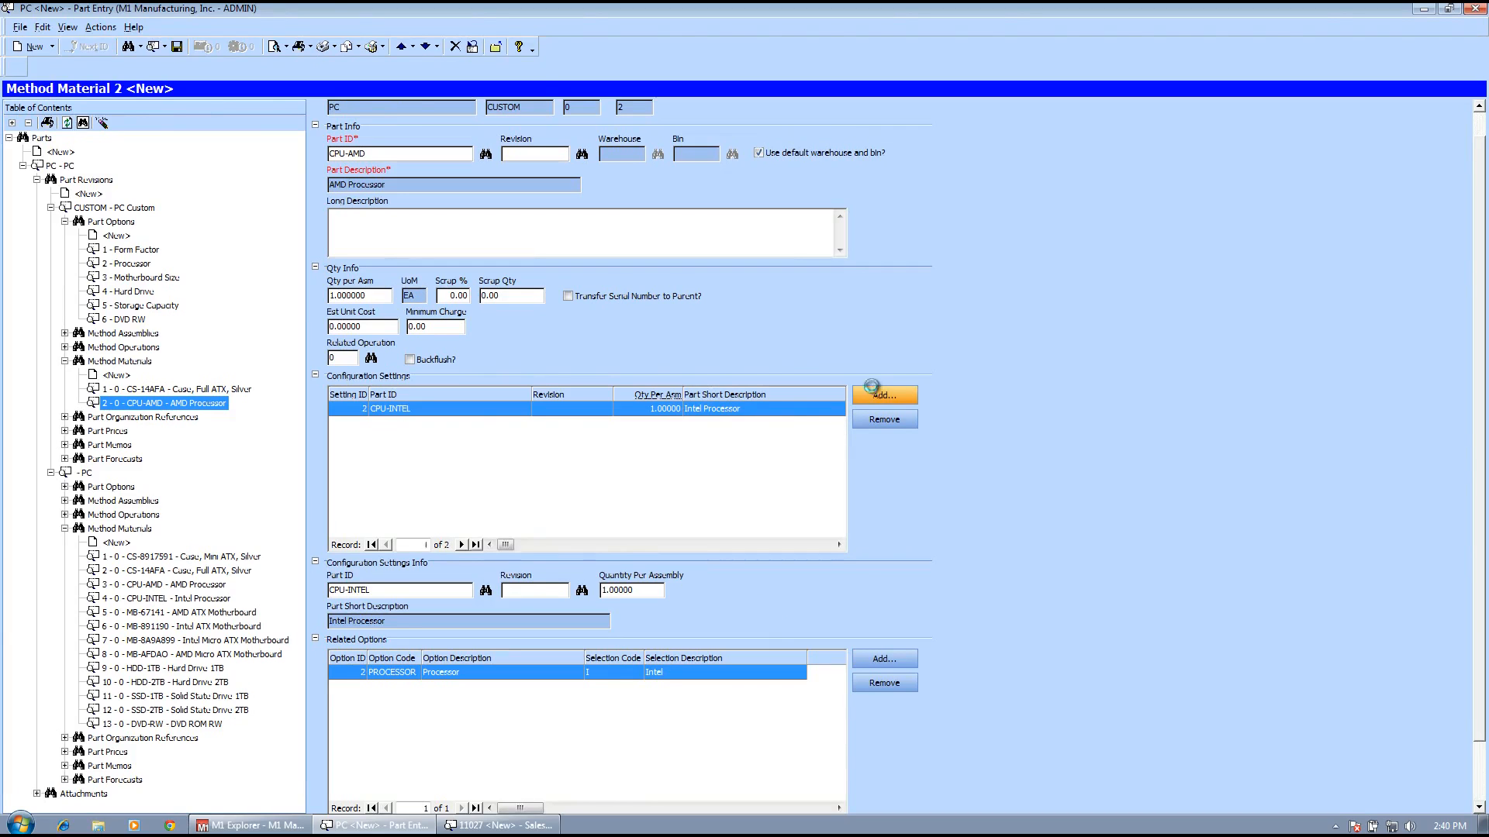
click(485, 591)
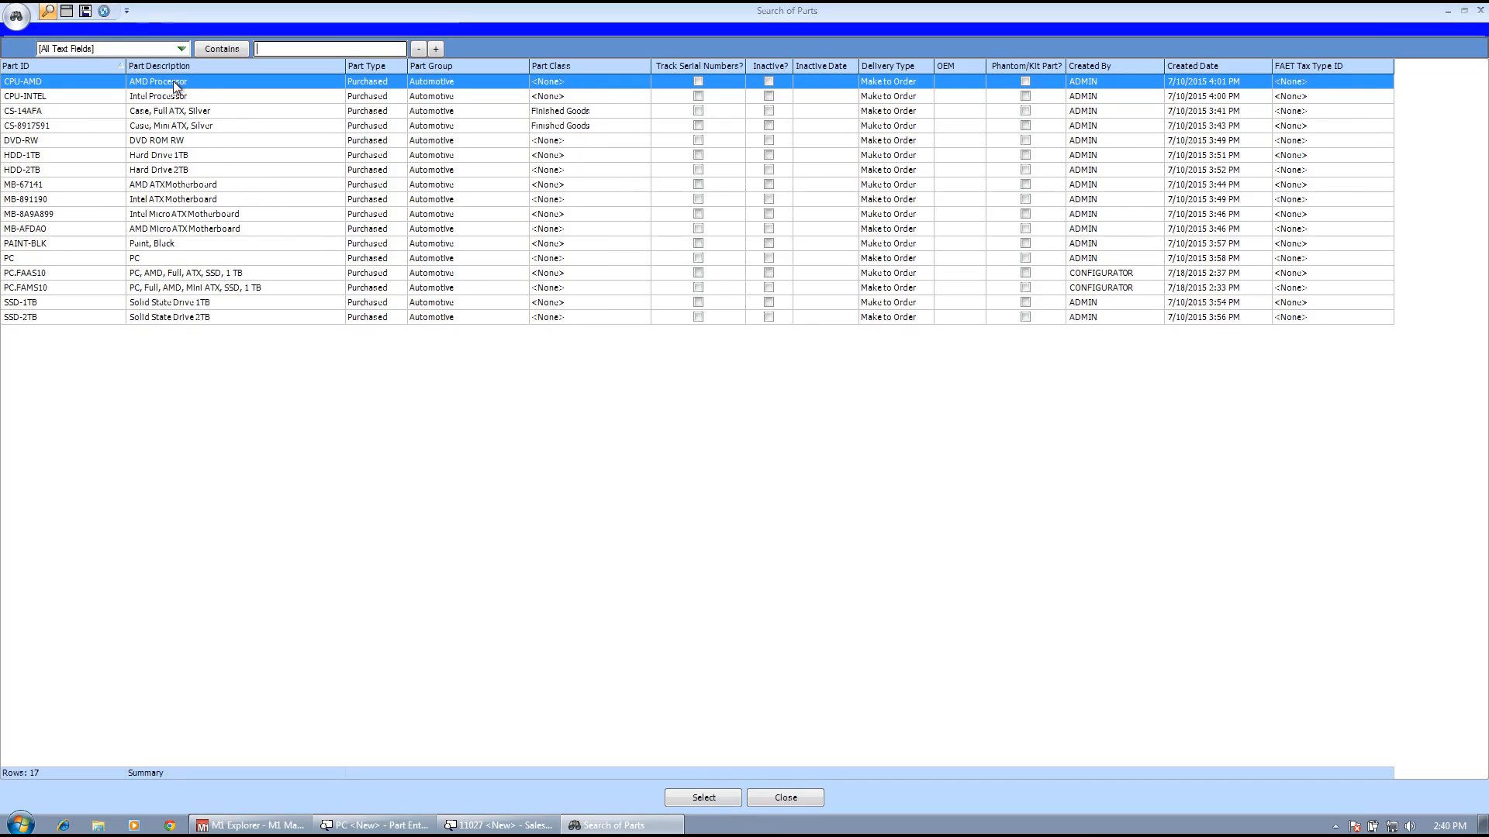
click(723, 801)
click(873, 655)
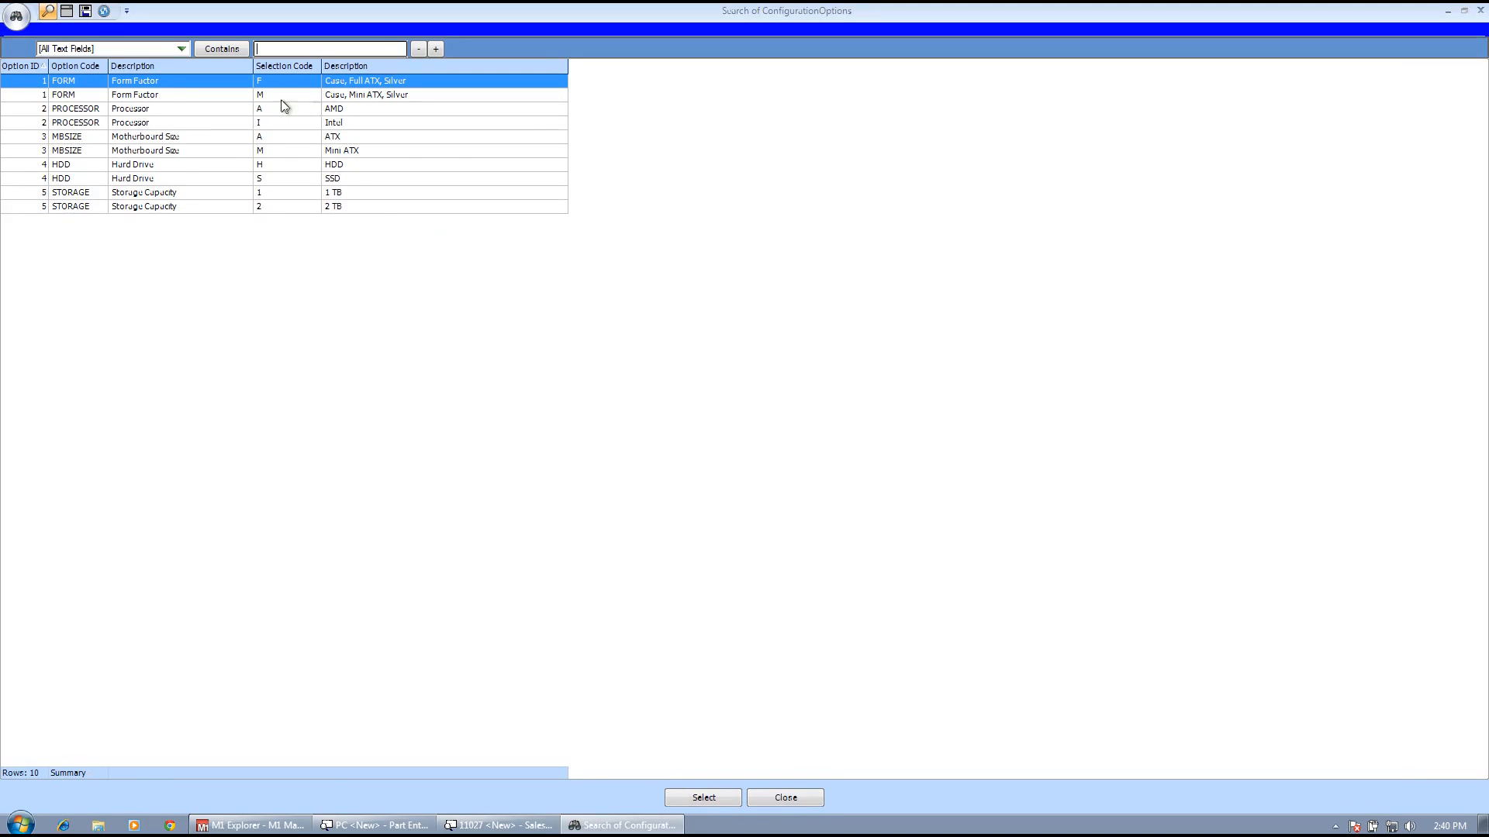
click(316, 110)
click(720, 796)
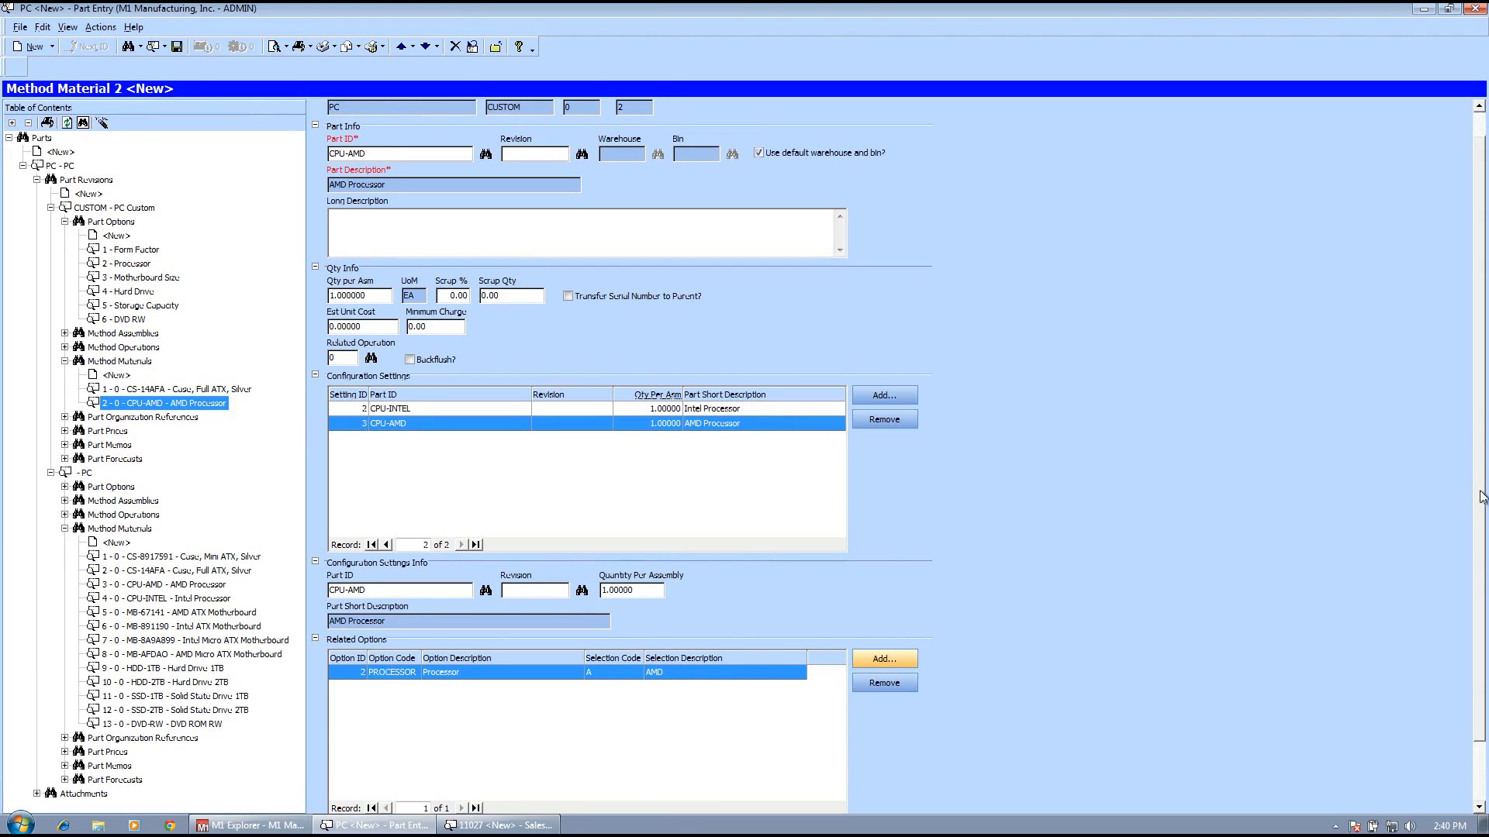
scroll(1477, 465, up, 1)
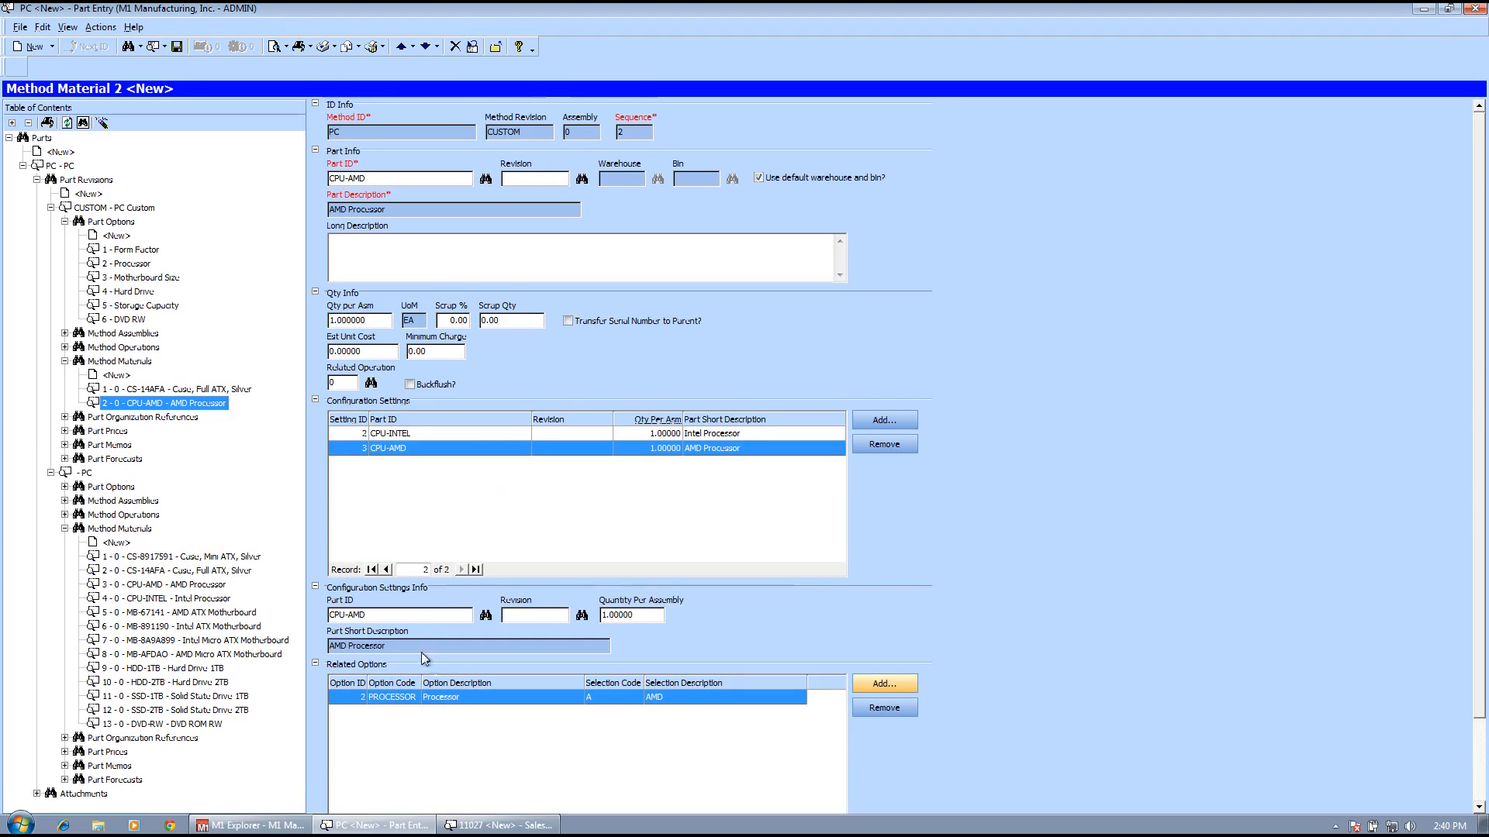
scroll(1396, 418, down, 2)
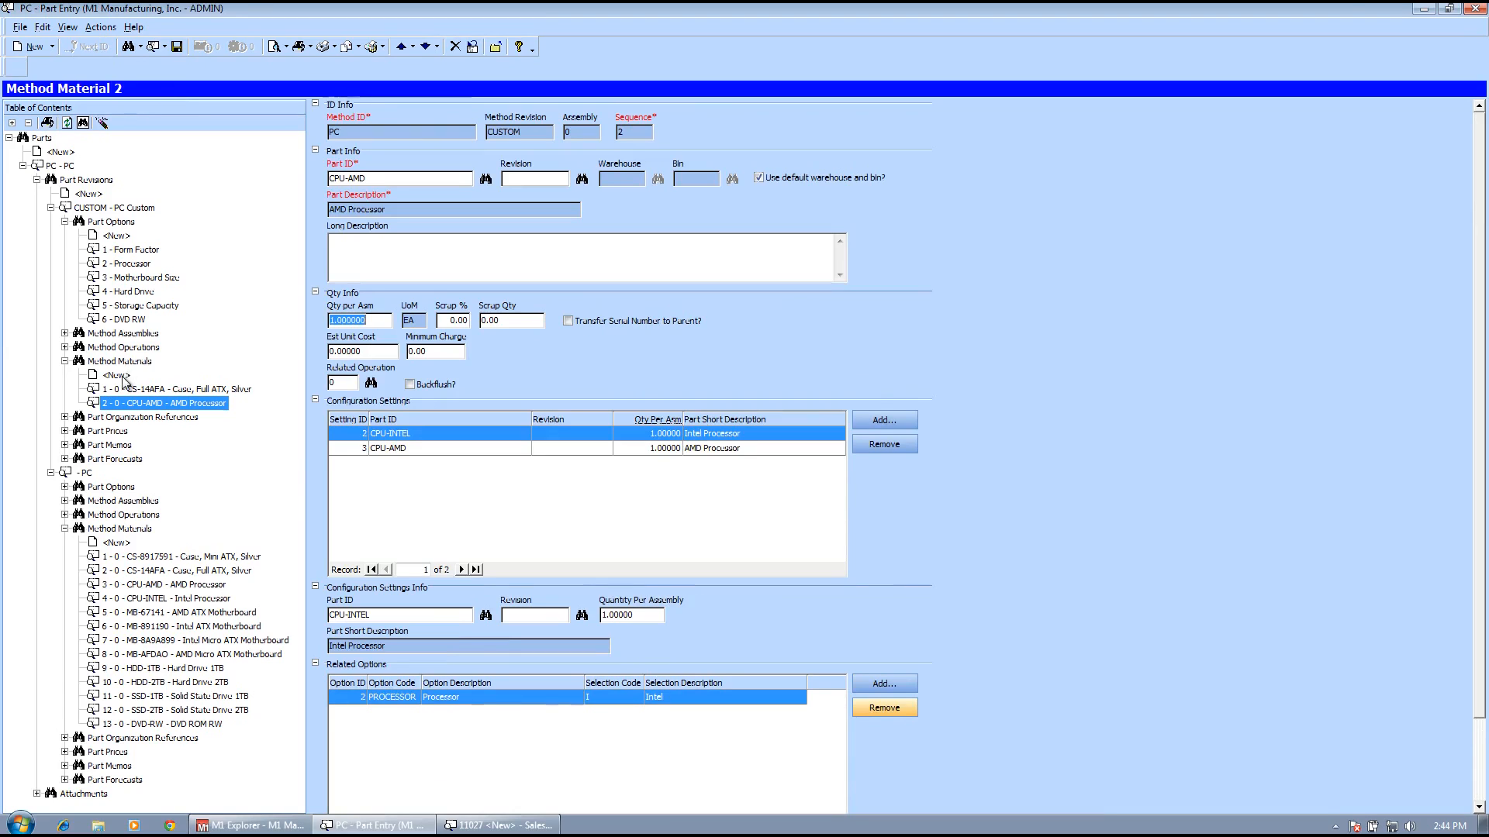
Add MB-67141 (AMD ATX Motherboard) as the third method material of the CUSTOM revision.
click(118, 377)
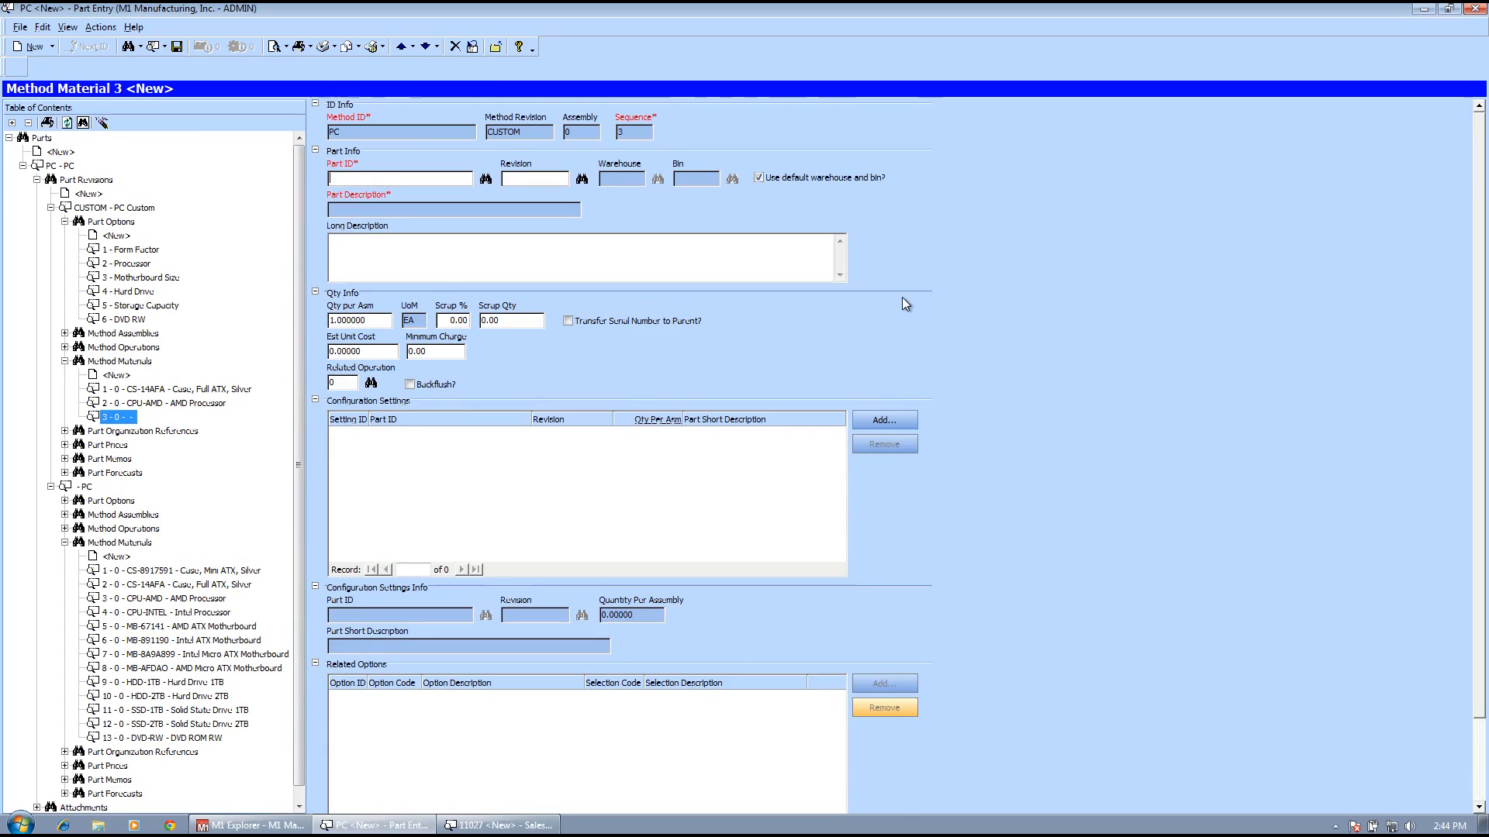
click(489, 180)
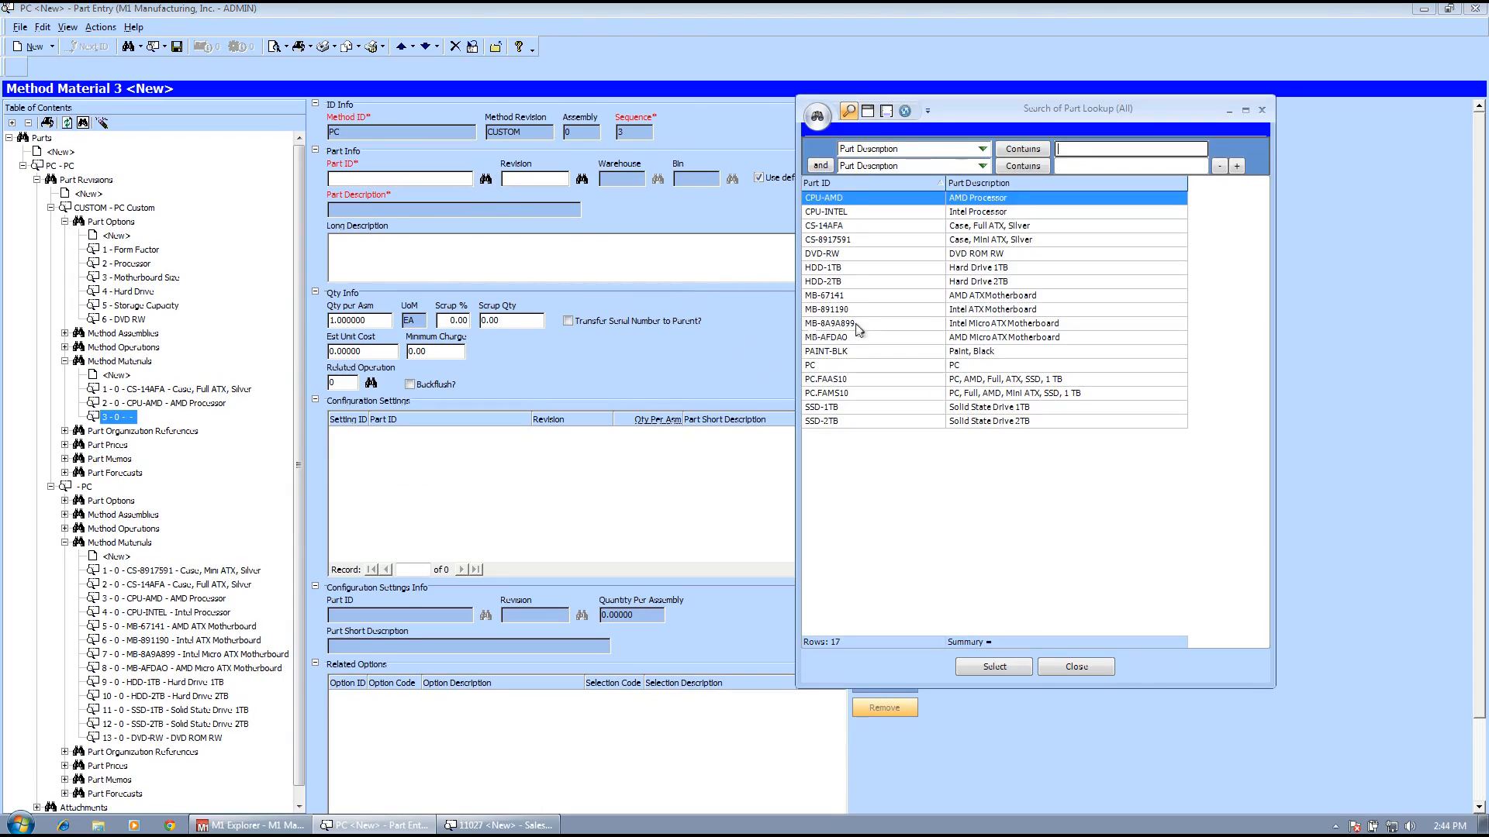
click(1009, 296)
click(993, 668)
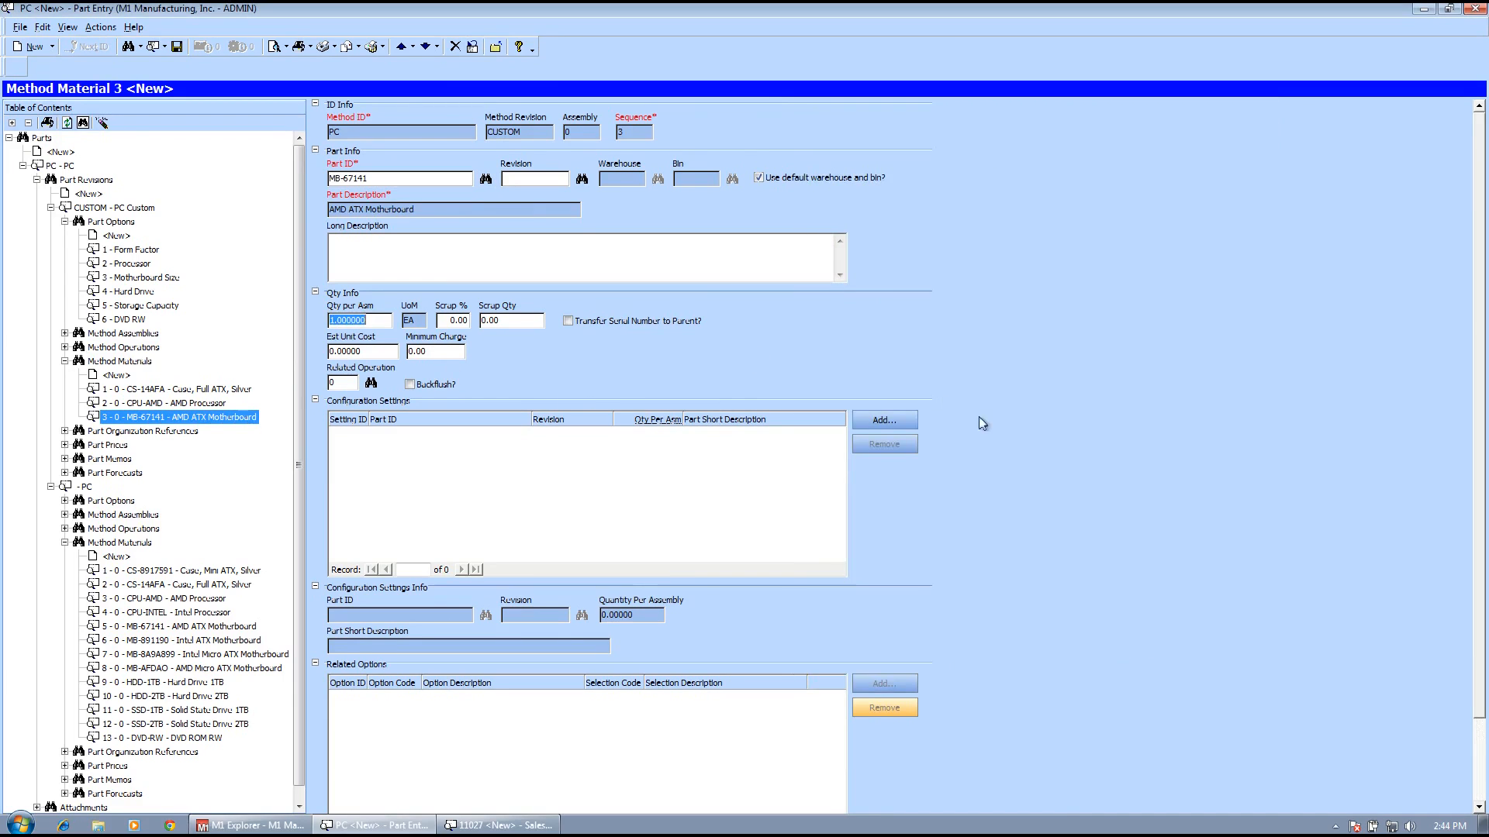
Add a configuration setting with part MB-67141 to the motherboard material.
click(885, 420)
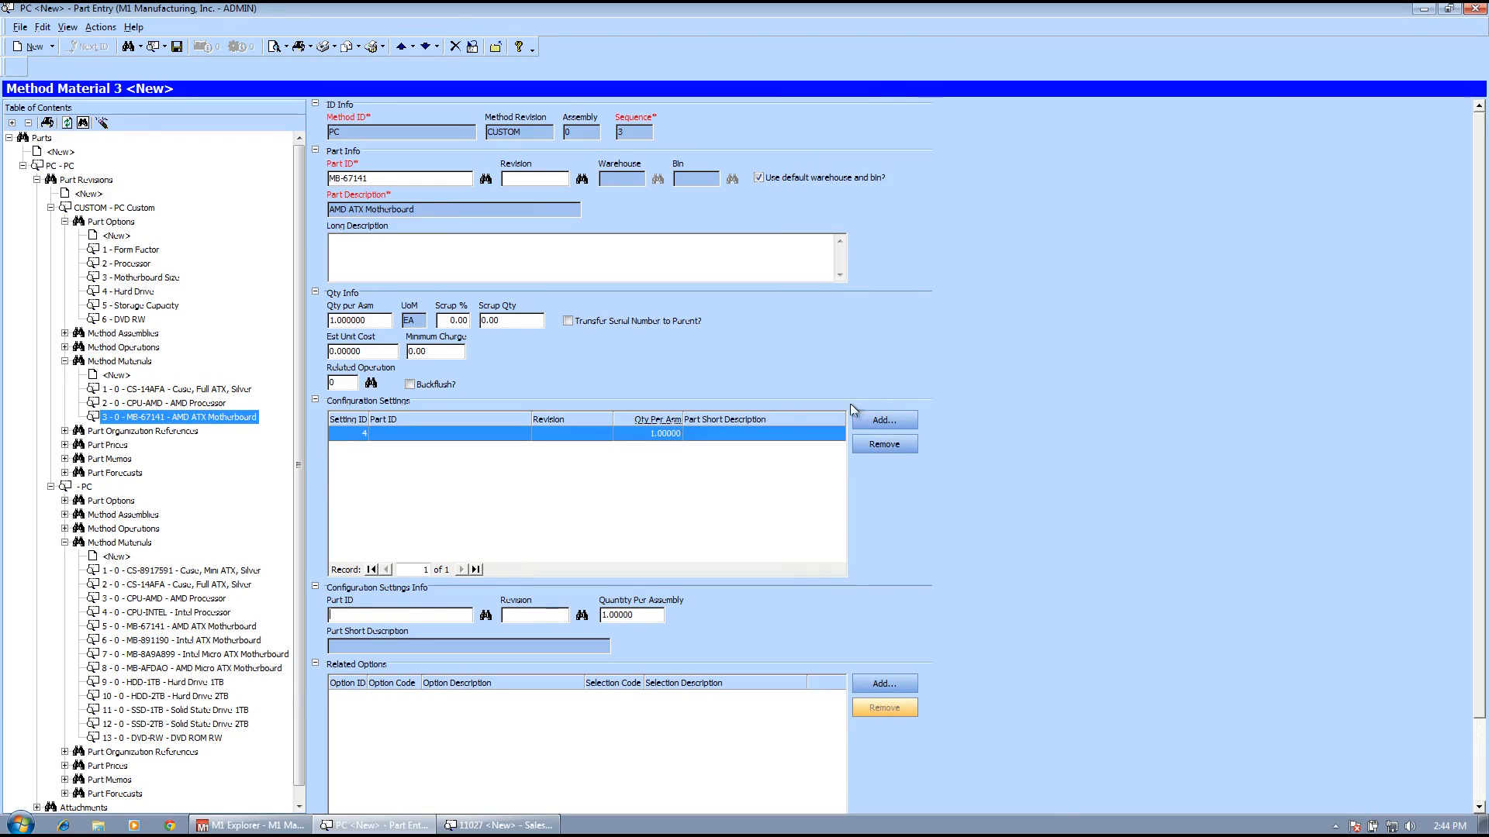
click(484, 615)
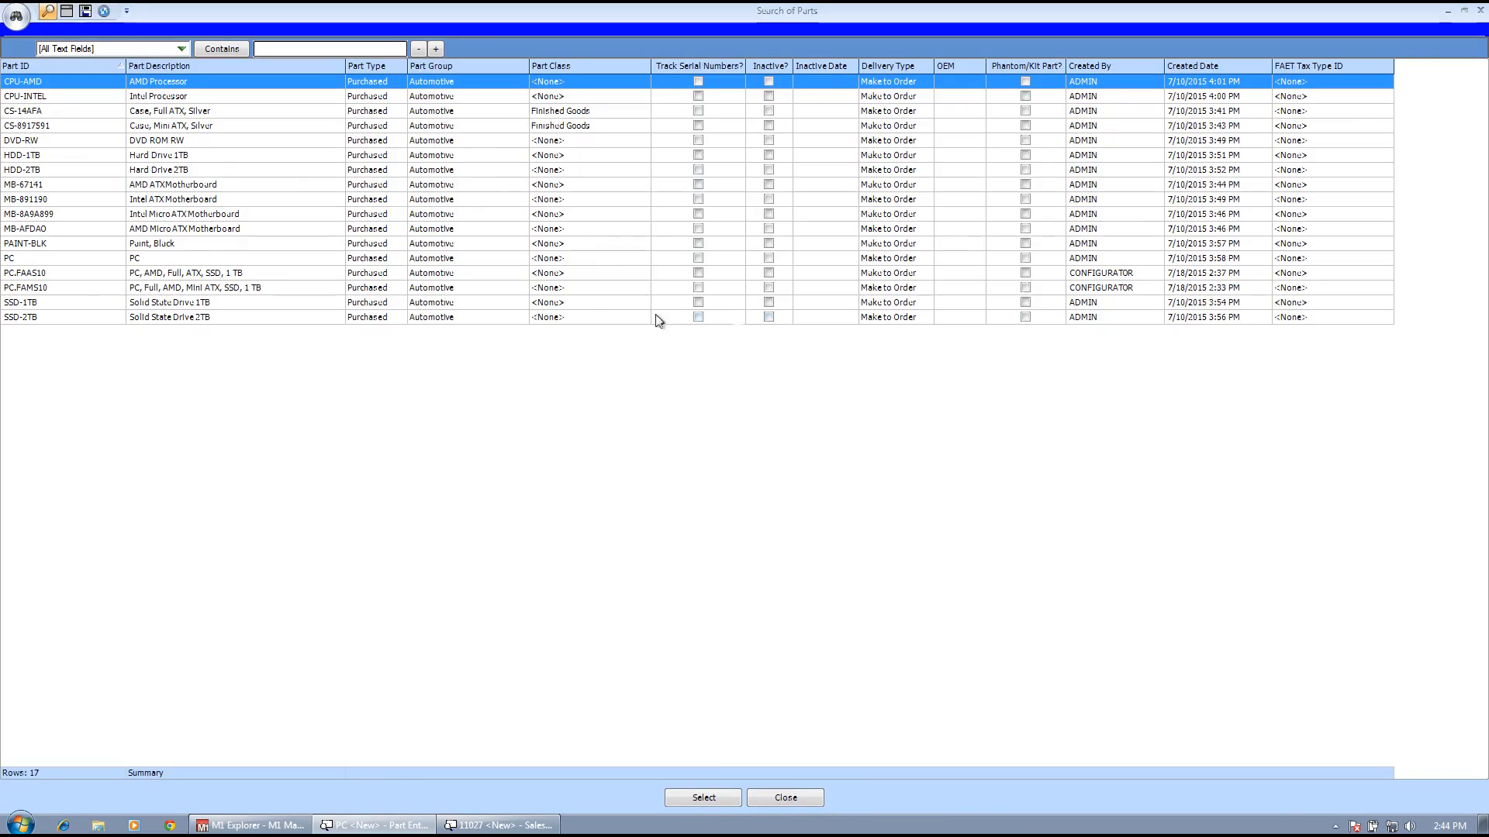
click(168, 188)
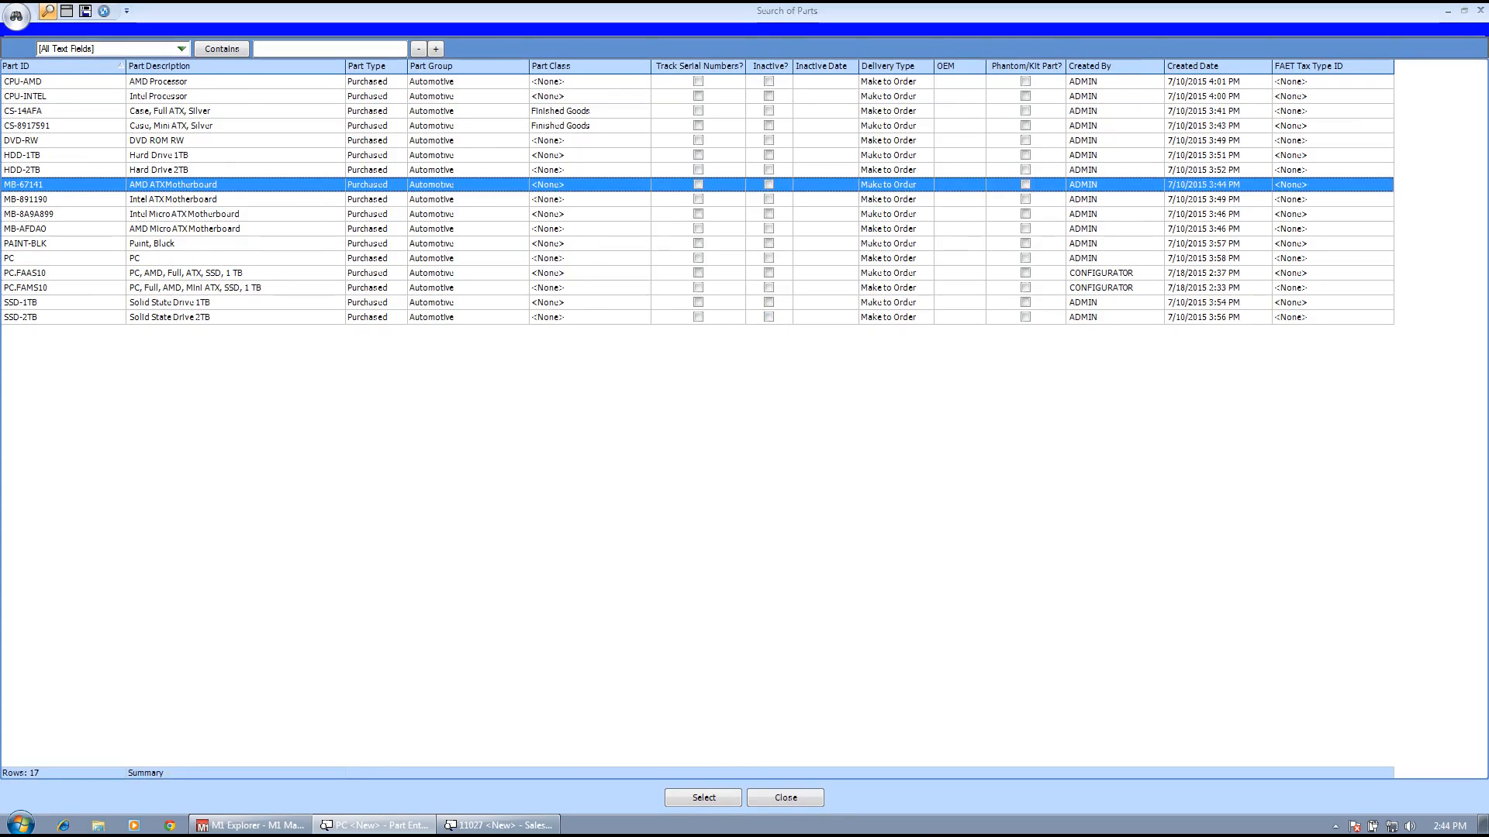
click(715, 799)
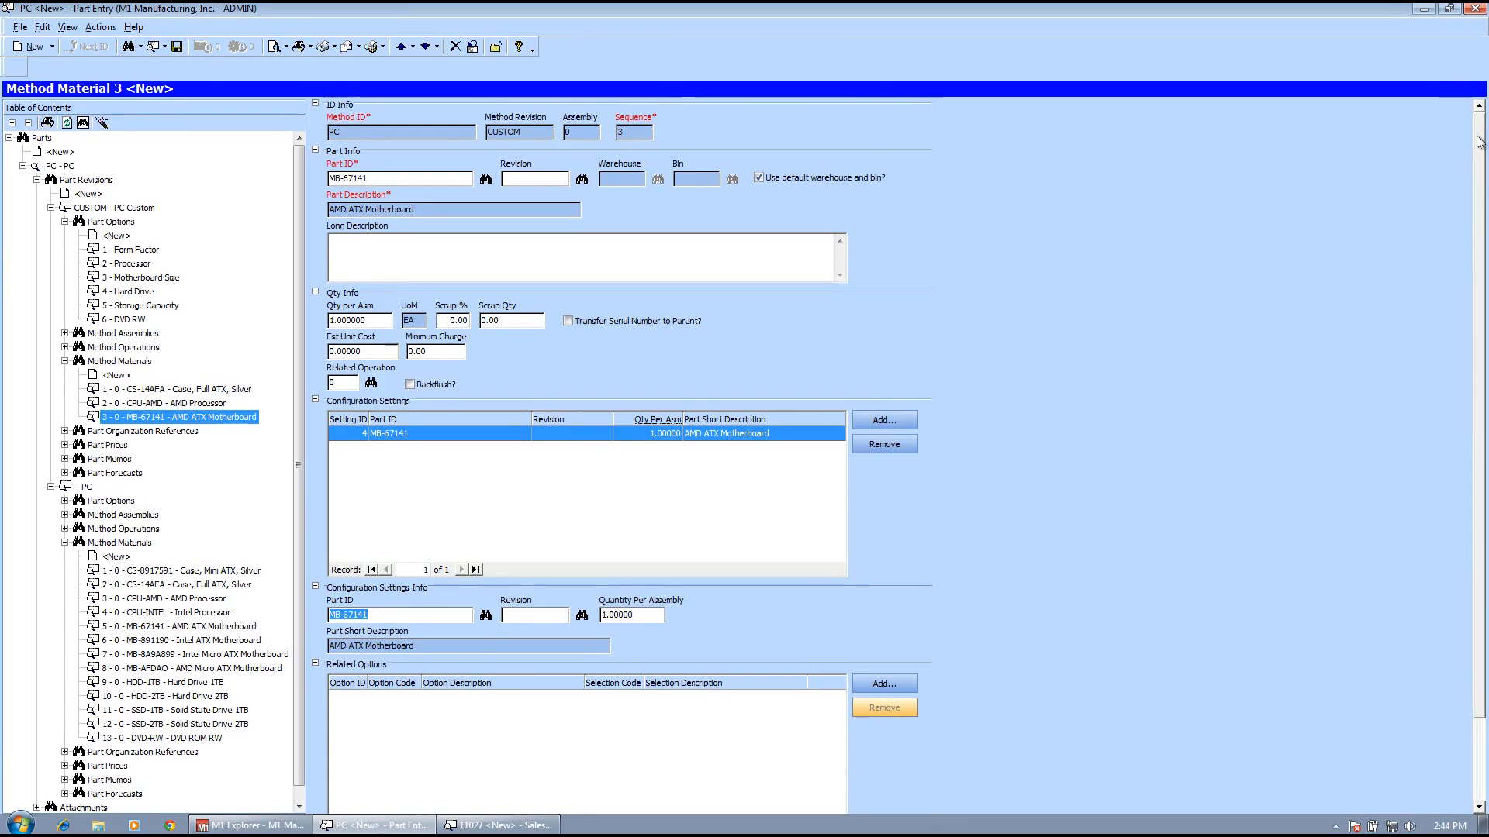
Relate the MB-67141 setting to the Processor option's AMD selection and the Motherboard Size option's ATX selection.
drag(1479, 142, 1480, 302)
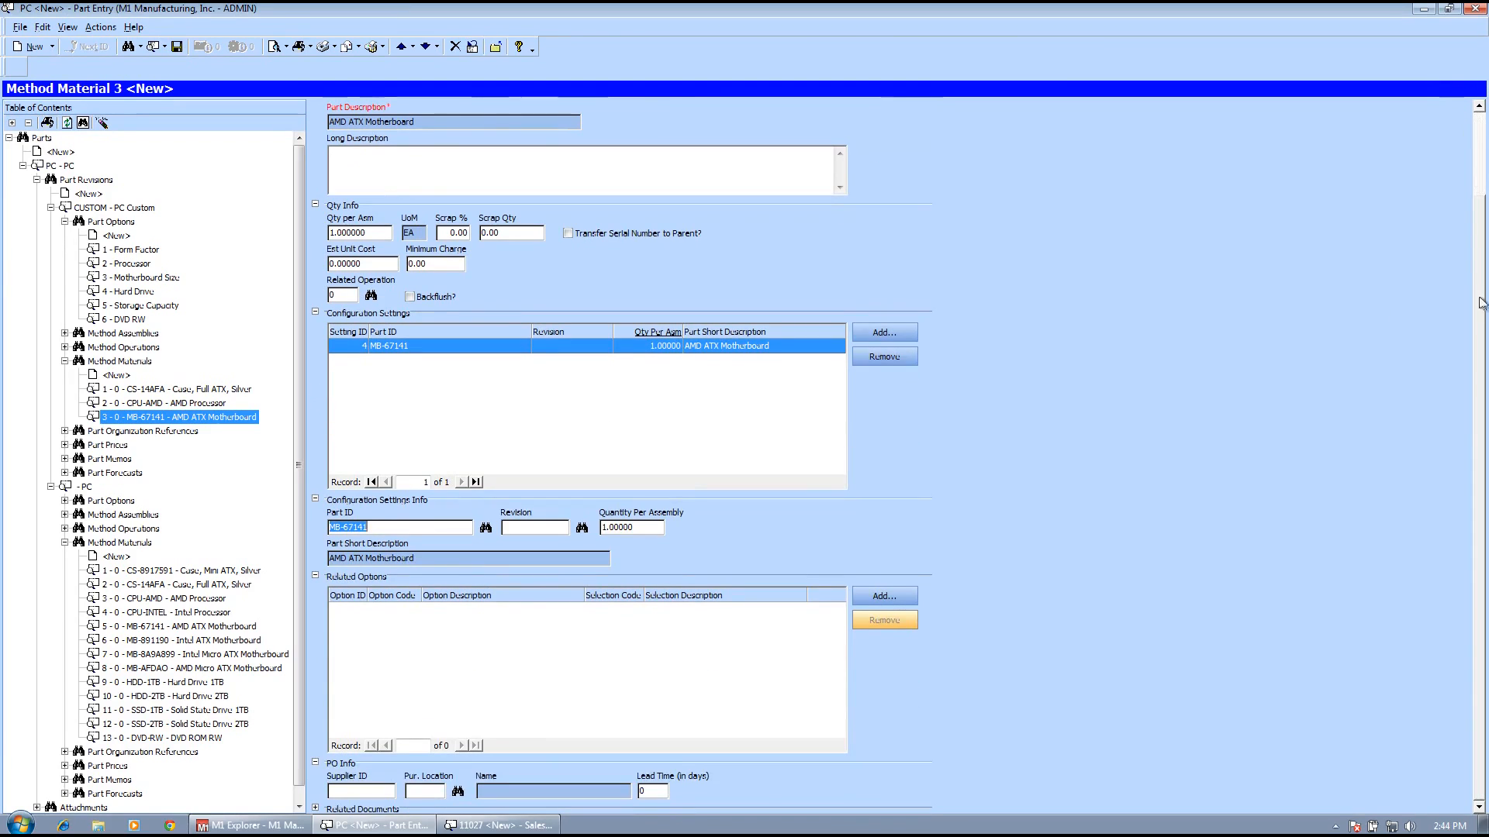
click(886, 597)
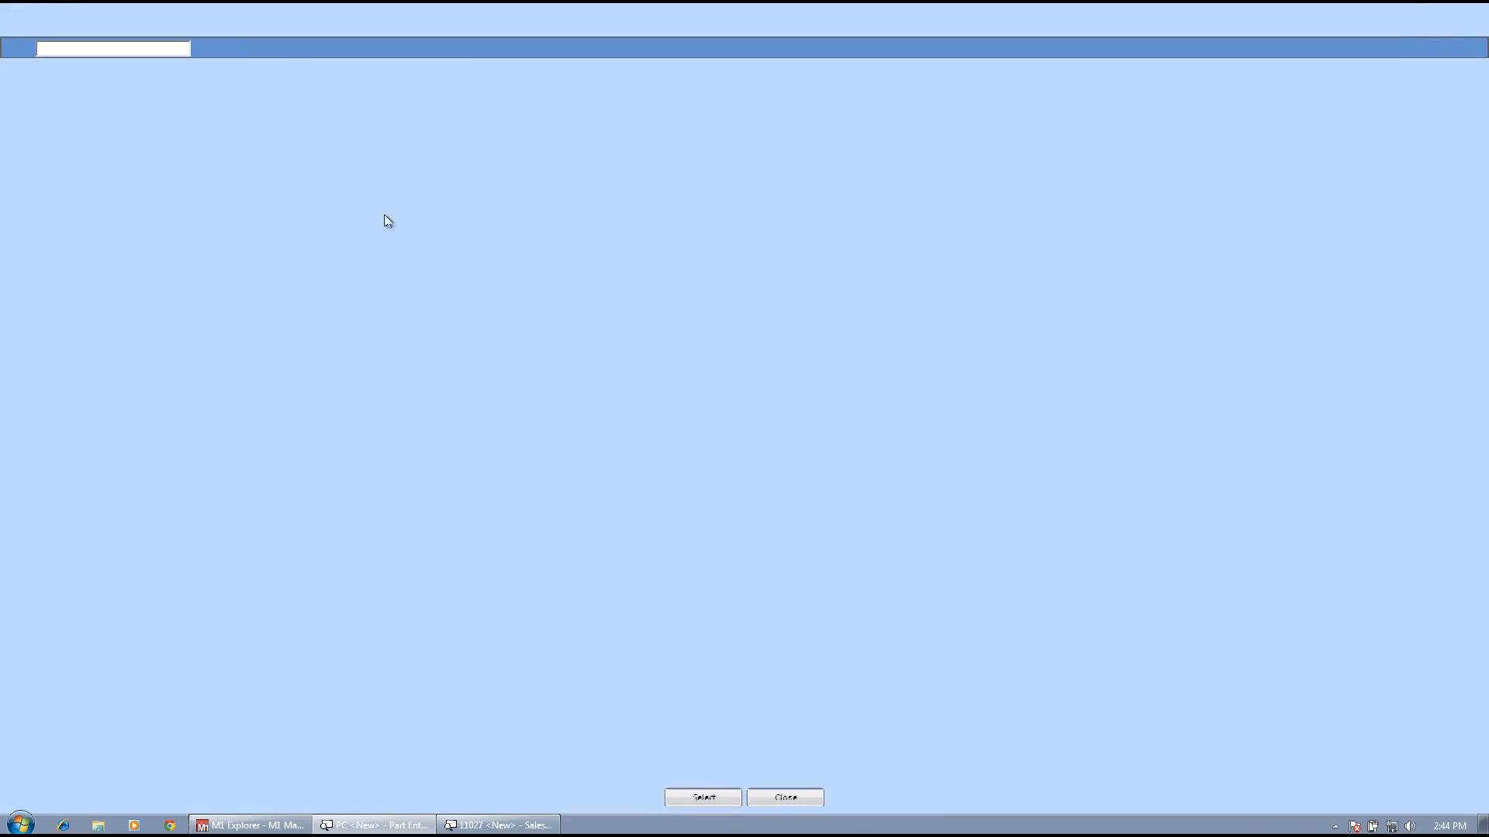
click(227, 111)
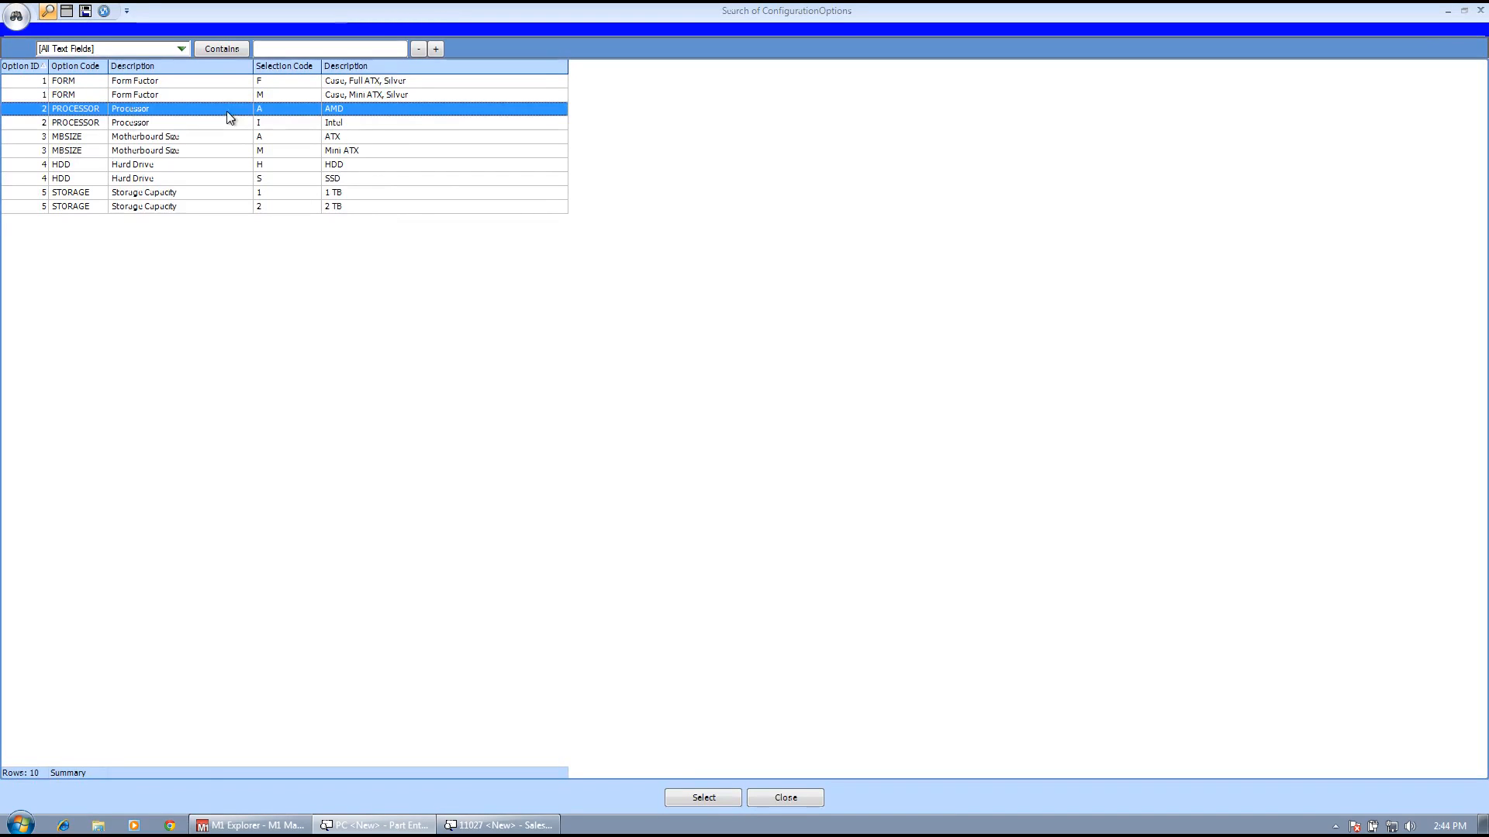
click(718, 794)
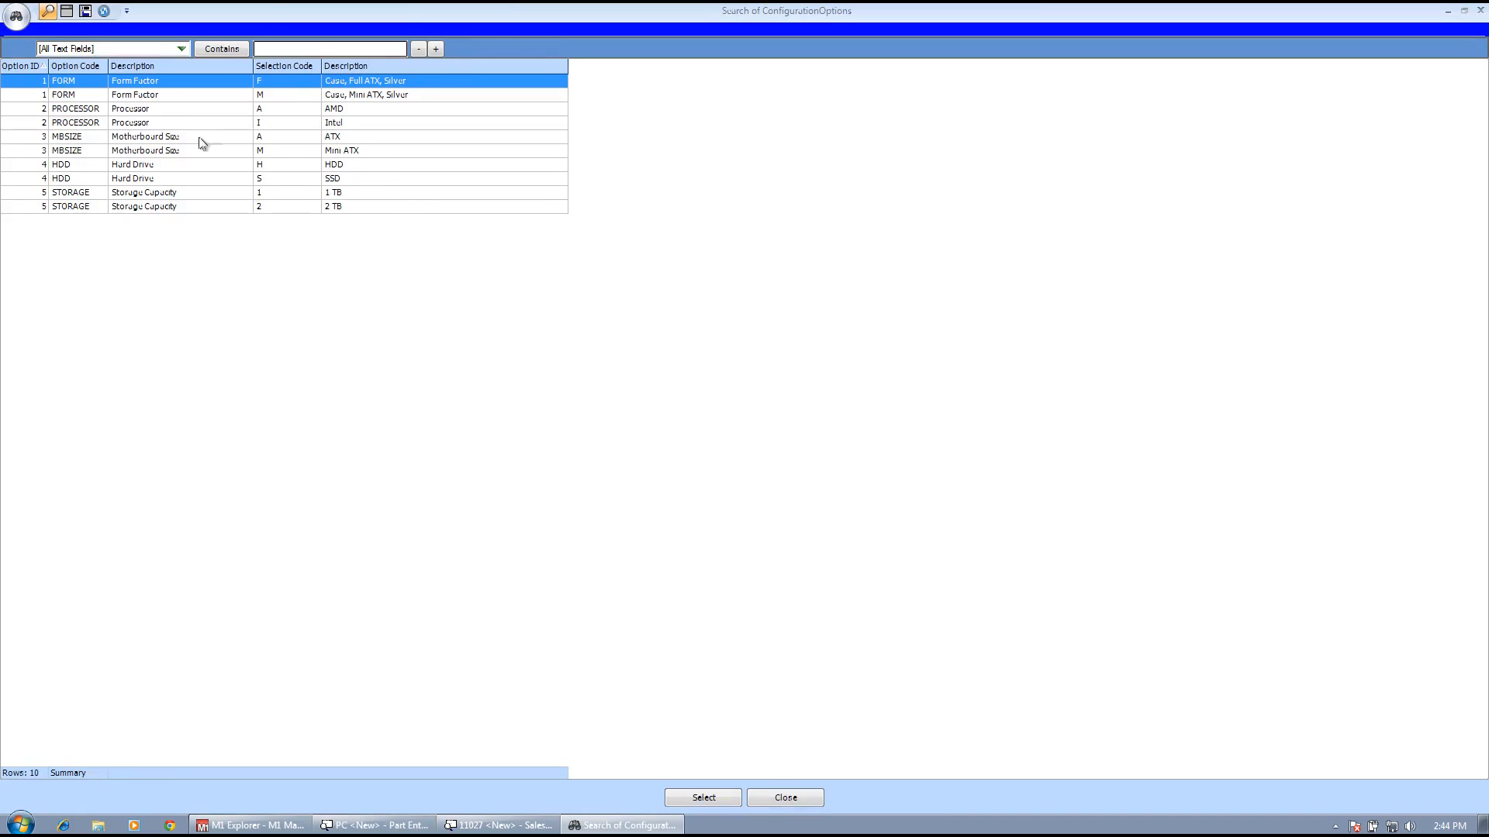
click(186, 137)
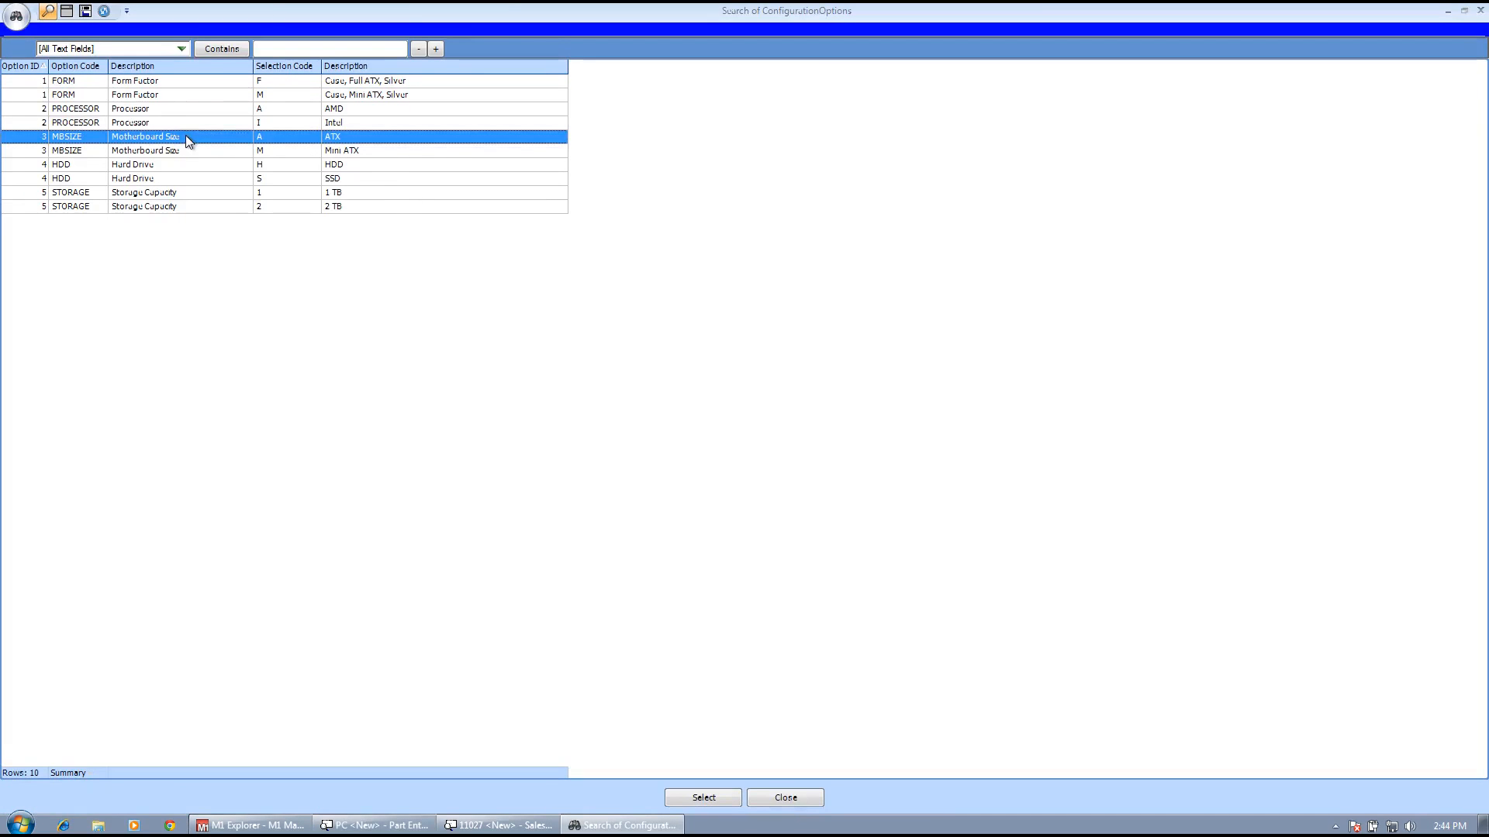
click(706, 797)
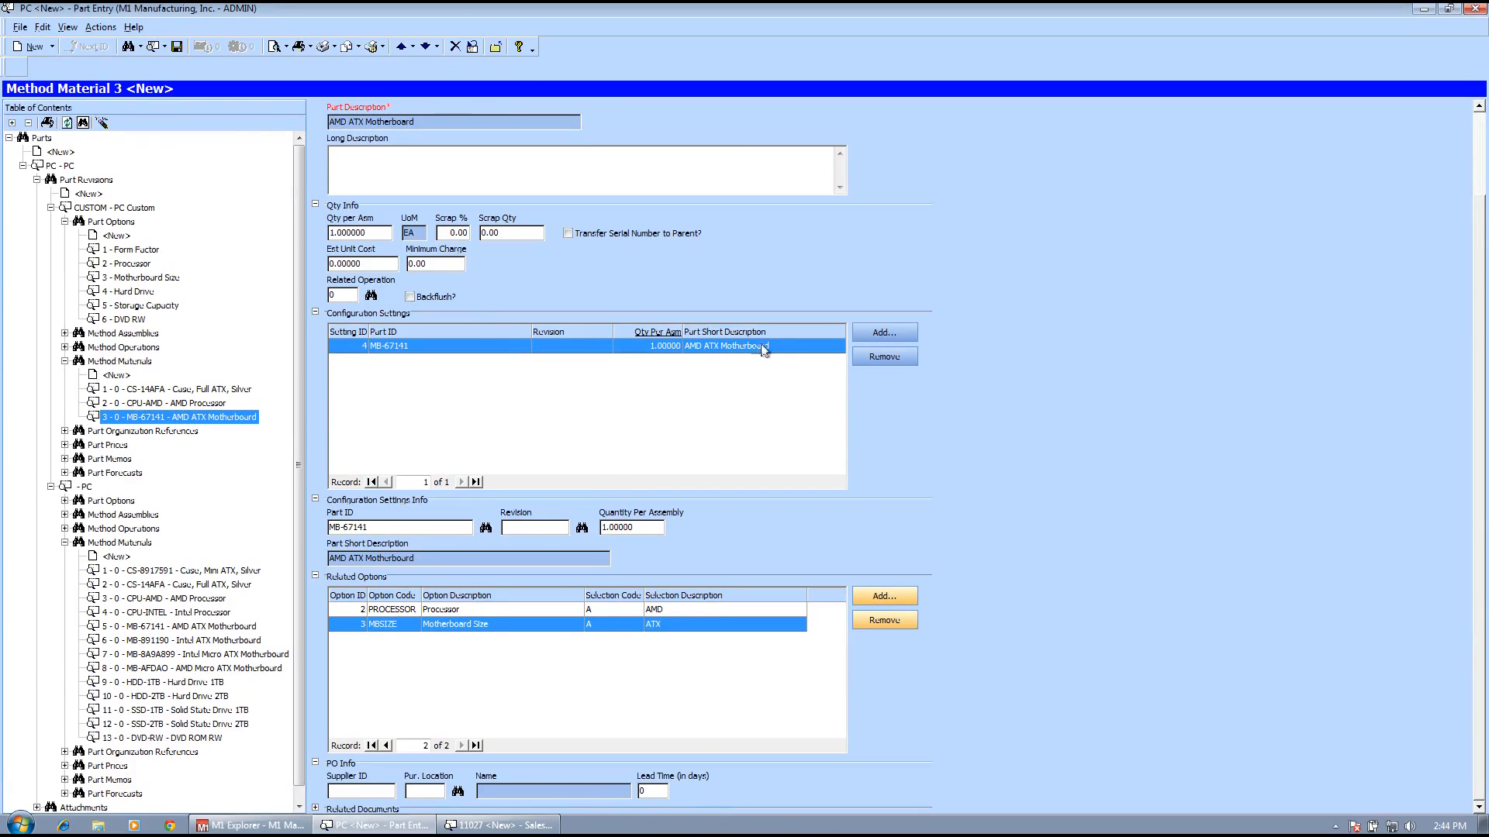
Add a second configuration setting with part MB-891190 (Intel ATX Motherboard) to the motherboard material.
click(879, 331)
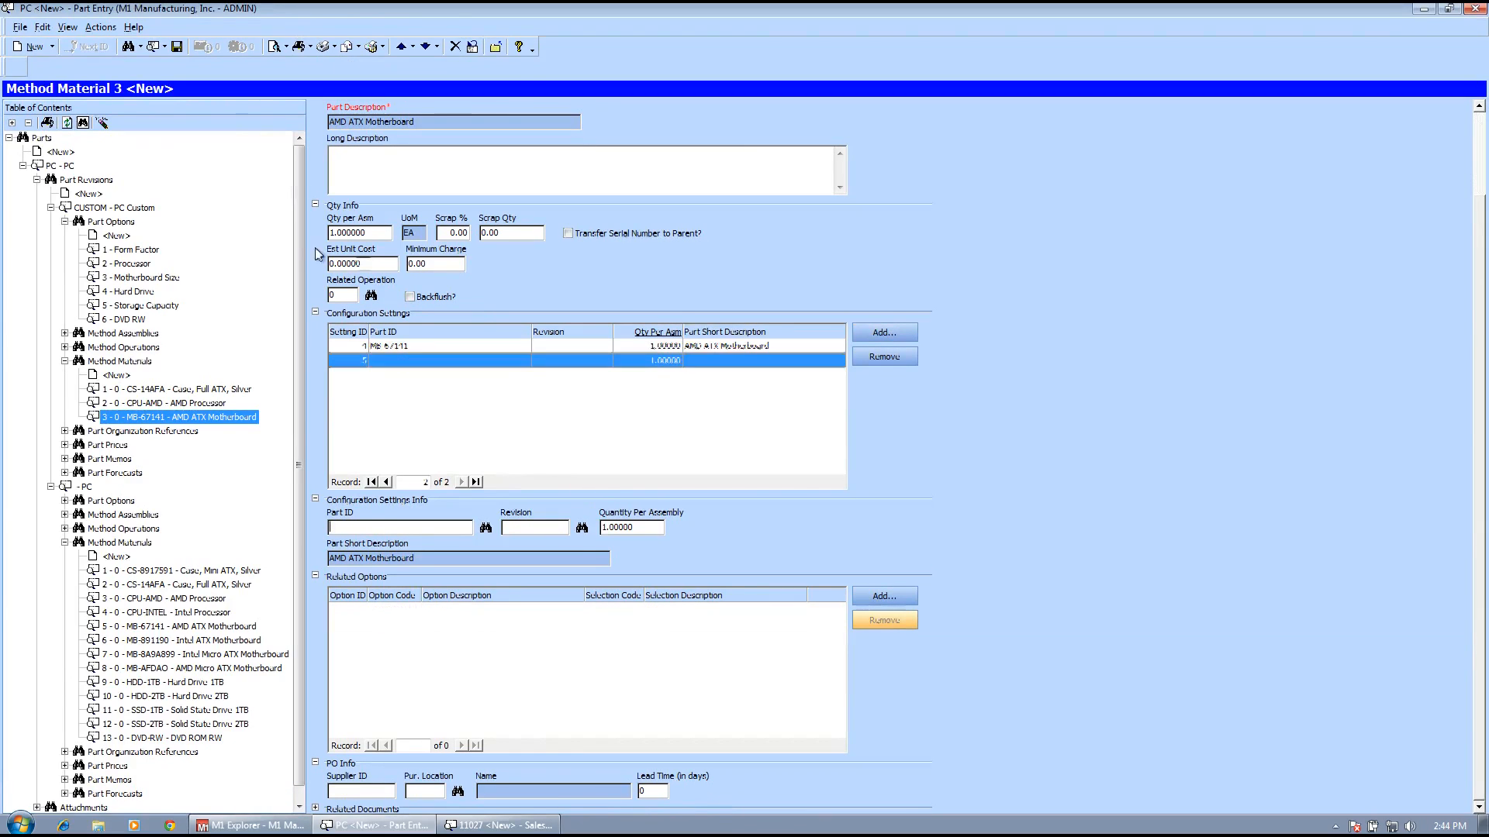
click(485, 528)
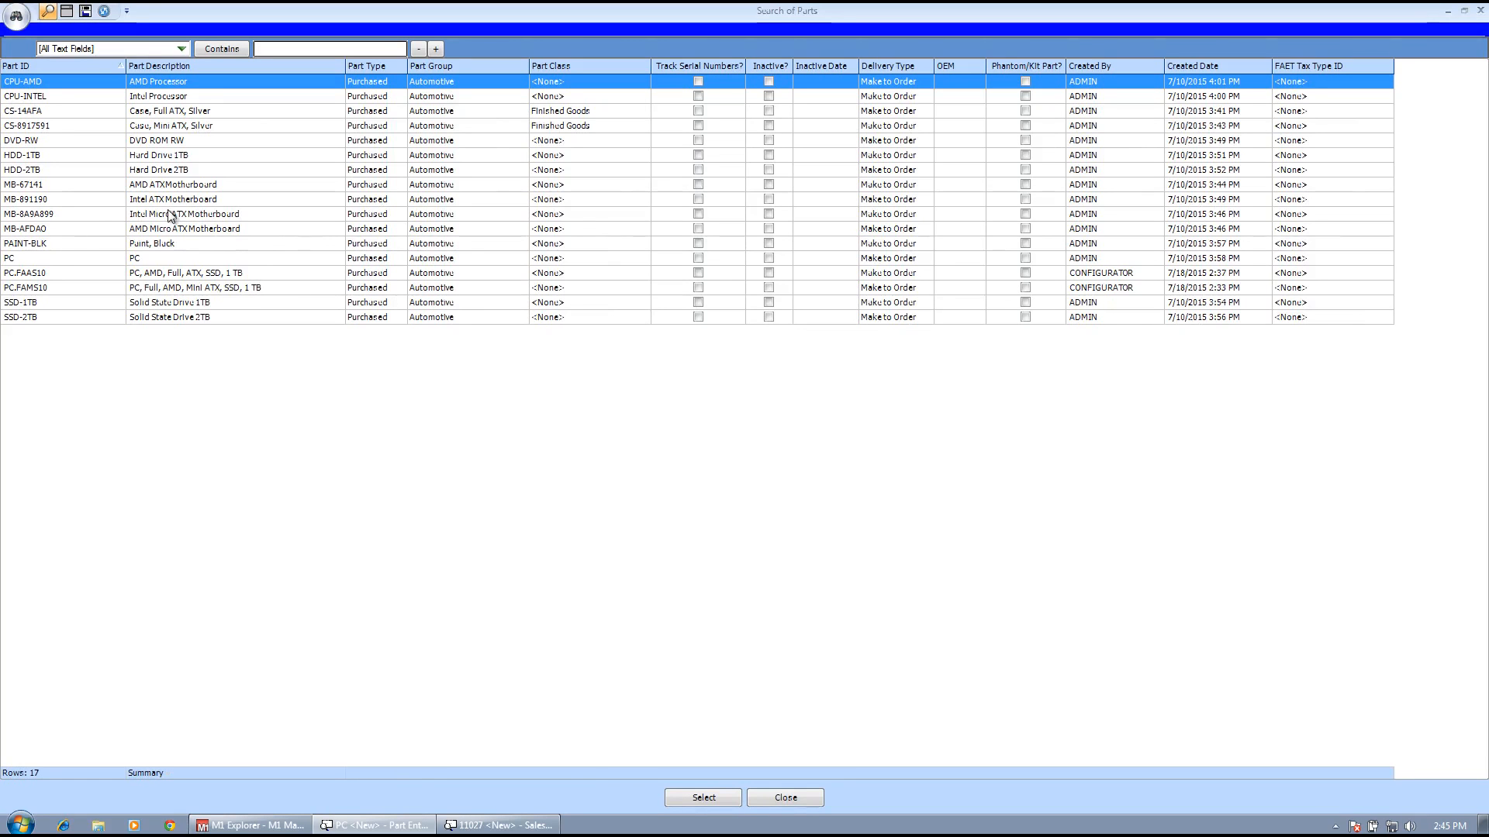
click(190, 199)
click(704, 798)
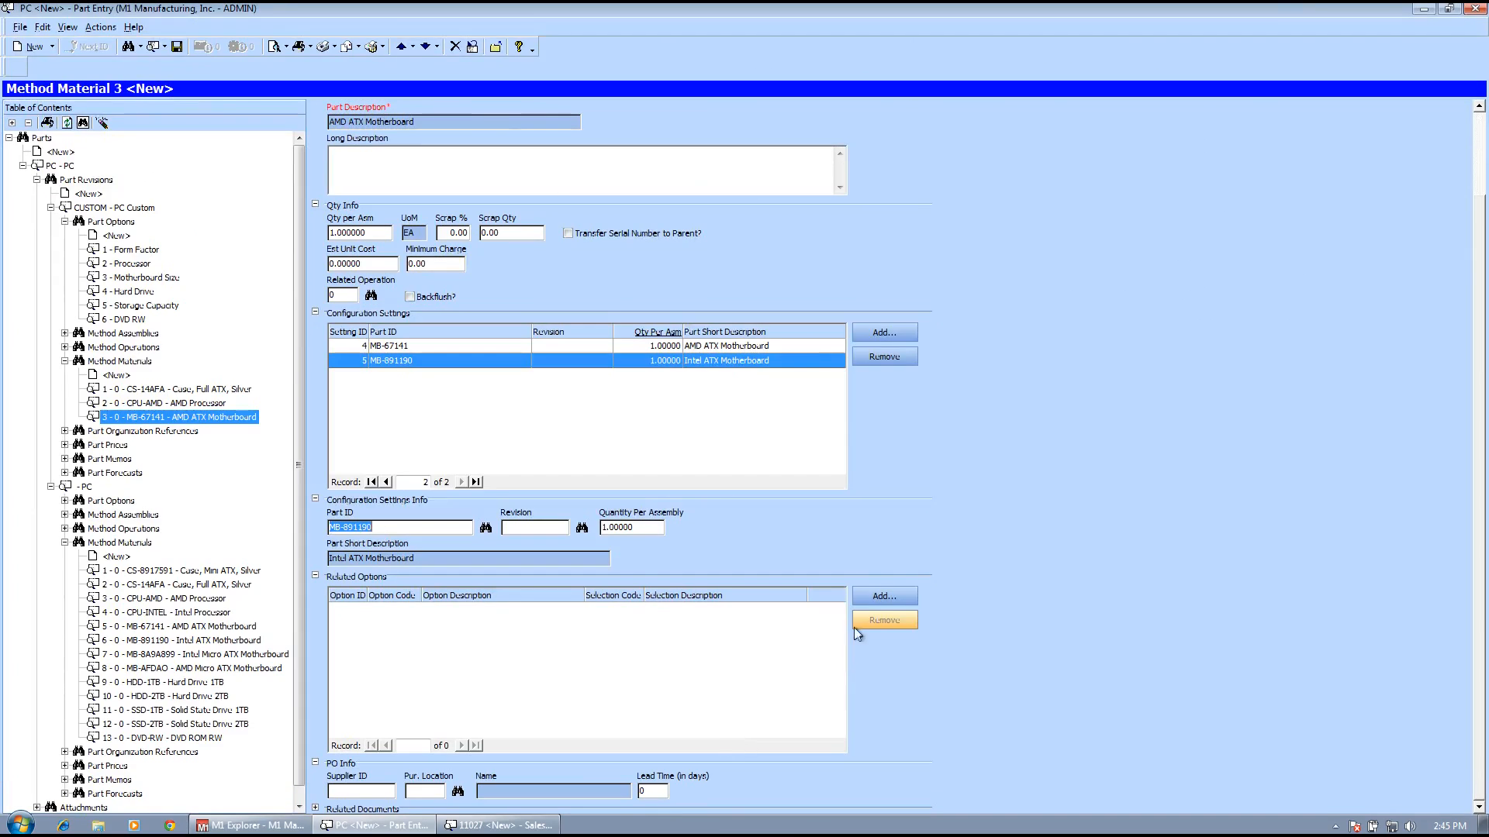
Relate the MB-891190 setting to the Processor option's Intel selection and the Motherboard Size option's ATX selection.
click(903, 602)
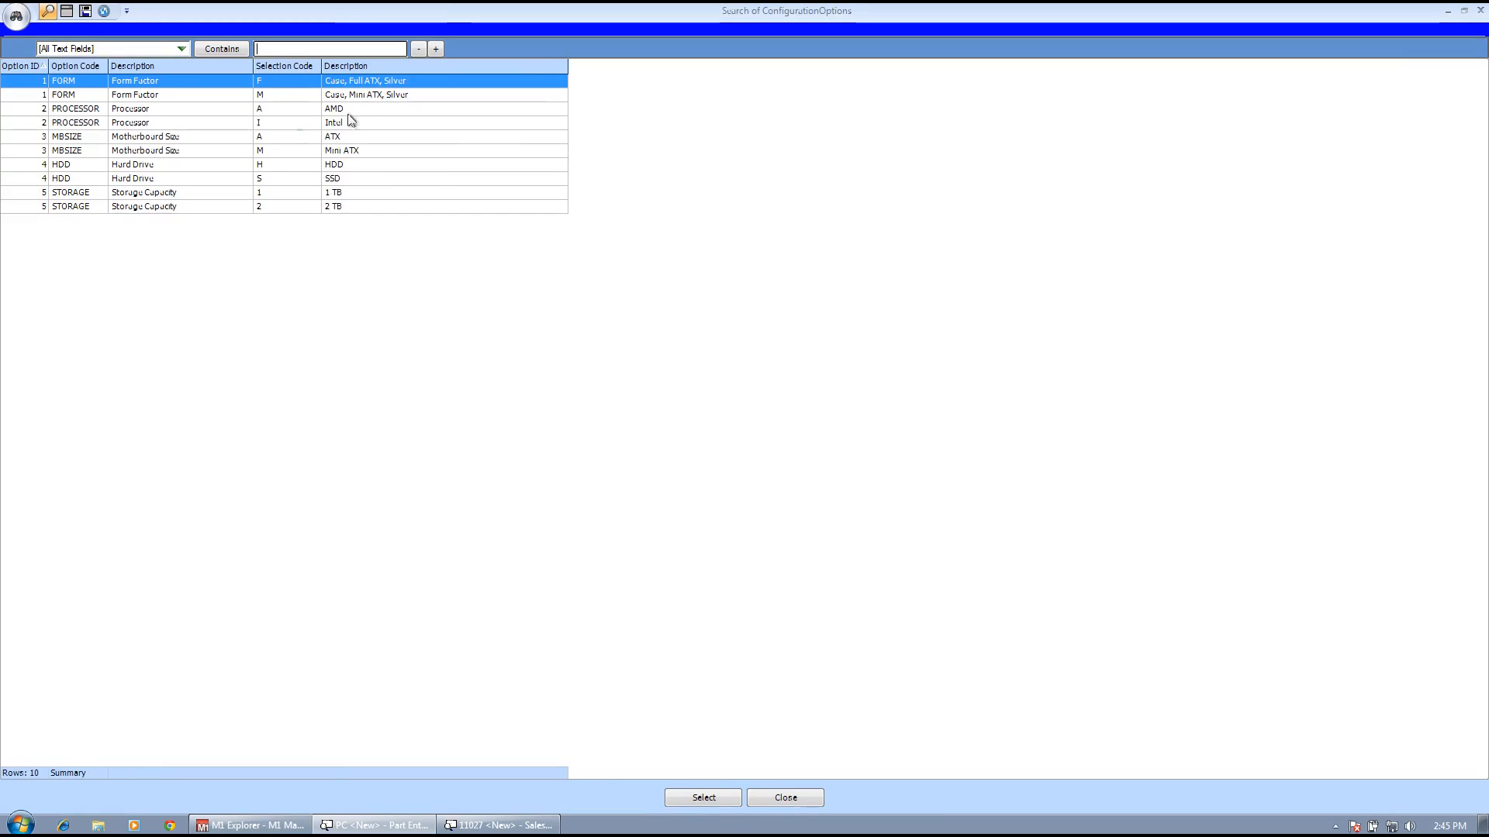
click(359, 122)
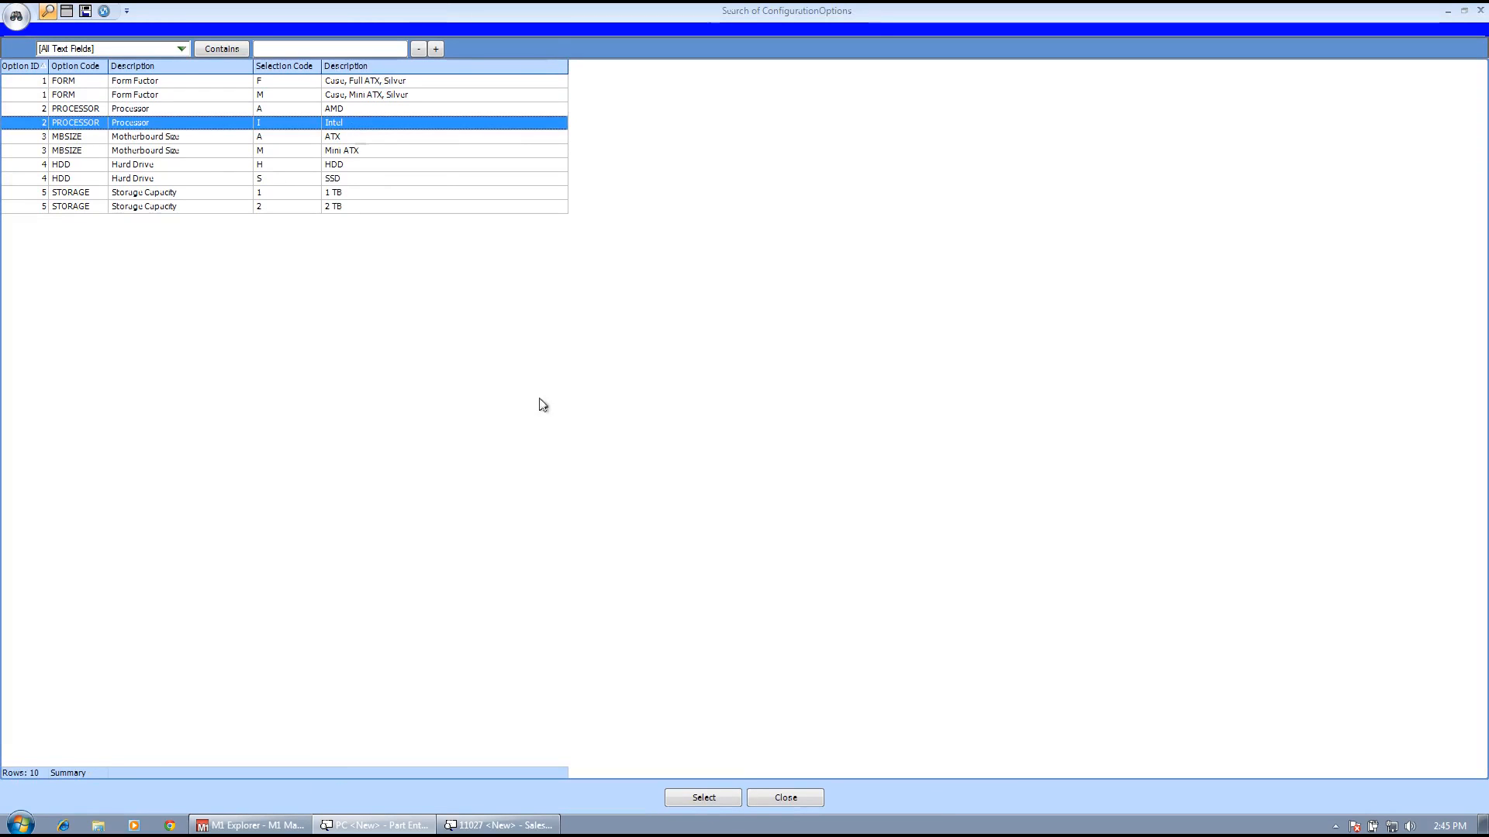
click(702, 798)
click(884, 596)
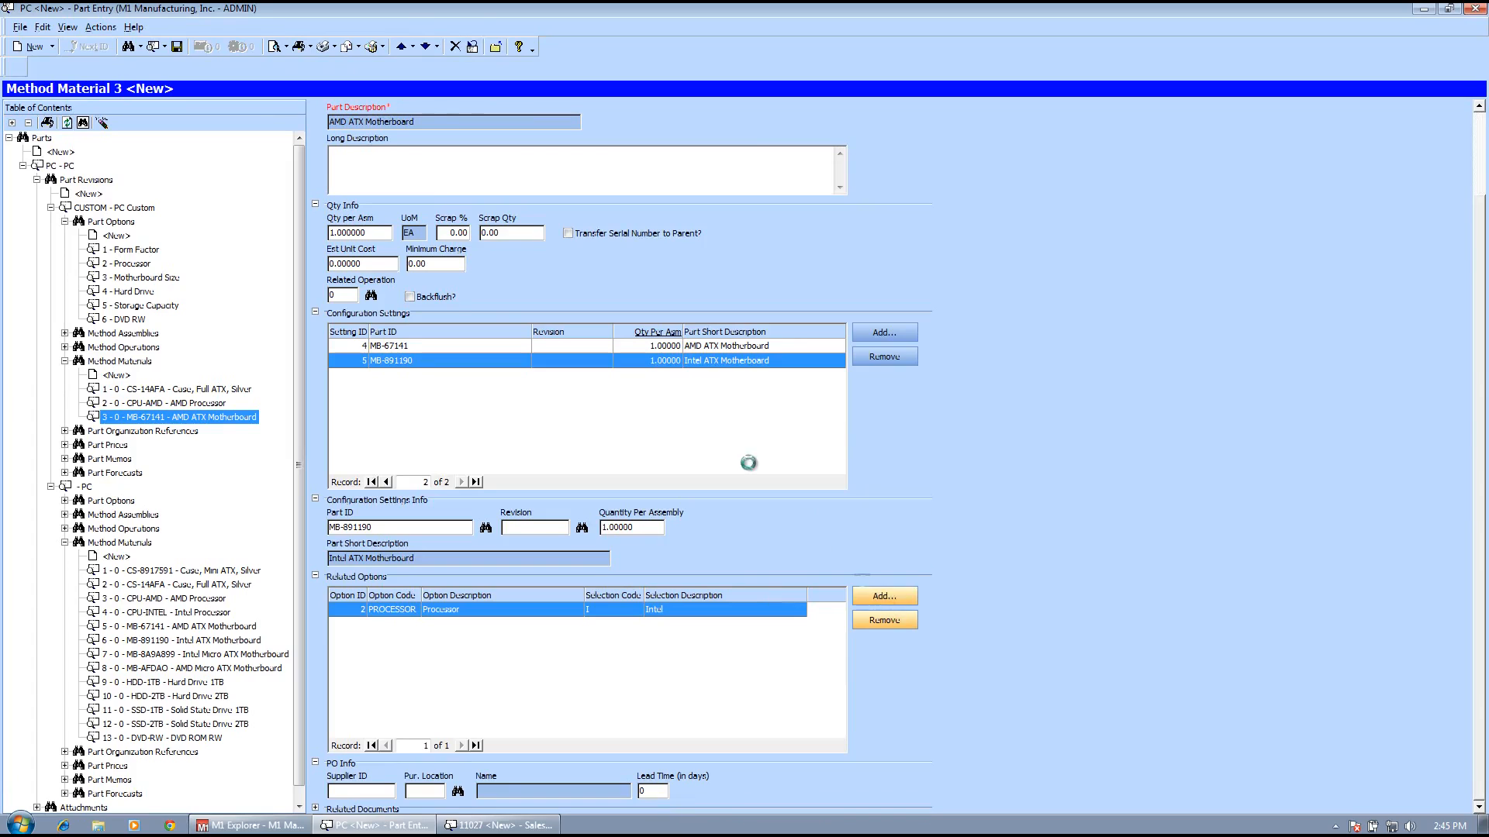
click(339, 136)
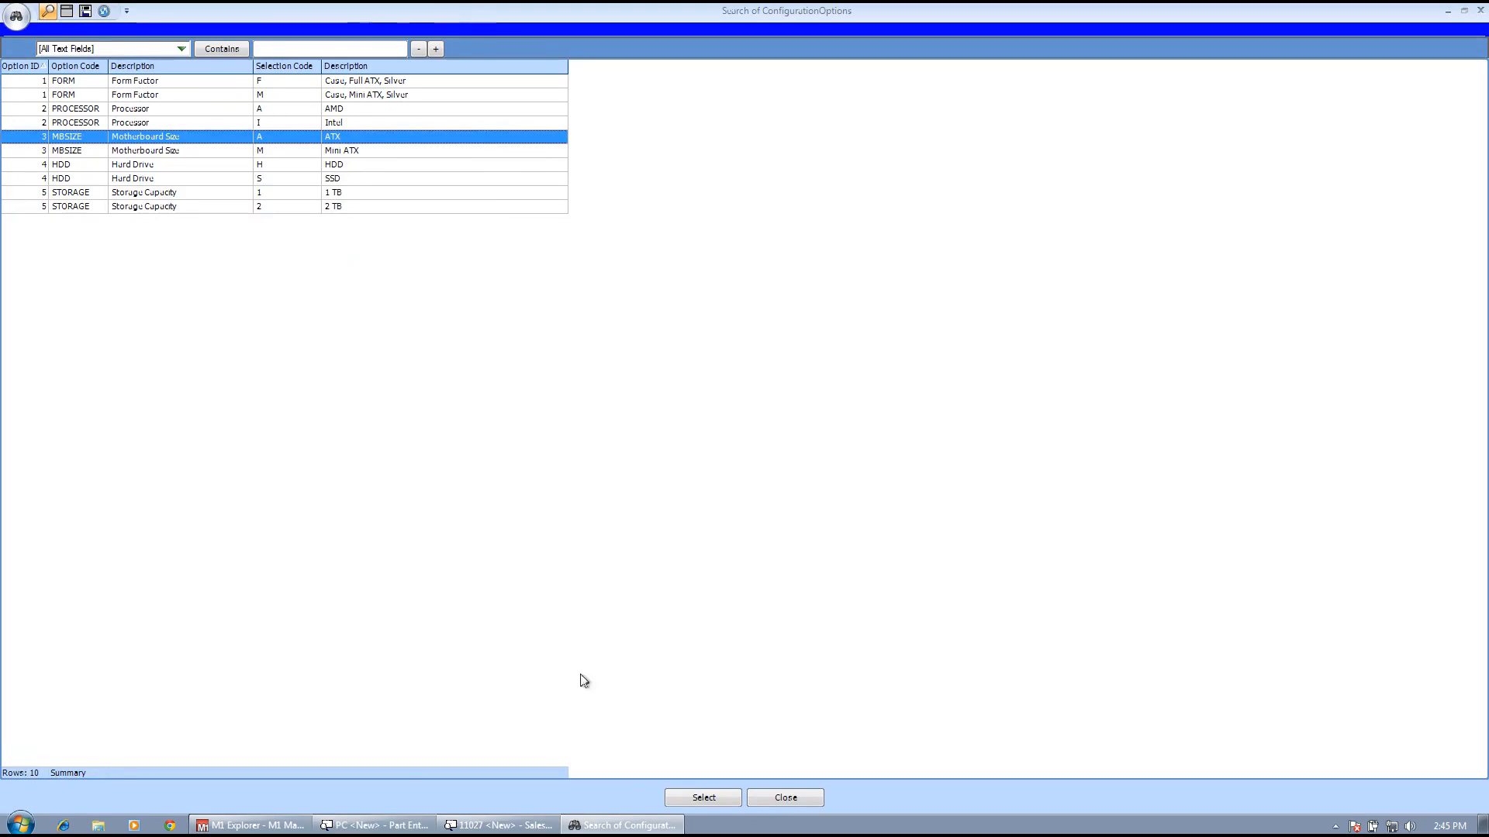
click(725, 799)
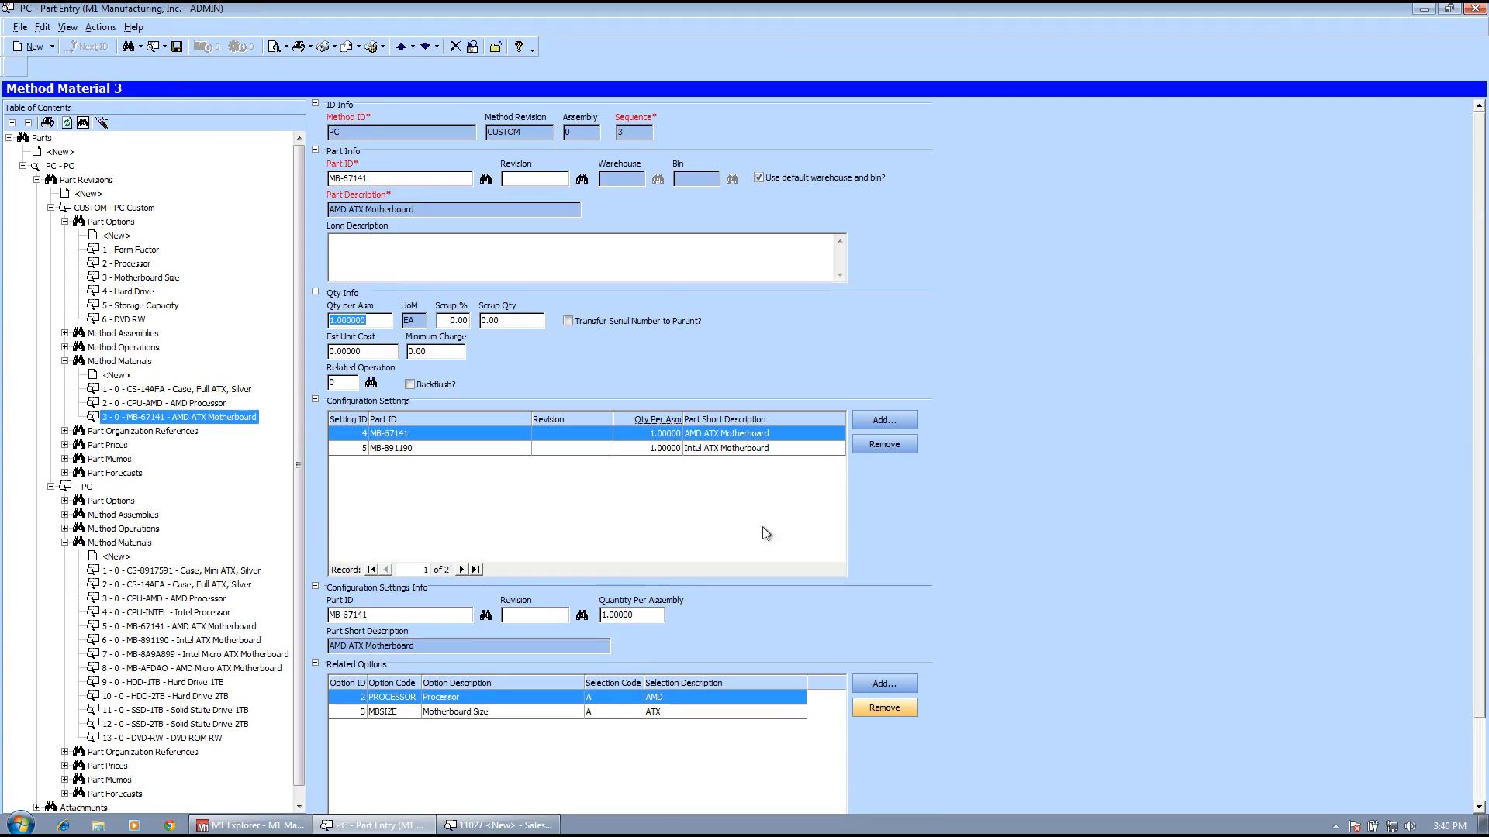
Review the related options of the MB-891190 setting, and view the CUSTOM revision's Form Factor option.
click(409, 450)
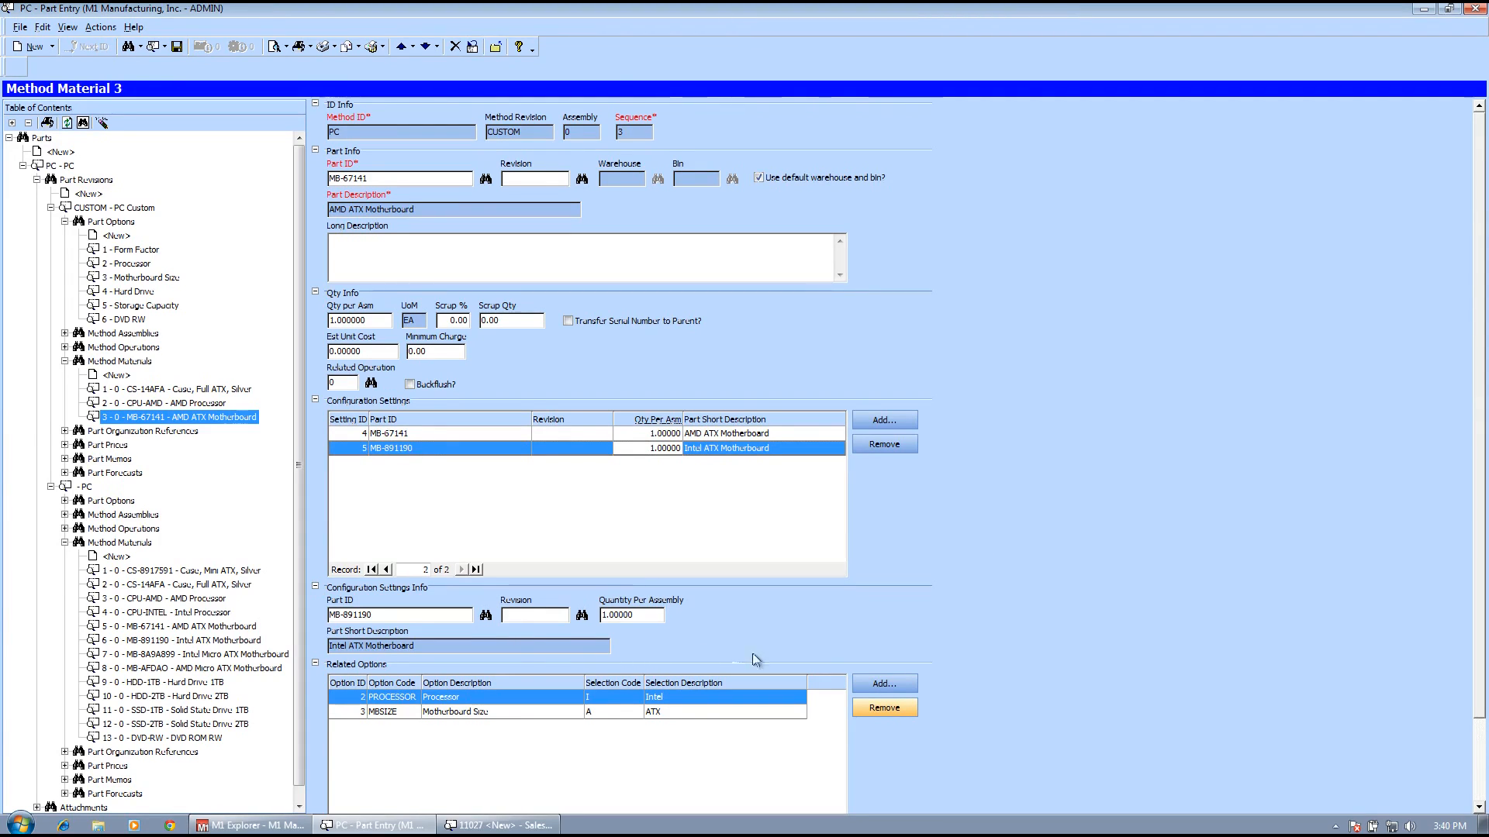
click(625, 711)
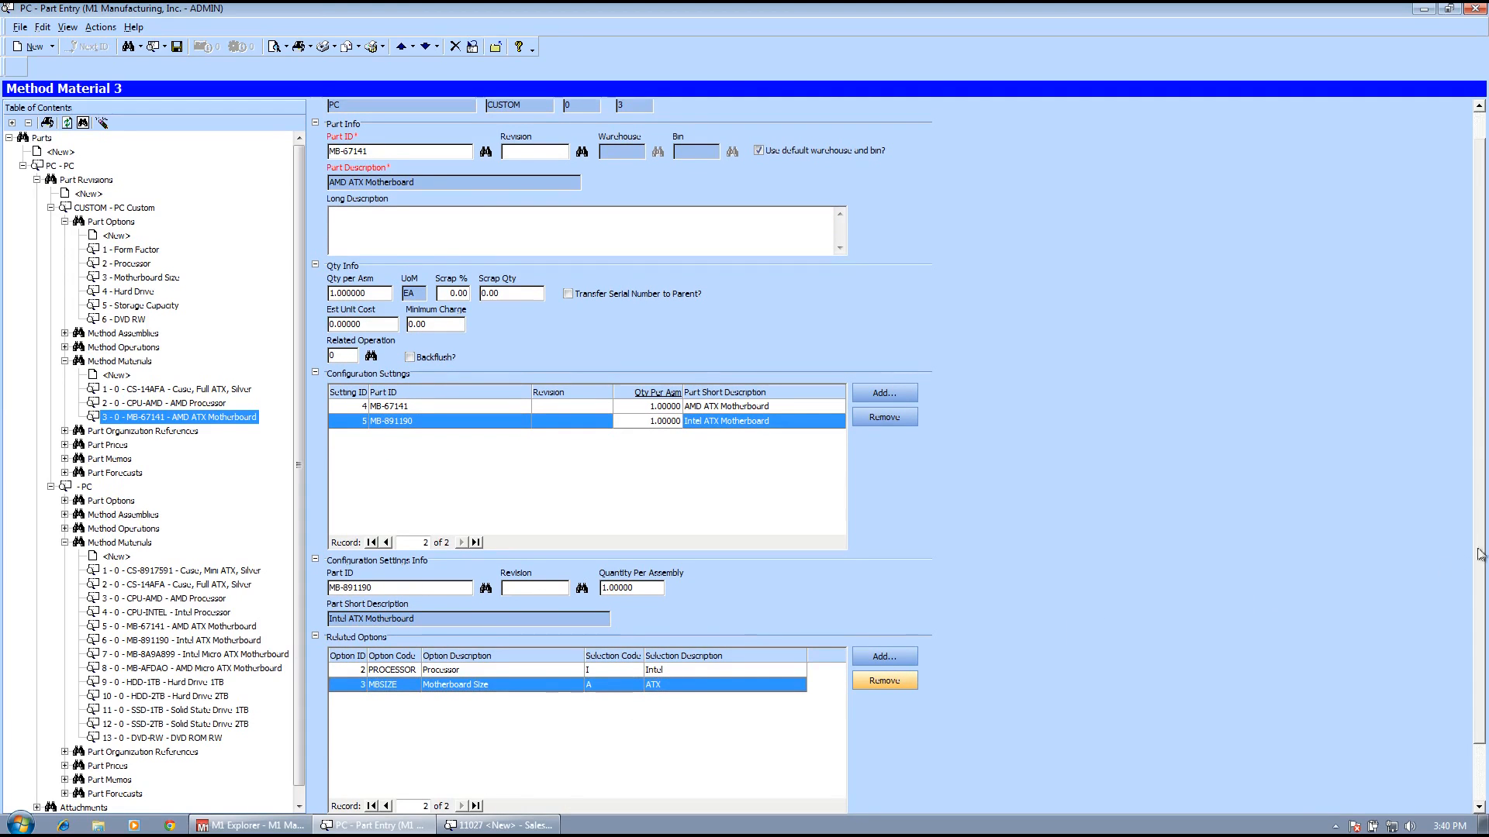
scroll(1484, 681, down, 2)
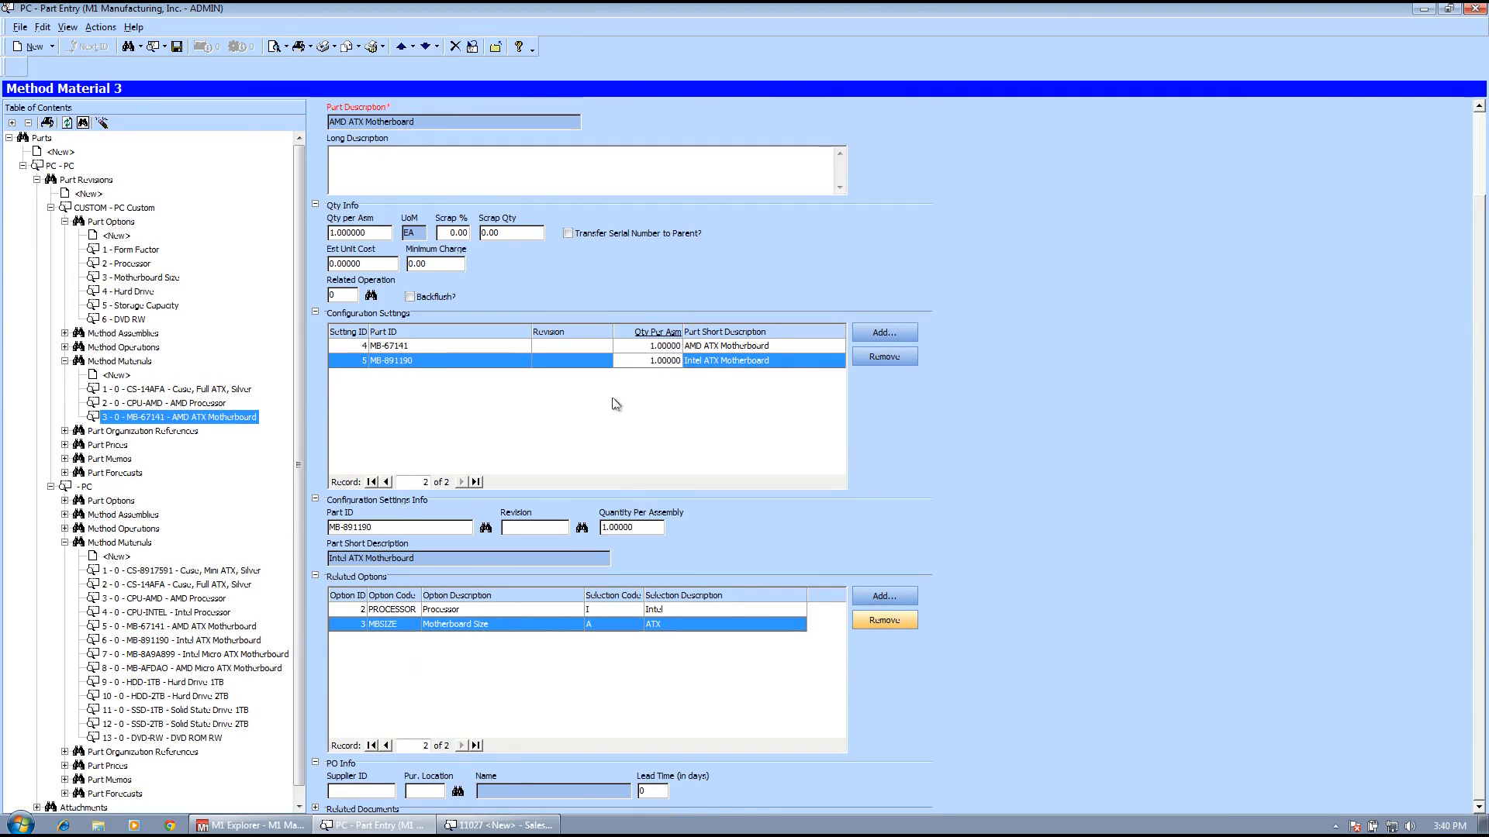
scroll(1482, 138, up, 2)
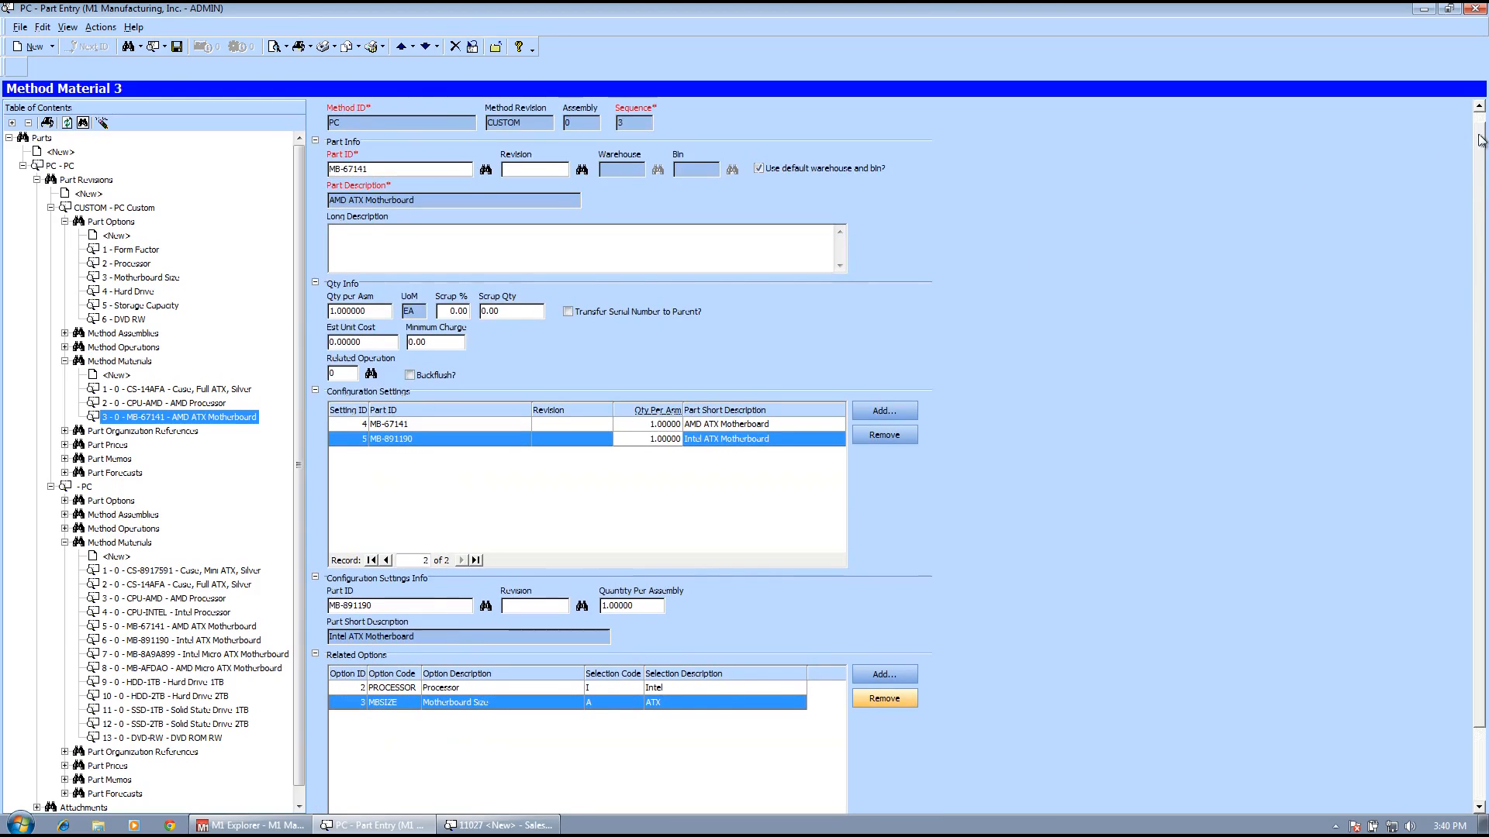
scroll(1483, 138, up, 1)
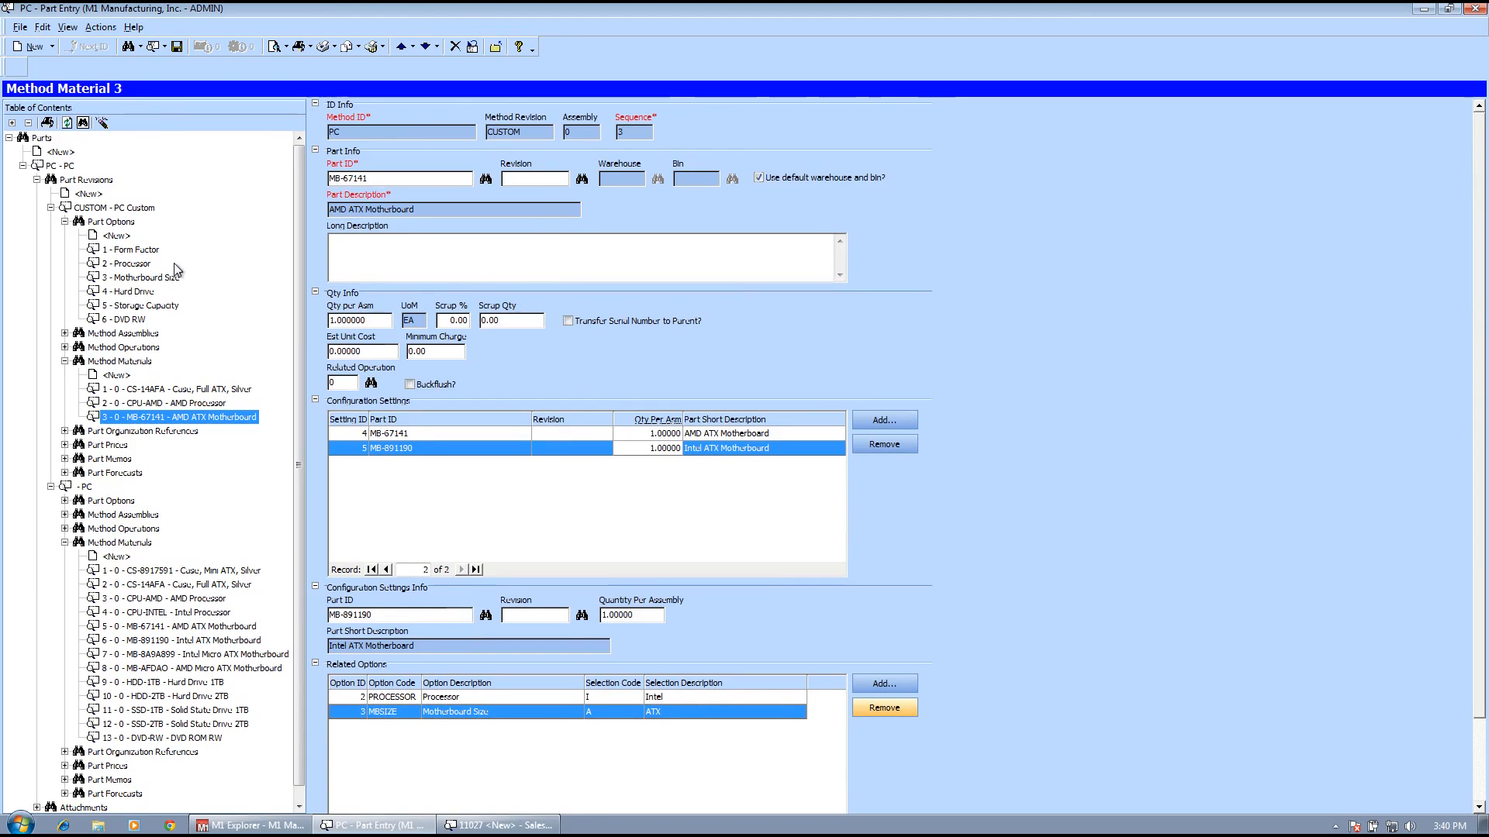
click(153, 250)
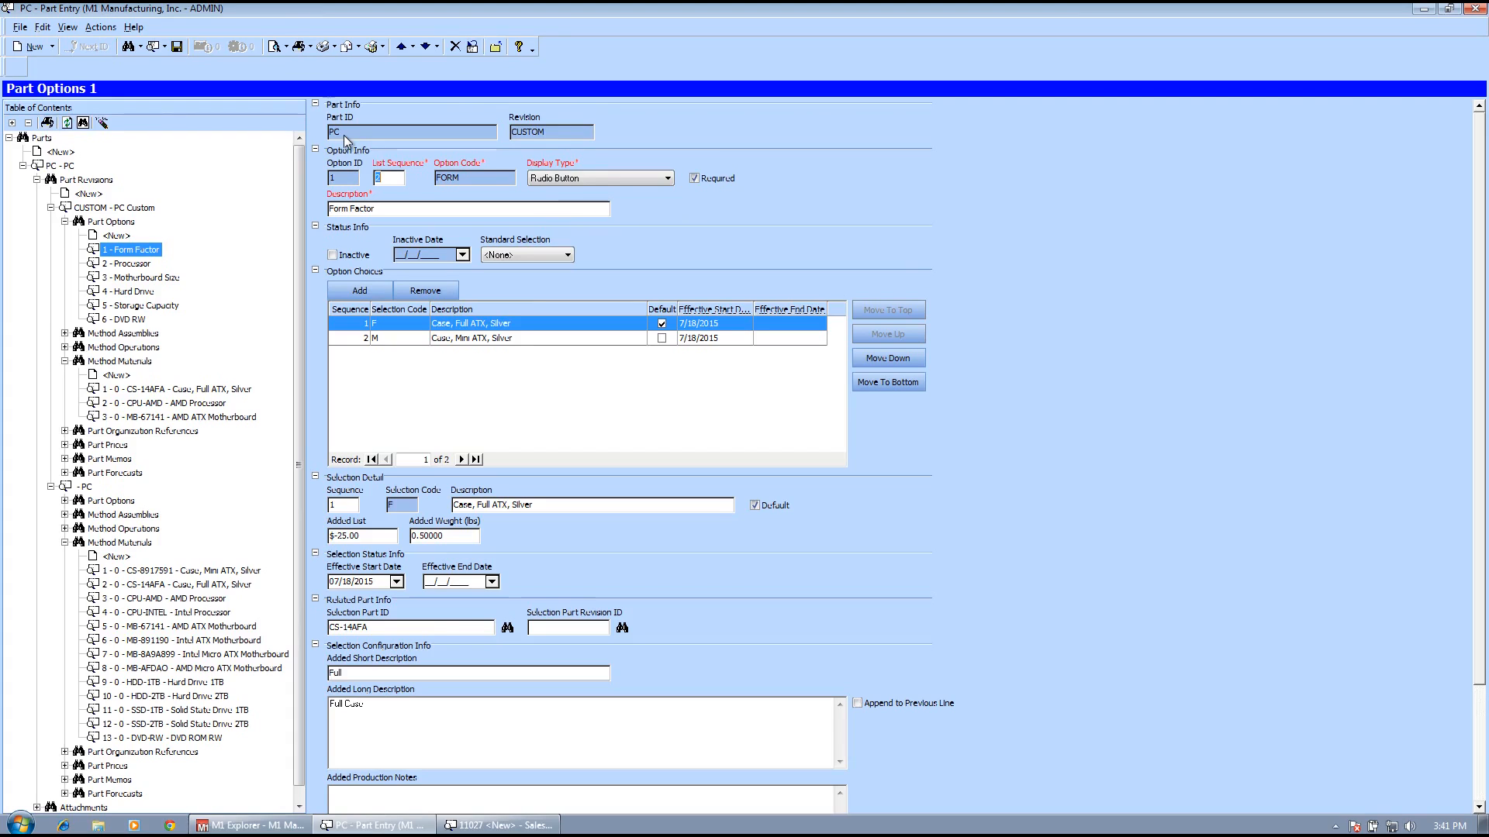
Add DVD-RW (DVD ROM RW) as the CUSTOM revision's fourth method material with a quantity per assembly of 0.
click(122, 378)
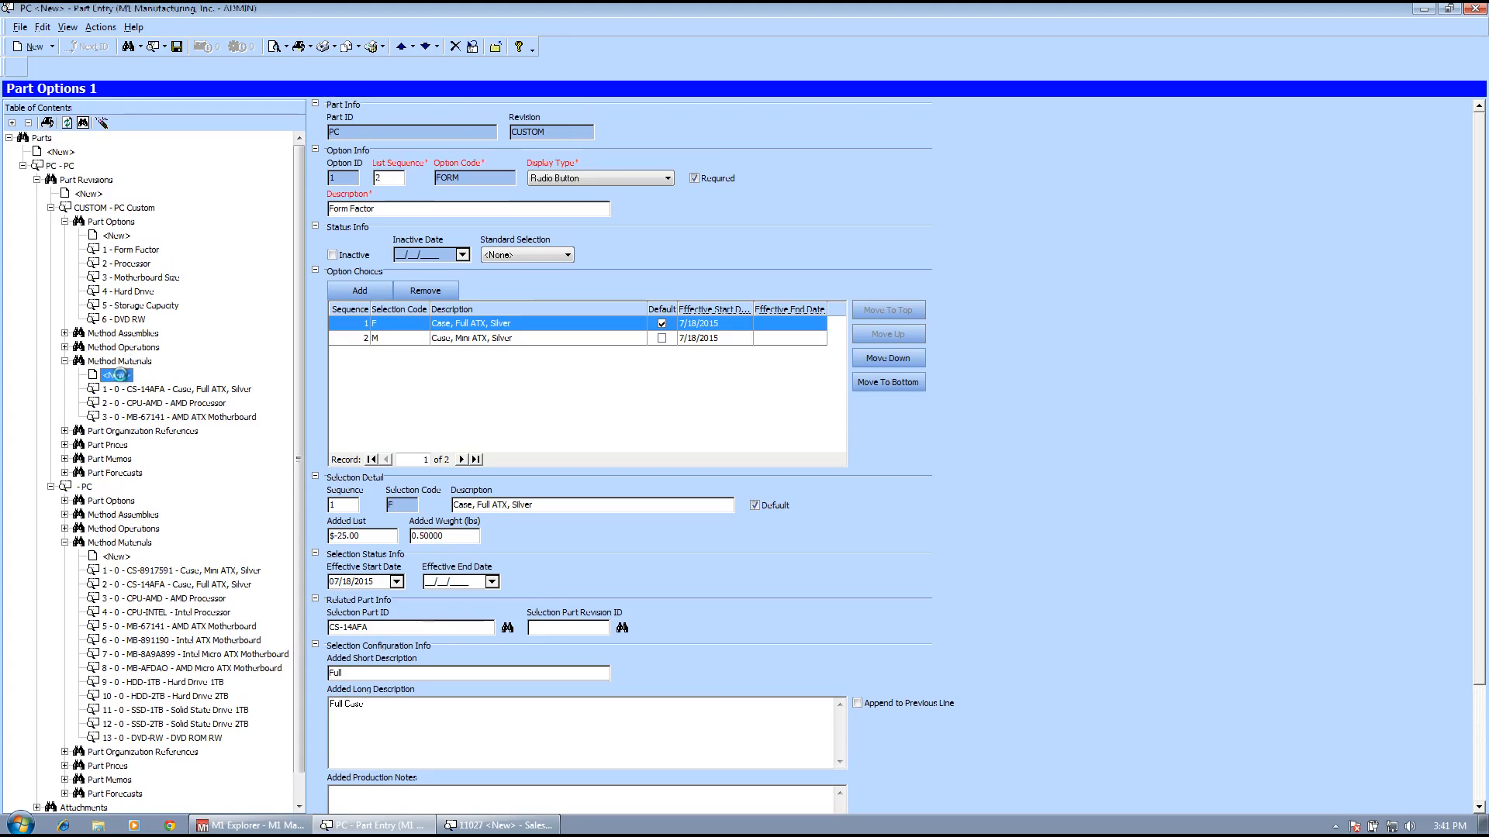
click(485, 179)
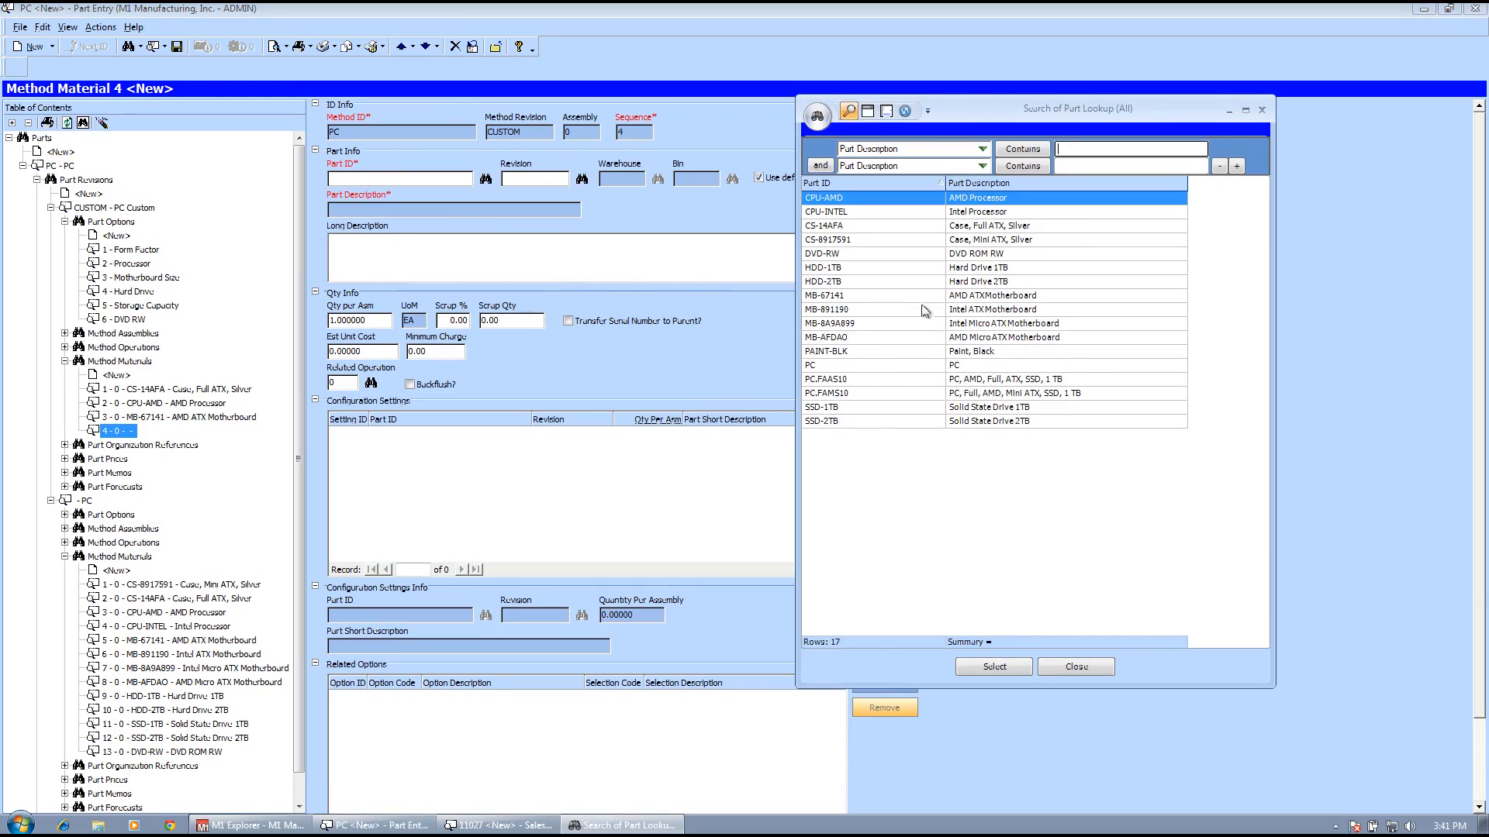
click(851, 253)
click(992, 668)
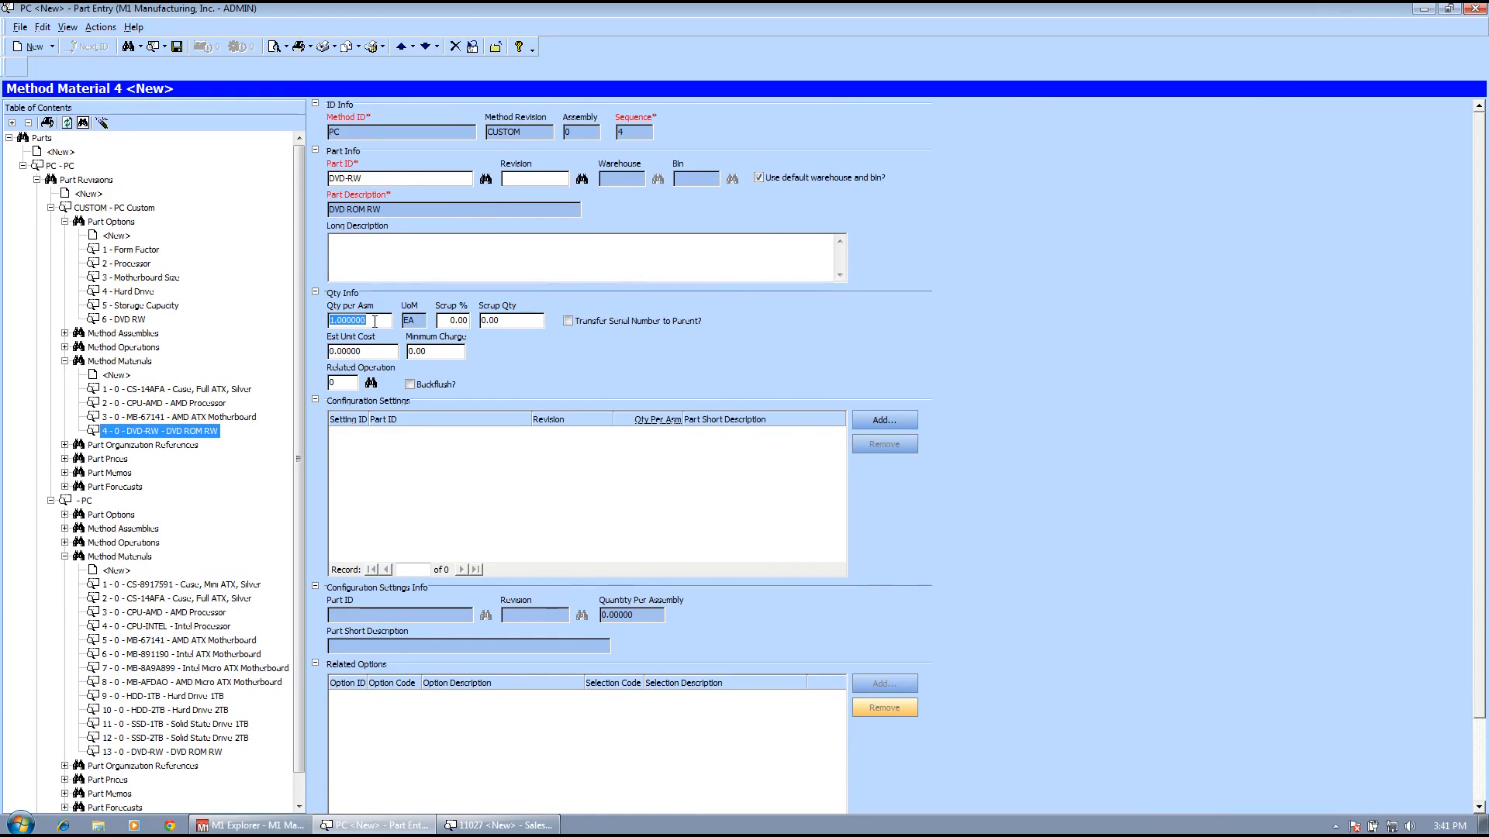
text(0)
key(Tab)
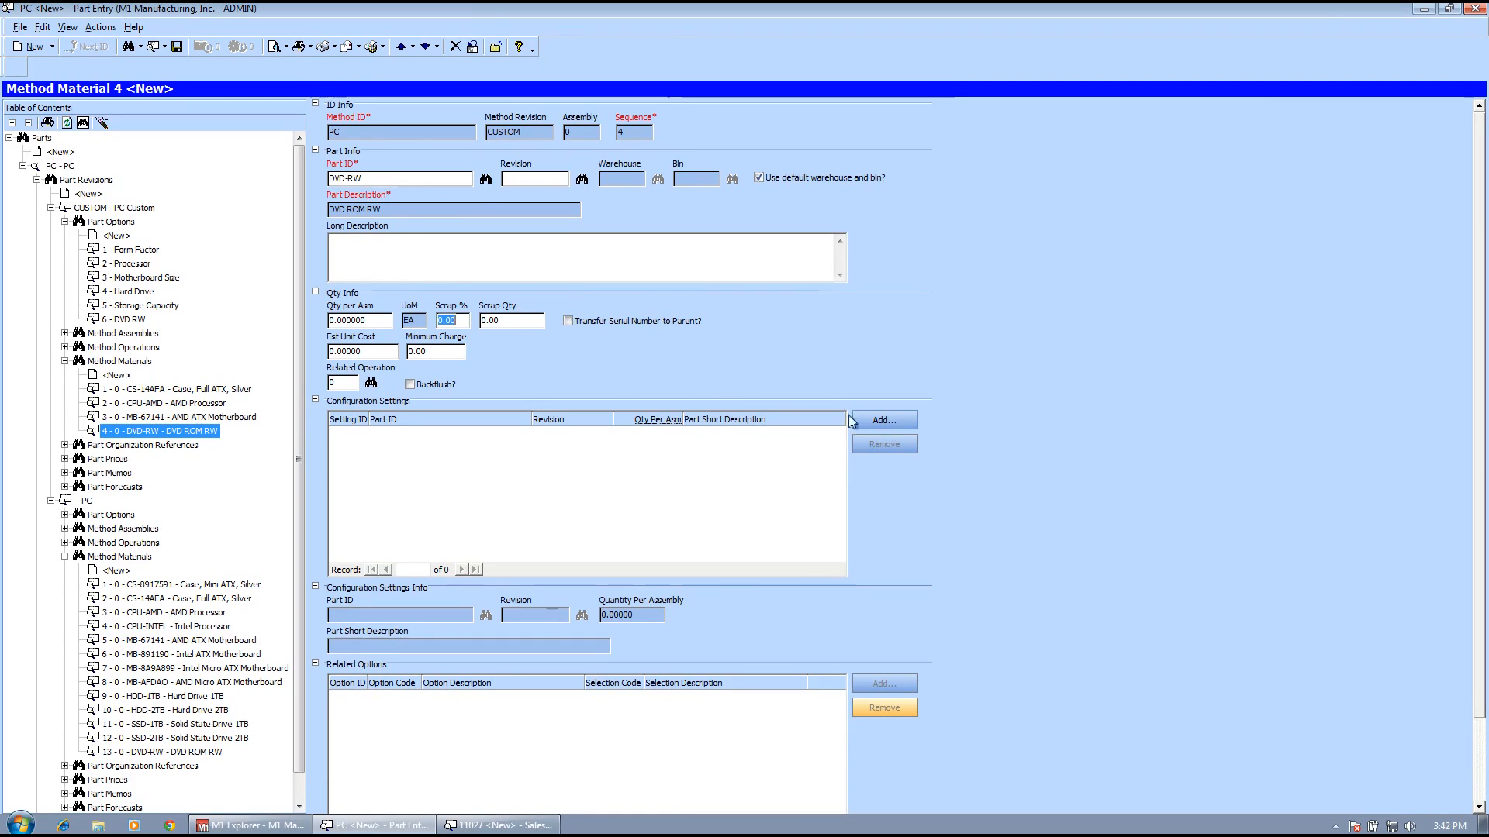
Add a configuration setting without a part to the DVD-RW material and relate it to the DVD RW option's selection D.
click(890, 418)
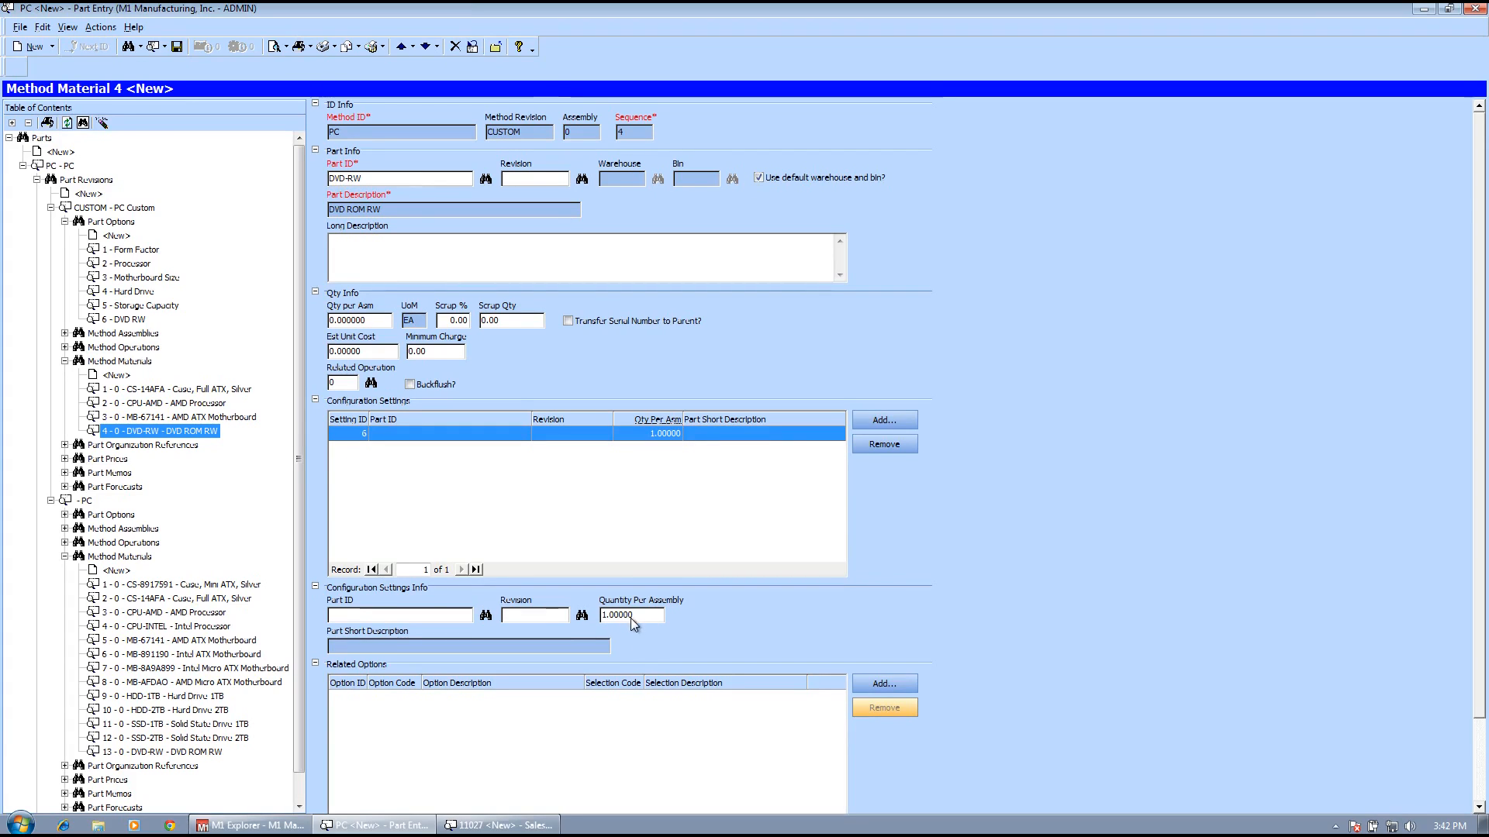
click(886, 683)
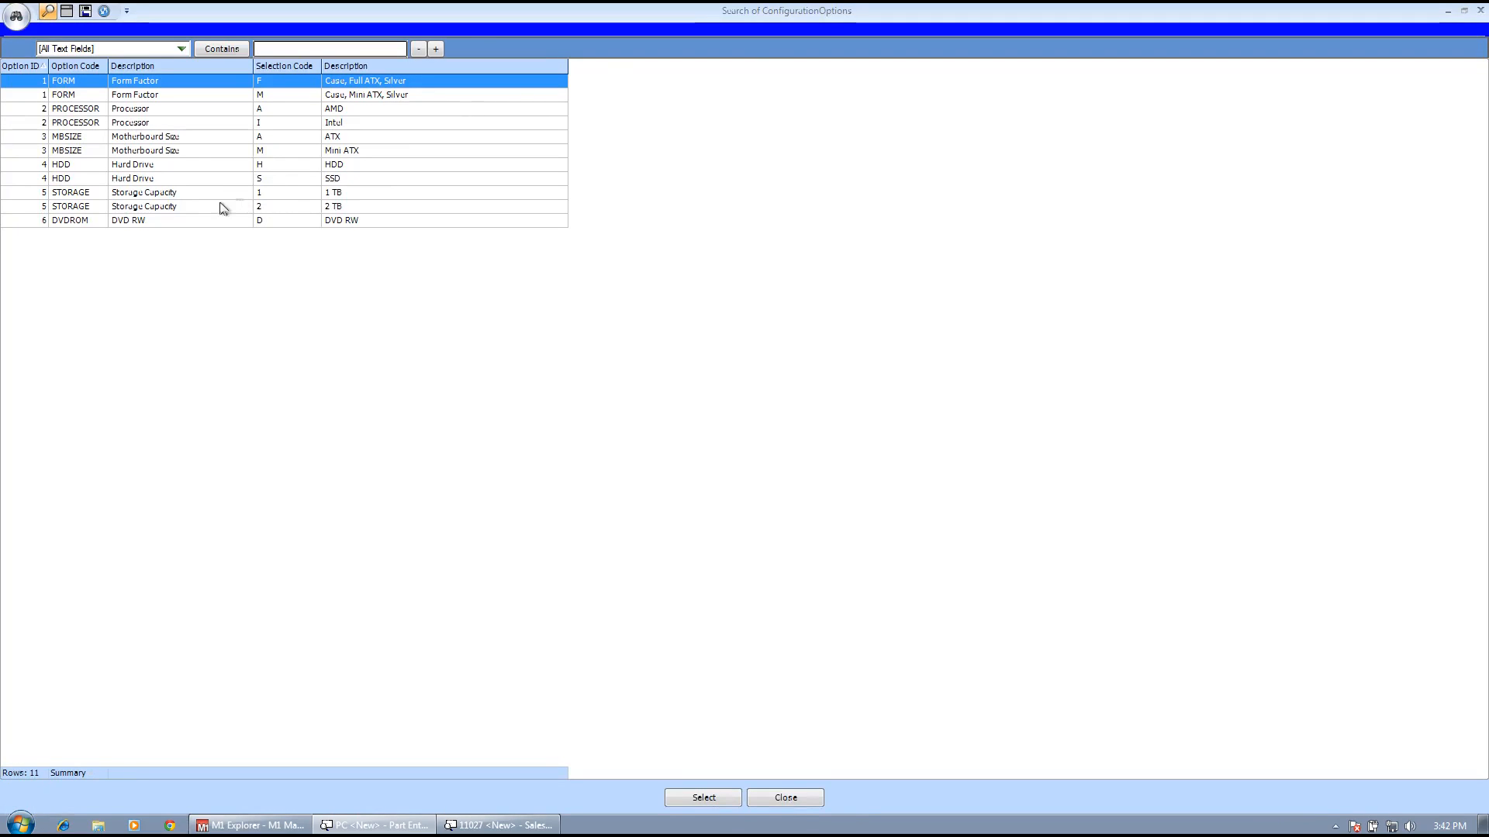
click(166, 223)
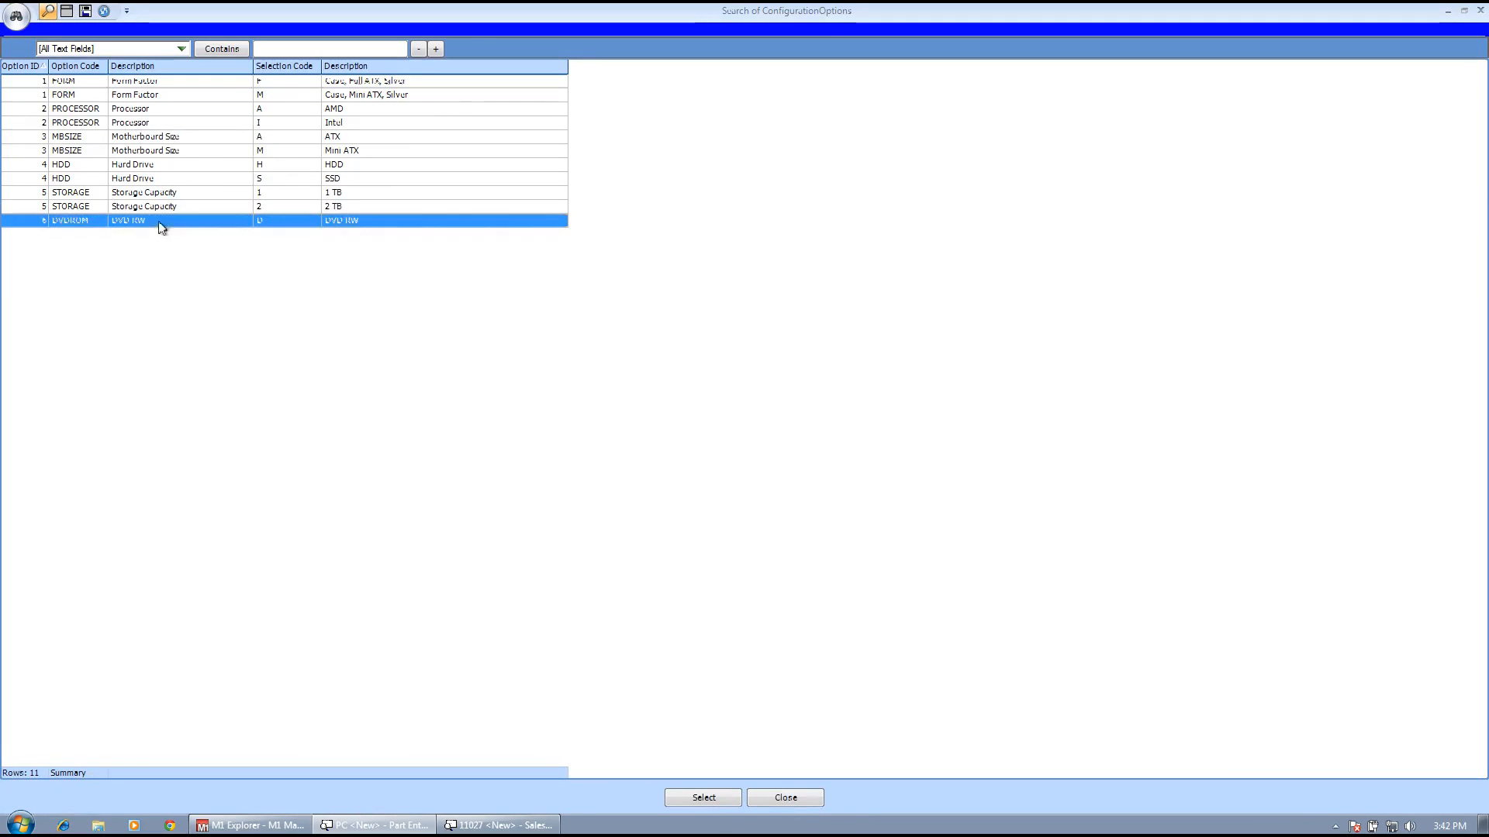
click(689, 797)
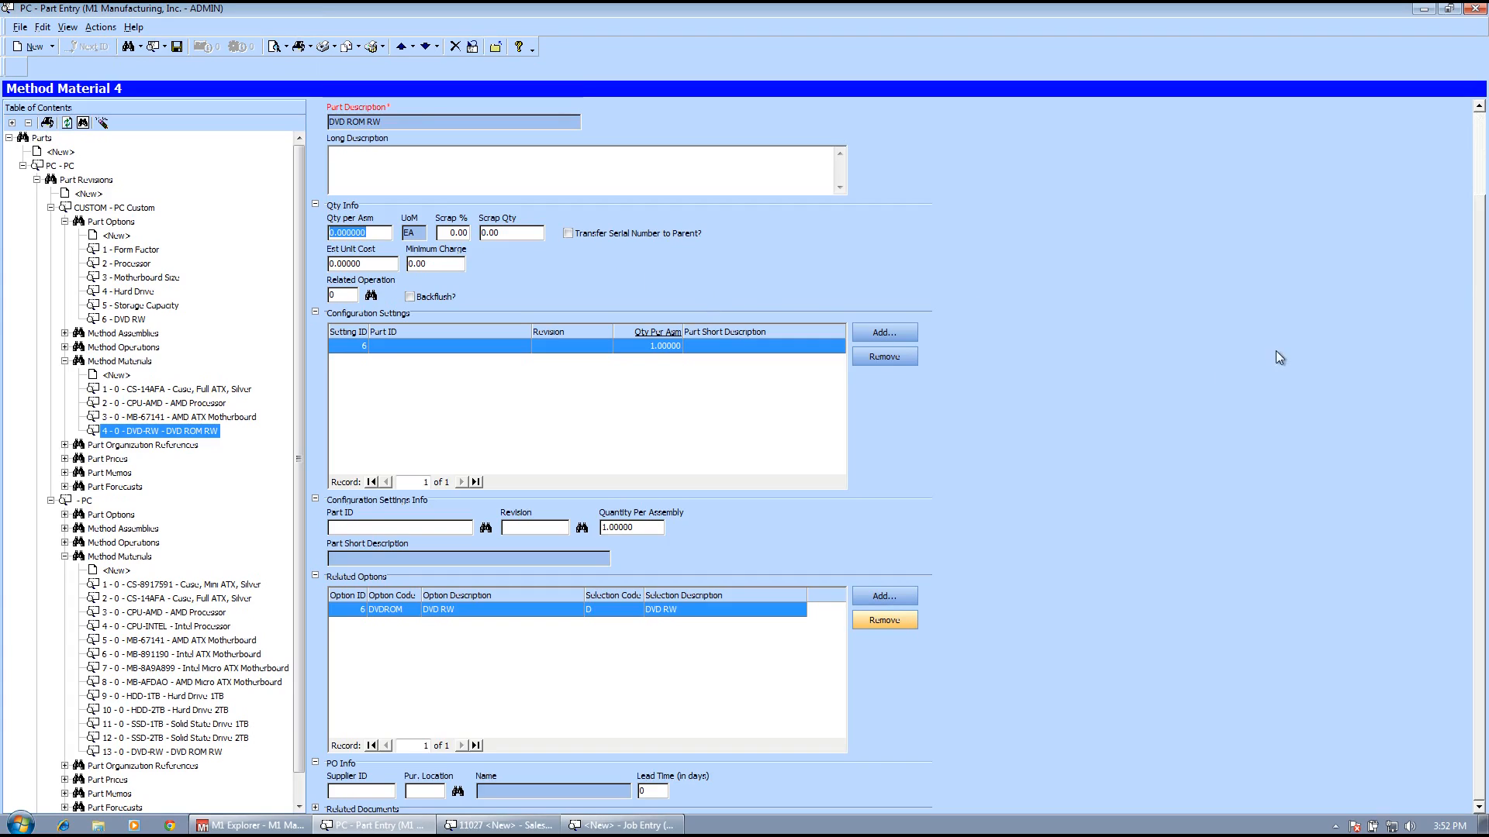
Add an in-house method operation to the CUSTOM revision with work center ASSY - Assembly and a production standard of 1.
click(64, 348)
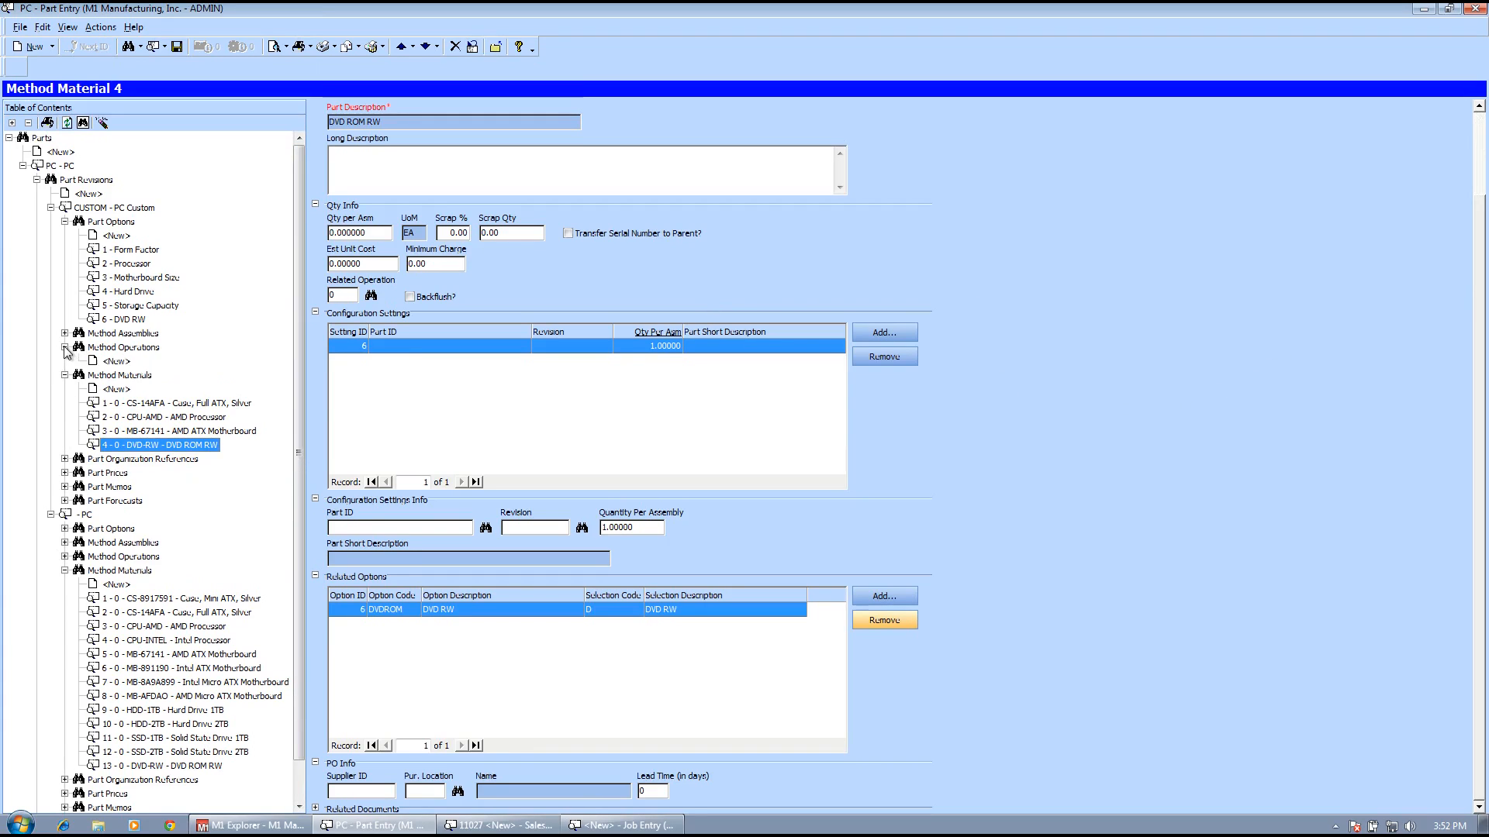
click(115, 362)
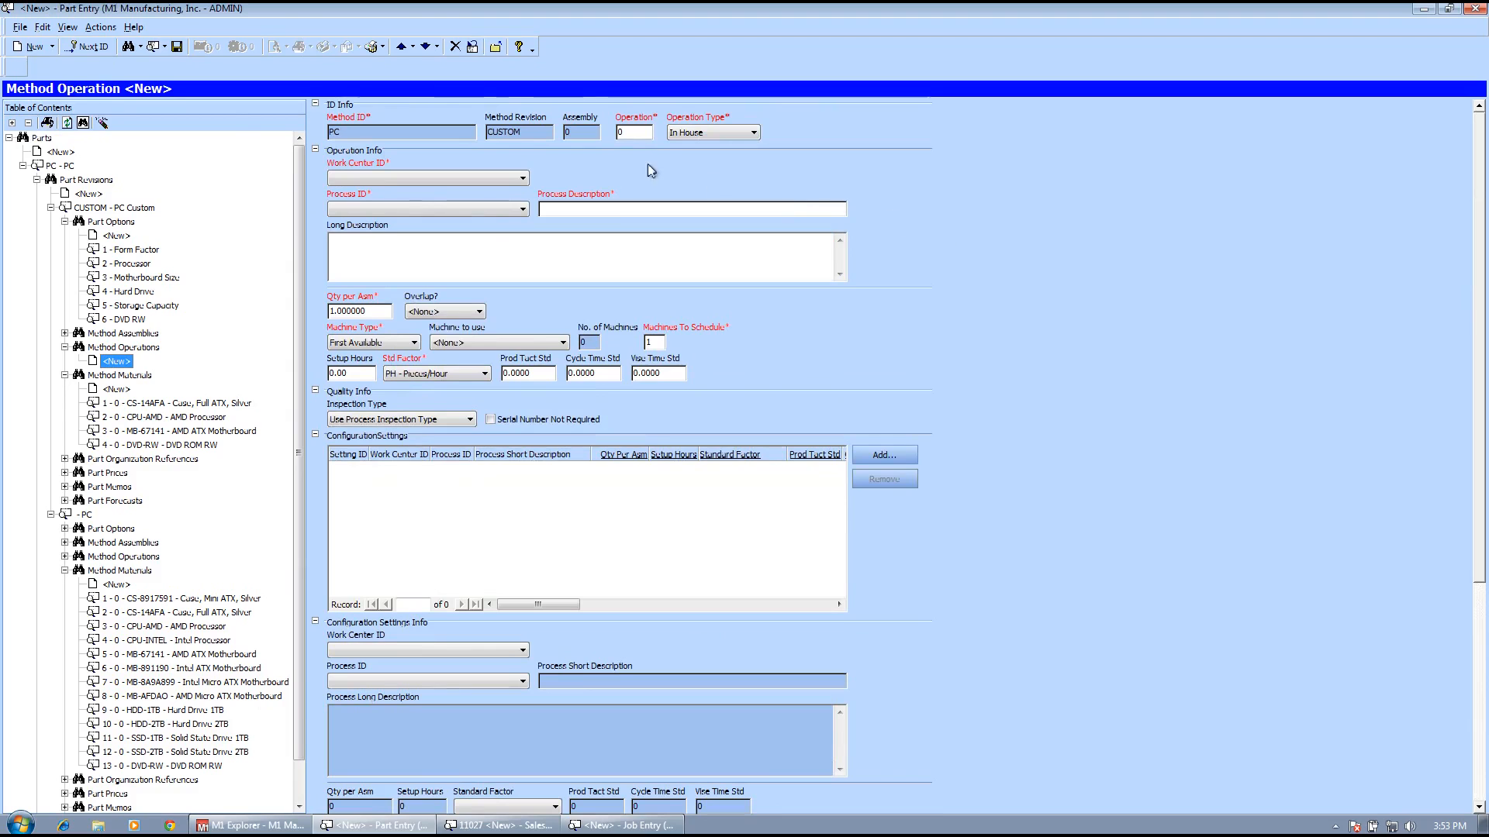
click(106, 47)
click(521, 208)
click(521, 178)
click(522, 180)
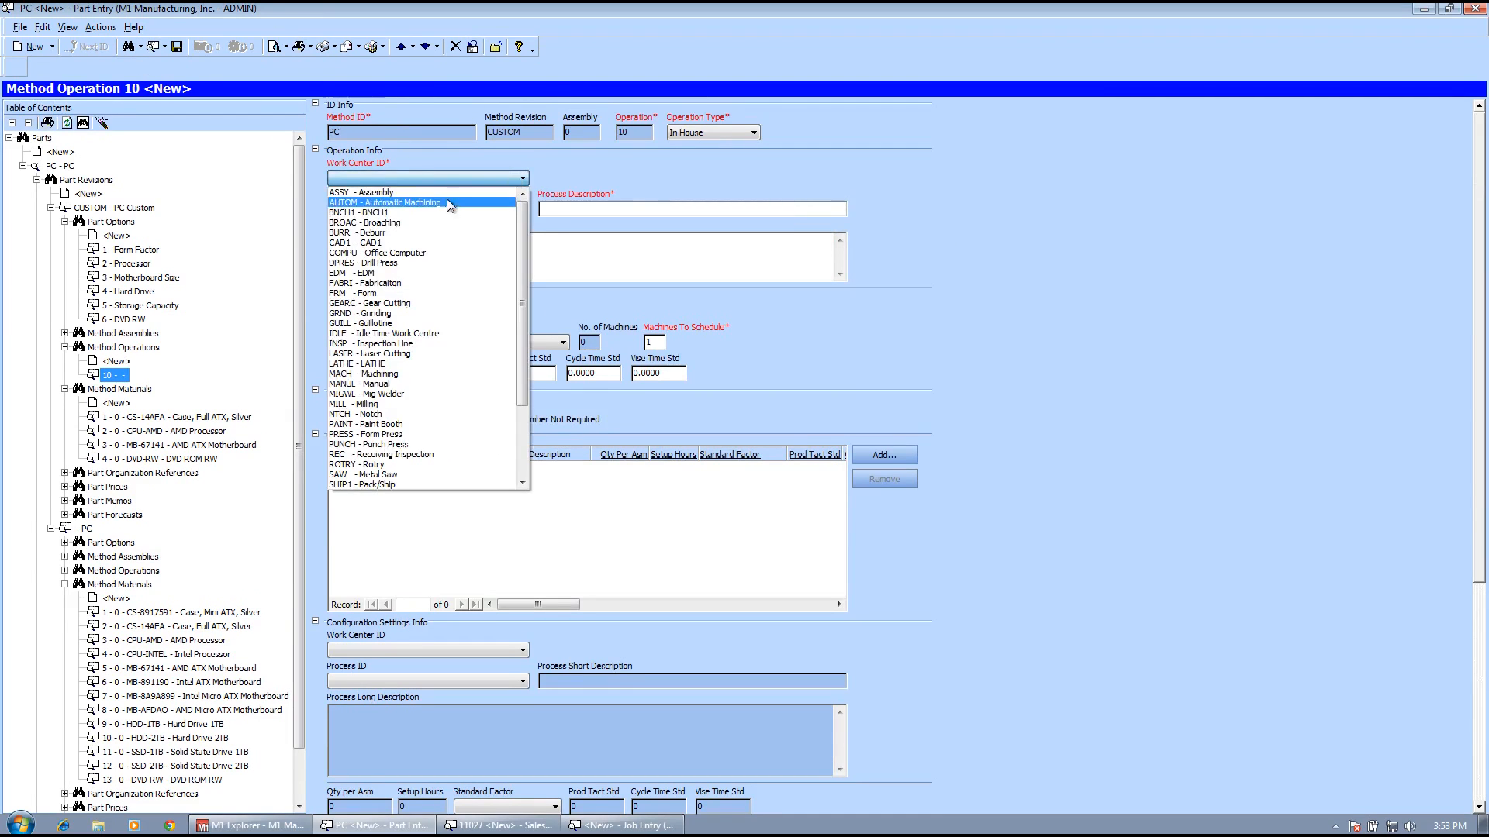
click(431, 193)
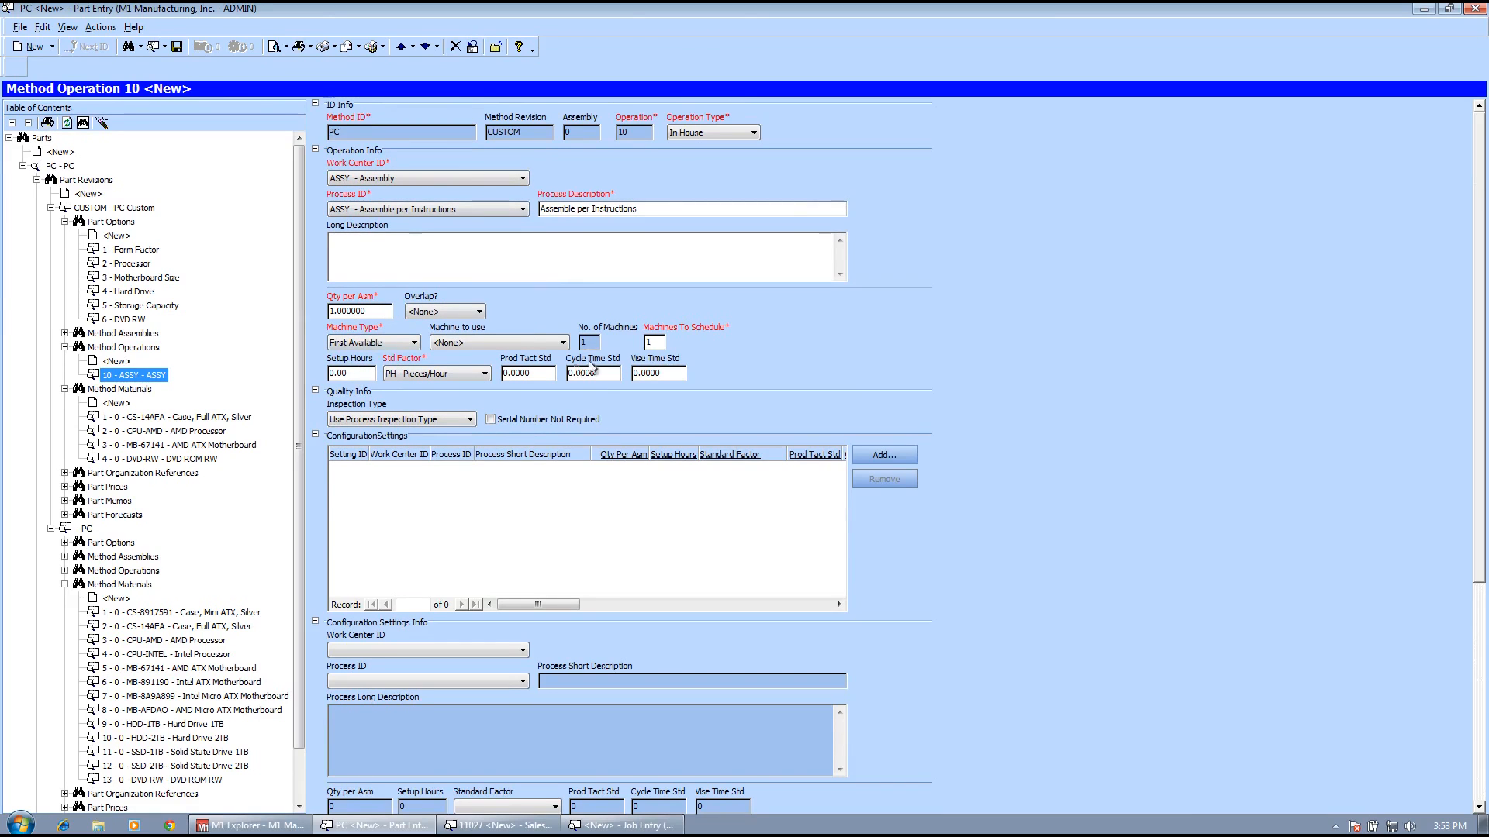
click(542, 373)
text(1)
key(Tab)
click(502, 499)
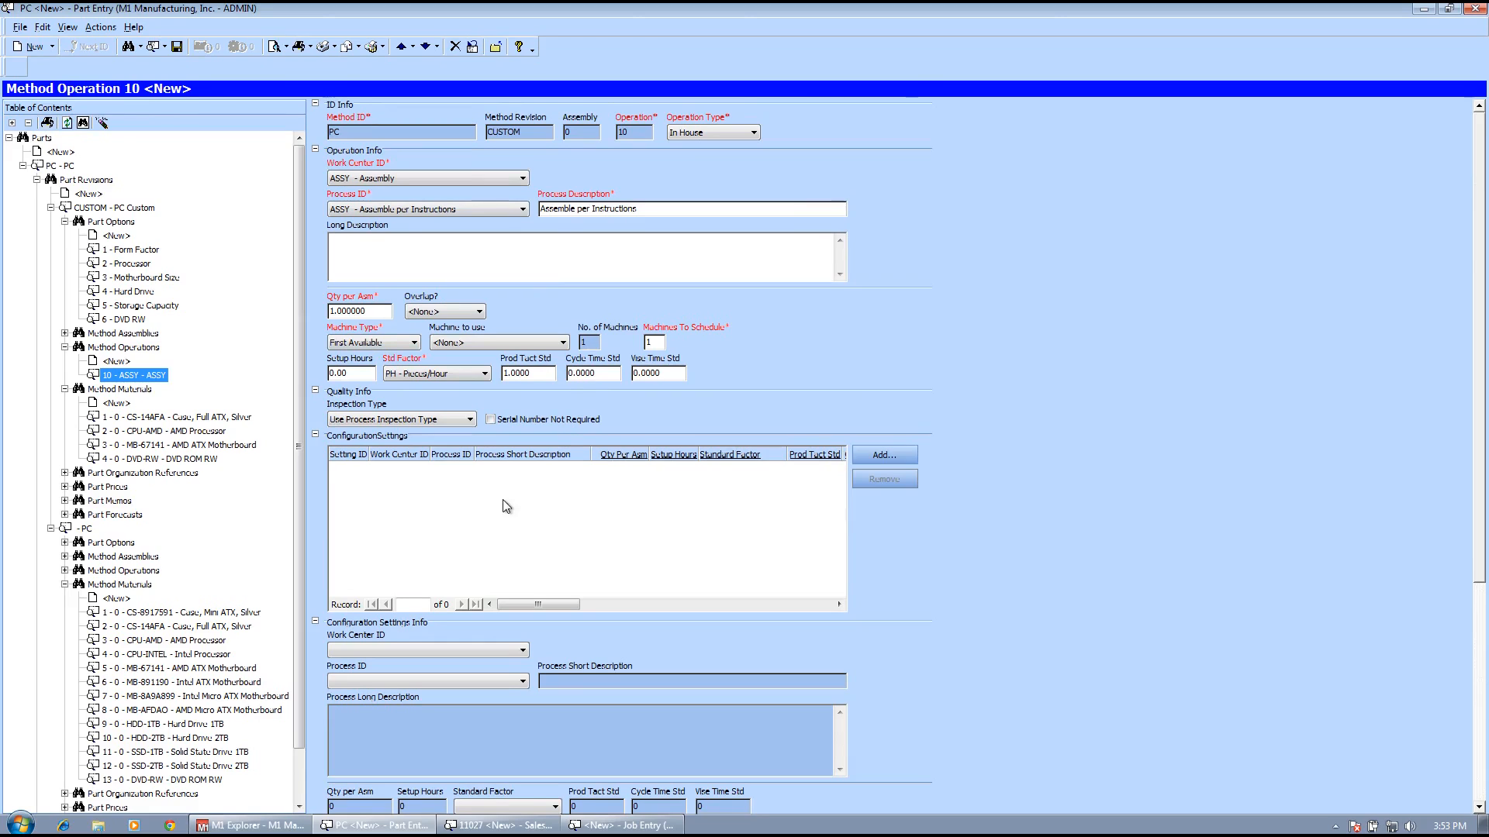
Add a configuration setting to the assembly operation with work center DPRES - Drill Press and process FRMT - Formed Tubing.
click(900, 456)
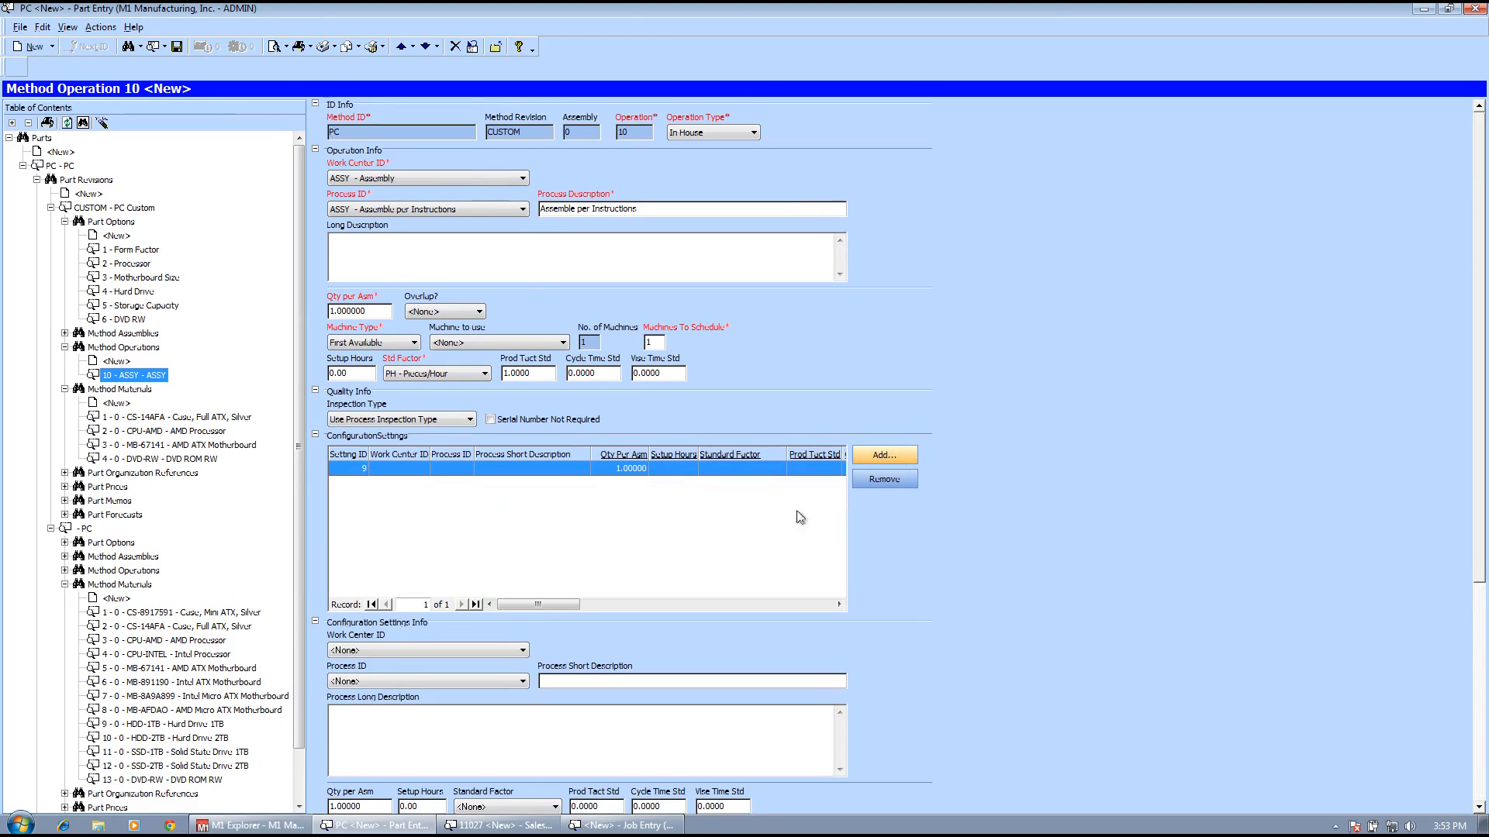
click(519, 653)
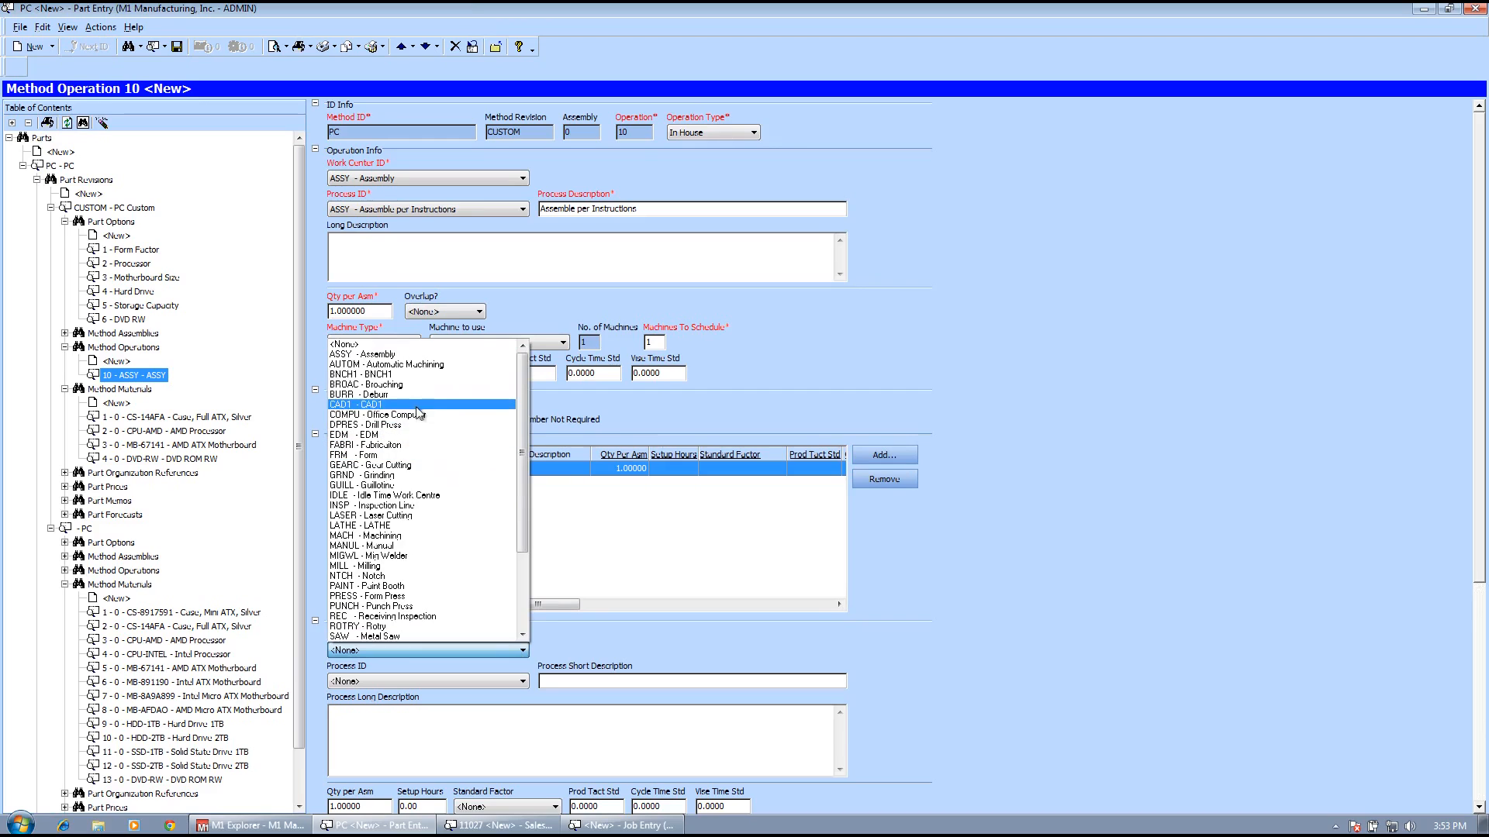
click(406, 425)
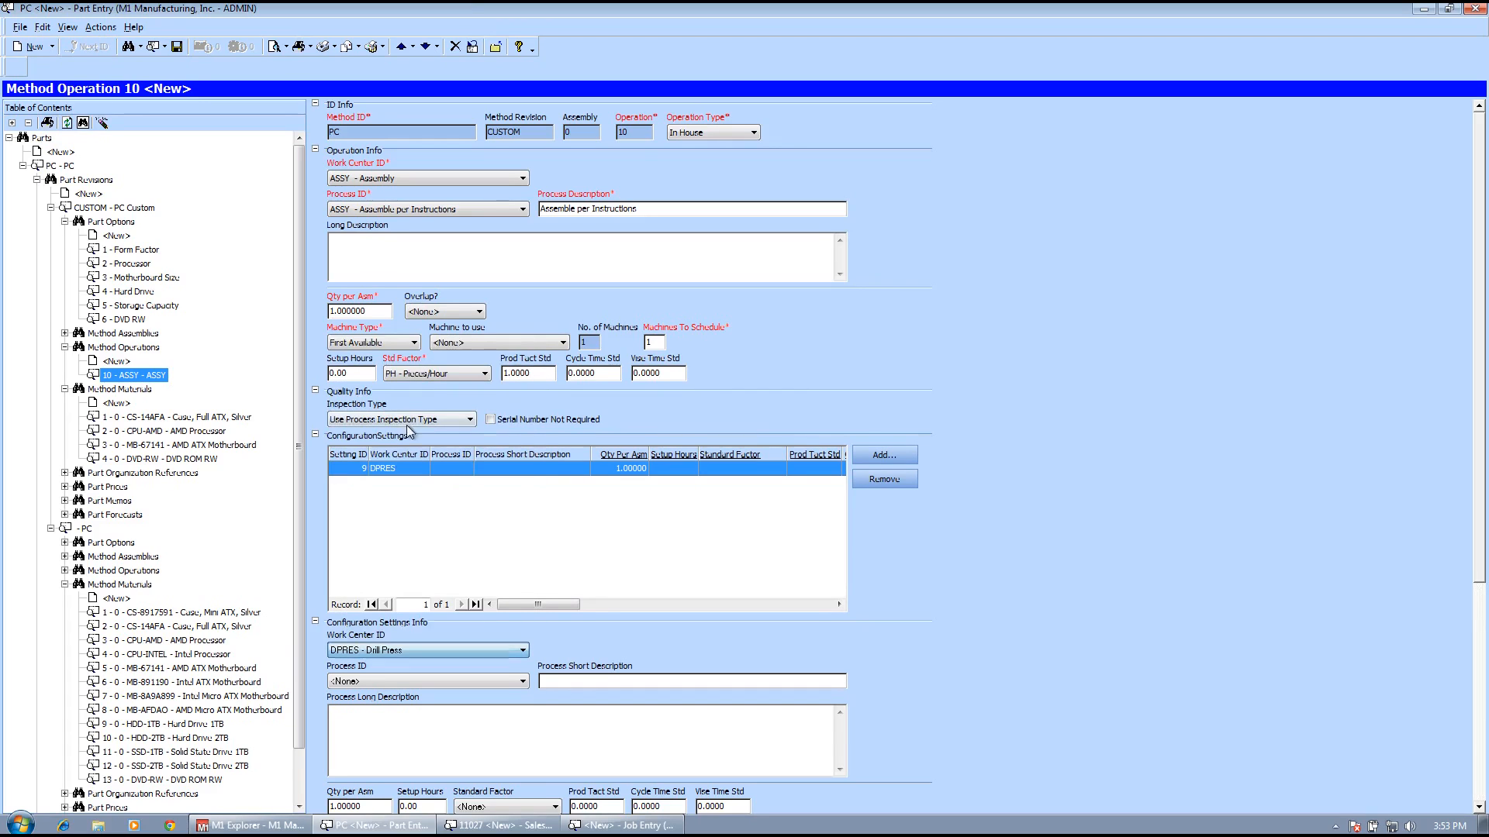
click(521, 683)
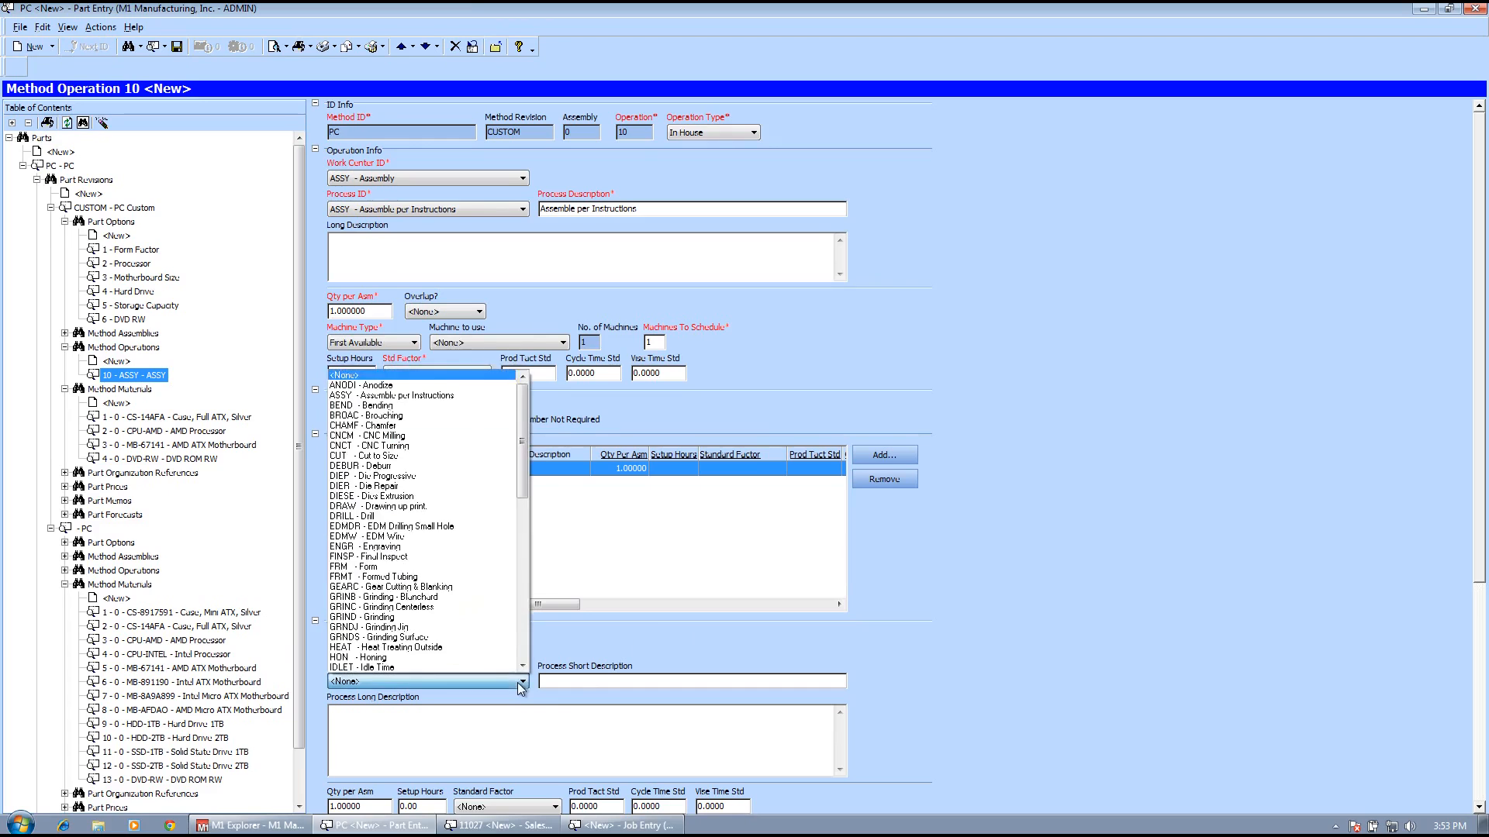
click(403, 579)
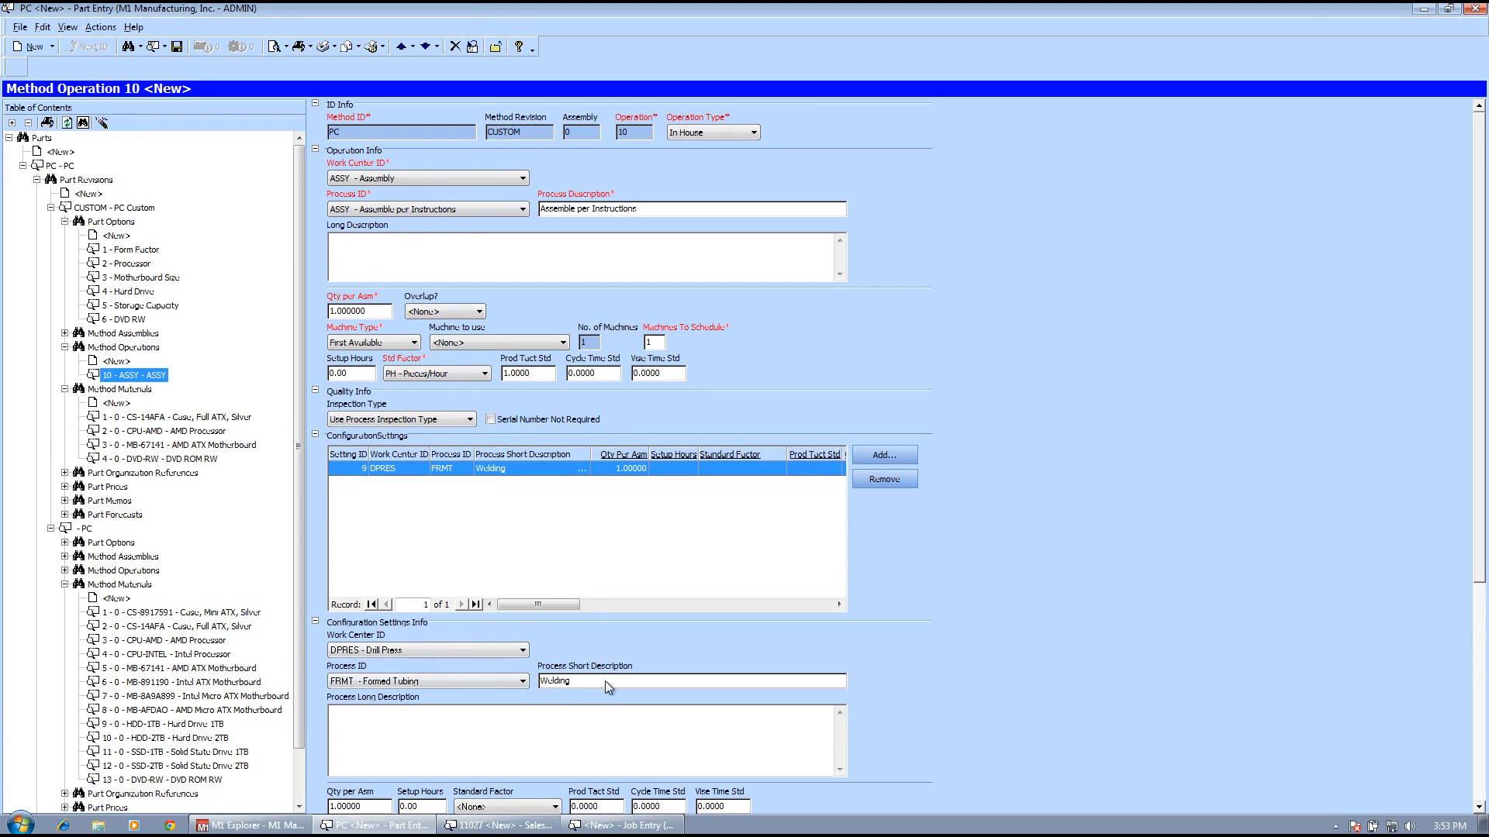
click(373, 725)
Set the assembly operation's own setup hours to 1.
drag(1482, 417, 1486, 488)
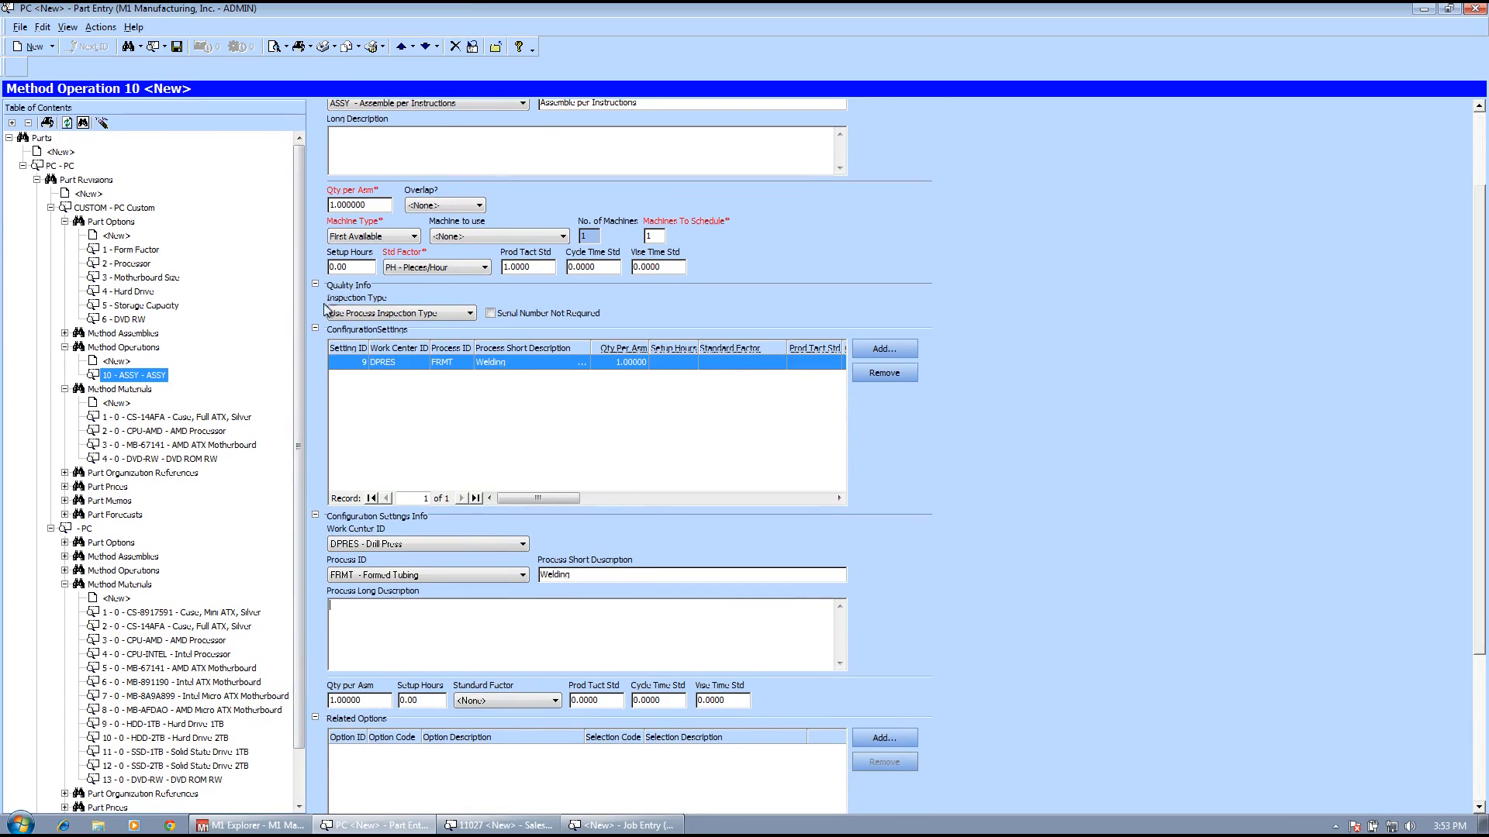
click(355, 268)
text(1)
key(Tab)
key(alt+Down)
click(1362, 464)
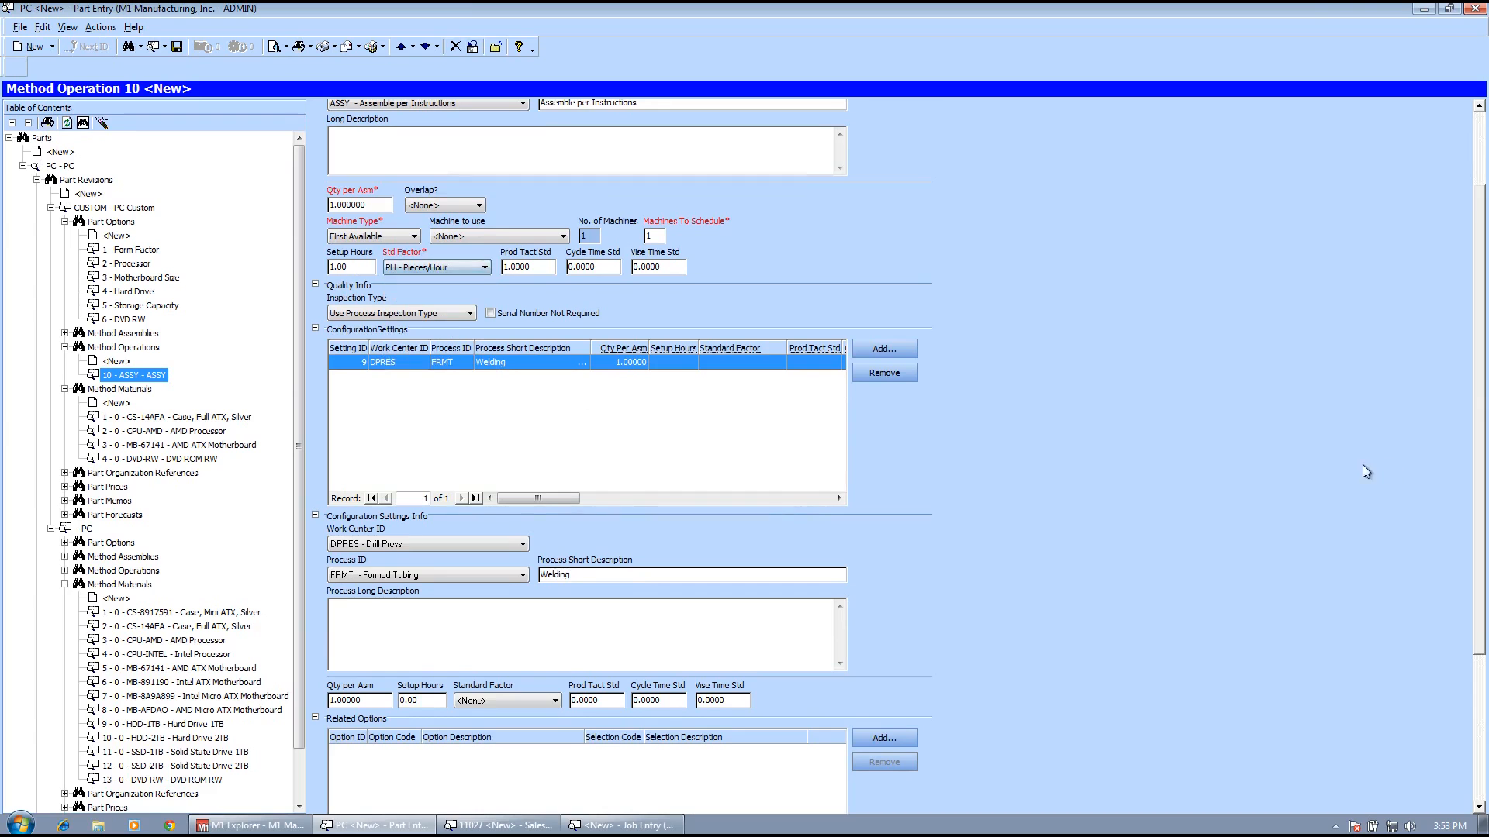
Relate the drill press configuration setting to the Processor option's Intel selection.
scroll(1479, 505, down, 3)
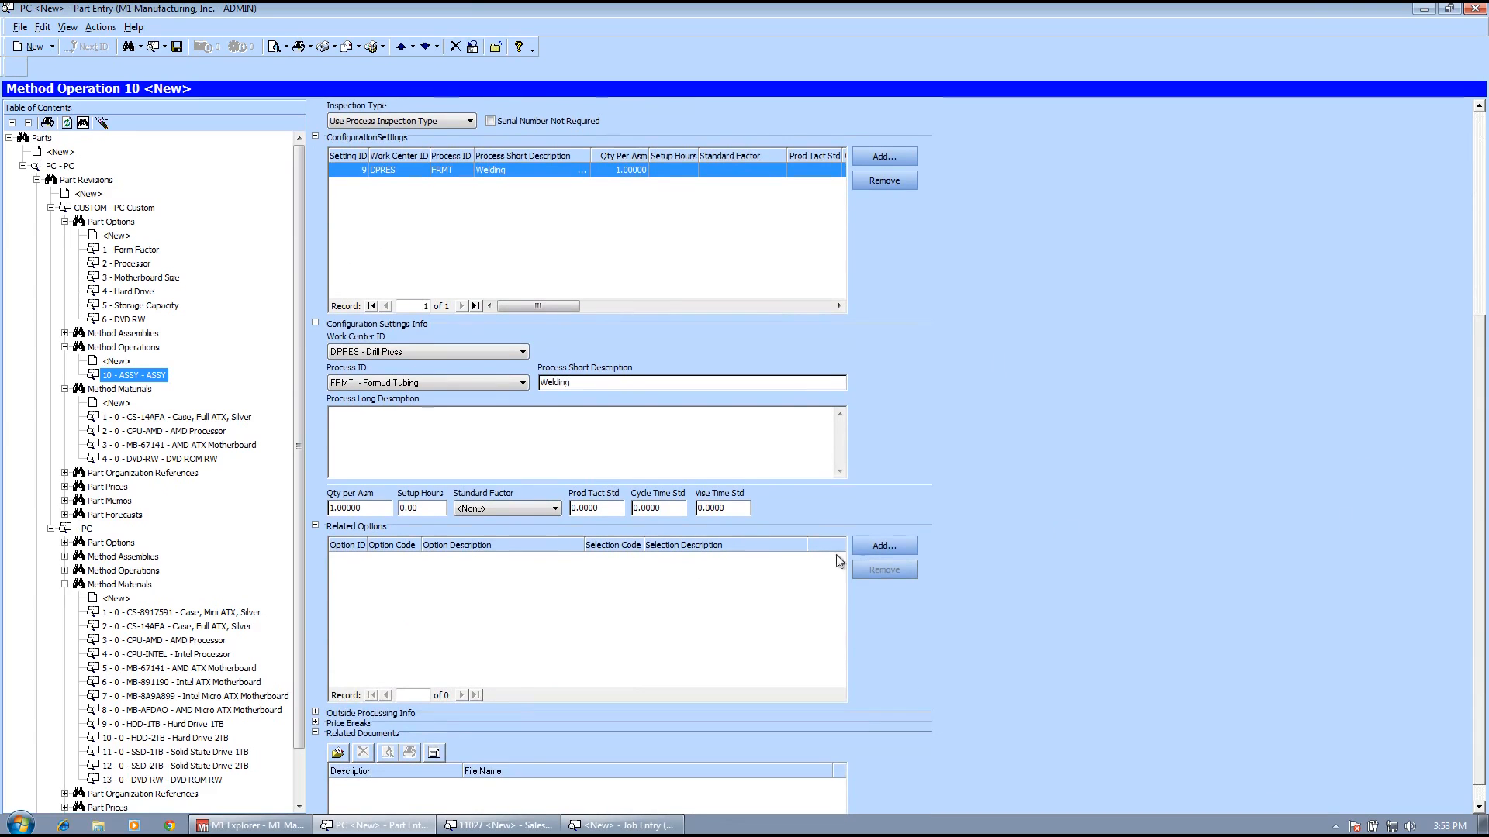
click(882, 545)
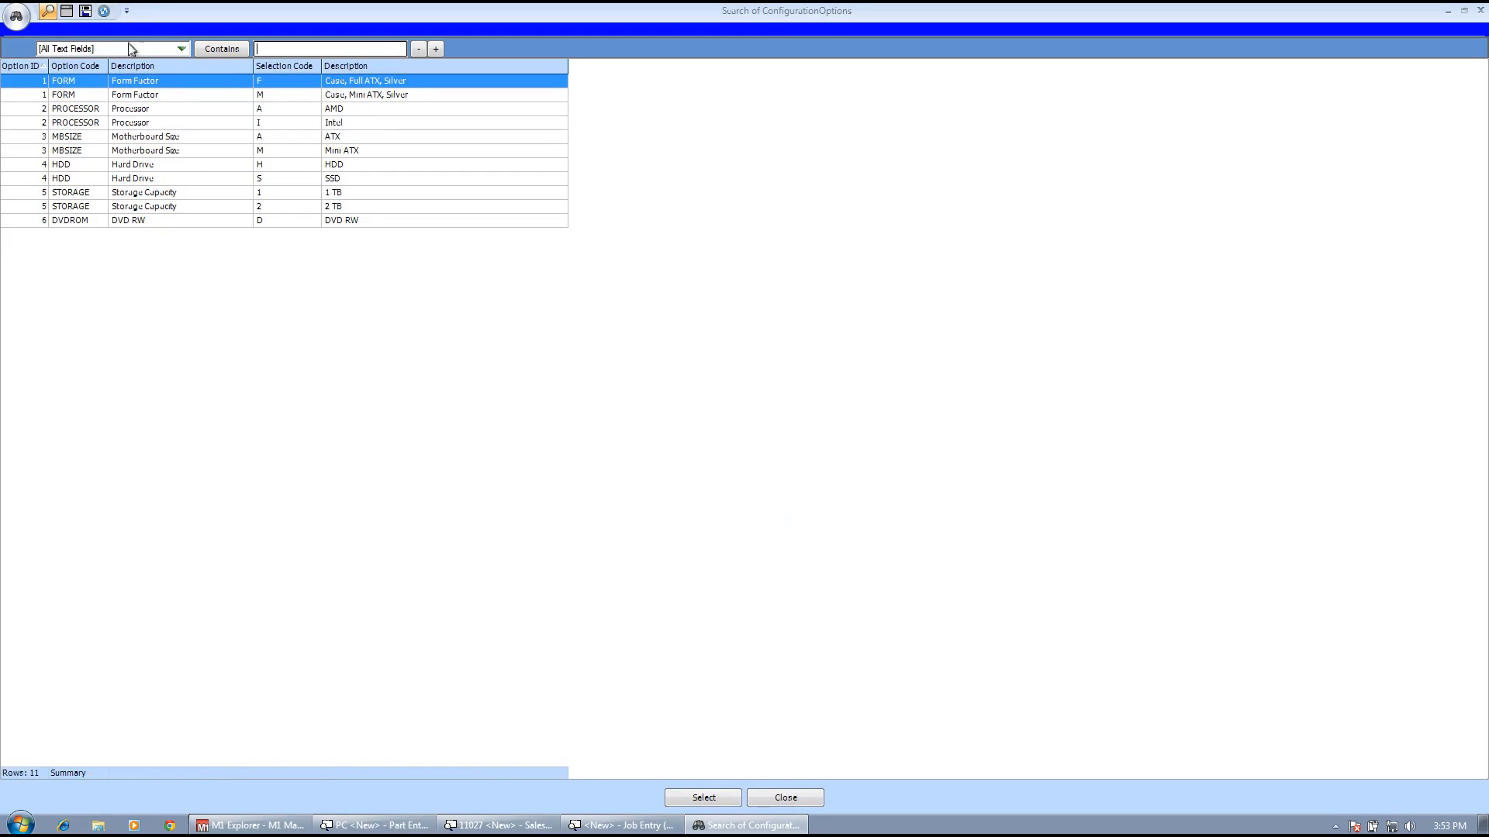
click(355, 123)
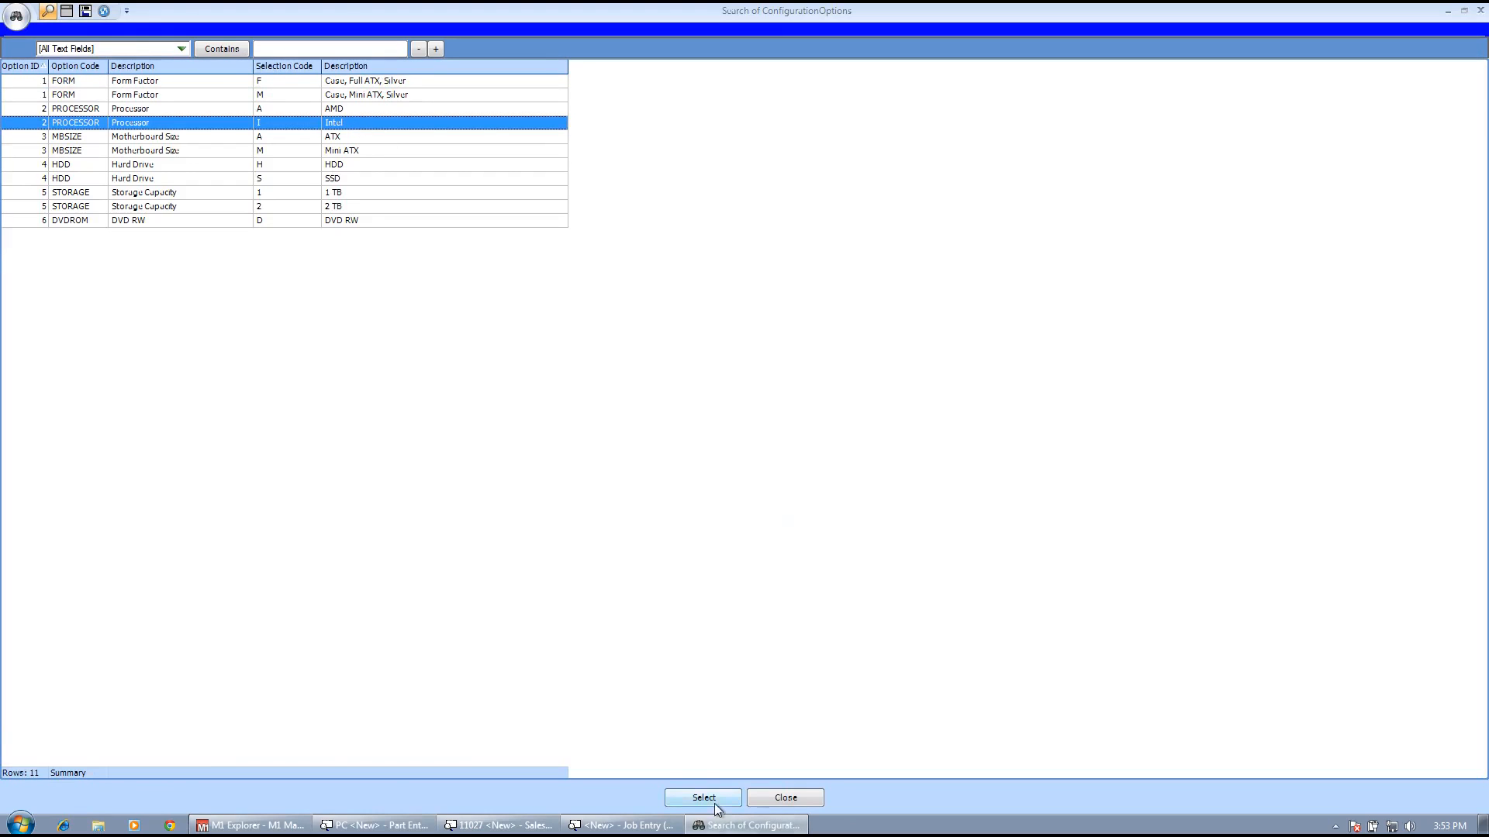
click(707, 802)
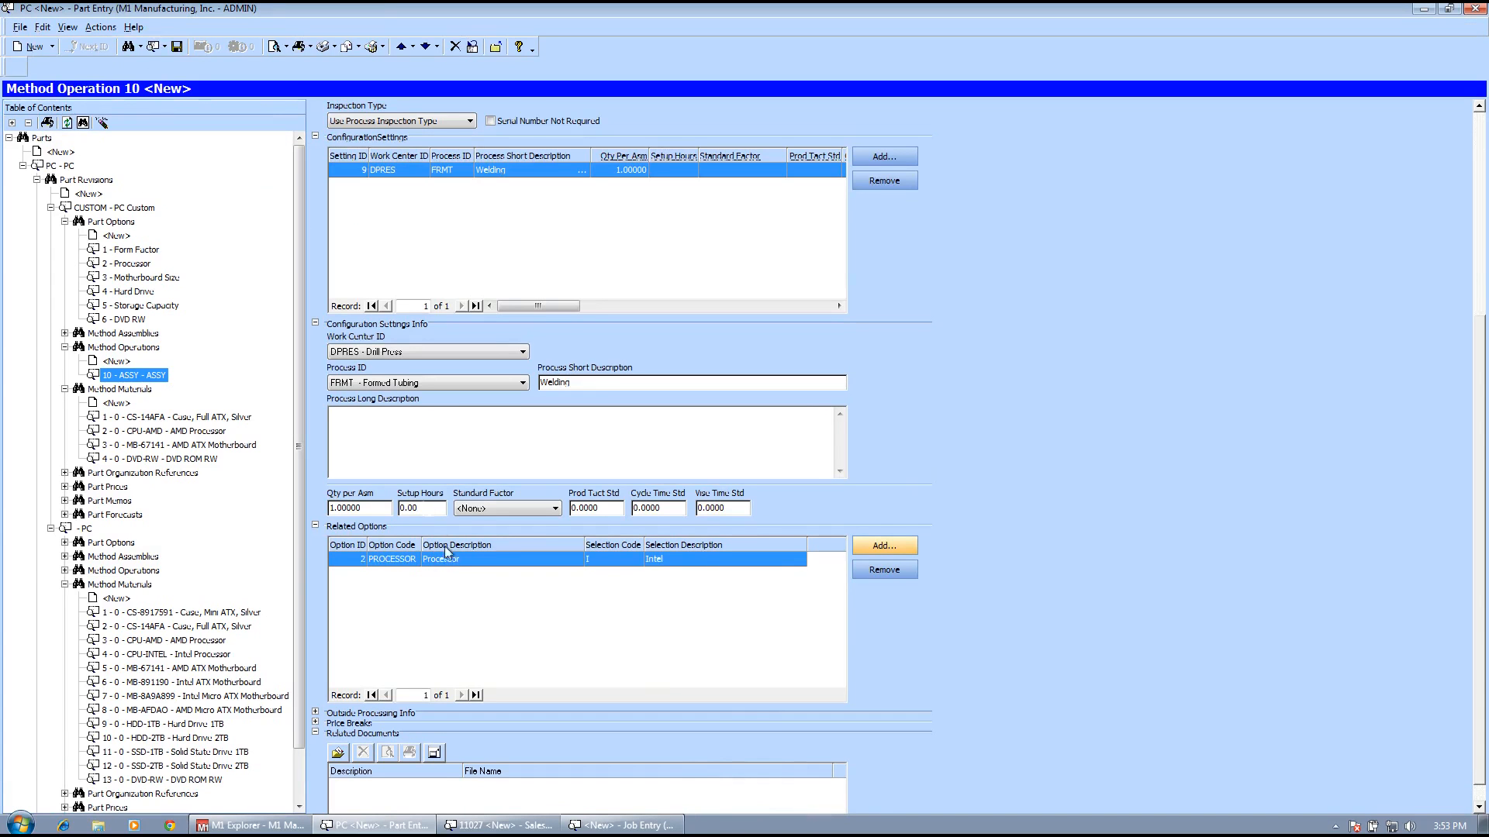
Give the drill press setting 2 setup hours, the standard factor HP - Hours/Piece and a production standard of 1.
click(426, 507)
text(2)
key(Tab)
click(475, 510)
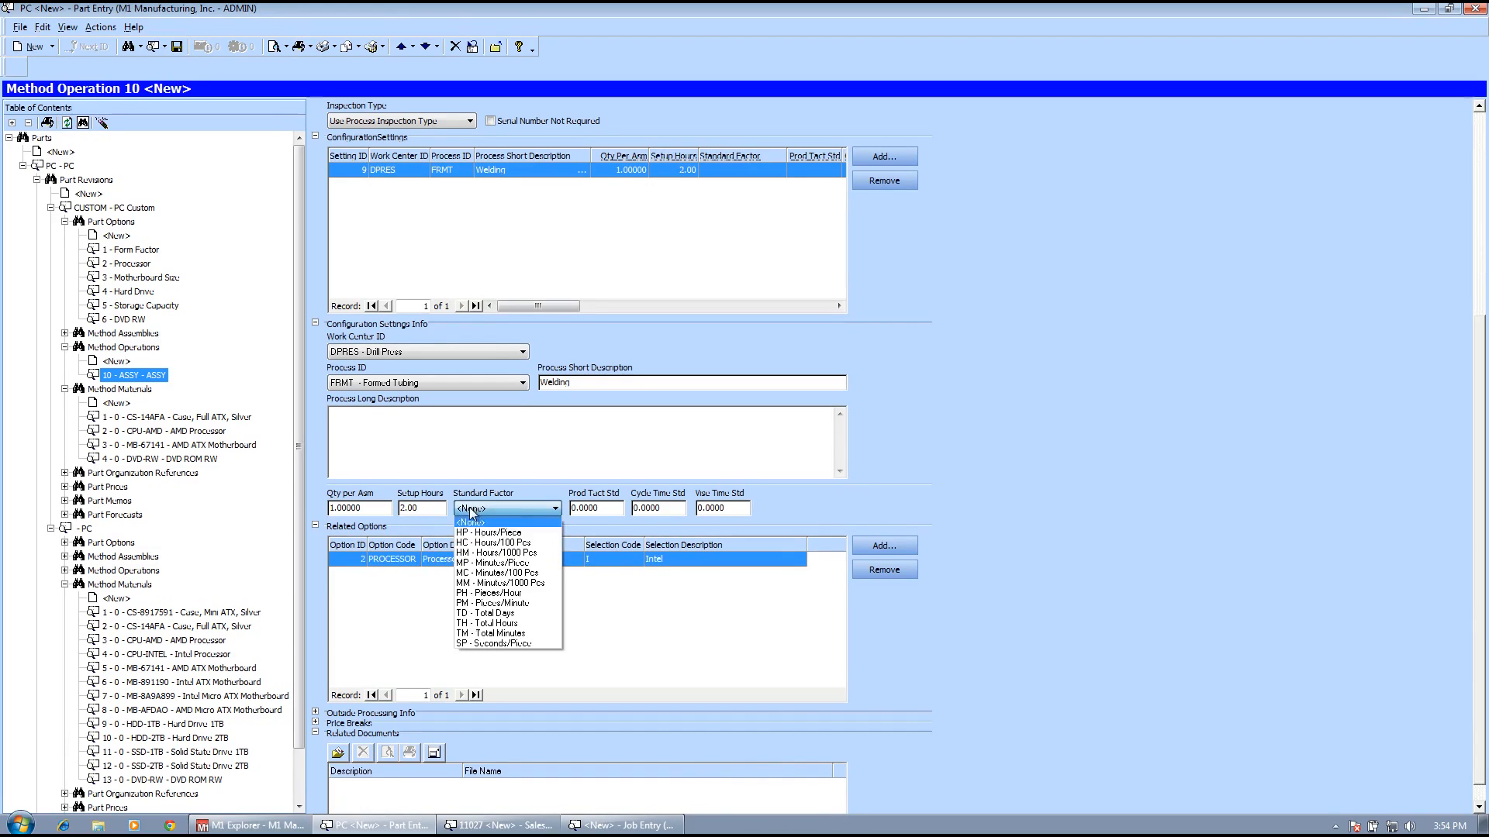
click(507, 534)
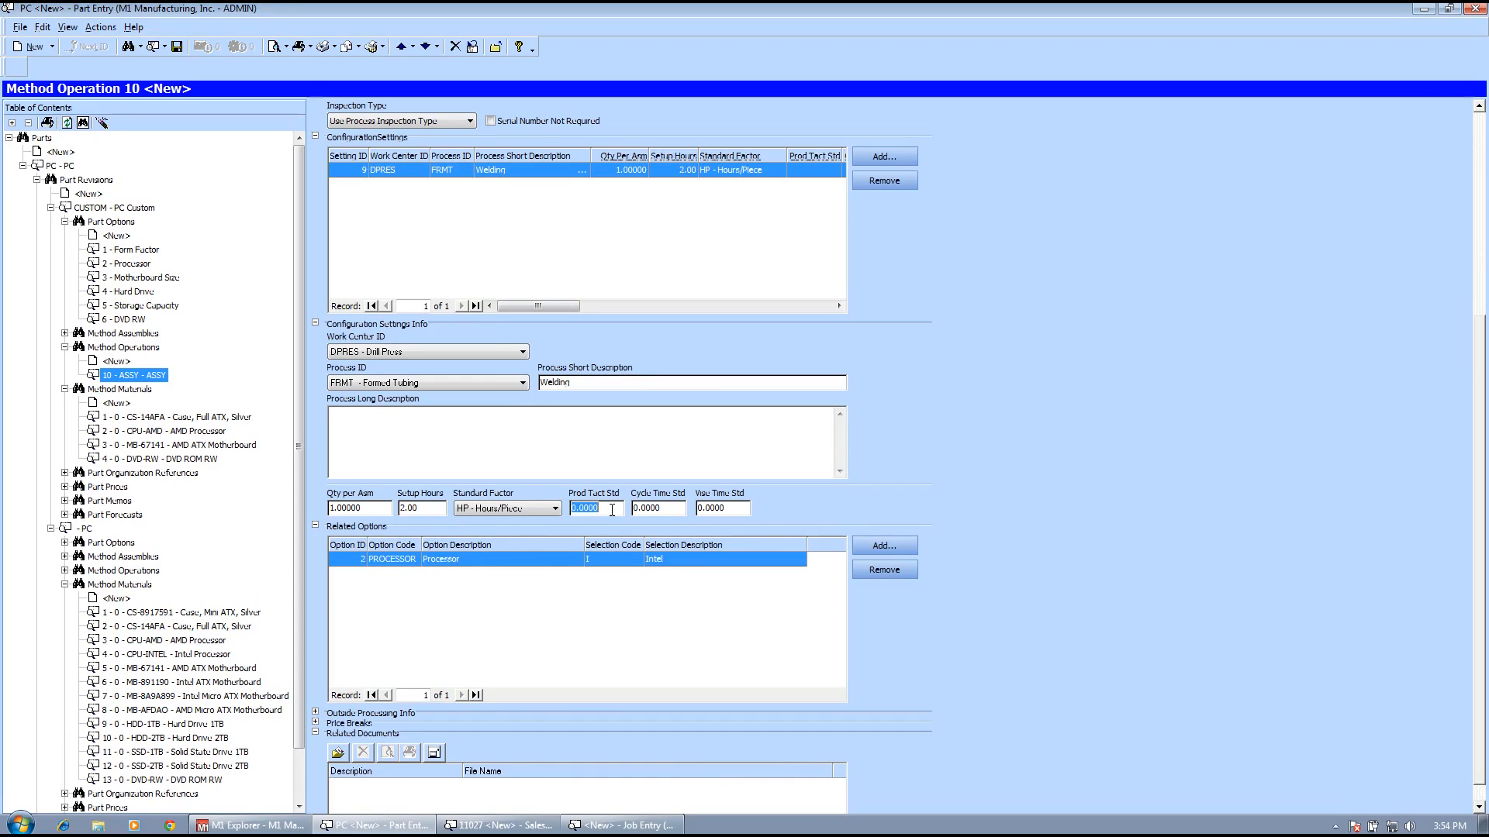
text(1)
key(Tab)
double_click(611, 509)
text(1)
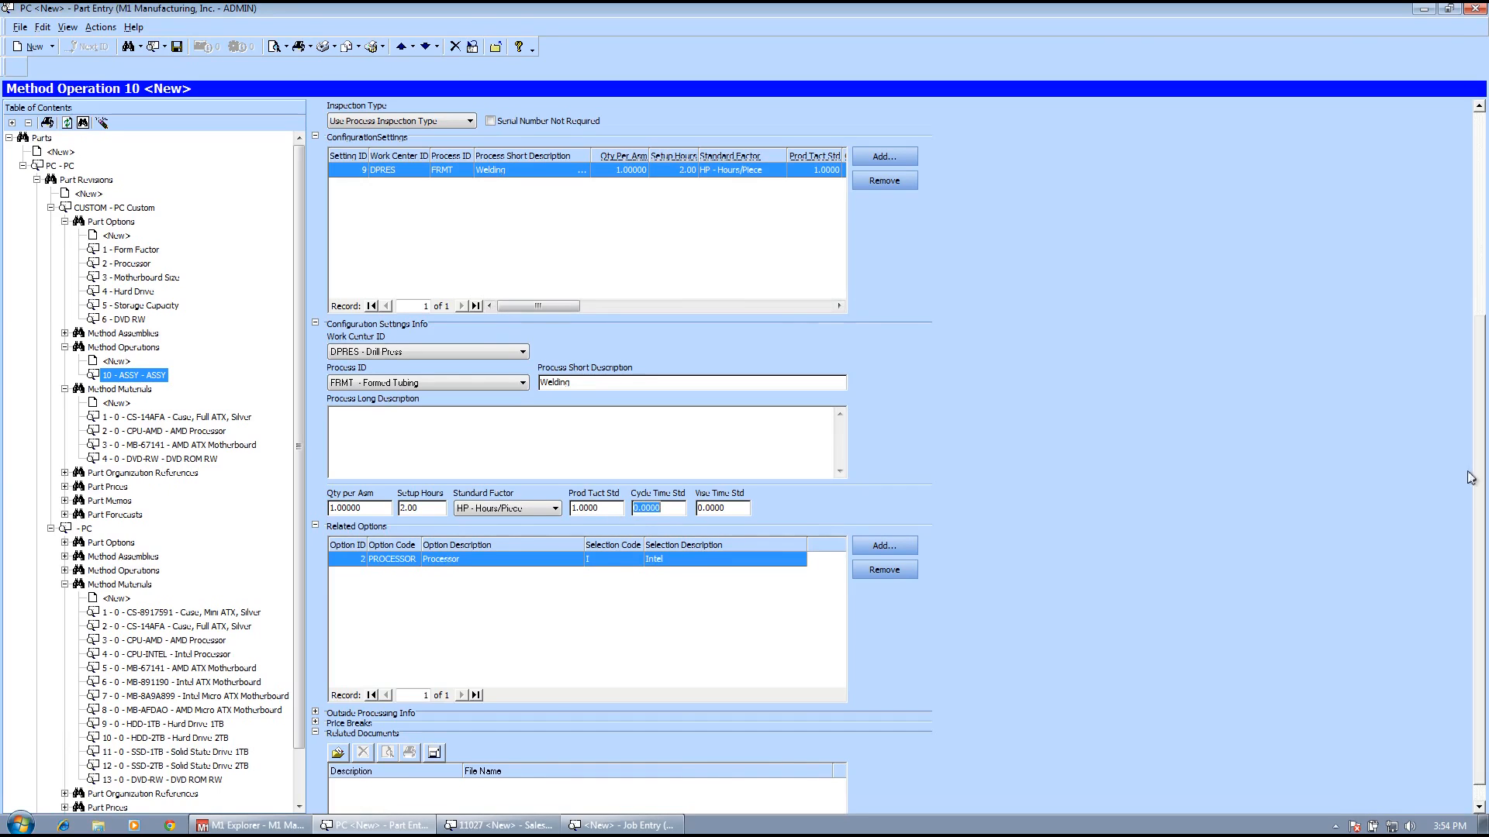
Change the drill press setting's standard factor to MP - Minutes/Piece with a production standard of 30.
click(555, 511)
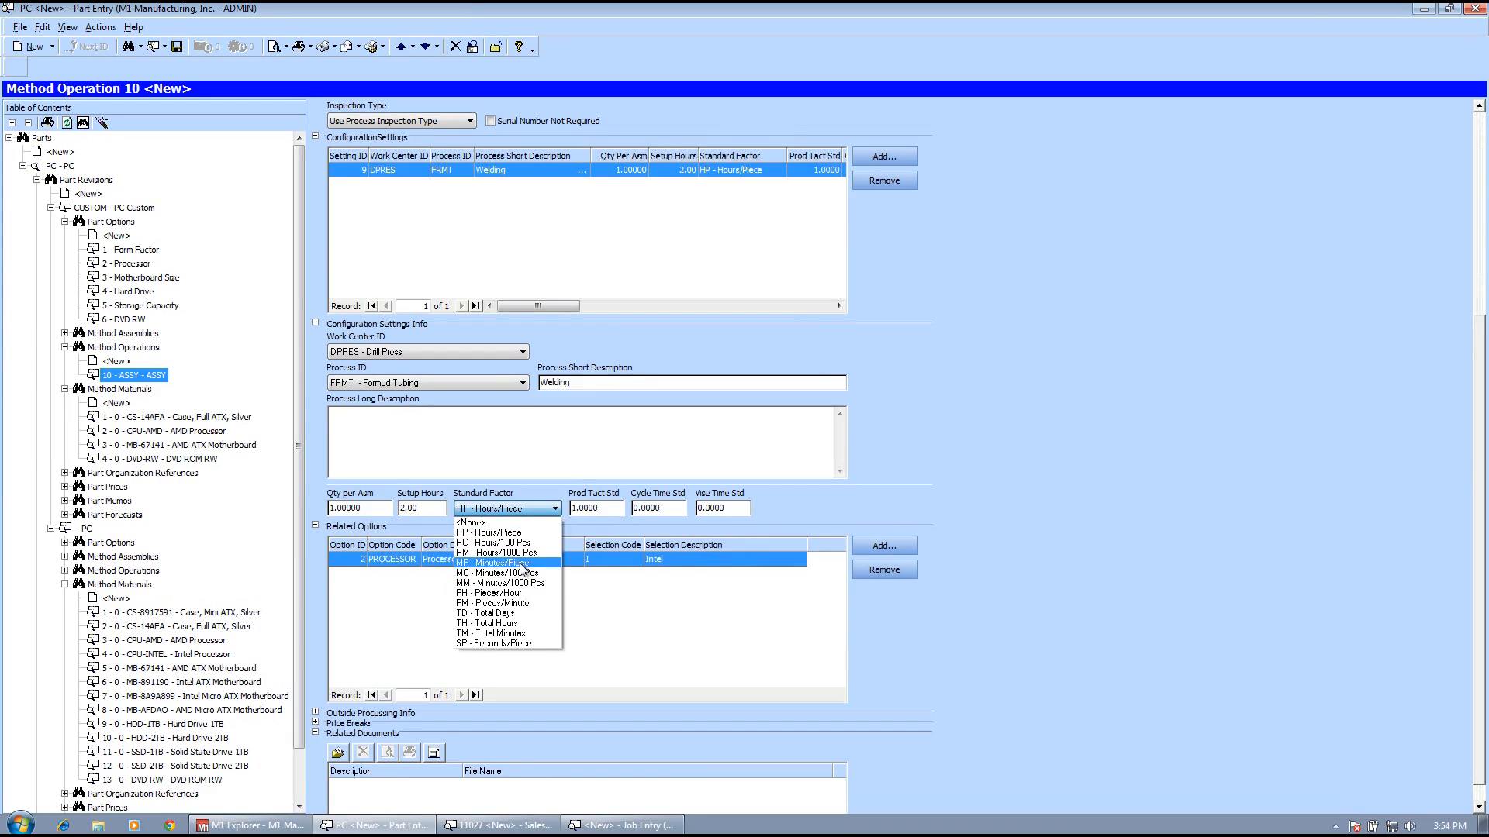
click(534, 563)
click(574, 508)
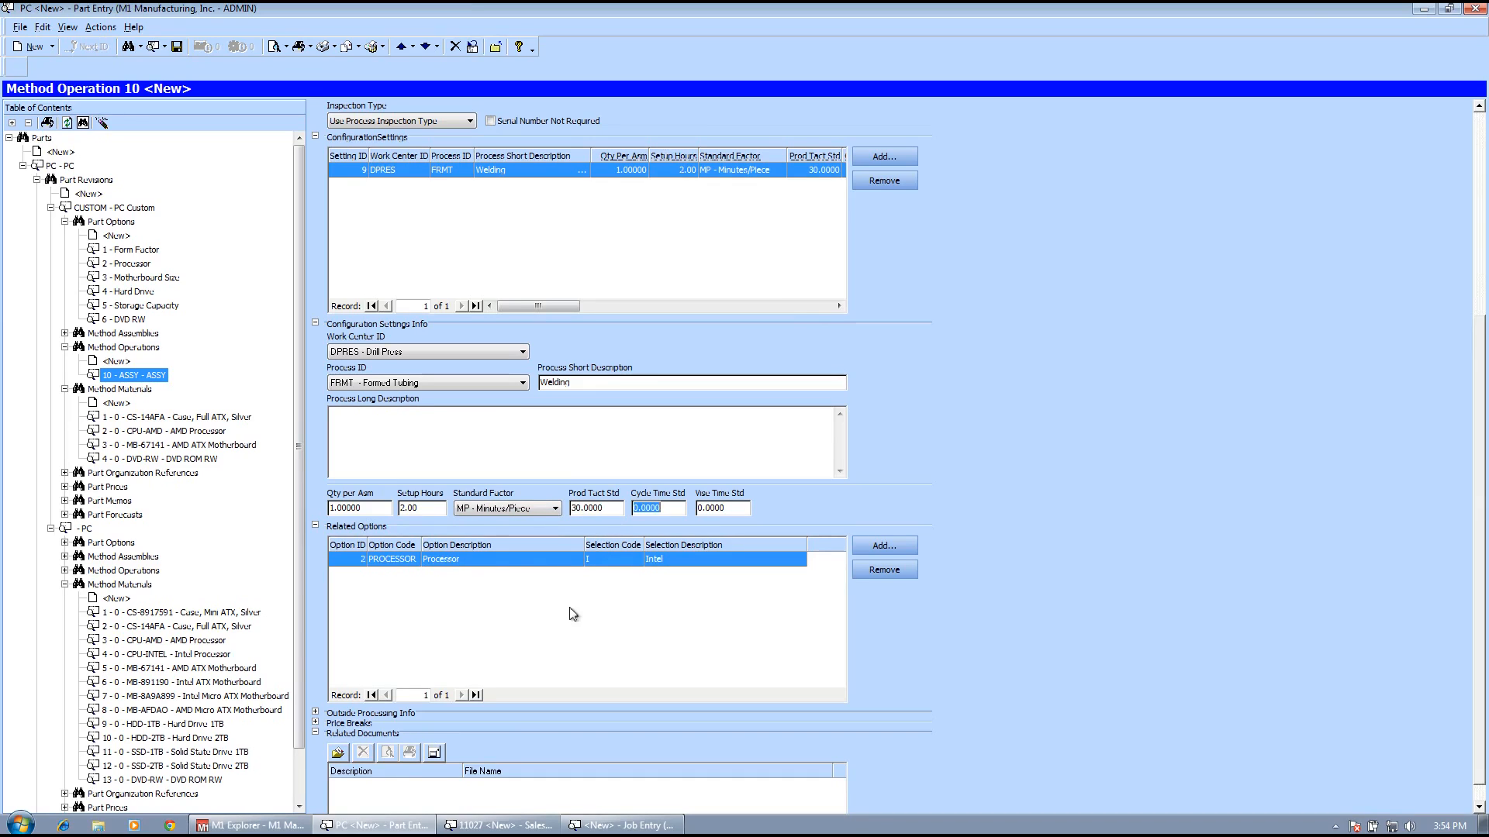
scroll(1486, 484, down, 1)
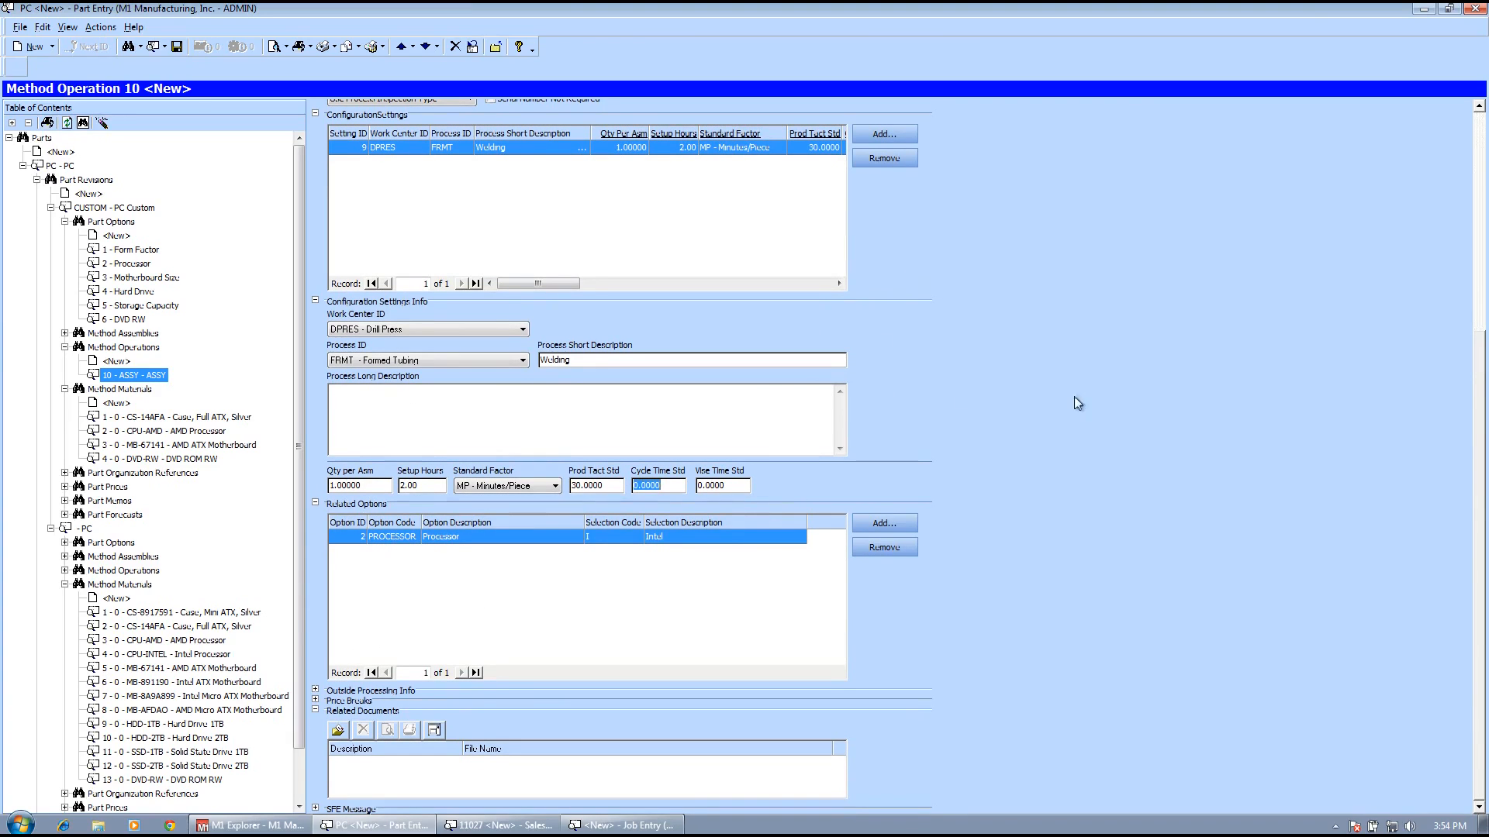
drag(1487, 429, 1486, 481)
drag(1481, 374, 1465, 144)
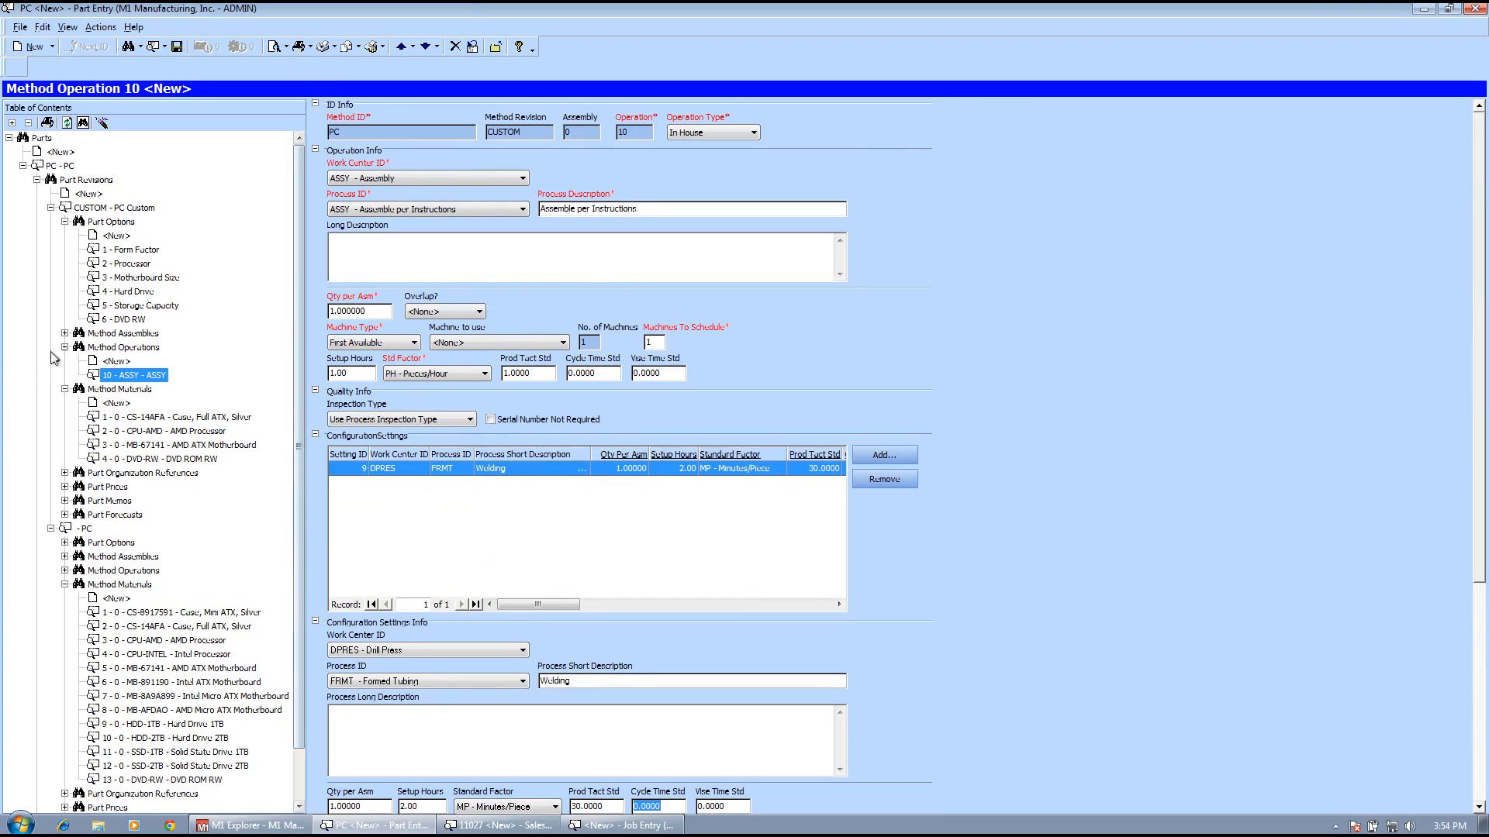
Start a new method assembly for the CUSTOM revision to view its configuration settings, discard it, and return to operation 10.
click(65, 332)
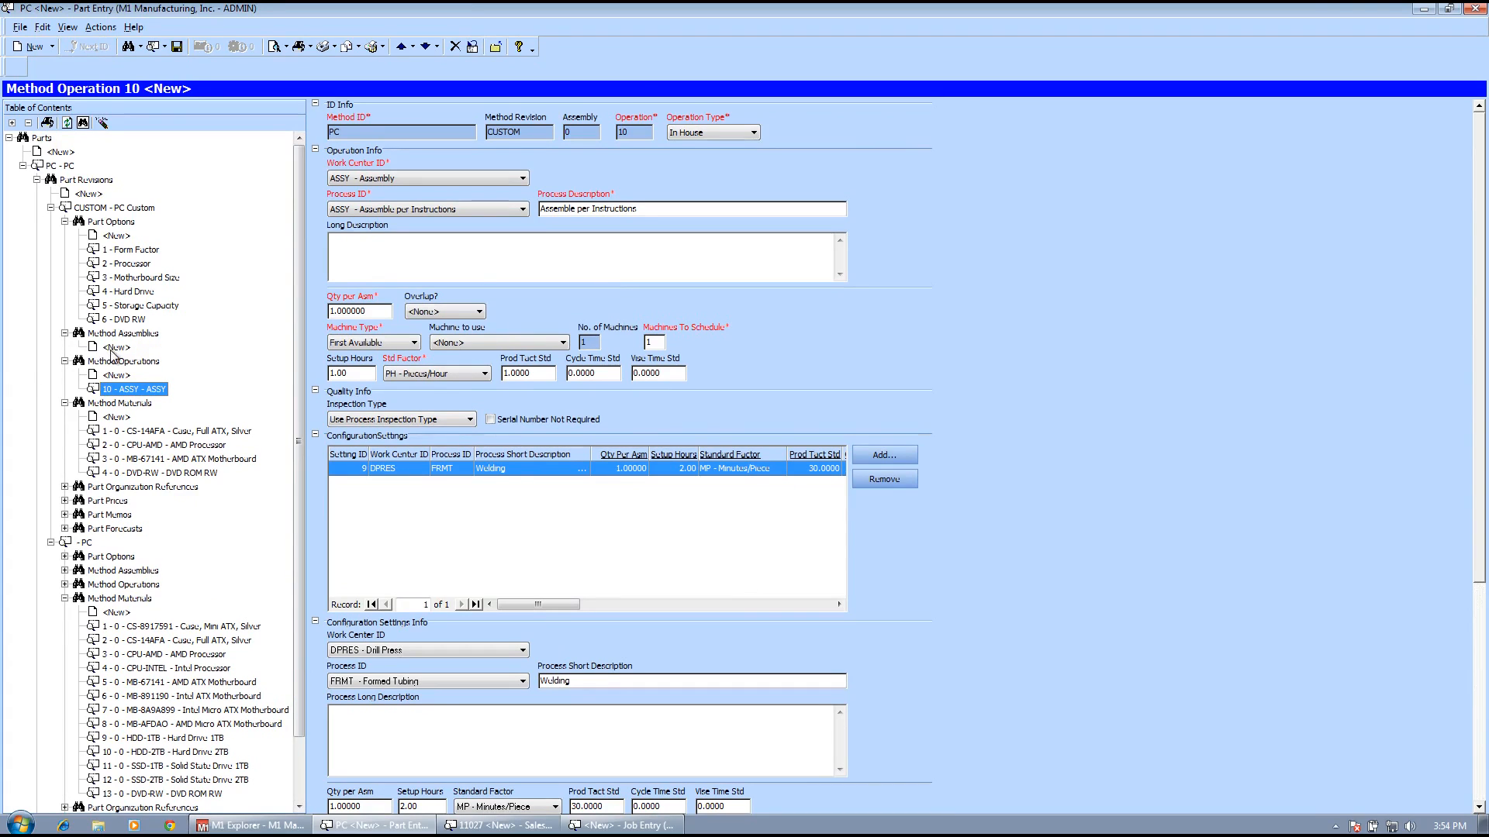
click(133, 347)
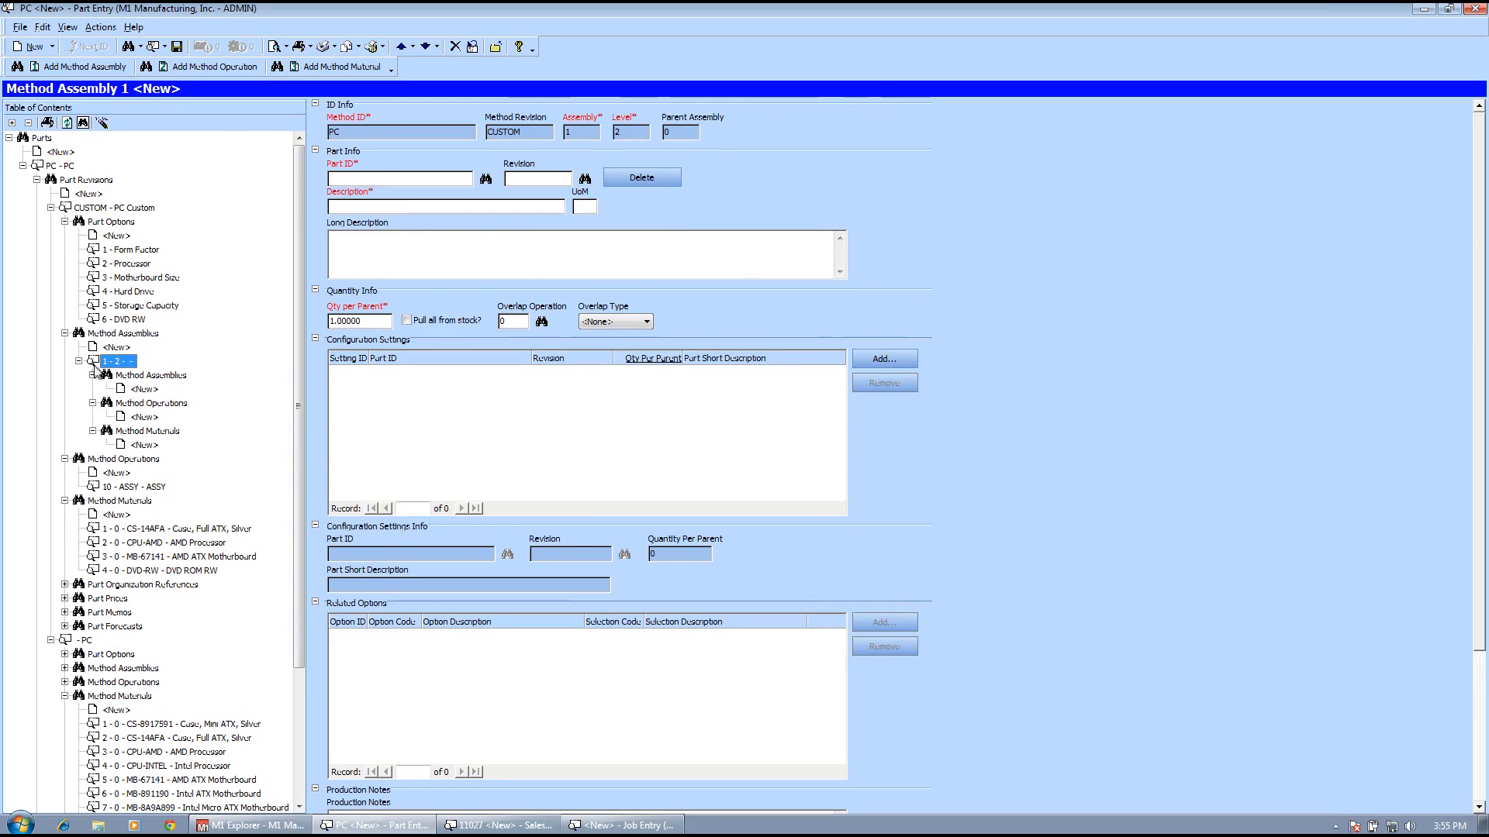
click(66, 335)
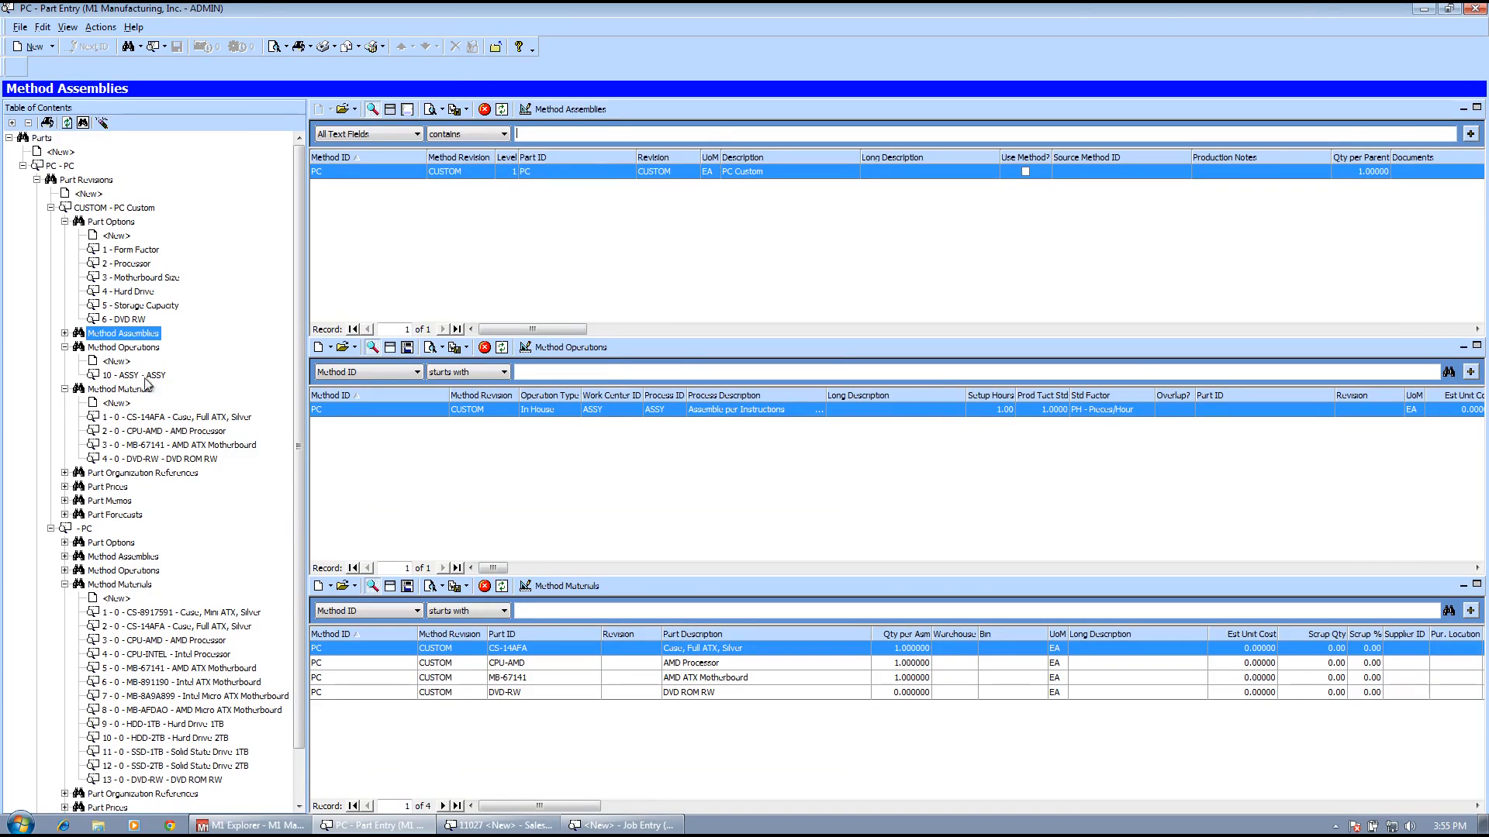
click(144, 376)
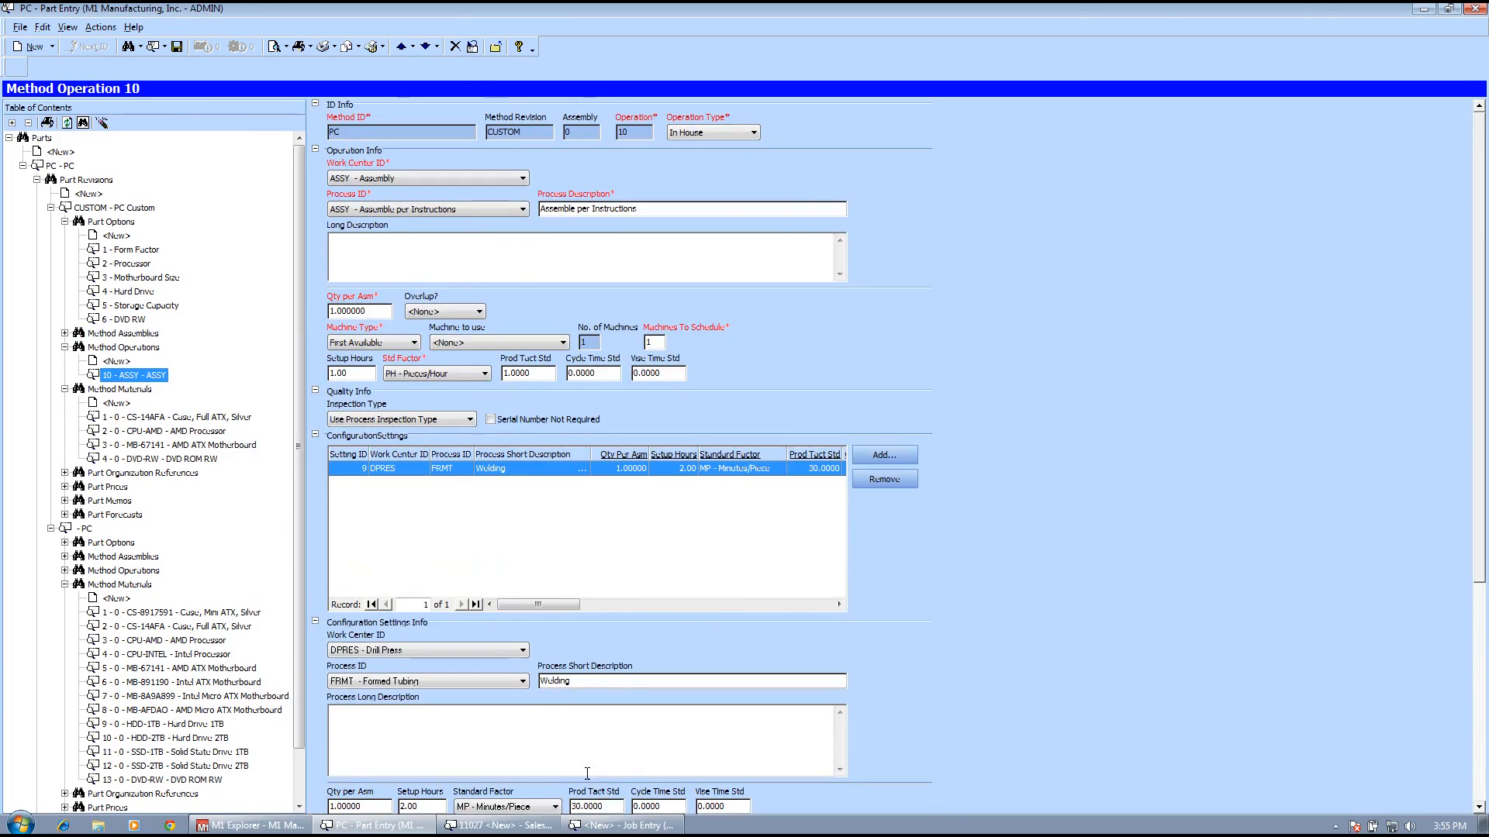
Switch to Job Entry and create a new job for part PC with the CUSTOM revision.
click(624, 826)
click(92, 46)
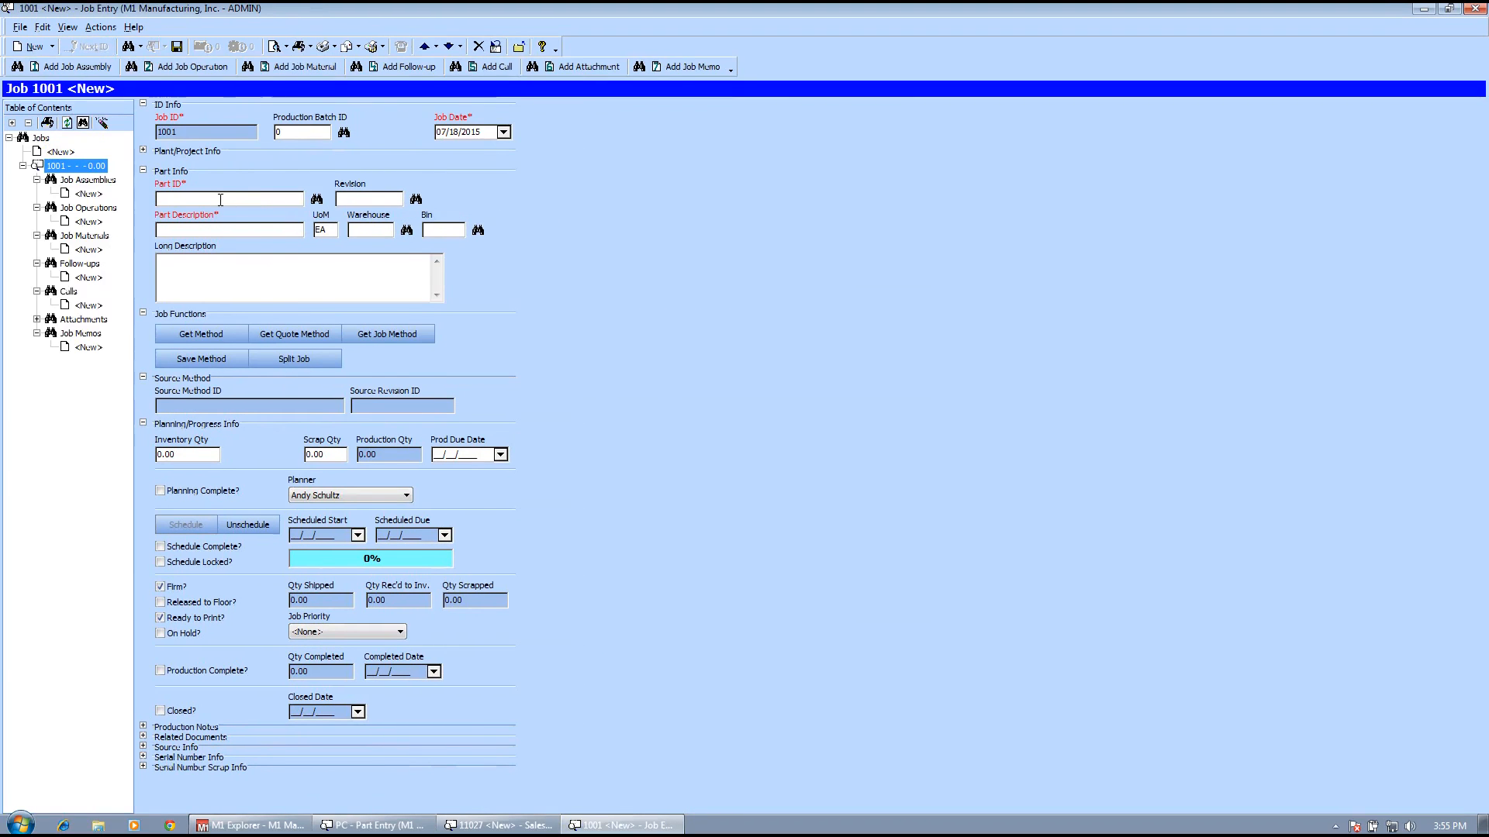
key(Tab)
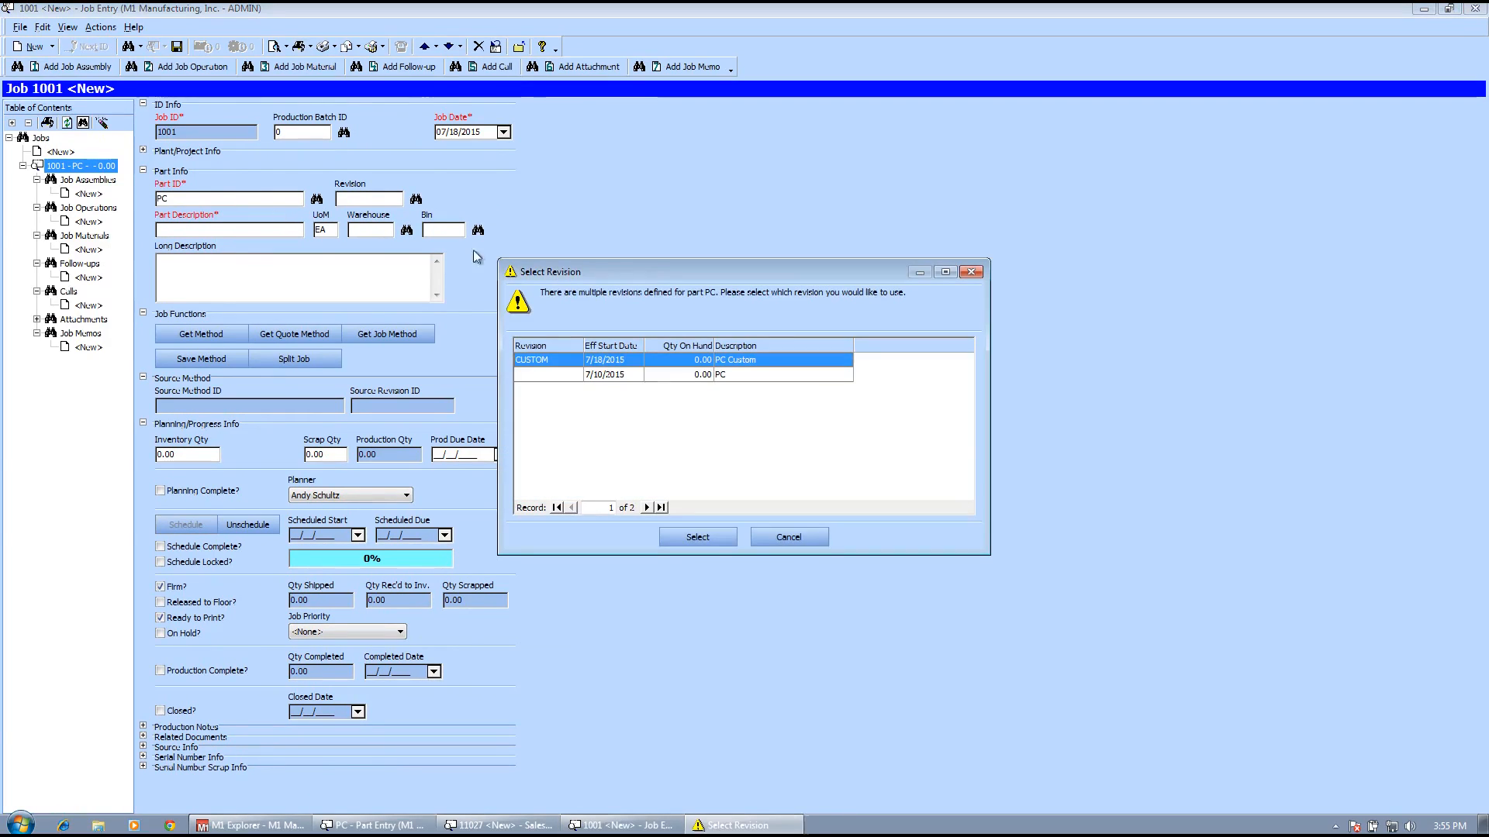
click(696, 538)
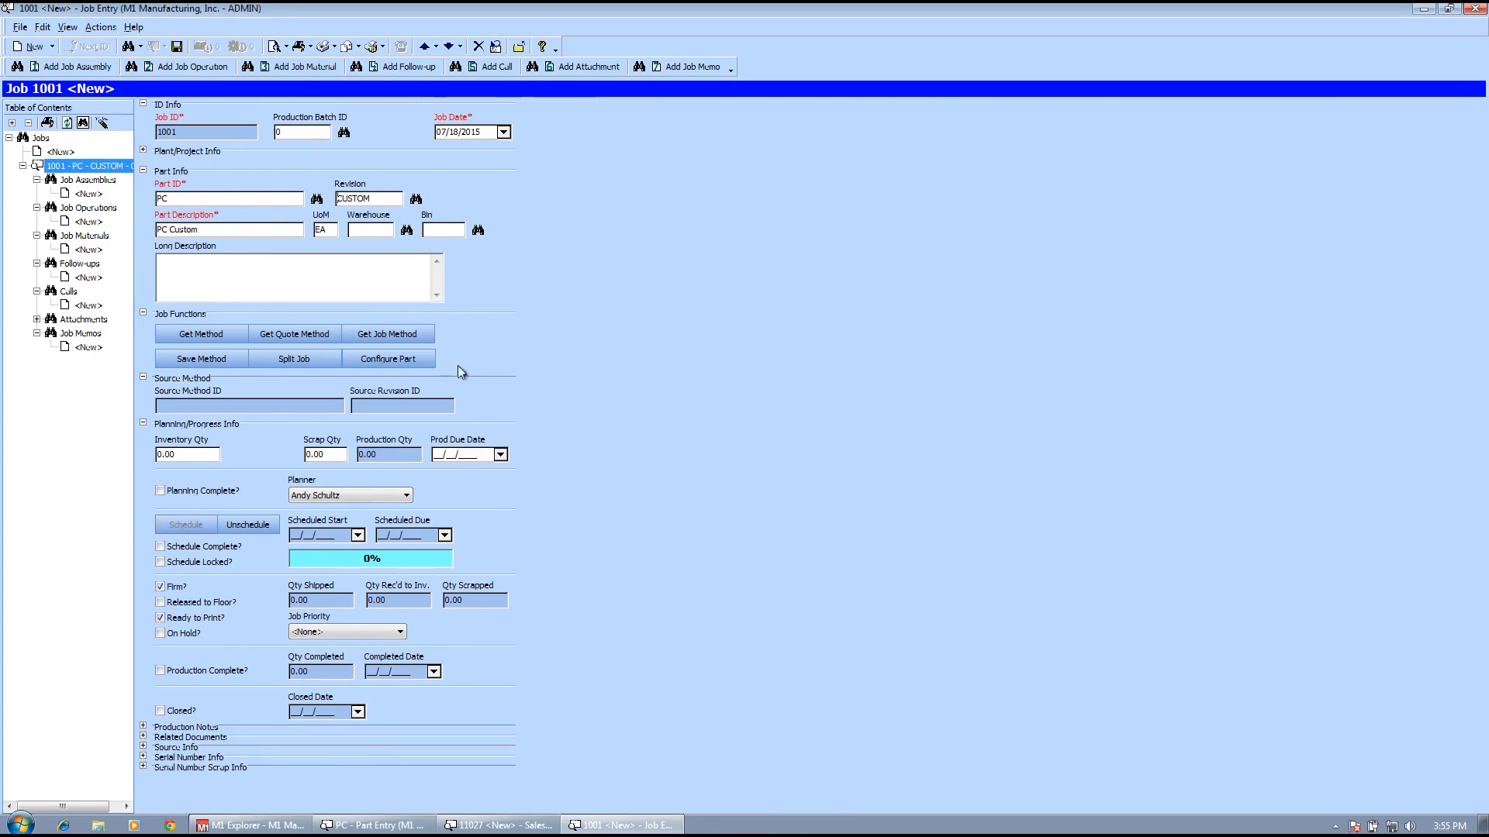
Configure the job's part with an AMD processor, full ATX case, ATX motherboard, SSD, 1 TB storage and DVD RW, and list the job materials.
click(391, 360)
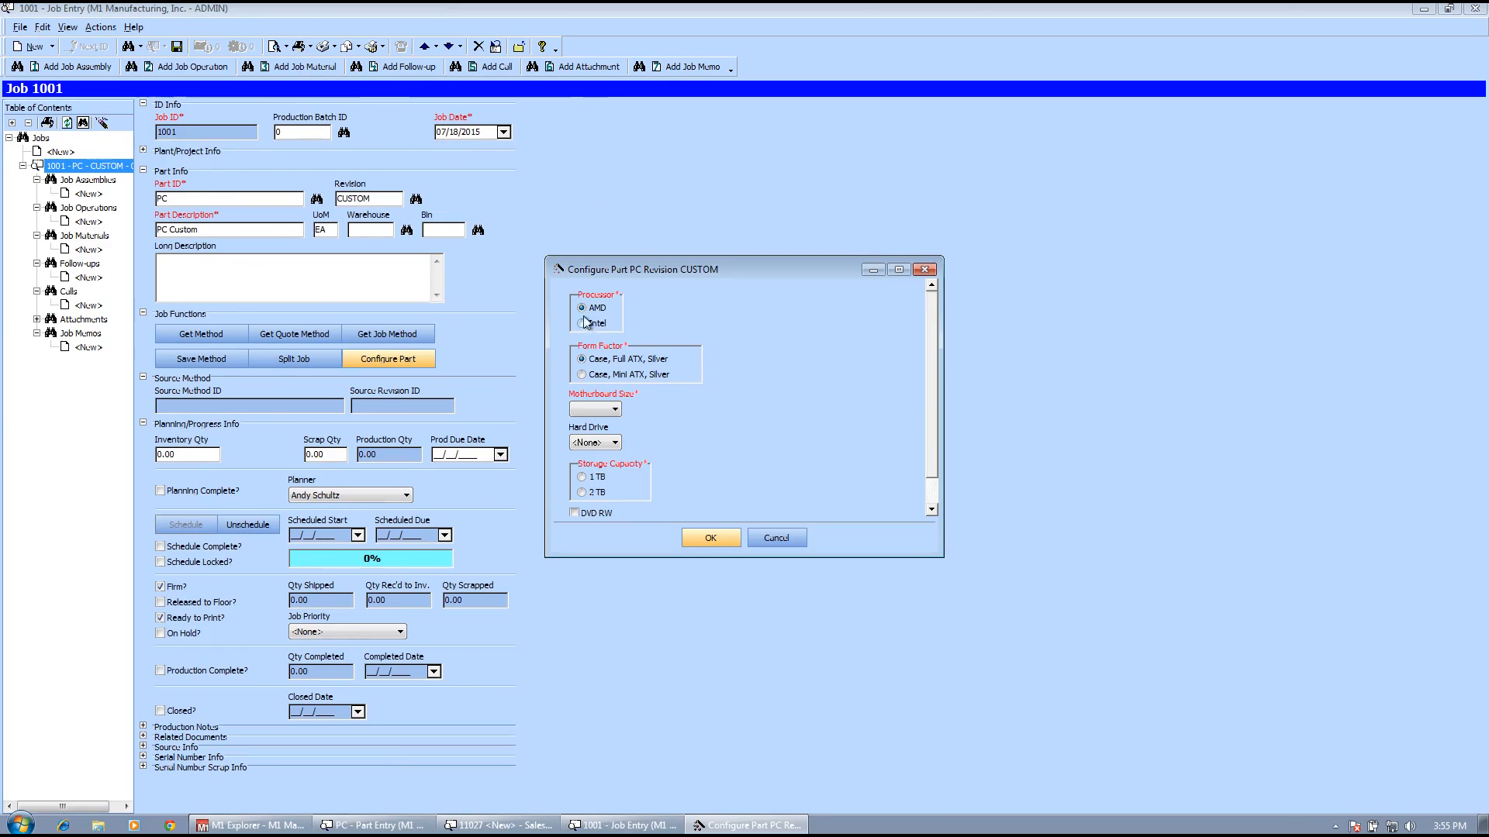
click(615, 409)
click(594, 421)
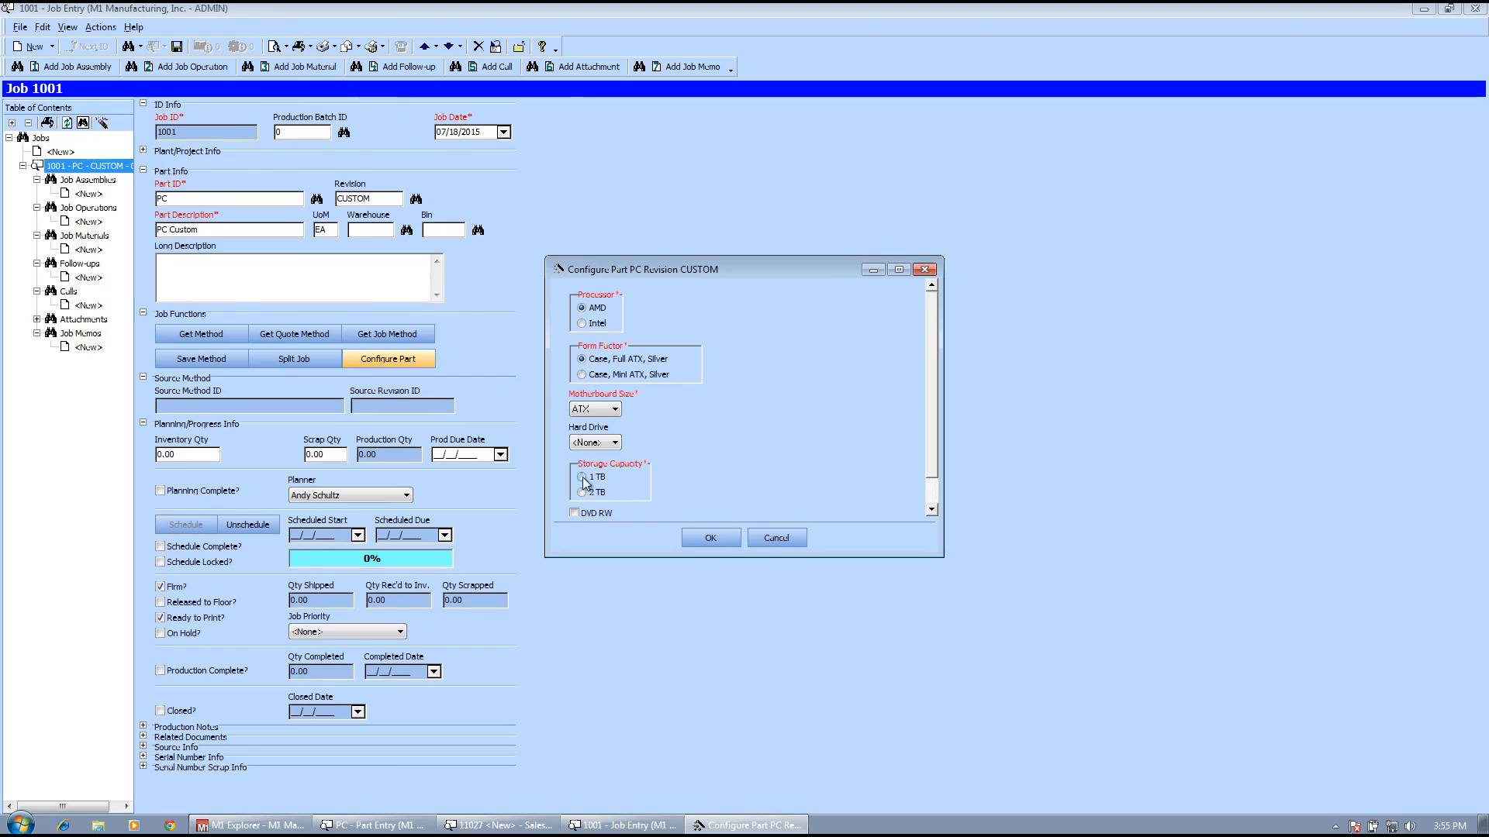
click(608, 447)
click(581, 467)
click(574, 512)
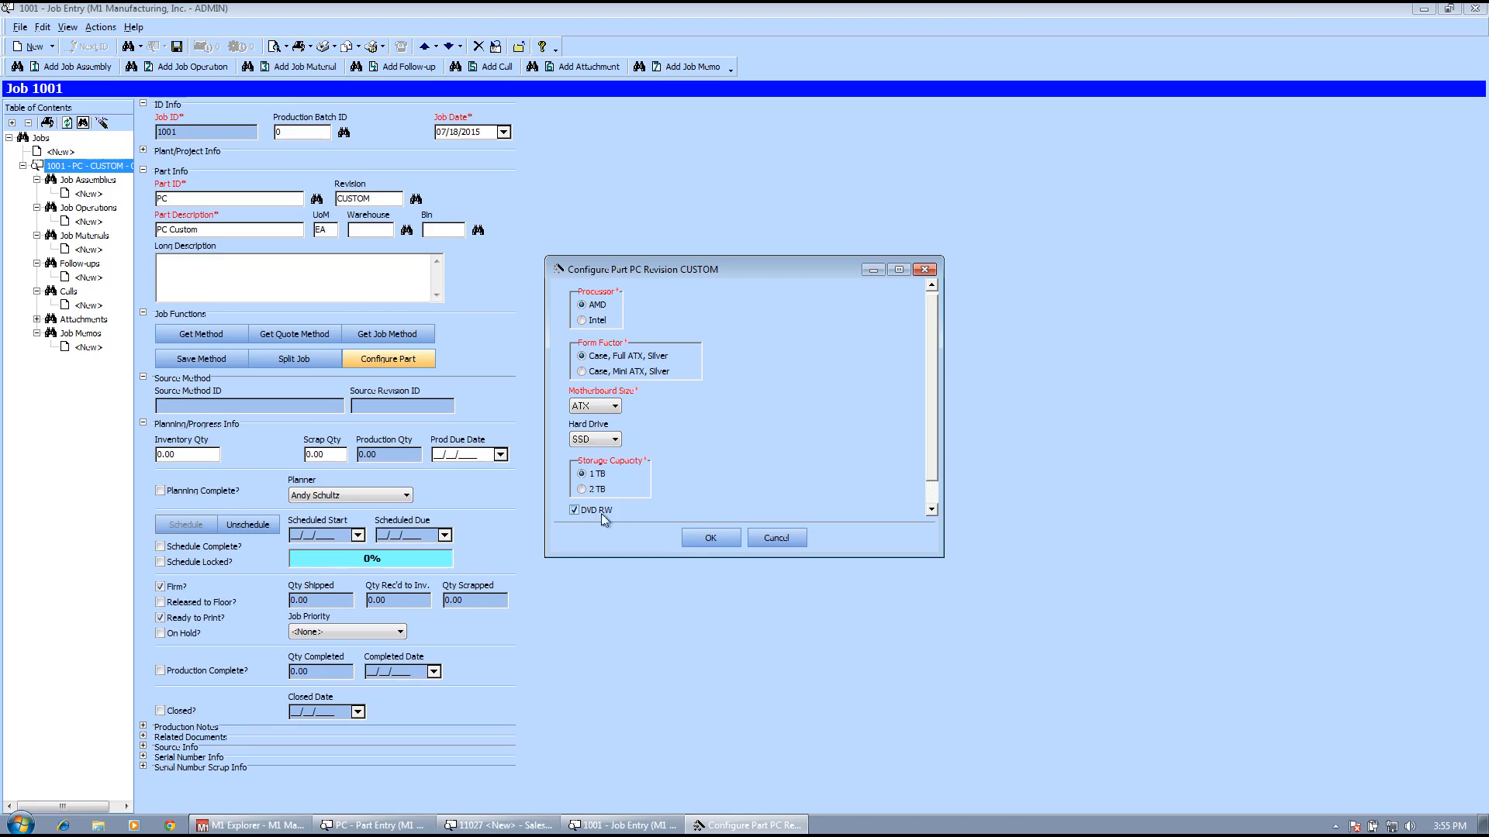
click(714, 536)
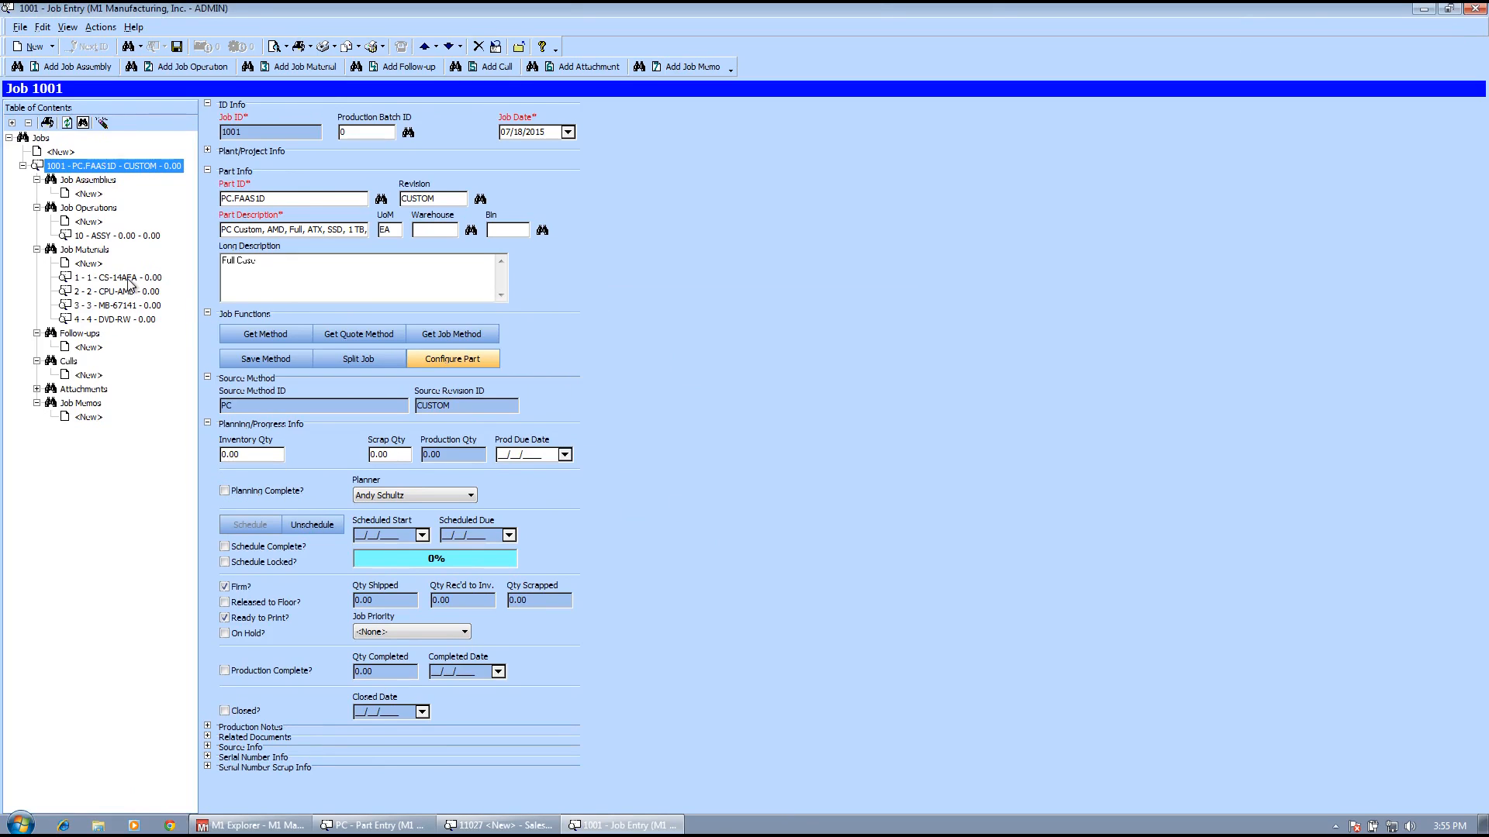
click(95, 252)
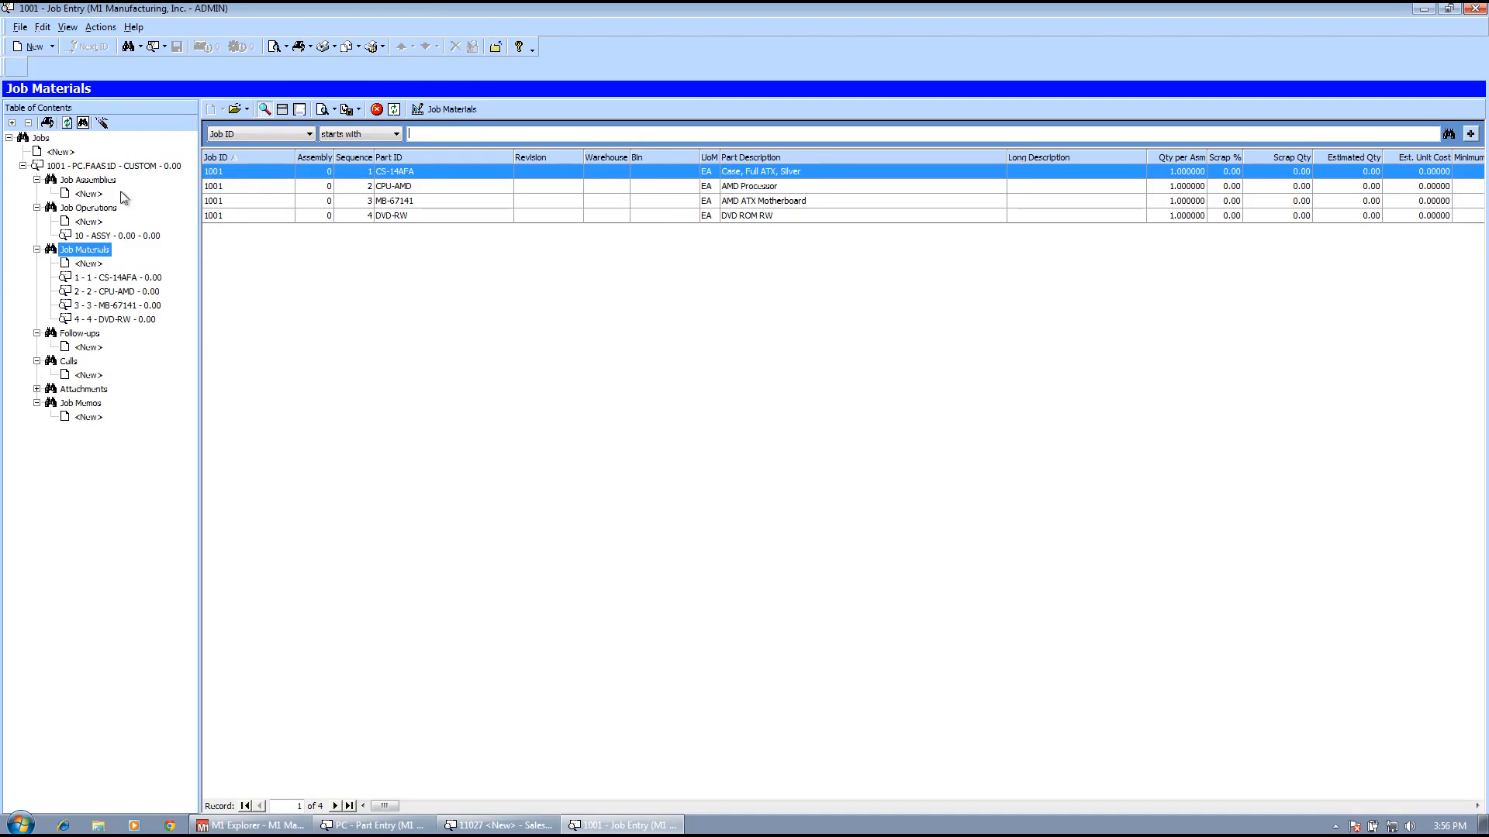
Reconfigure the job's part with an Intel processor, Mini ATX motherboard and no DVD RW, and review job operation 10 and the job materials.
click(113, 167)
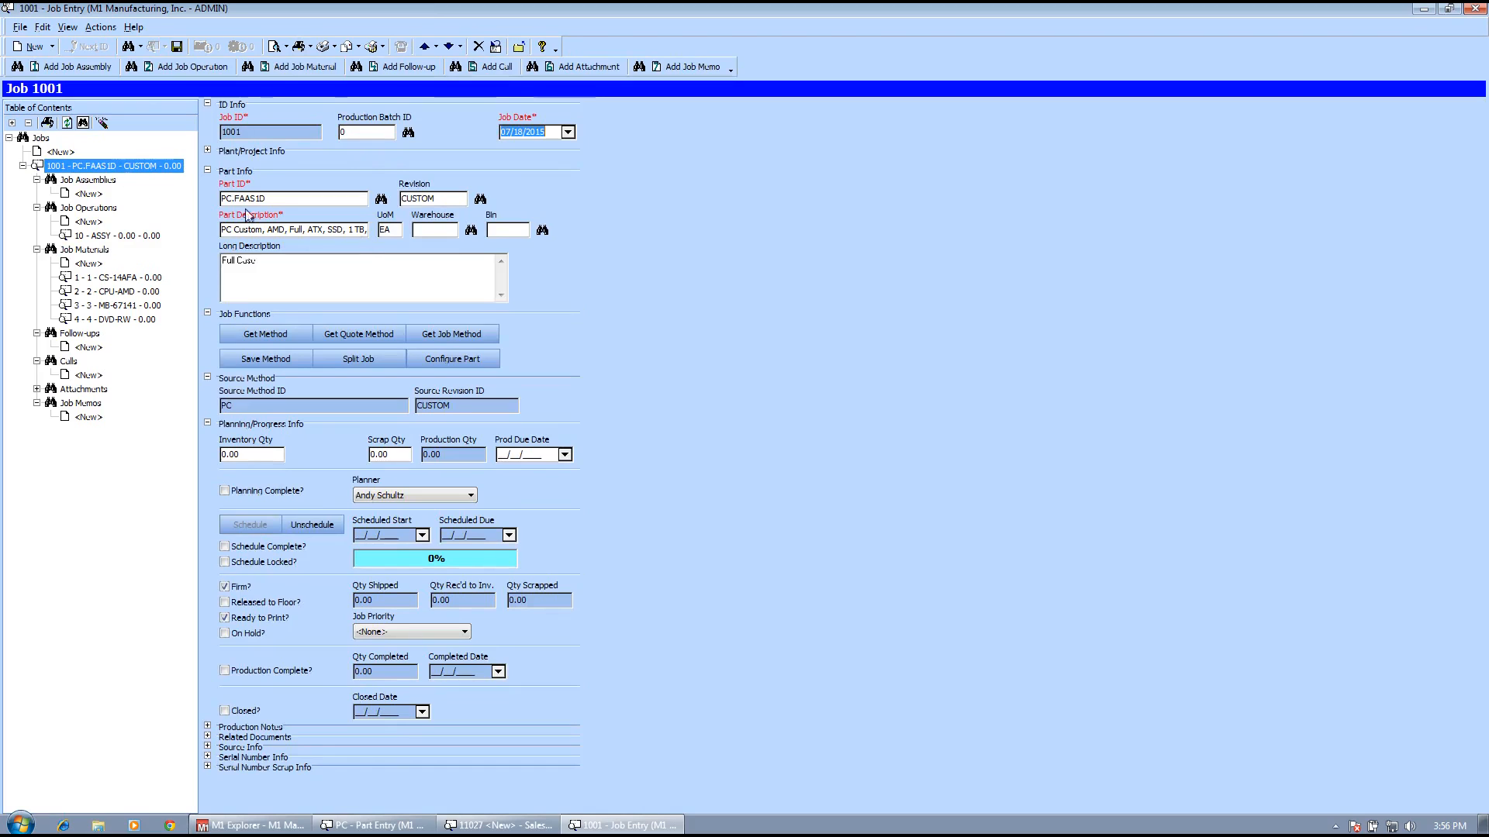
click(457, 360)
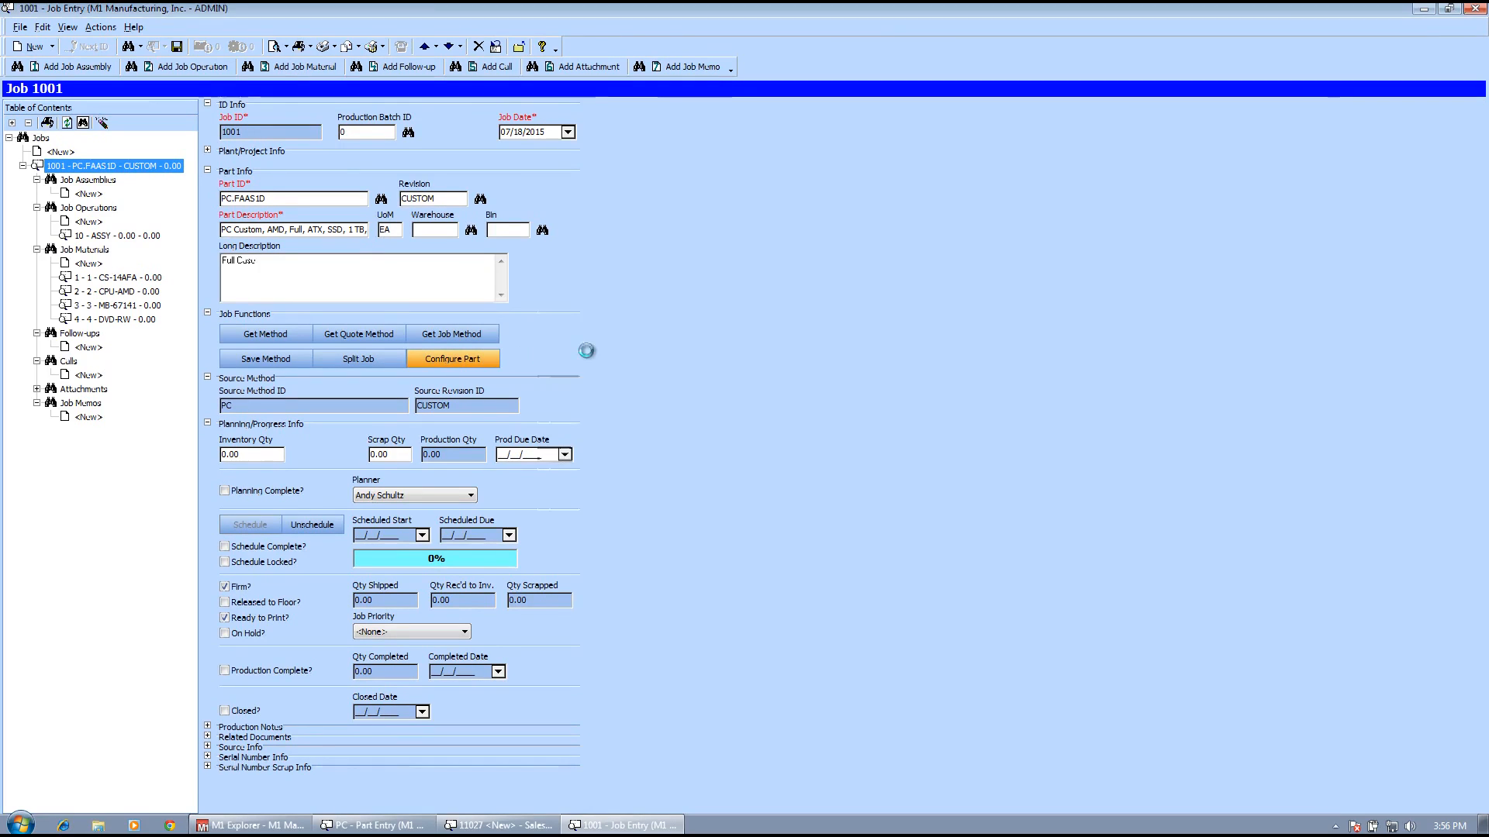
click(698, 547)
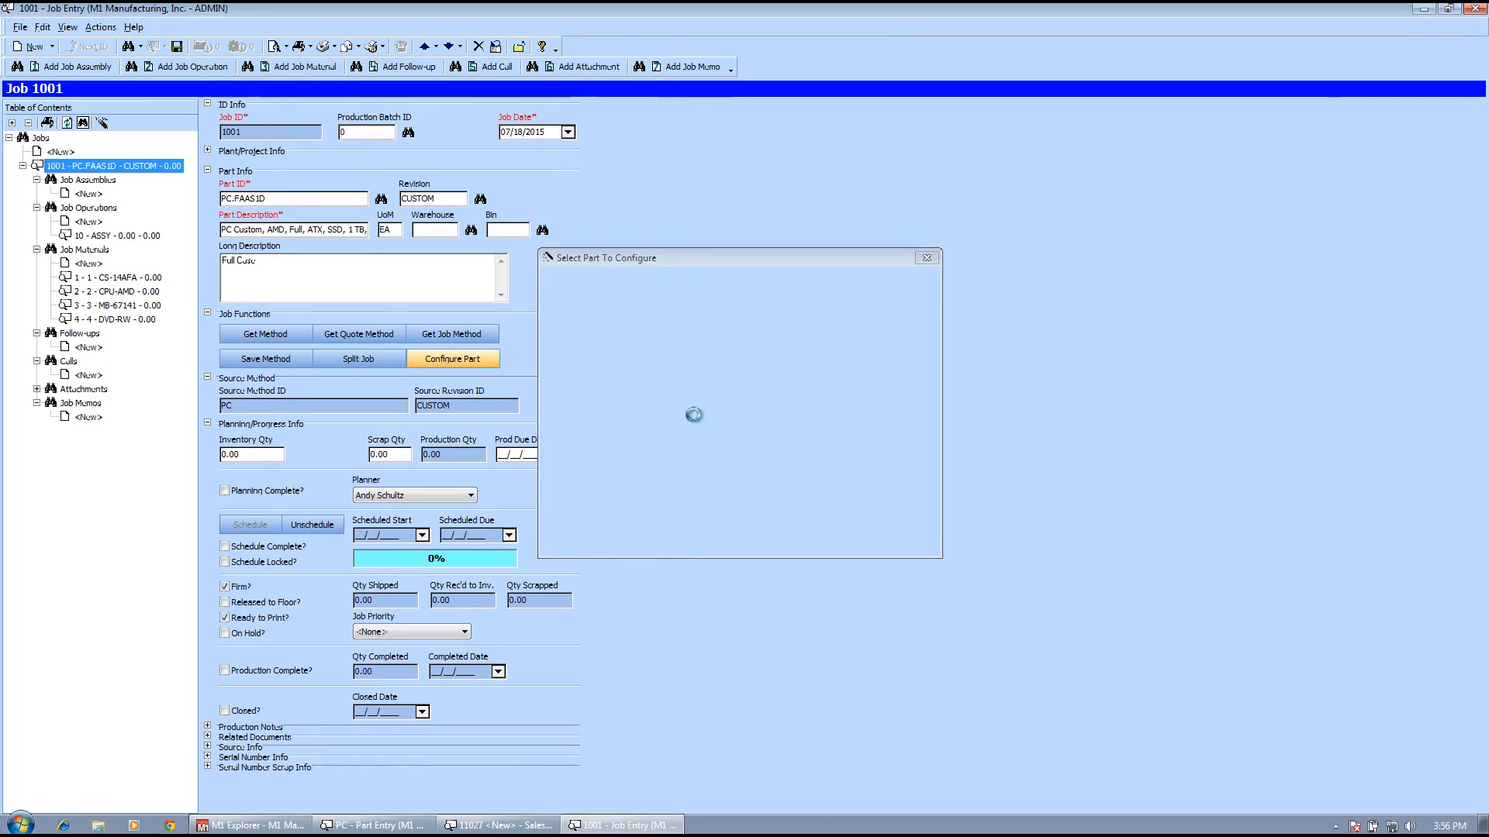
click(614, 409)
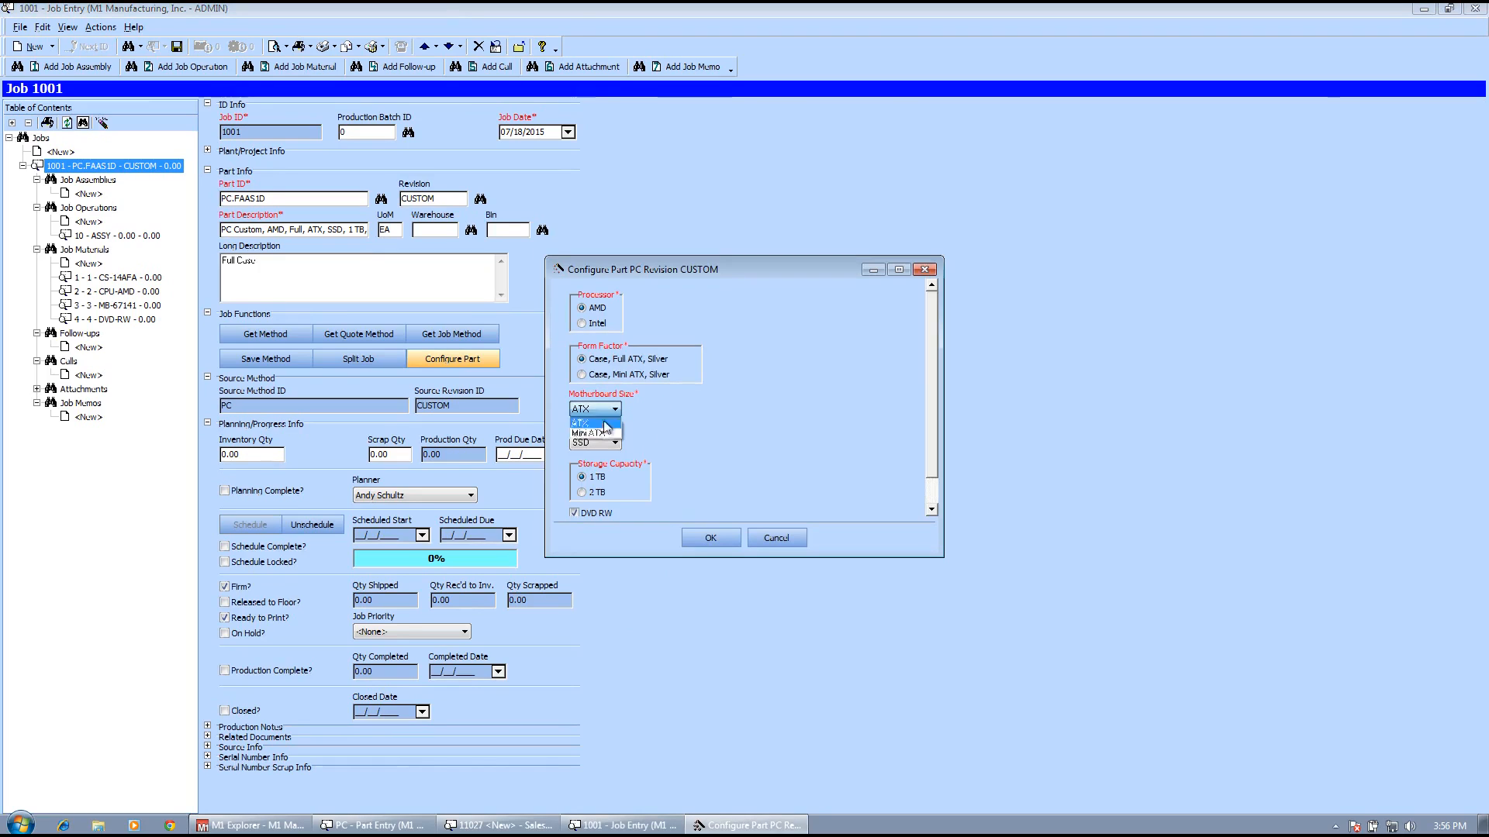
click(597, 421)
click(583, 324)
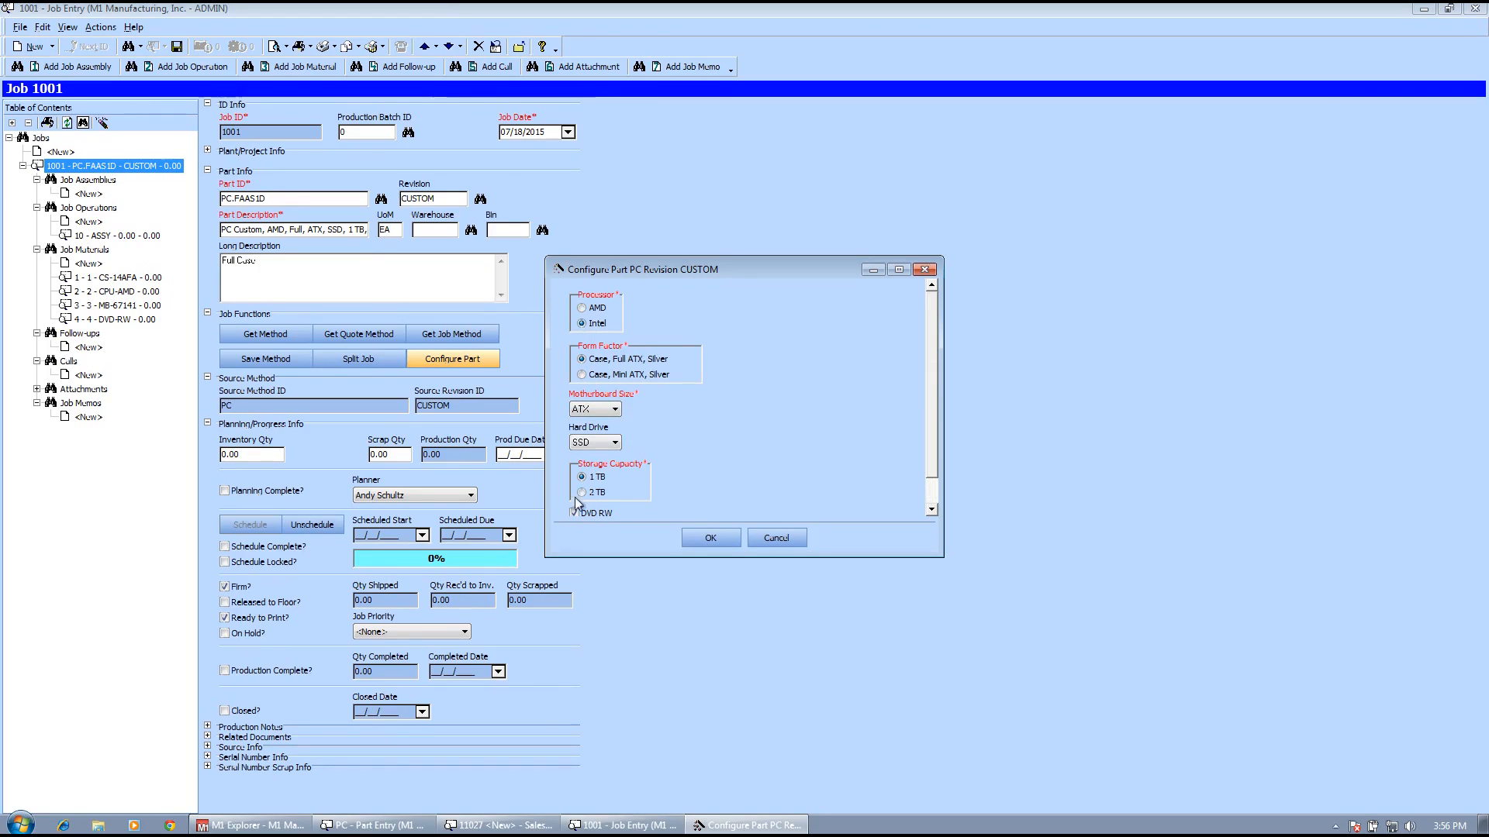
click(574, 510)
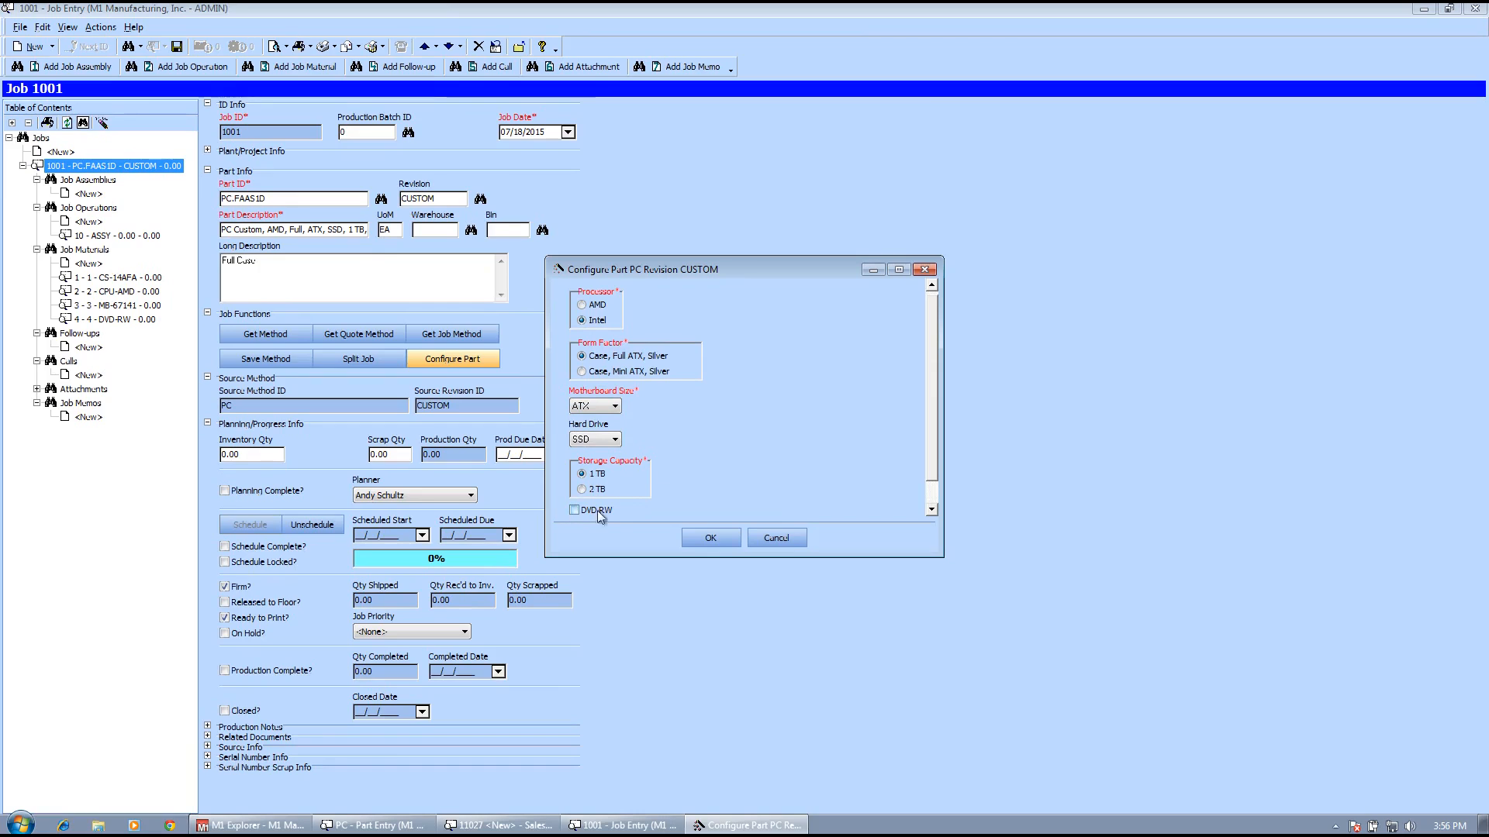
click(614, 407)
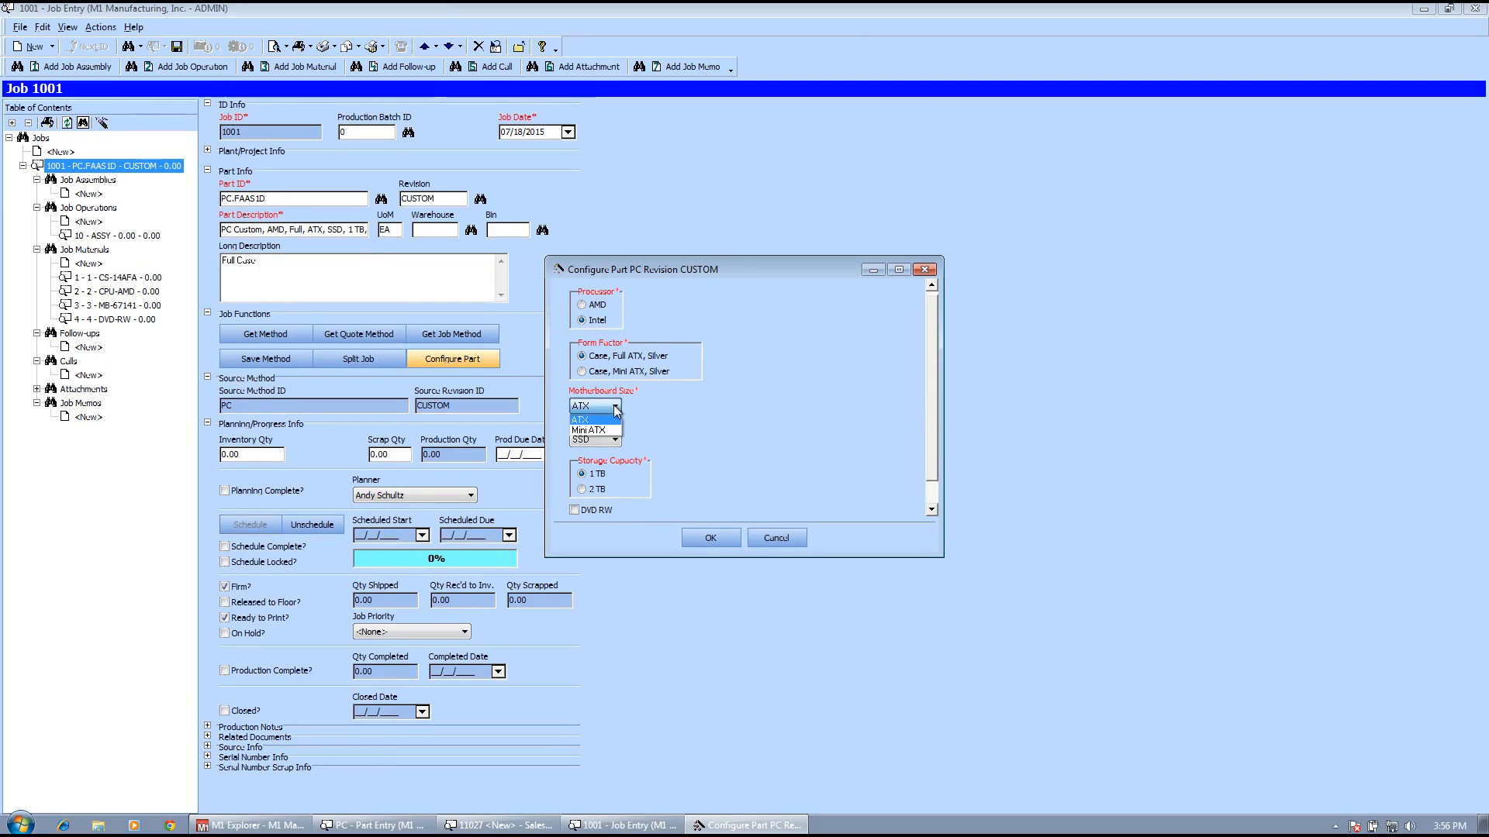
click(602, 432)
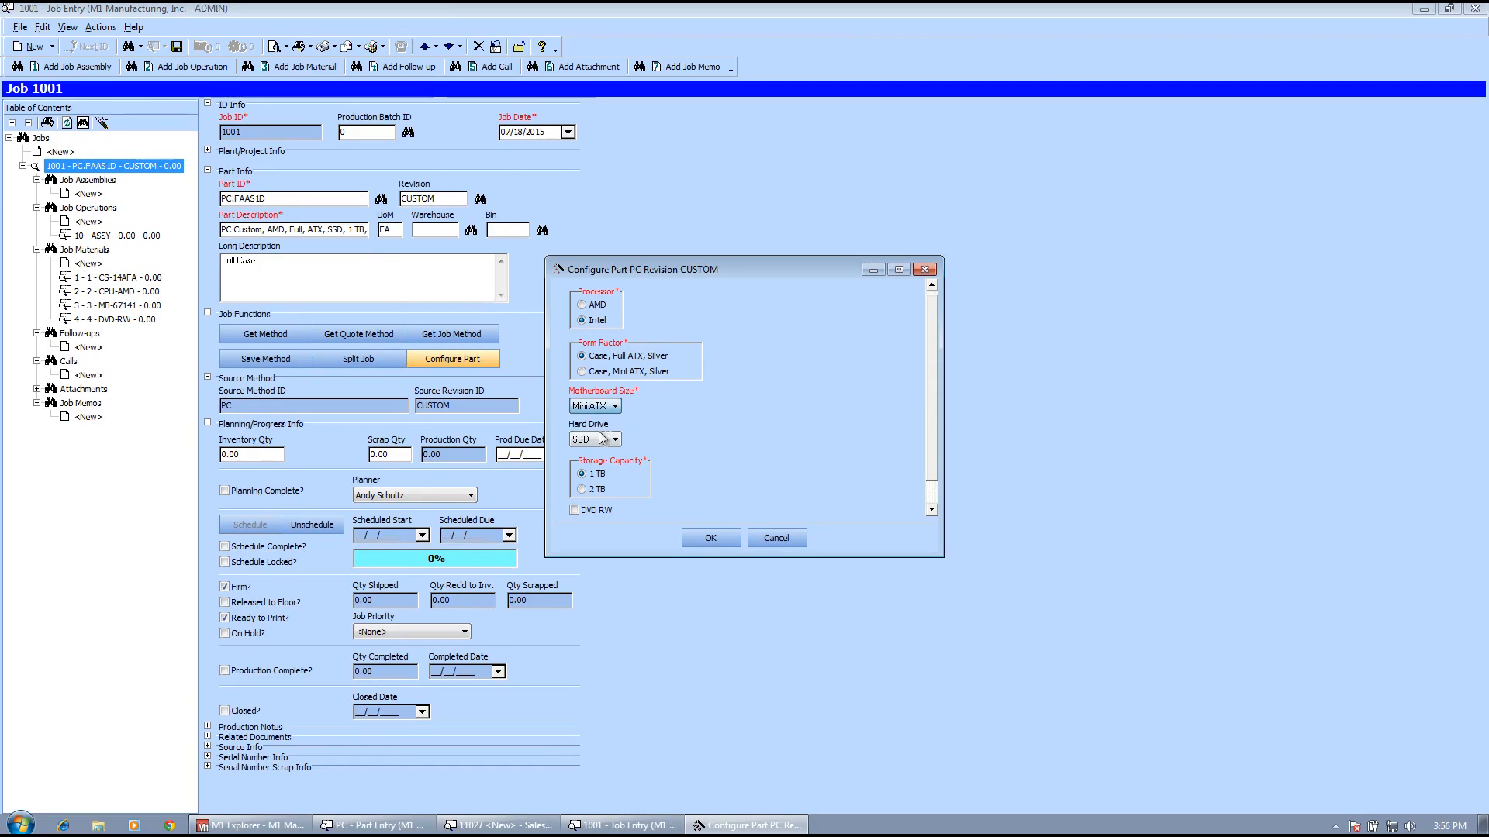
click(711, 538)
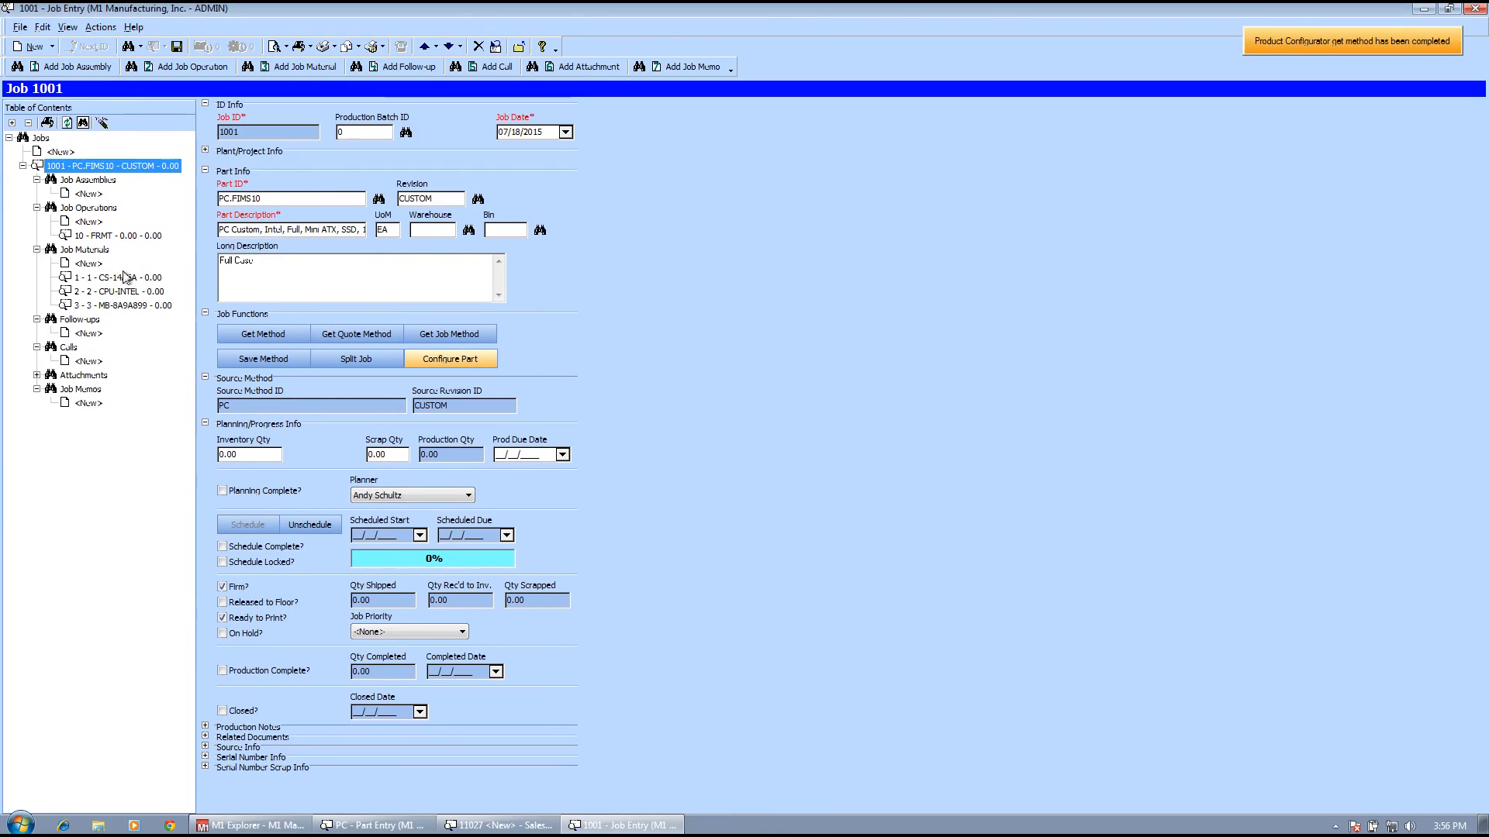
click(100, 235)
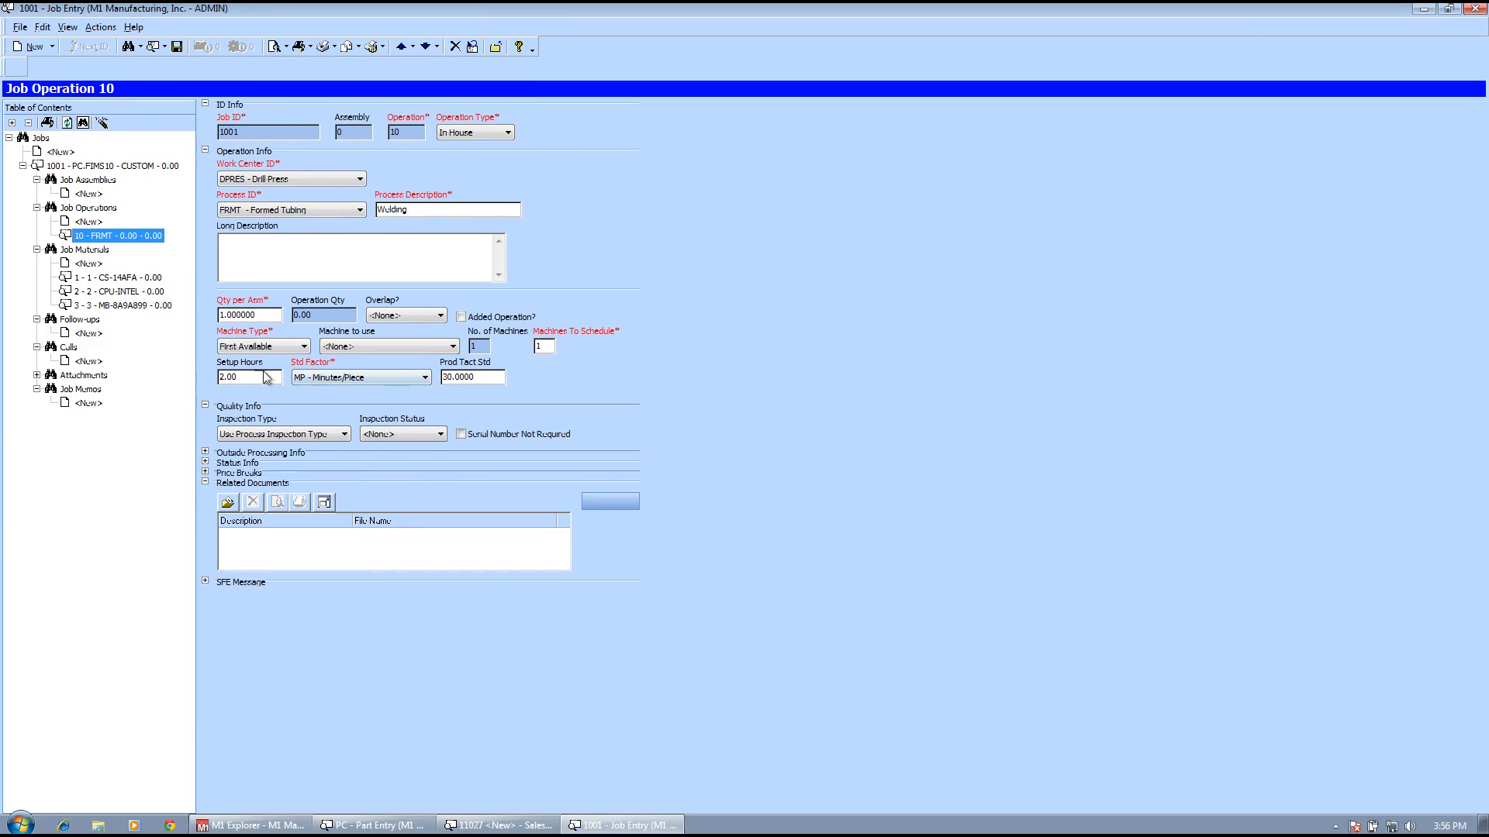
click(84, 250)
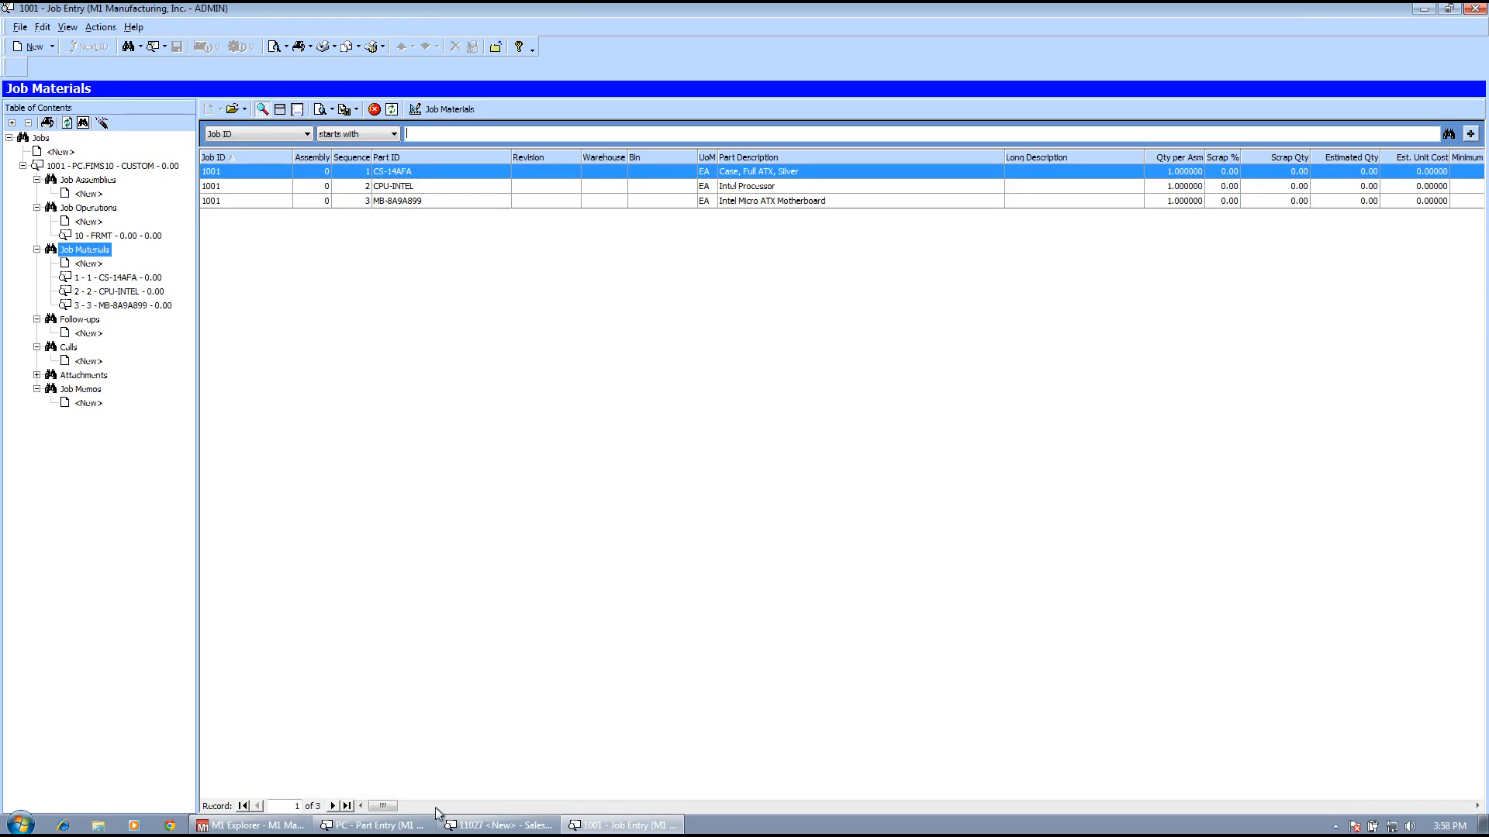
Switch to Part Entry for part PC, view the CUSTOM revision's full ATX case method material, and expand the revision's part prices.
click(346, 827)
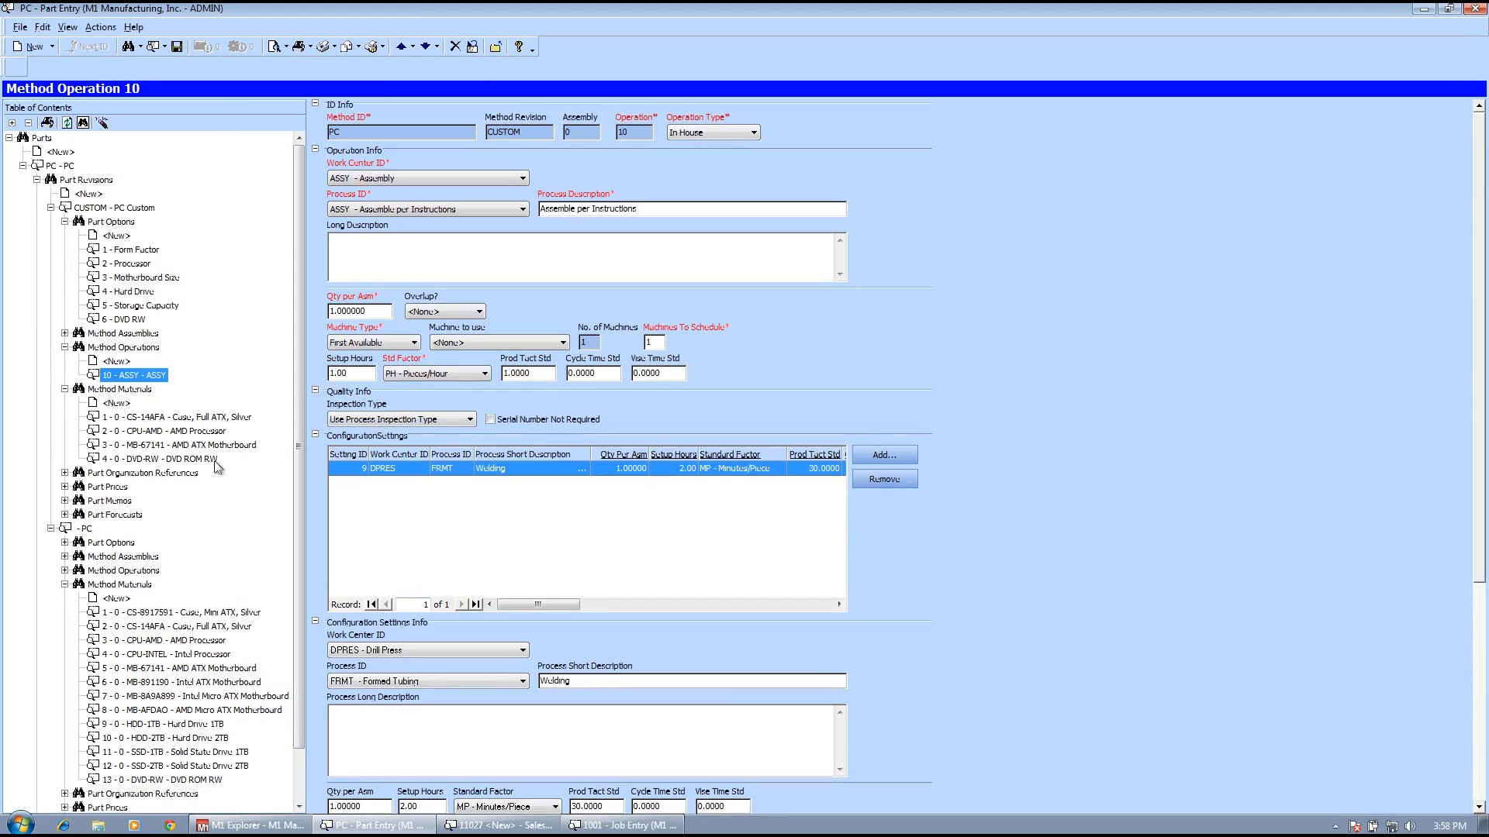
click(216, 418)
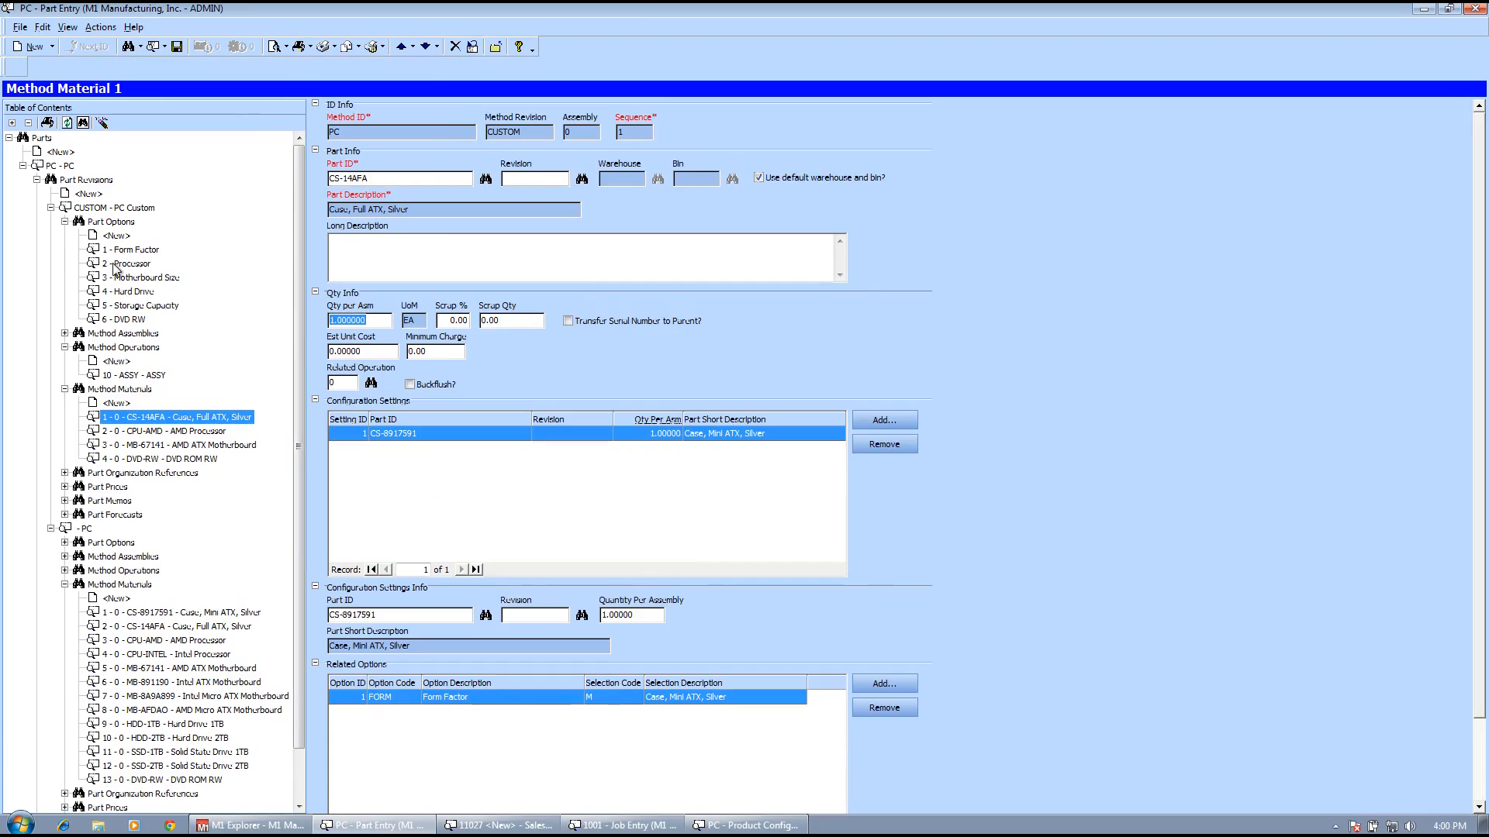
click(65, 486)
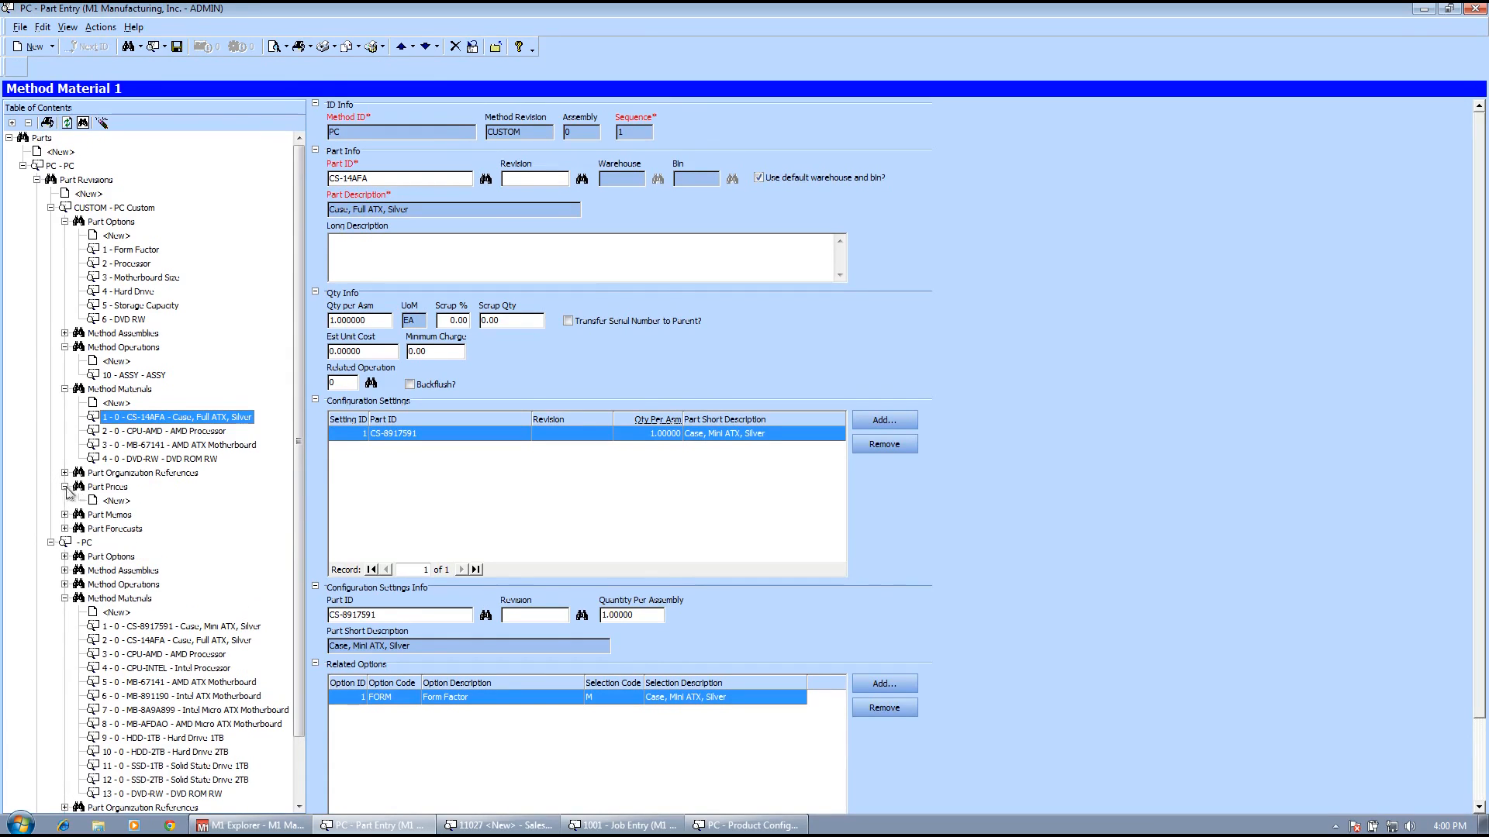